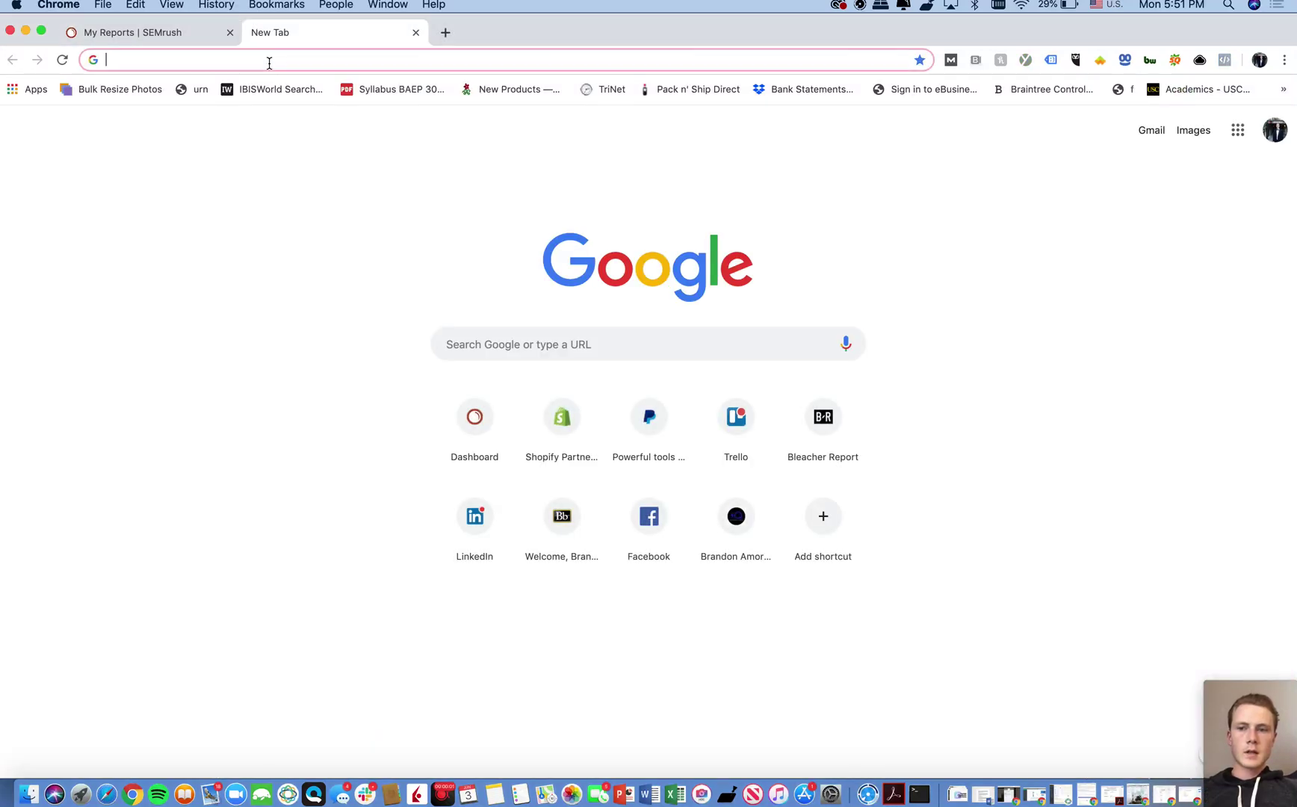
Load the SEMrush dashboard at semrush.com/dashboard in the new tab
{"action": "key", "text": "Return"}
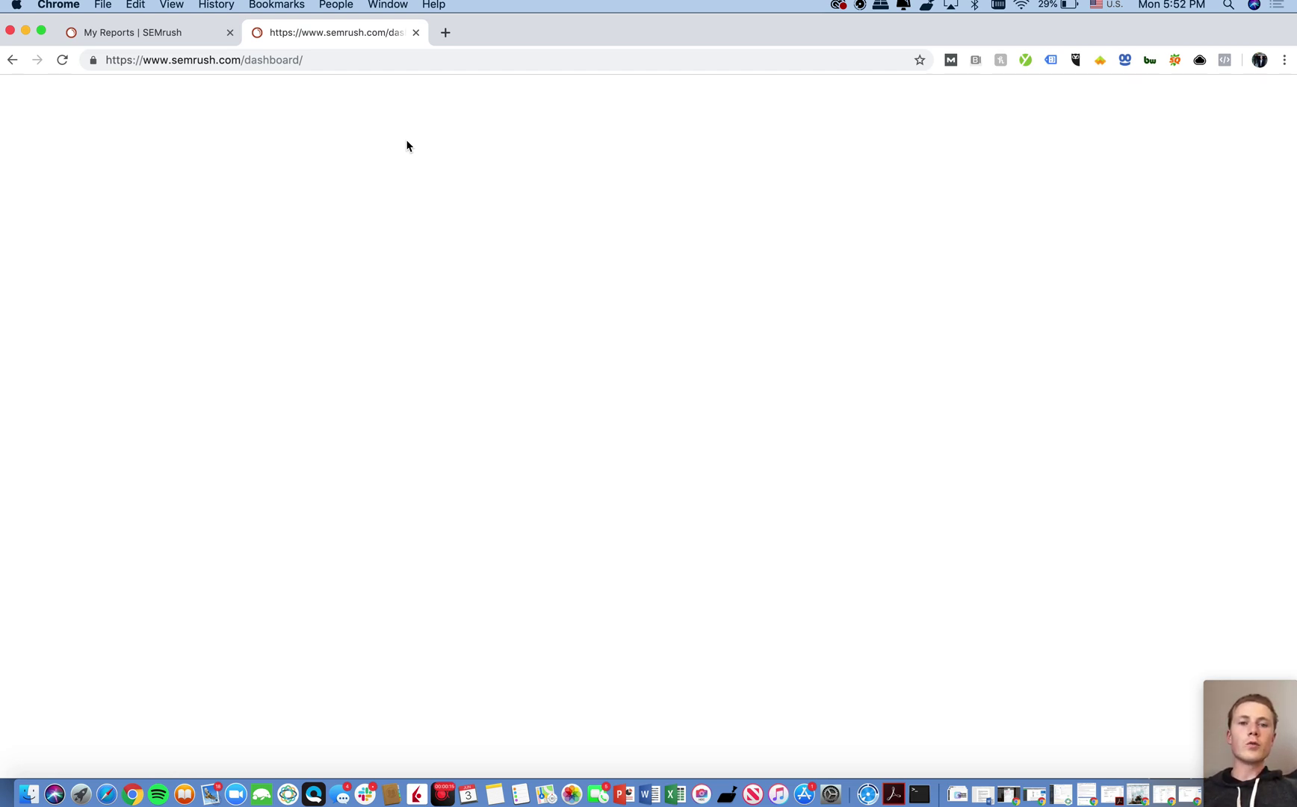
{"action": "left_click", "coordinate": [360, 65]}
Reload the dashboard, go to My Reports and show the My templates list
{"action": "key", "text": "Return"}
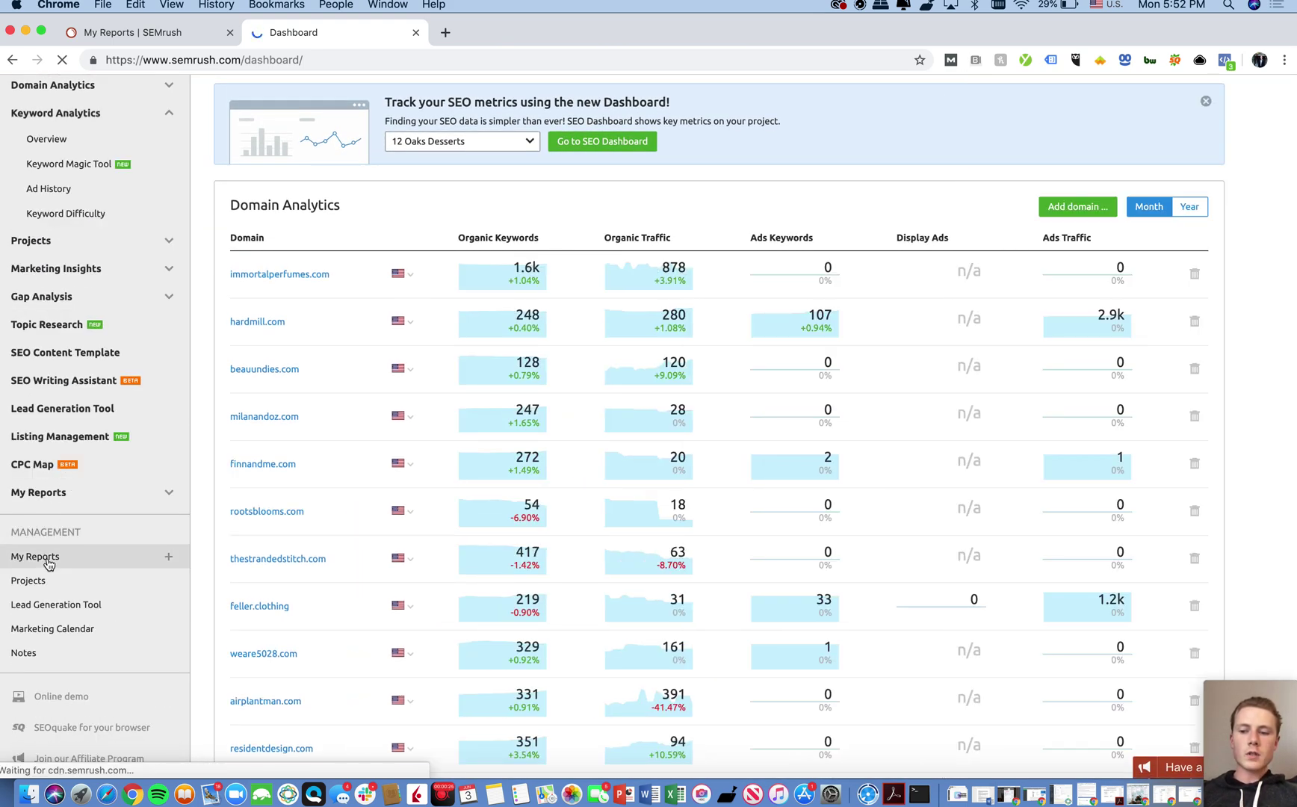
{"action": "left_click", "coordinate": [46, 558]}
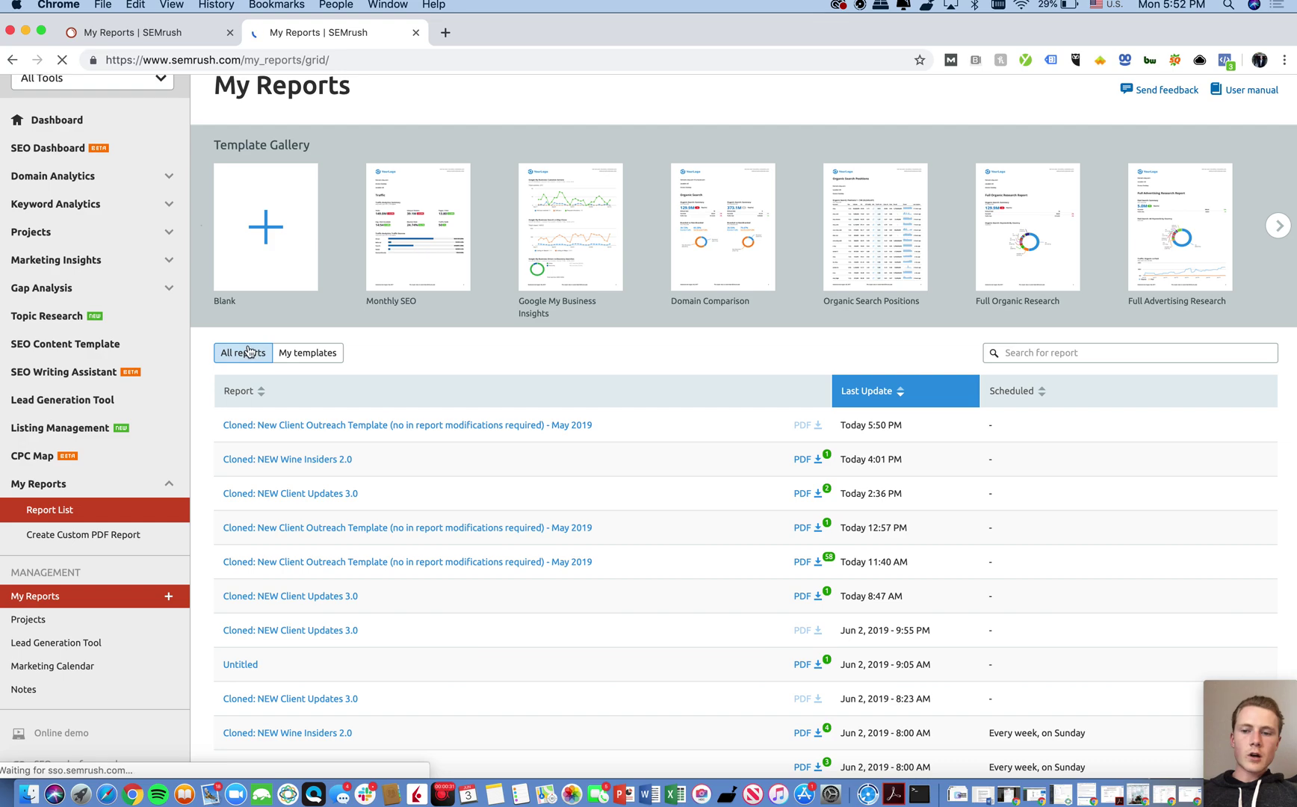
{"action": "scroll", "coordinate": [544, 443], "scroll_direction": "down", "scroll_amount": 3}
{"action": "scroll", "coordinate": [548, 443], "scroll_direction": "down", "scroll_amount": 10}
{"action": "scroll", "coordinate": [541, 442], "scroll_direction": "up", "scroll_amount": 3}
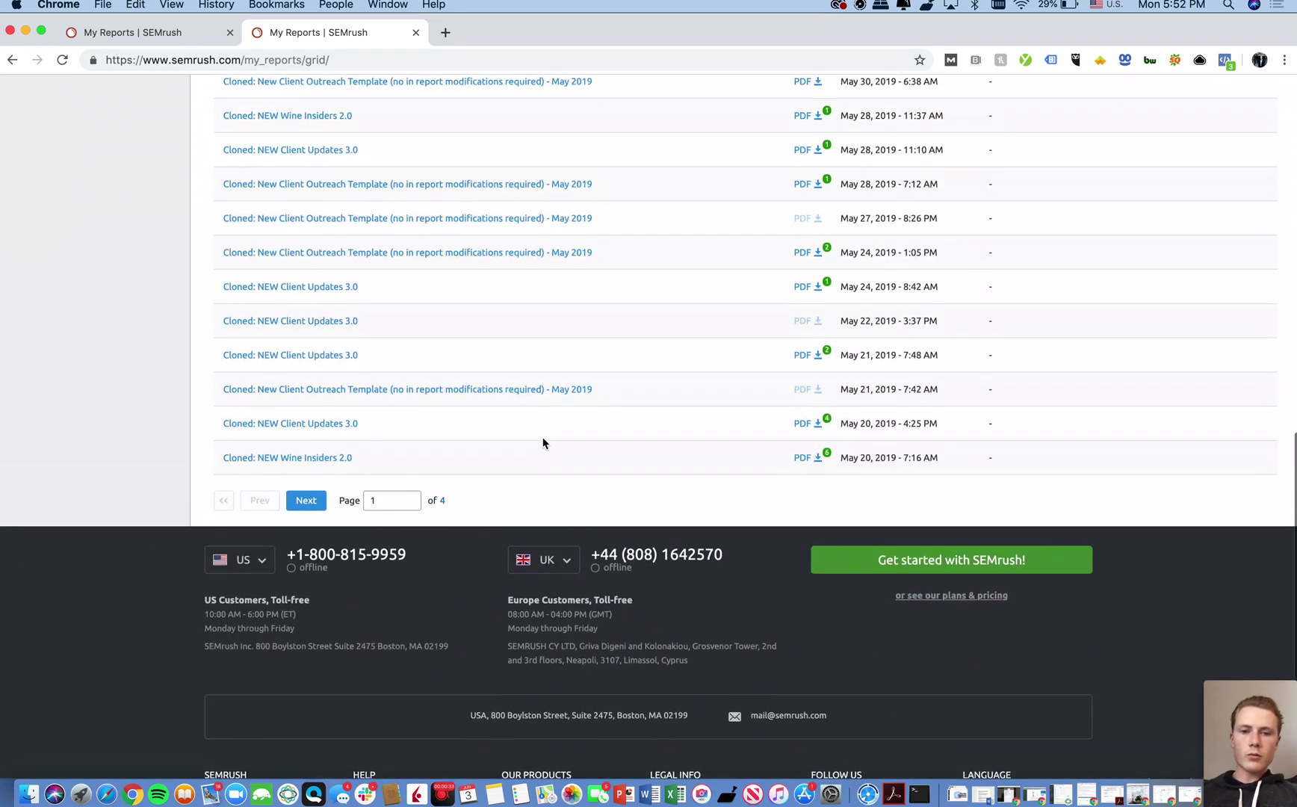
{"action": "scroll", "coordinate": [491, 408], "scroll_direction": "up", "scroll_amount": 15}
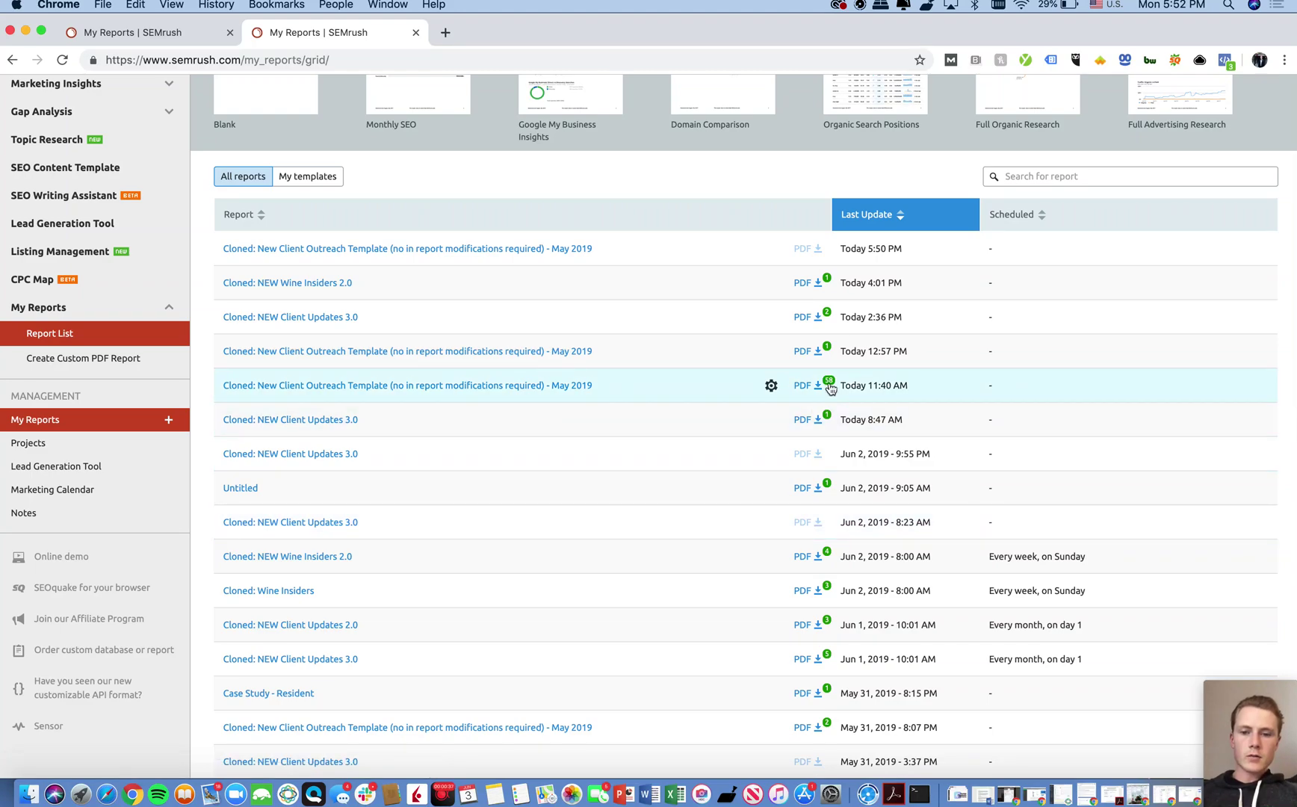
{"action": "scroll", "coordinate": [318, 395], "scroll_direction": "up", "scroll_amount": 3}
{"action": "left_click", "coordinate": [291, 398]}
{"action": "scroll", "coordinate": [721, 548], "scroll_direction": "down", "scroll_amount": 2}
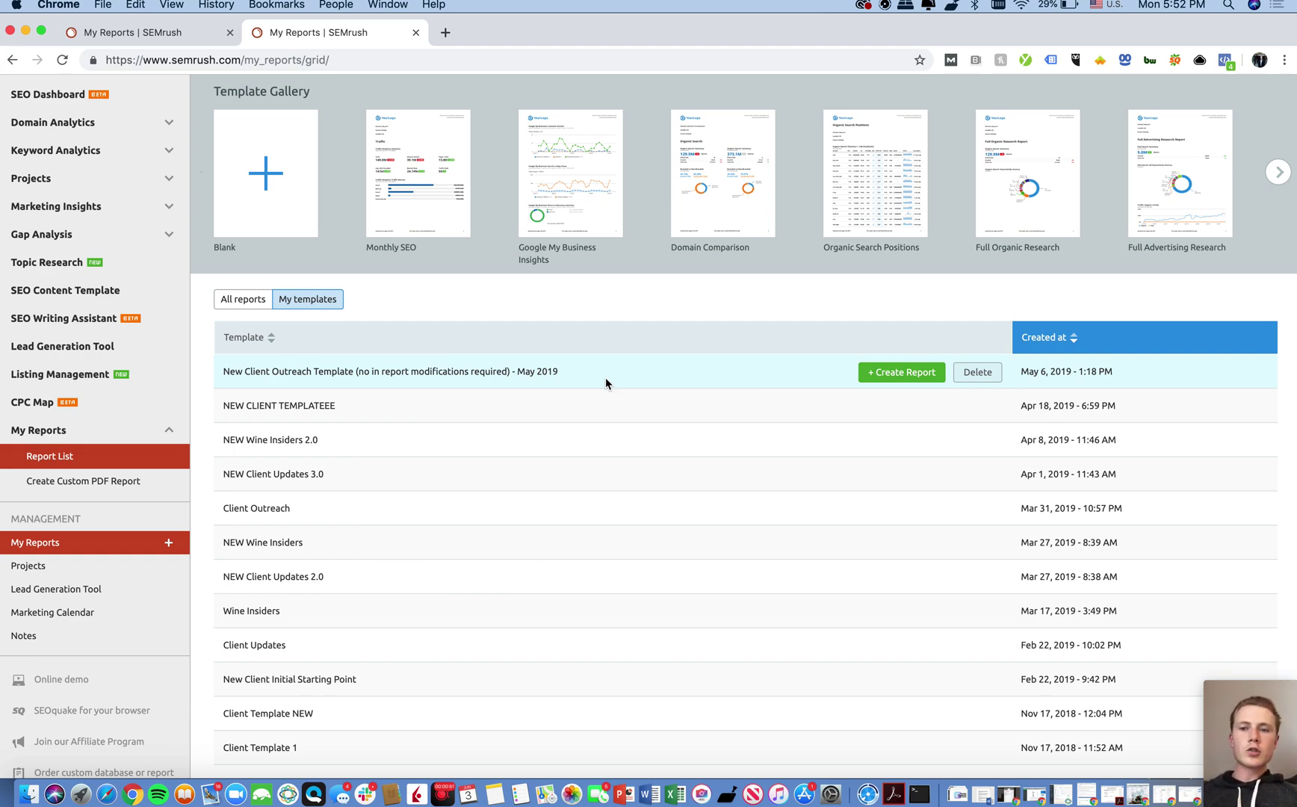
In Quick modify, change Domain and Backlinks for from bonobos.com to nike.com and apply
{"action": "left_click", "coordinate": [179, 39]}
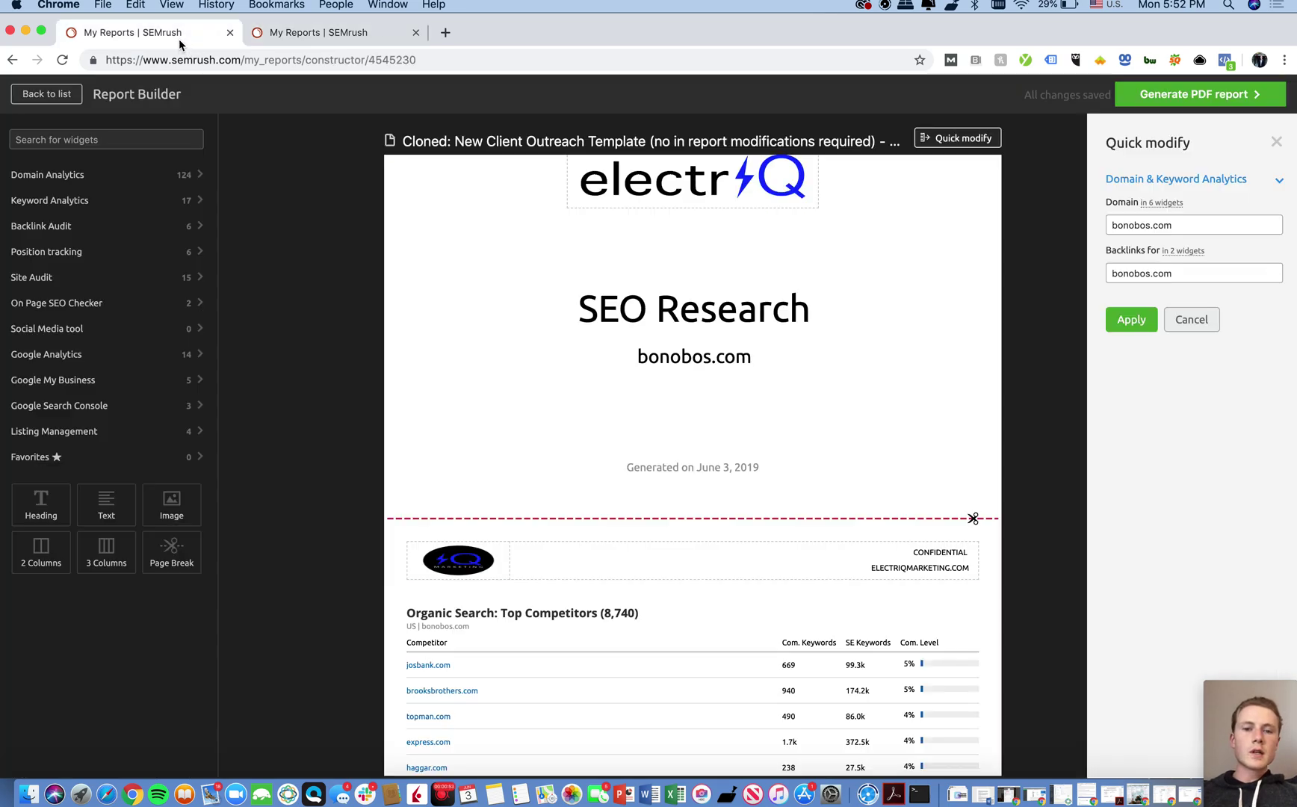
{"action": "left_click", "coordinate": [366, 38]}
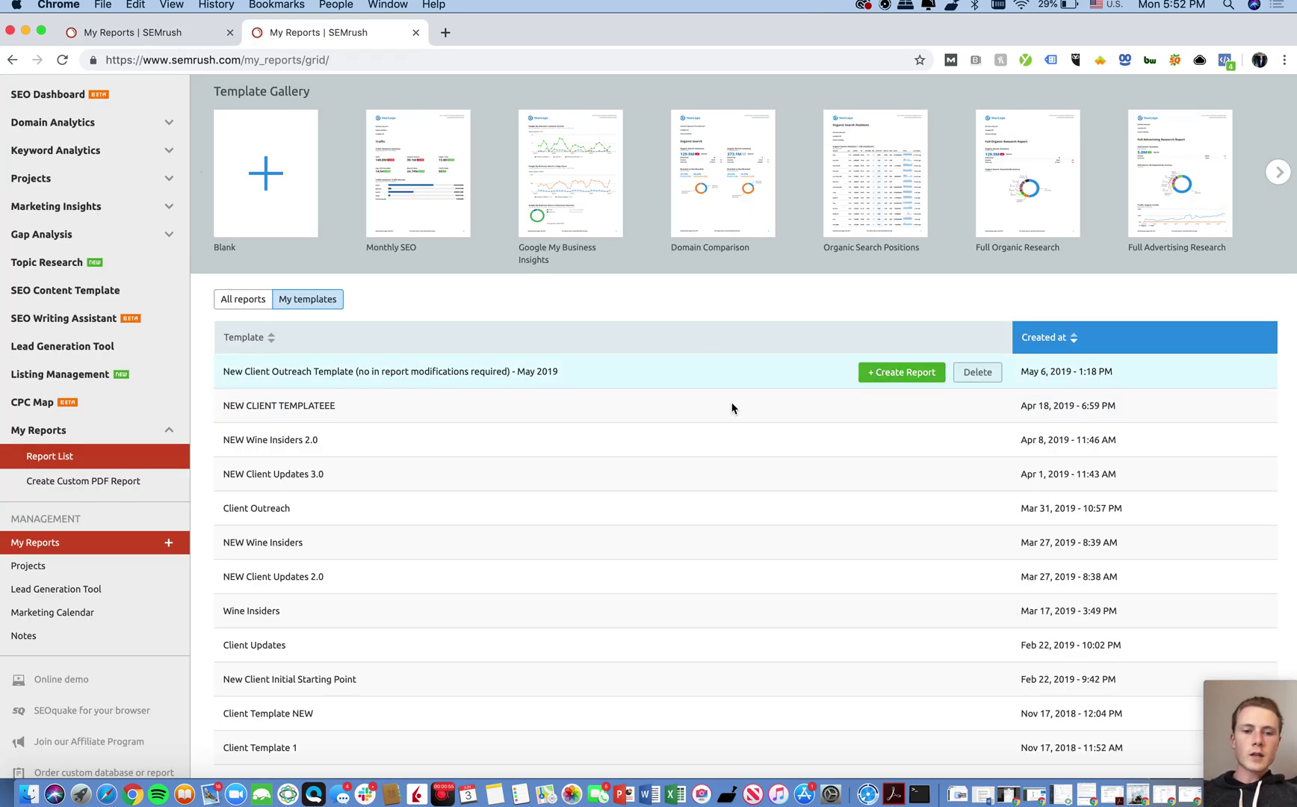
{"action": "left_click", "coordinate": [123, 34]}
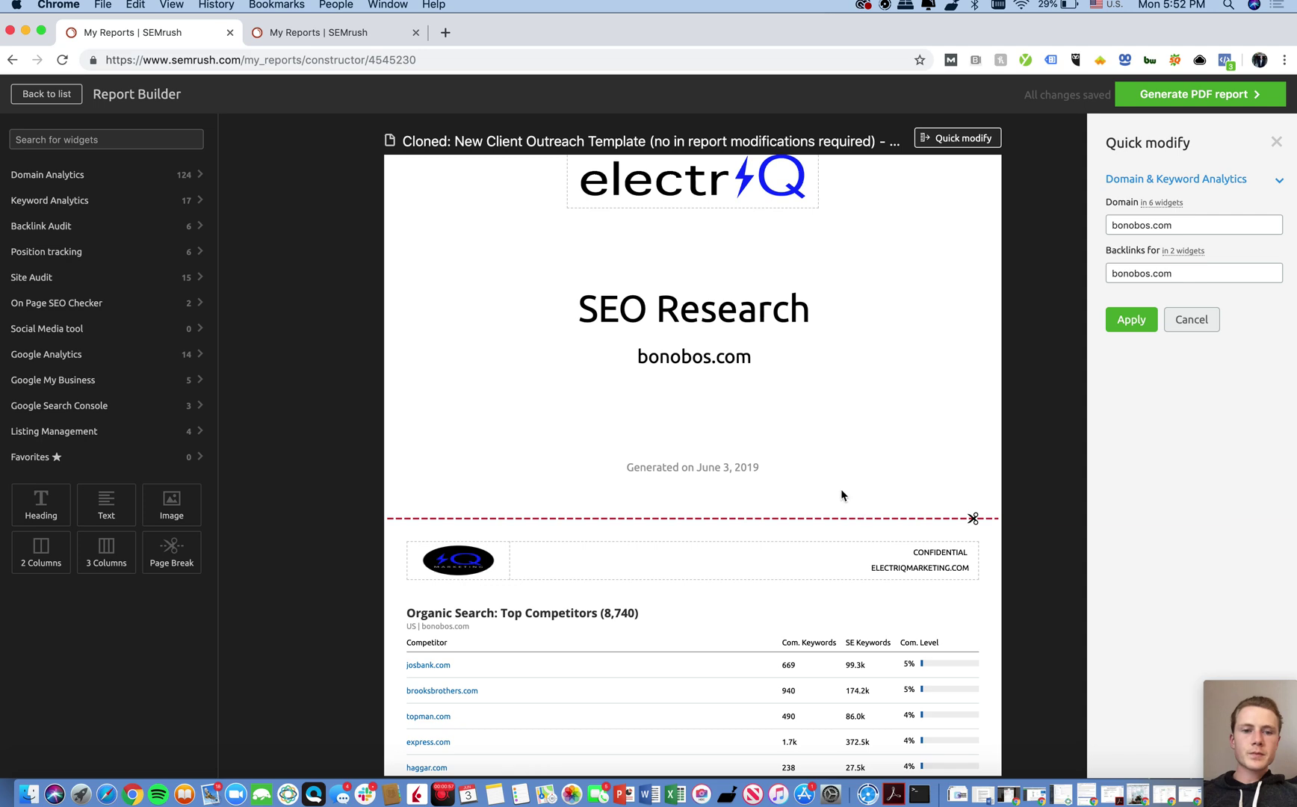
{"action": "scroll", "coordinate": [846, 492], "scroll_direction": "up", "scroll_amount": 1}
{"action": "left_click", "coordinate": [1145, 229]}
{"action": "key", "text": "super+a"}
{"action": "type", "text": "nike.com"}
{"action": "key", "text": "super+a"}
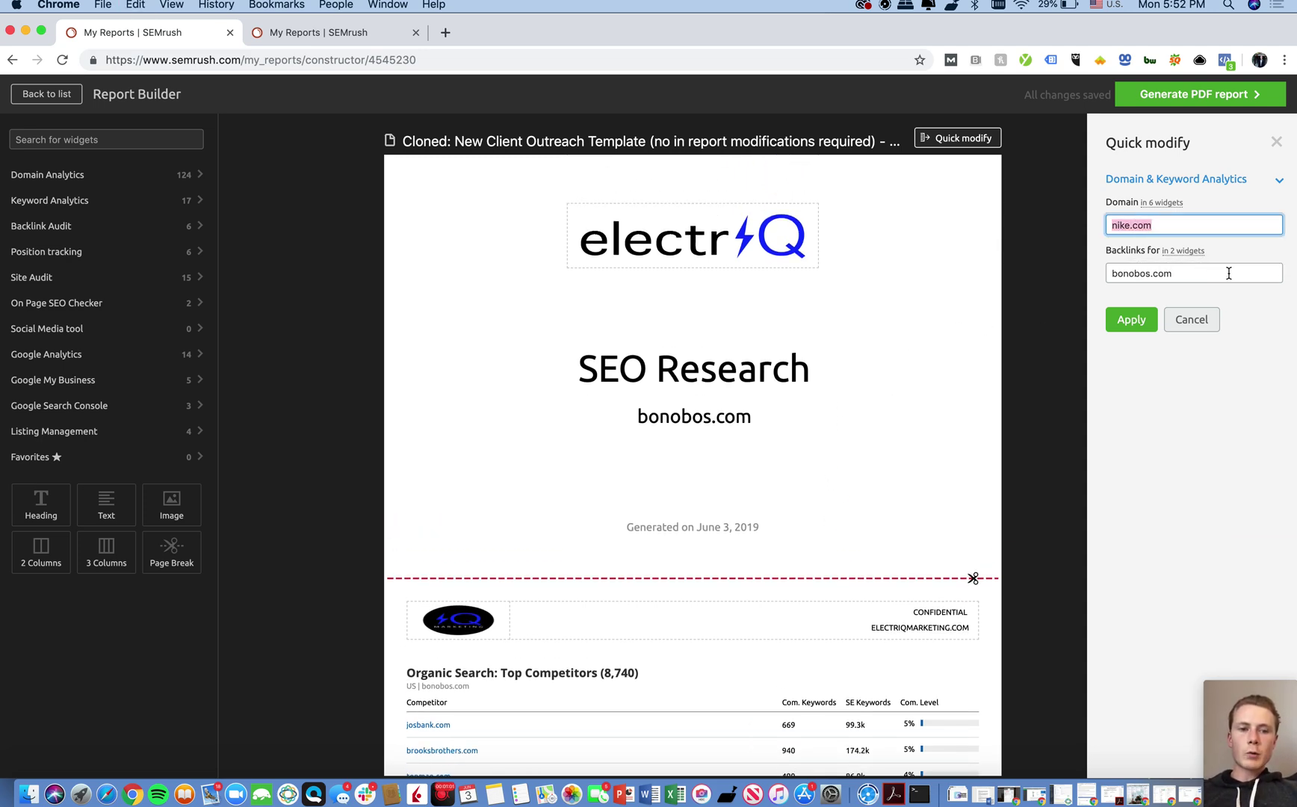
{"action": "left_click", "coordinate": [1221, 276]}
{"action": "key", "text": "super+a"}
{"action": "type", "text": "nike.com"}
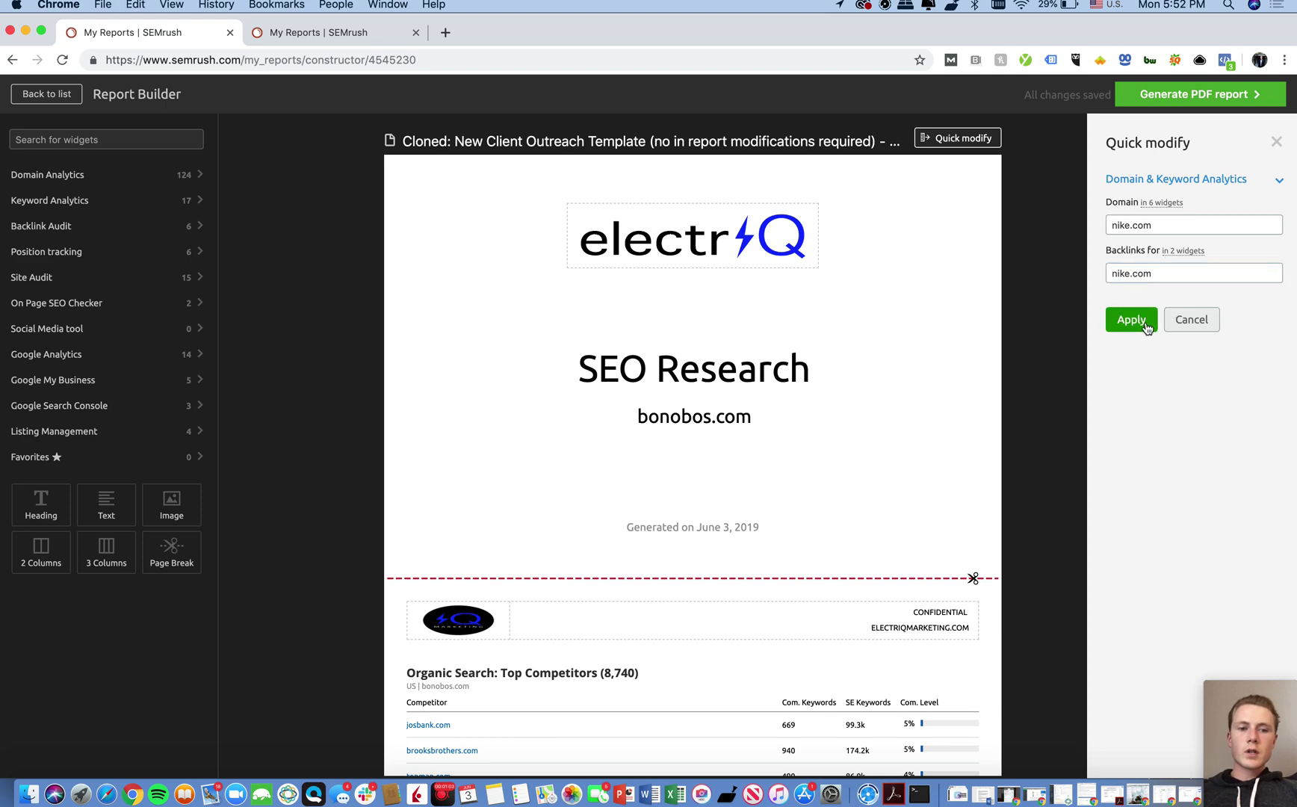
{"action": "left_click", "coordinate": [1131, 319]}
Scroll to the keyword distribution text and place the cursor after 'range.'
{"action": "scroll", "coordinate": [964, 345], "scroll_direction": "down", "scroll_amount": 3}
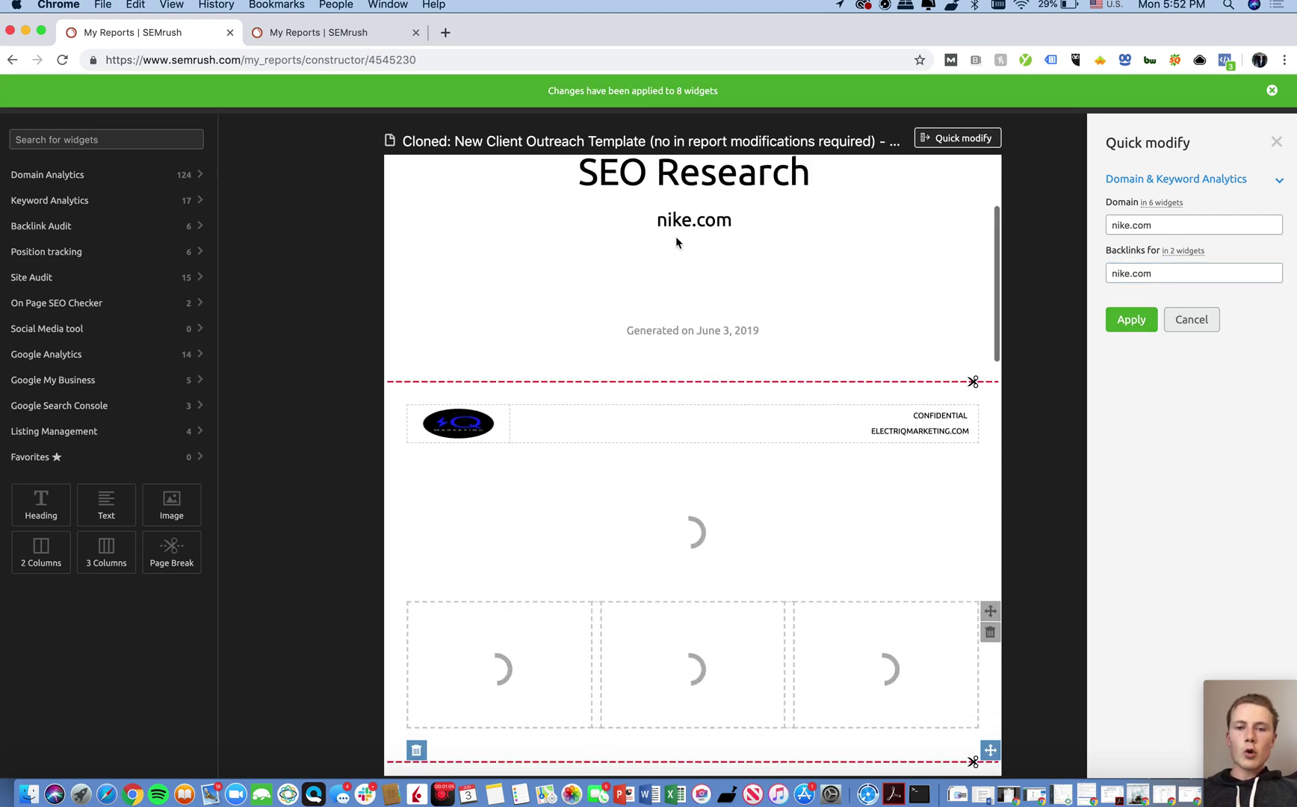
{"action": "scroll", "coordinate": [677, 239], "scroll_direction": "down", "scroll_amount": 3}
{"action": "scroll", "coordinate": [677, 237], "scroll_direction": "down", "scroll_amount": 1}
{"action": "scroll", "coordinate": [734, 505], "scroll_direction": "down", "scroll_amount": 4}
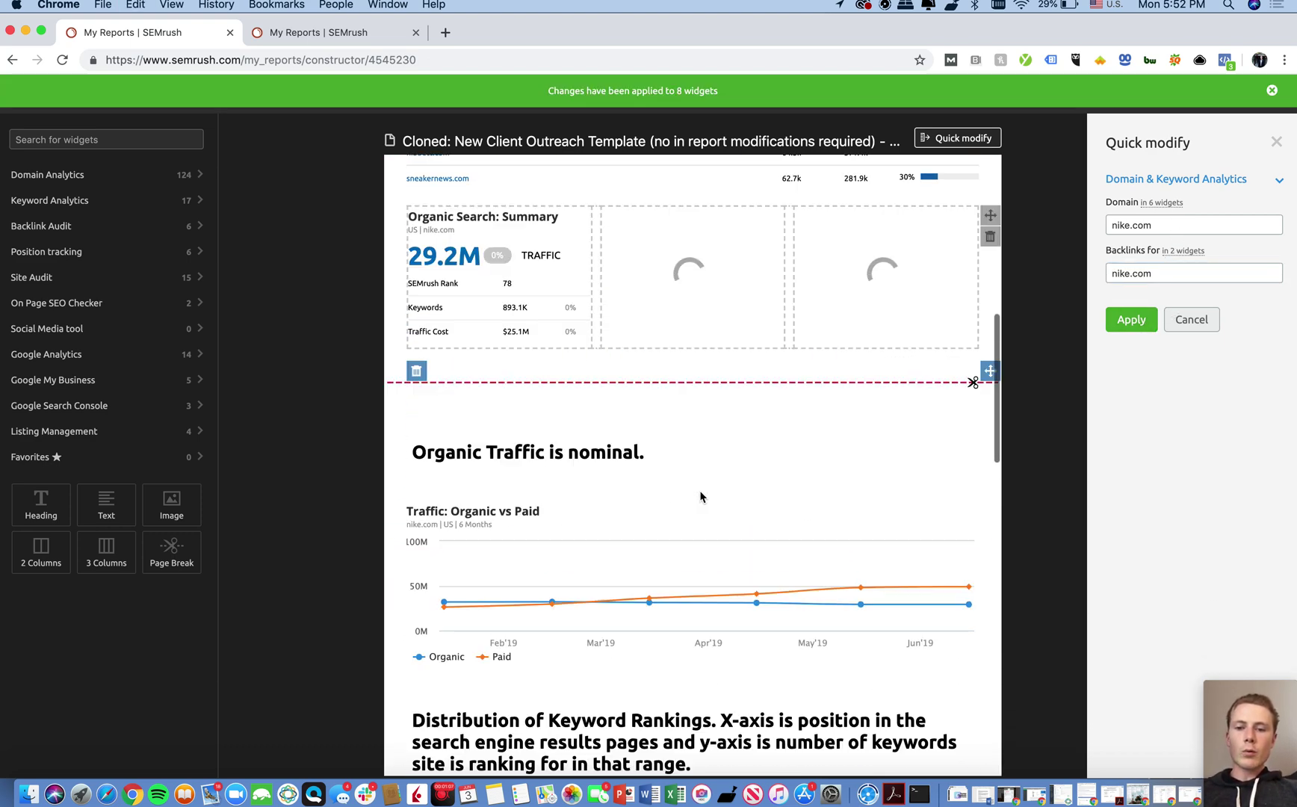
{"action": "scroll", "coordinate": [729, 348], "scroll_direction": "down", "scroll_amount": 3}
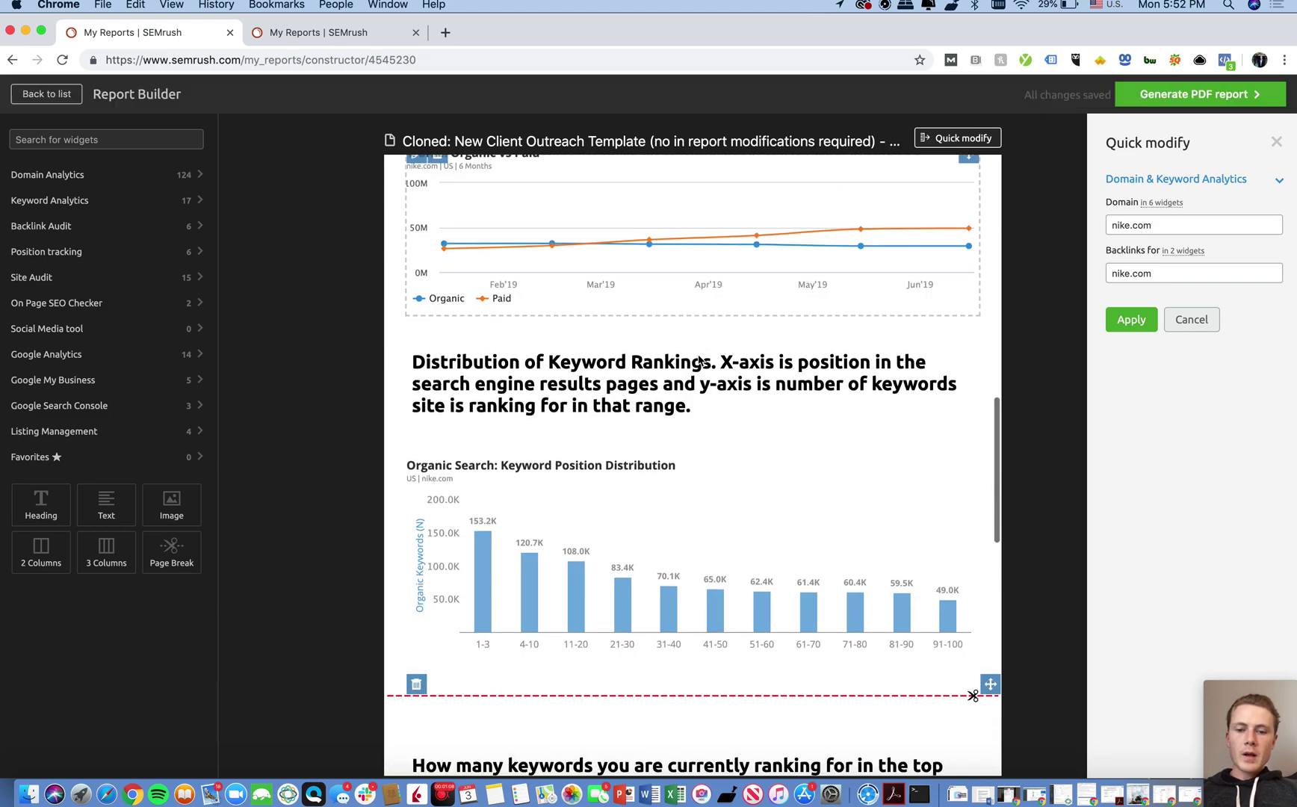
{"action": "left_click", "coordinate": [548, 383]}
{"action": "left_click", "coordinate": [518, 384]}
{"action": "left_click", "coordinate": [700, 406]}
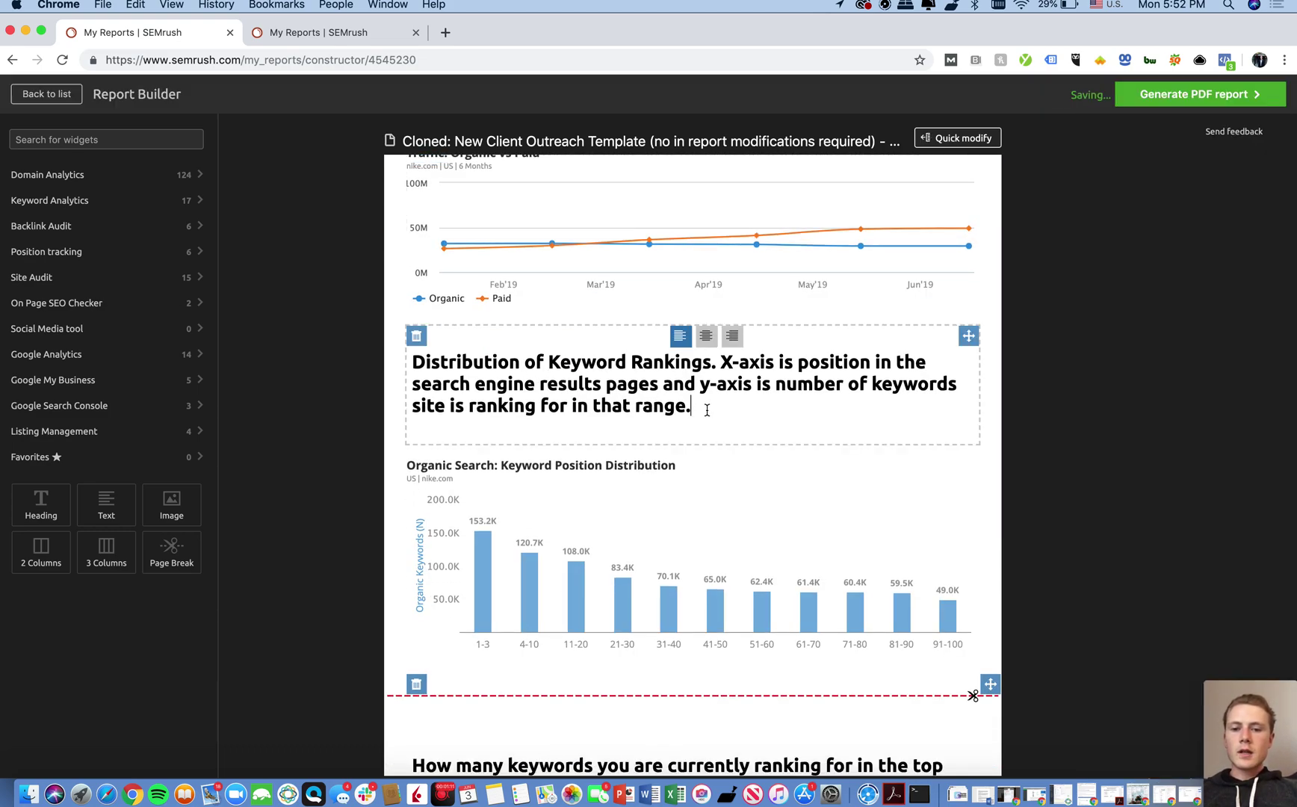
Scroll through the rest of the report to review the nike.com widget data
{"action": "scroll", "coordinate": [708, 415], "scroll_direction": "down", "scroll_amount": 1}
{"action": "scroll", "coordinate": [708, 415], "scroll_direction": "down", "scroll_amount": 6}
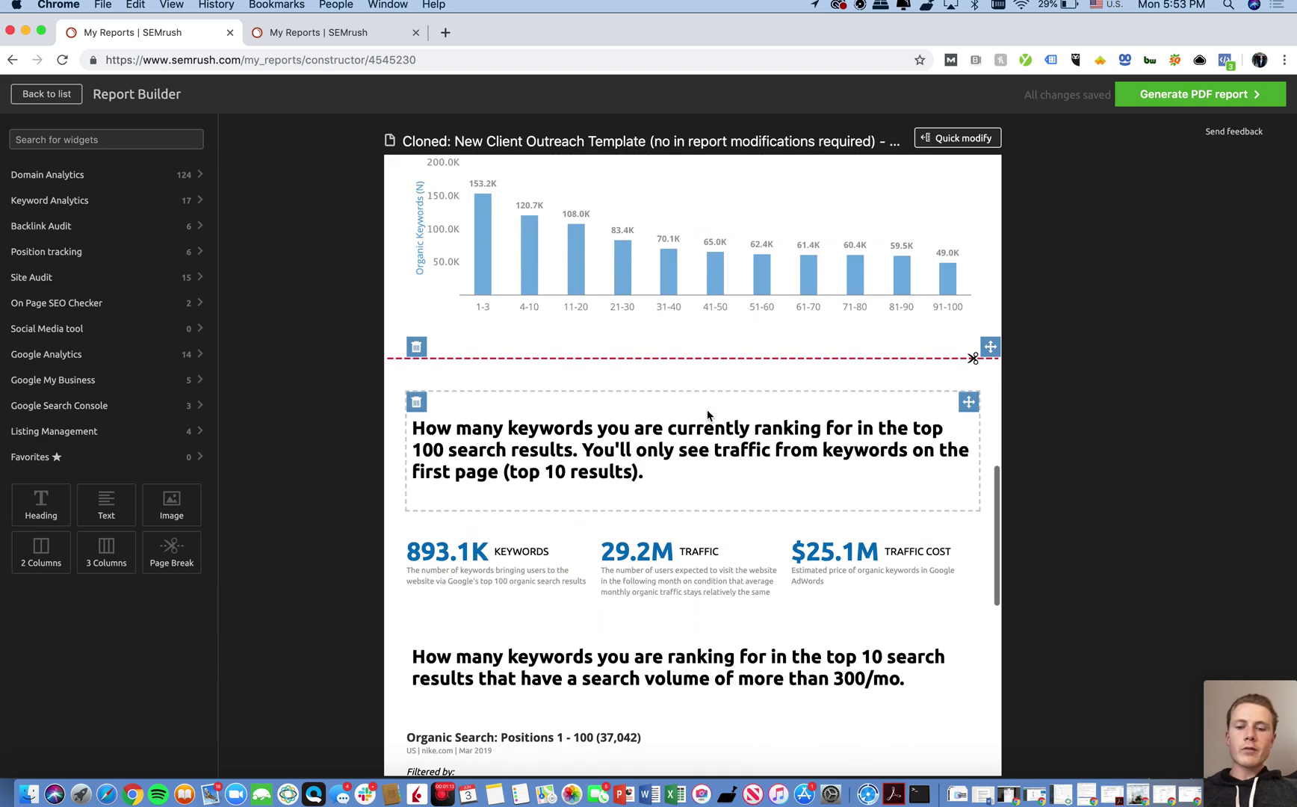
{"action": "scroll", "coordinate": [706, 411], "scroll_direction": "down", "scroll_amount": 4}
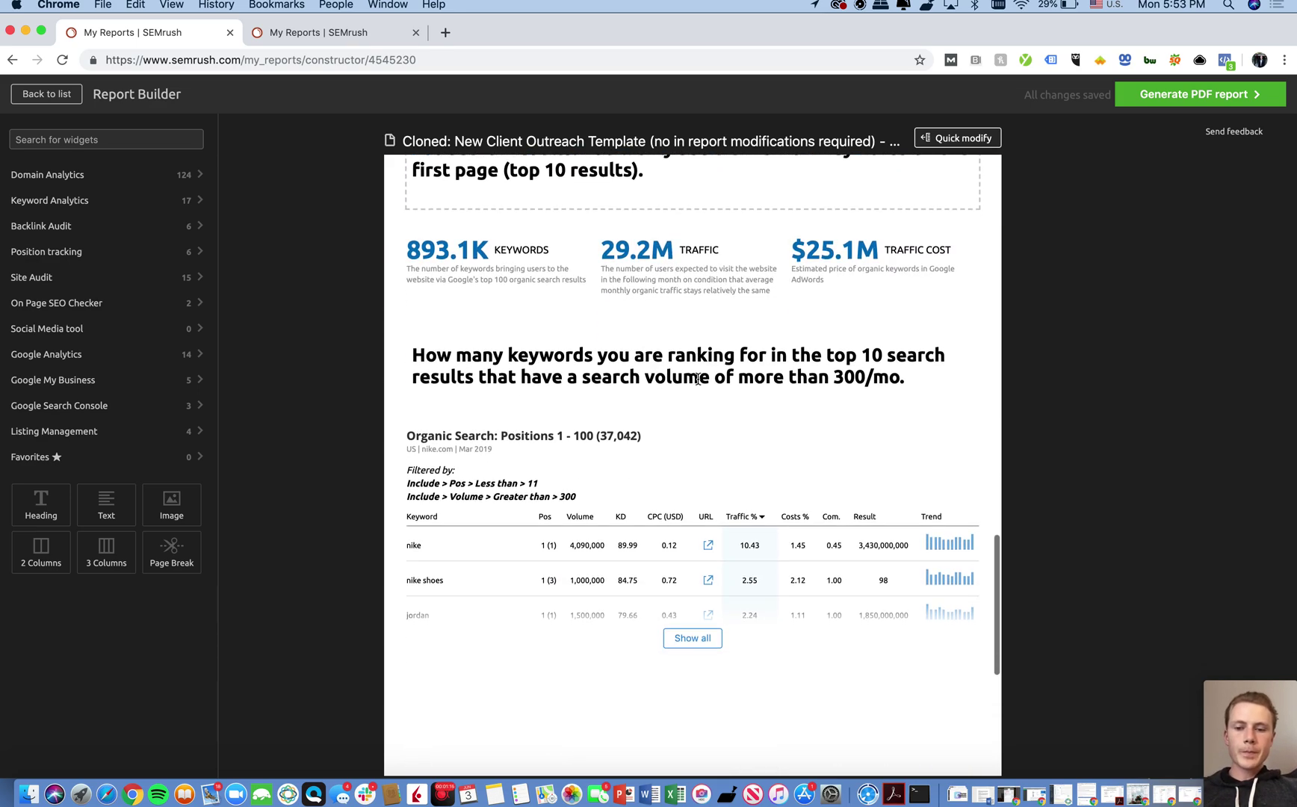
{"action": "scroll", "coordinate": [698, 384], "scroll_direction": "down", "scroll_amount": 1}
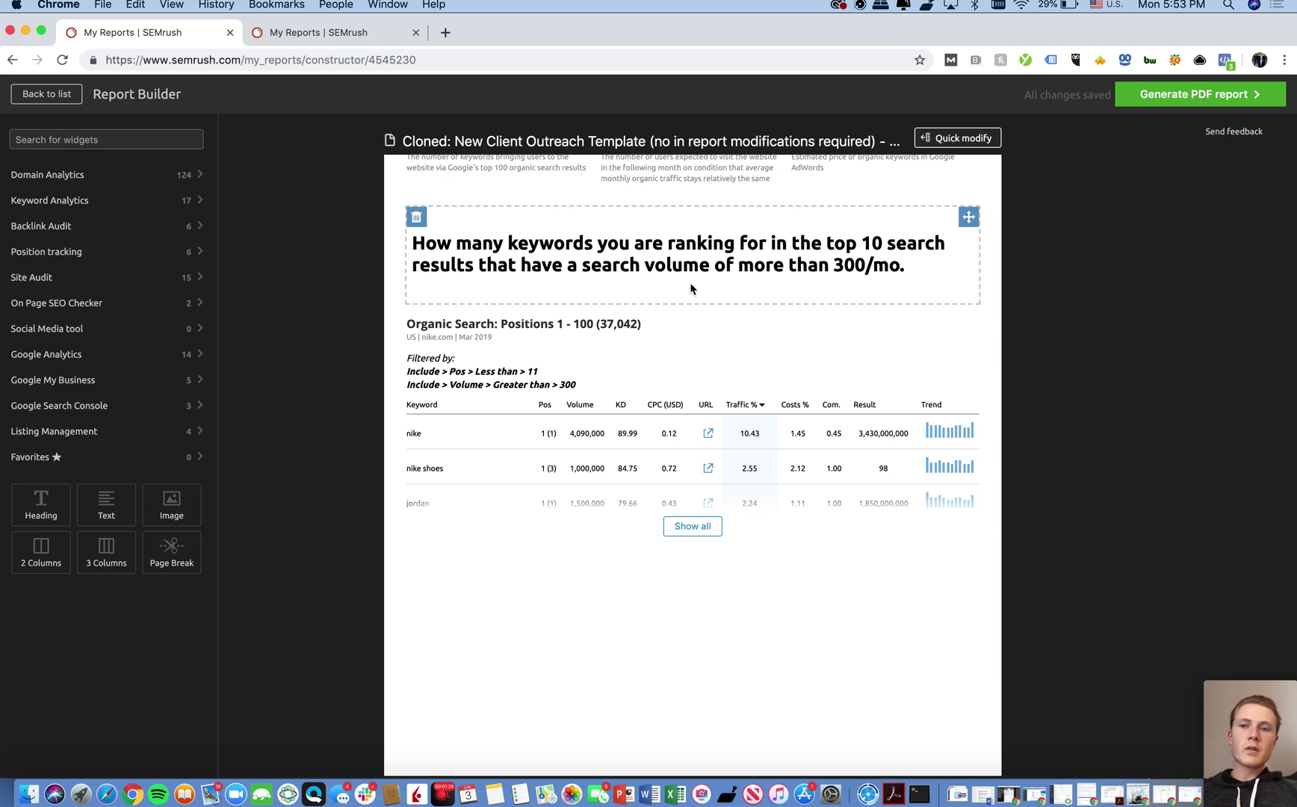
{"action": "scroll", "coordinate": [615, 243], "scroll_direction": "up", "scroll_amount": 10}
{"action": "scroll", "coordinate": [615, 243], "scroll_direction": "up", "scroll_amount": 10}
{"action": "scroll", "coordinate": [616, 250], "scroll_direction": "down", "scroll_amount": 15}
{"action": "scroll", "coordinate": [617, 251], "scroll_direction": "down", "scroll_amount": 10}
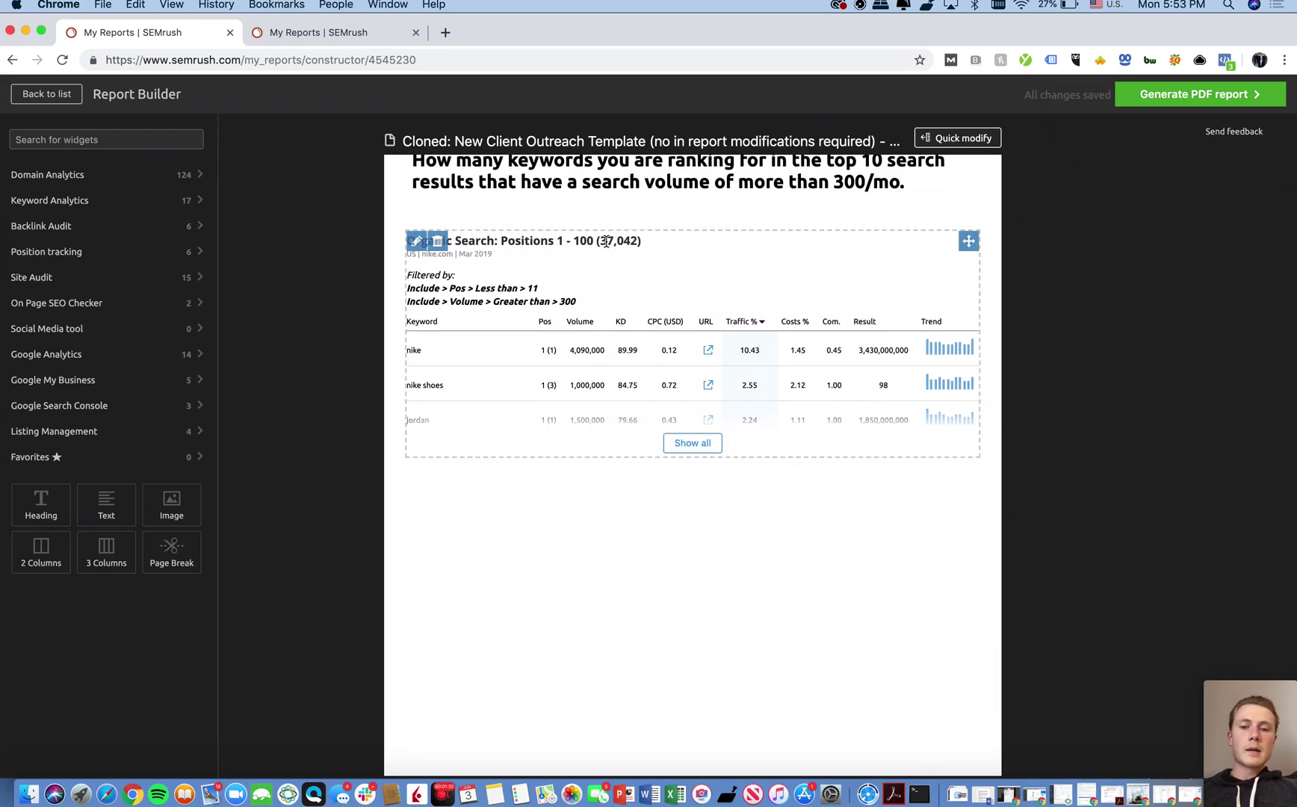
{"action": "scroll", "coordinate": [641, 260], "scroll_direction": "up", "scroll_amount": 20}
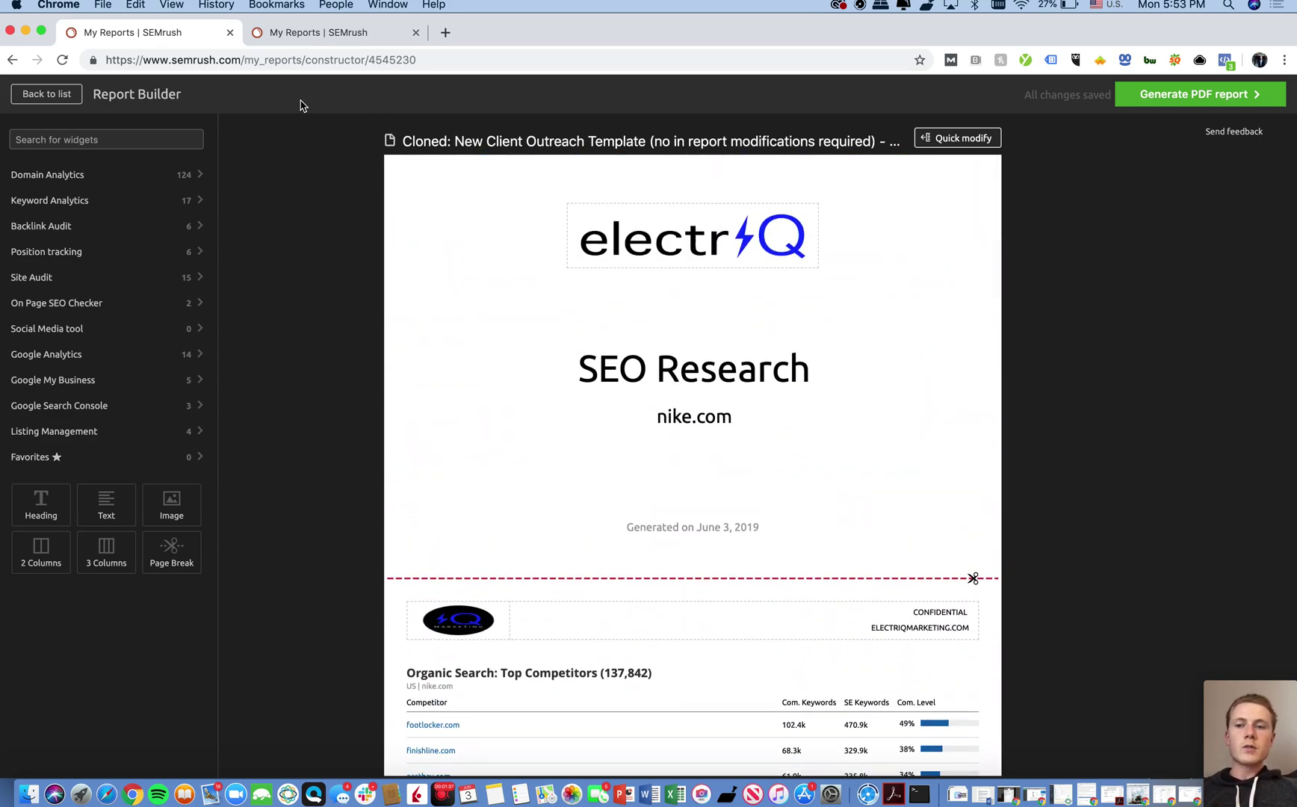
Return to the My Reports page and list all reports
{"action": "left_click", "coordinate": [302, 39]}
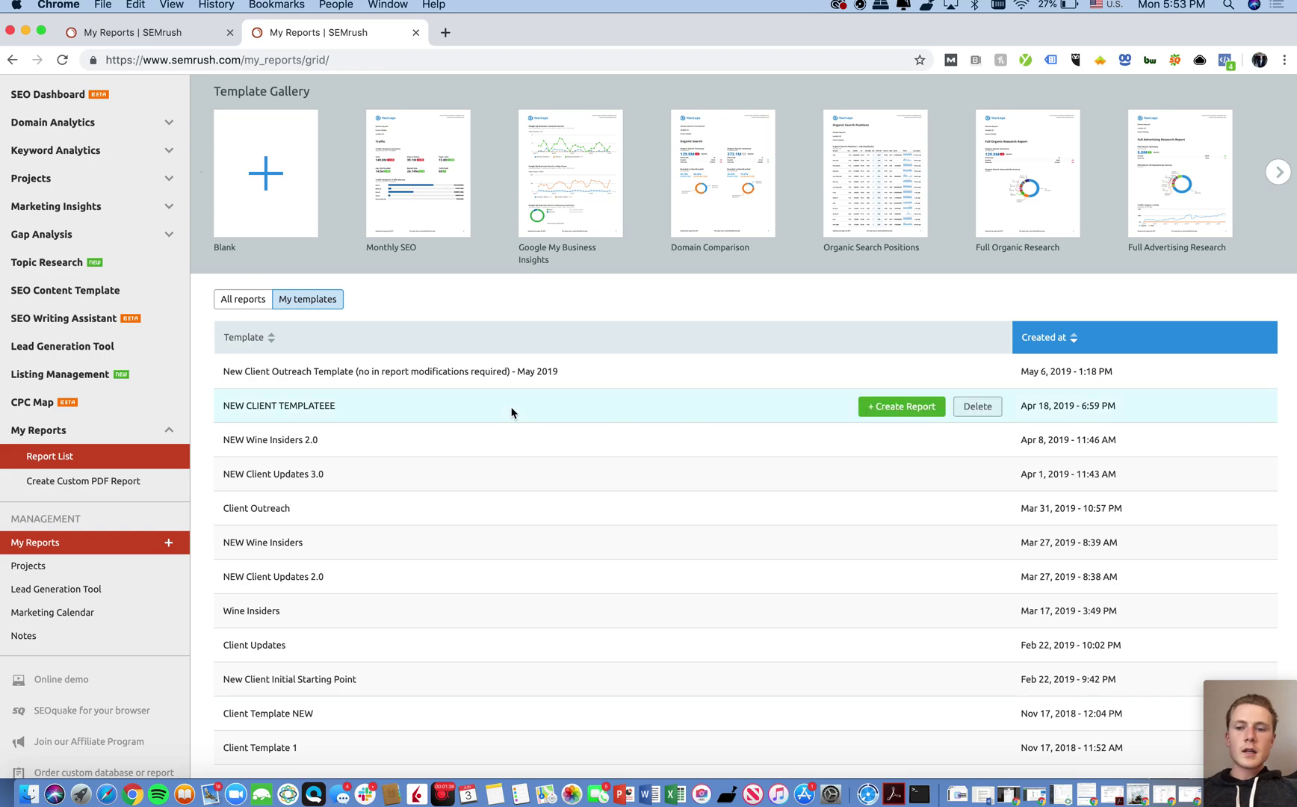
{"action": "scroll", "coordinate": [516, 411], "scroll_direction": "up", "scroll_amount": 3}
{"action": "left_click", "coordinate": [201, 36]}
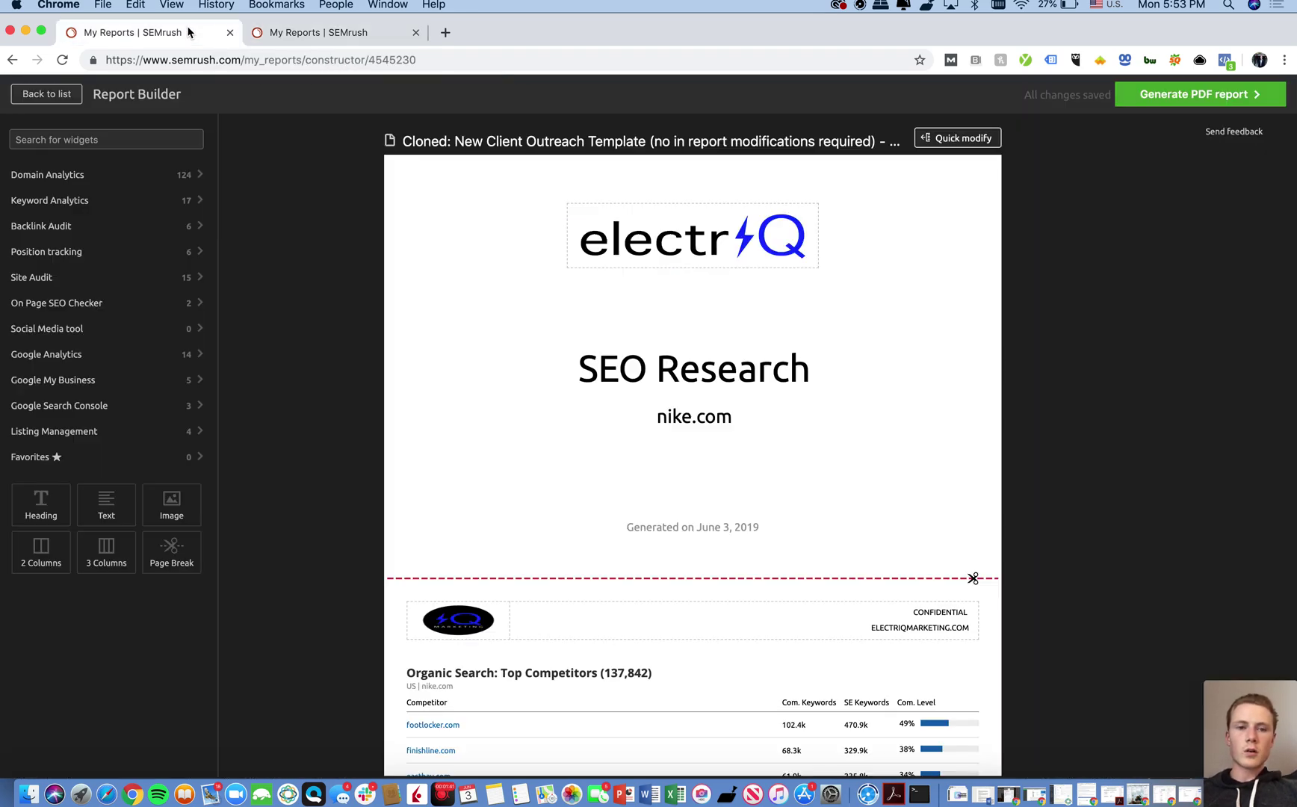
{"action": "left_click", "coordinate": [329, 32]}
{"action": "left_click", "coordinate": [256, 404]}
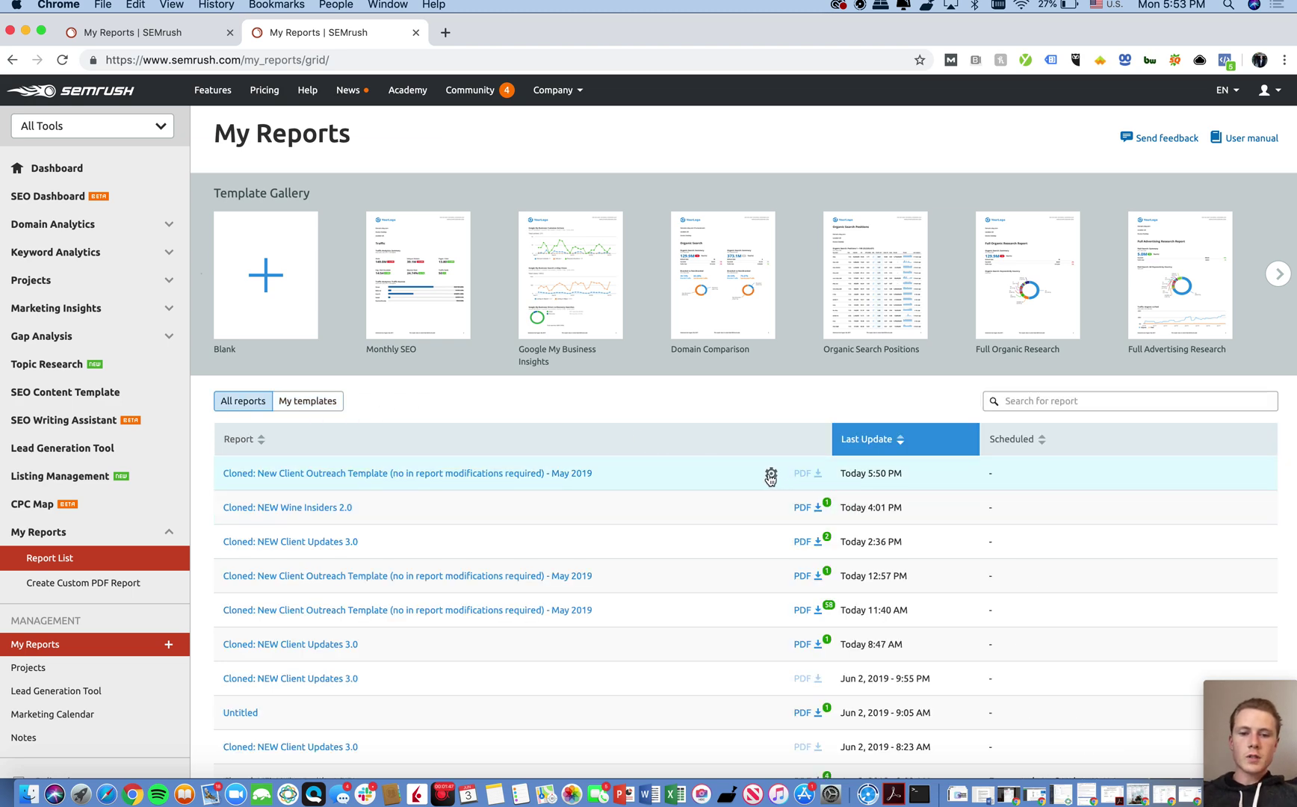
Start a template from the latest cloned report, clear its name, cancel, and show My templates
{"action": "left_click", "coordinate": [771, 477]}
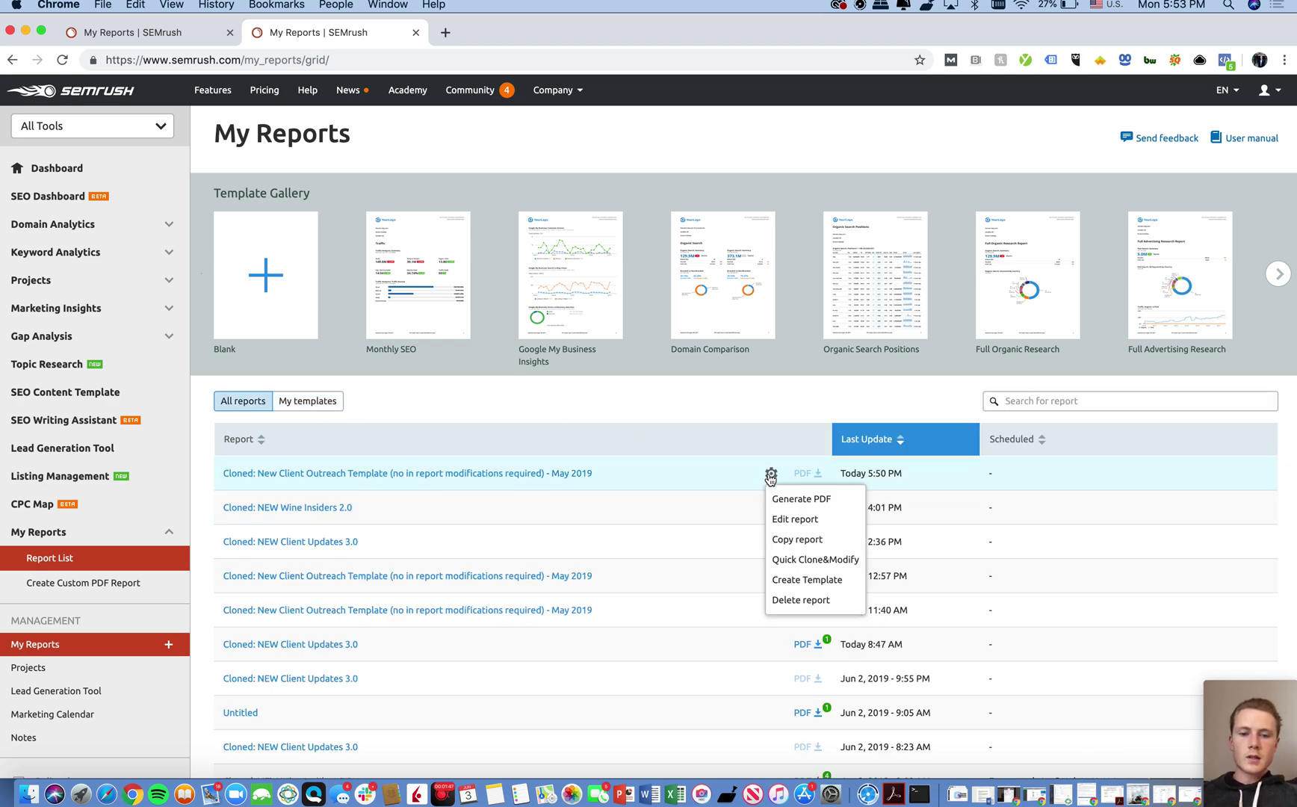
{"action": "left_click", "coordinate": [806, 580]}
{"action": "left_click", "coordinate": [609, 278]}
{"action": "key", "text": "super+a"}
{"action": "key", "text": "BackSpace"}
{"action": "left_click", "coordinate": [791, 216]}
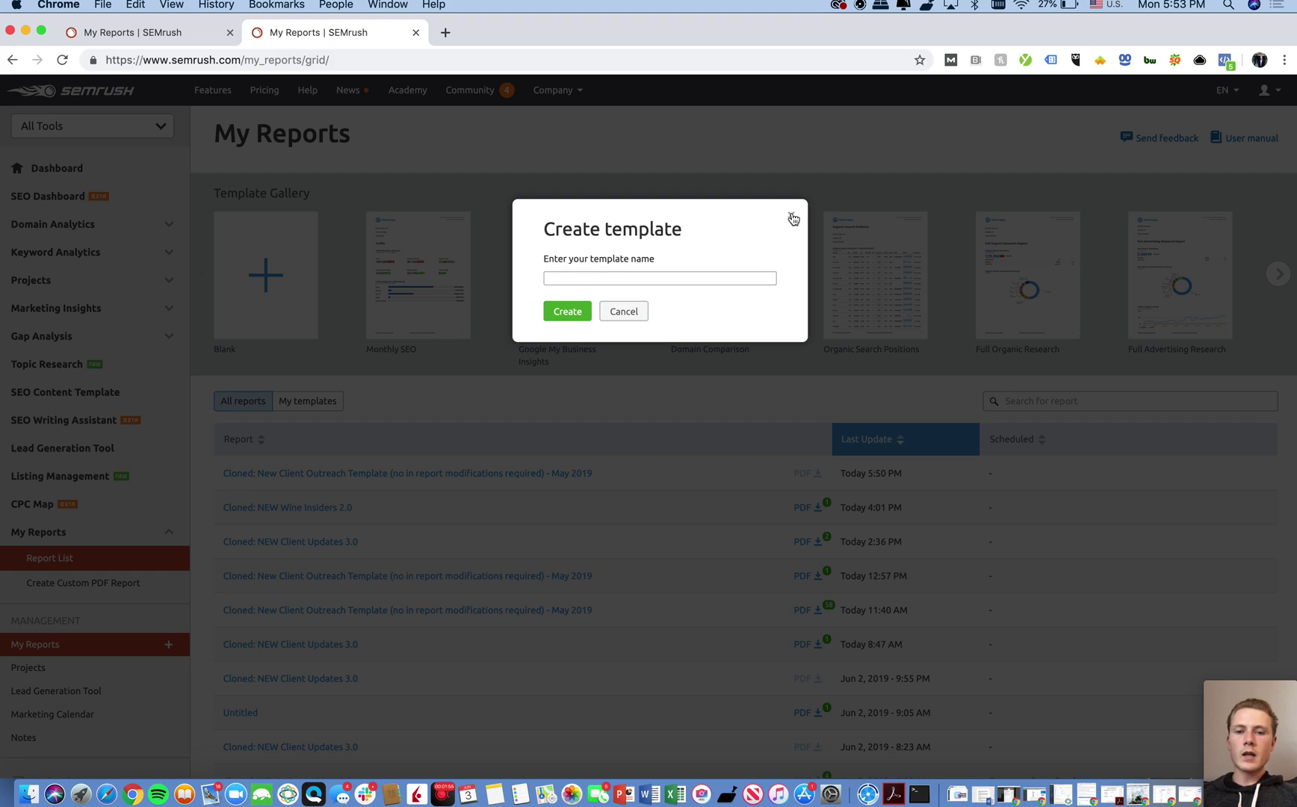
{"action": "left_click", "coordinate": [302, 402]}
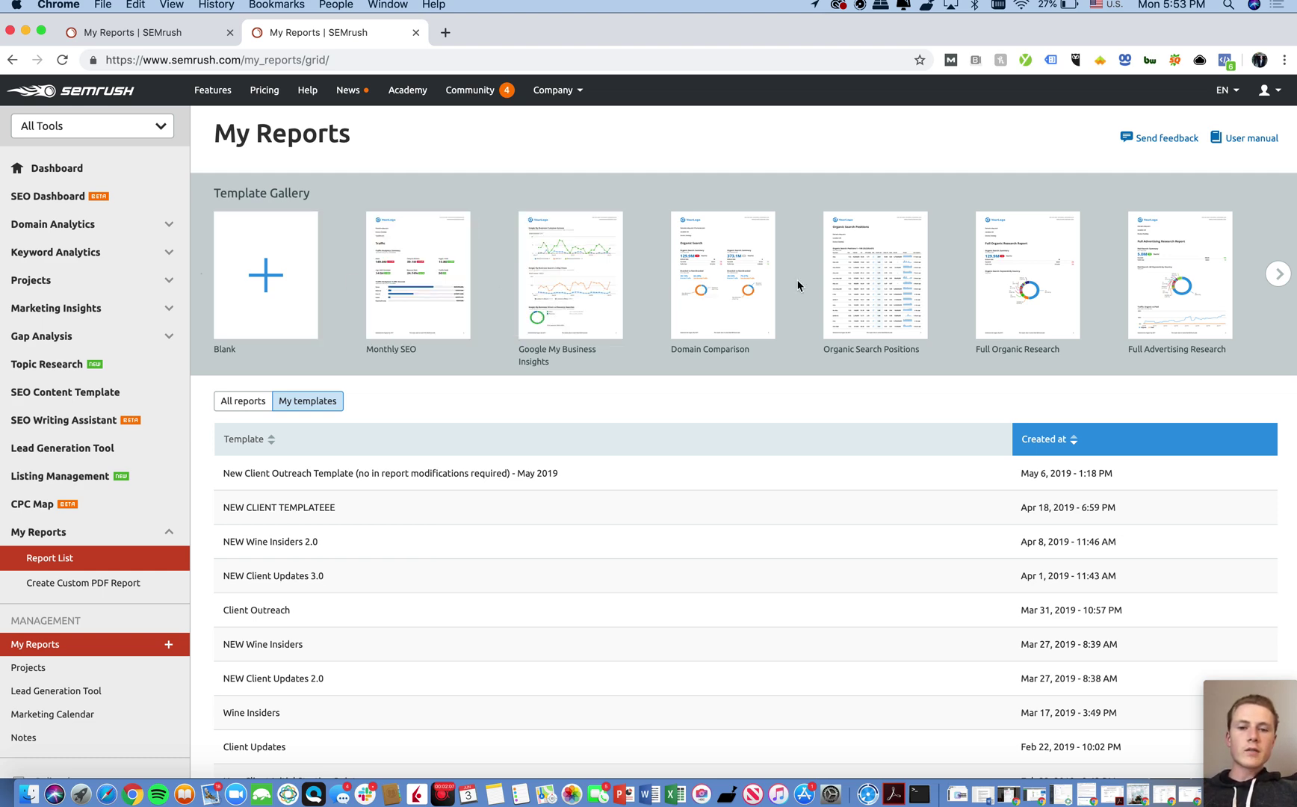
Browse the Template Gallery, then start a new report from the Blank template
{"action": "left_click", "coordinate": [1279, 284]}
{"action": "left_click", "coordinate": [1279, 284]}
{"action": "left_click", "coordinate": [1279, 284]}
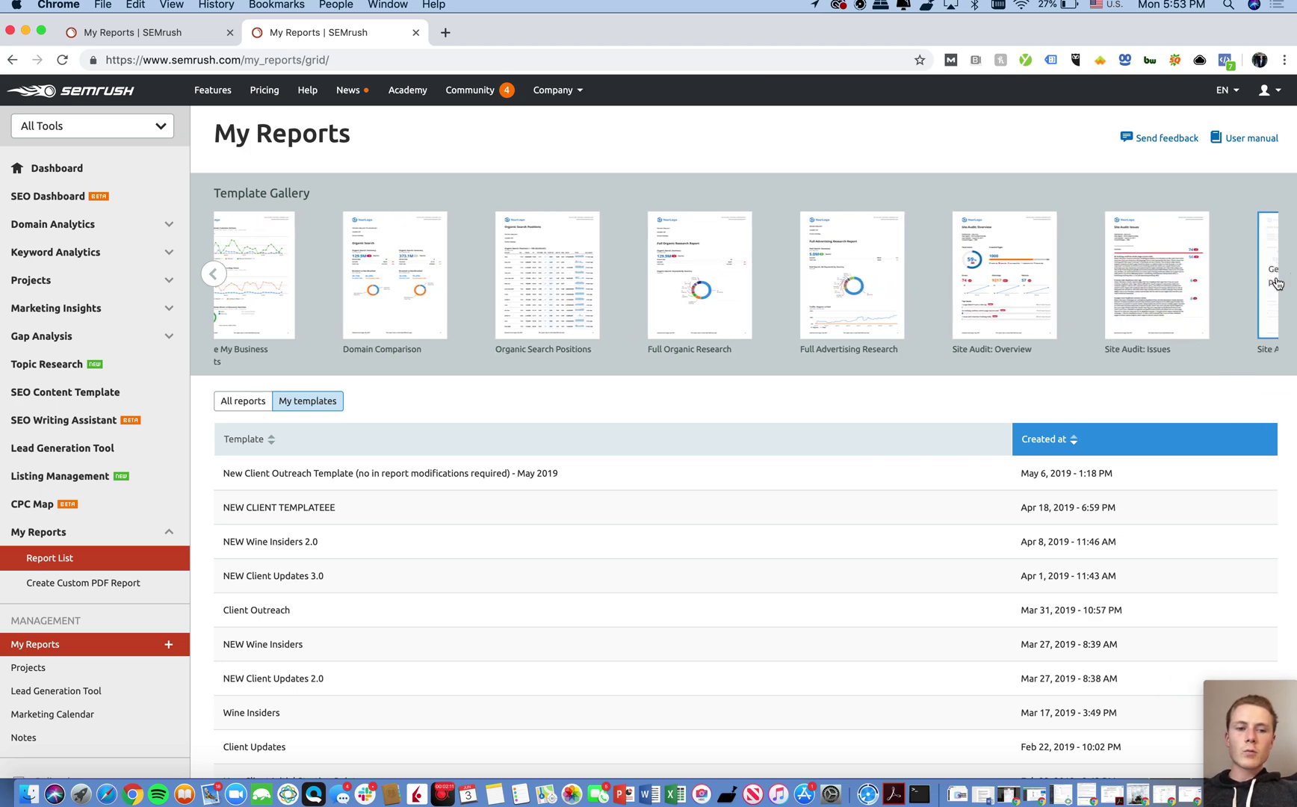
{"action": "left_click", "coordinate": [213, 274]}
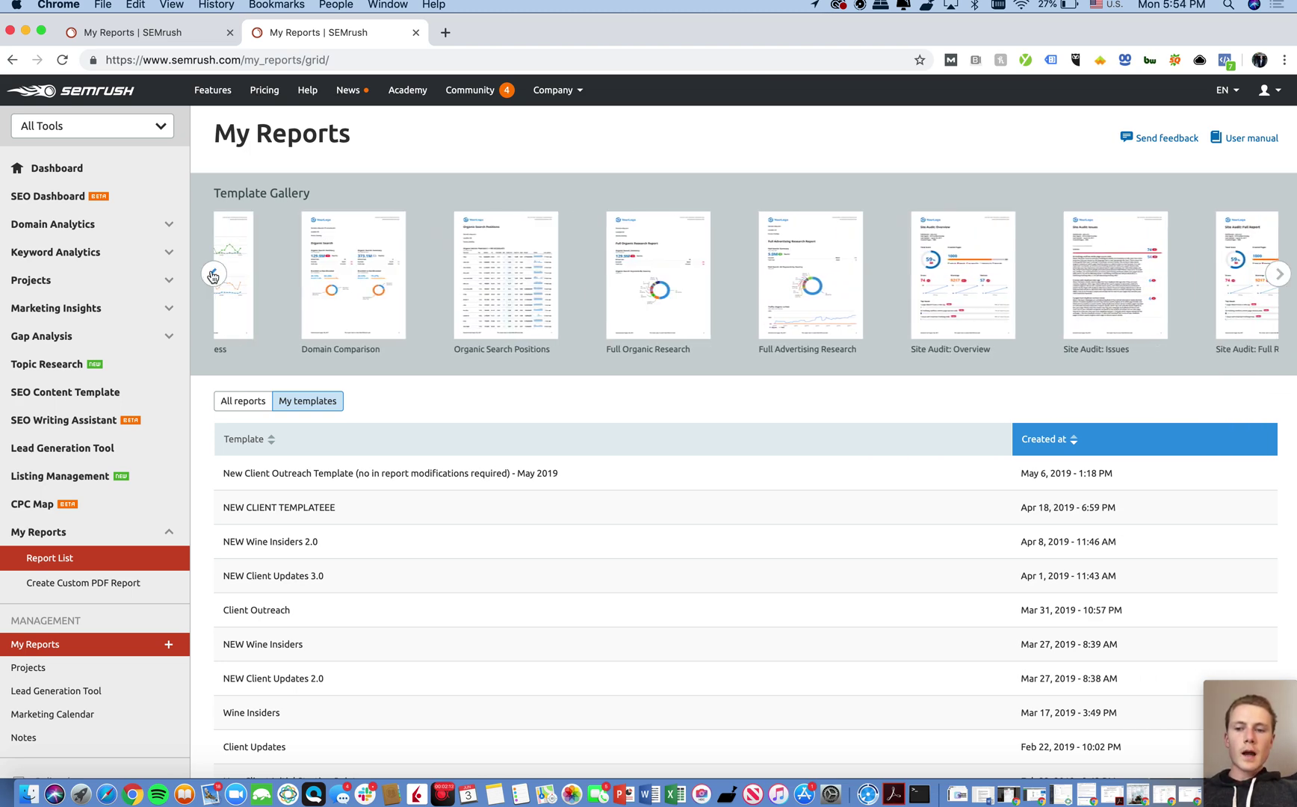
{"action": "left_click", "coordinate": [213, 275]}
{"action": "left_click", "coordinate": [213, 274]}
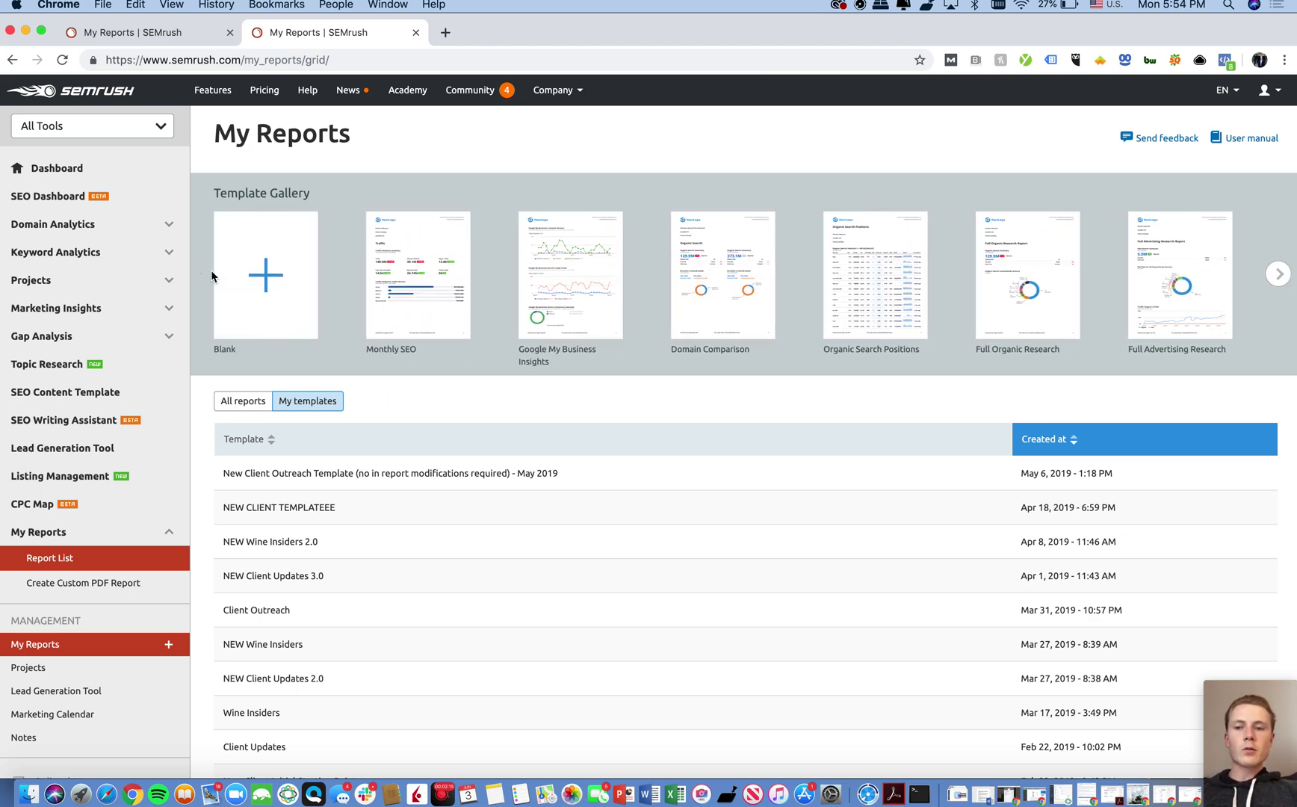
{"action": "left_click", "coordinate": [263, 269]}
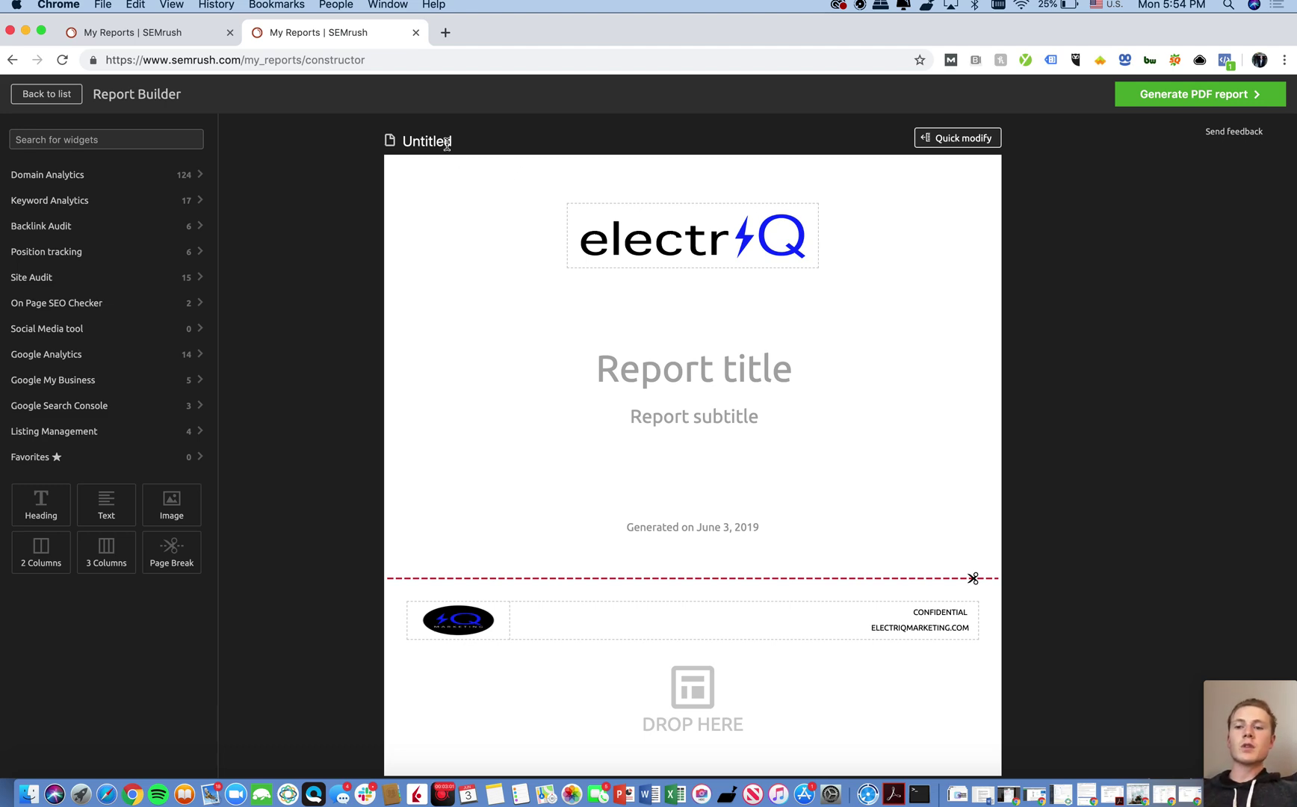
Rename the untitled report to 'Youtube SEMRUSH Template'
{"action": "left_click", "coordinate": [458, 142]}
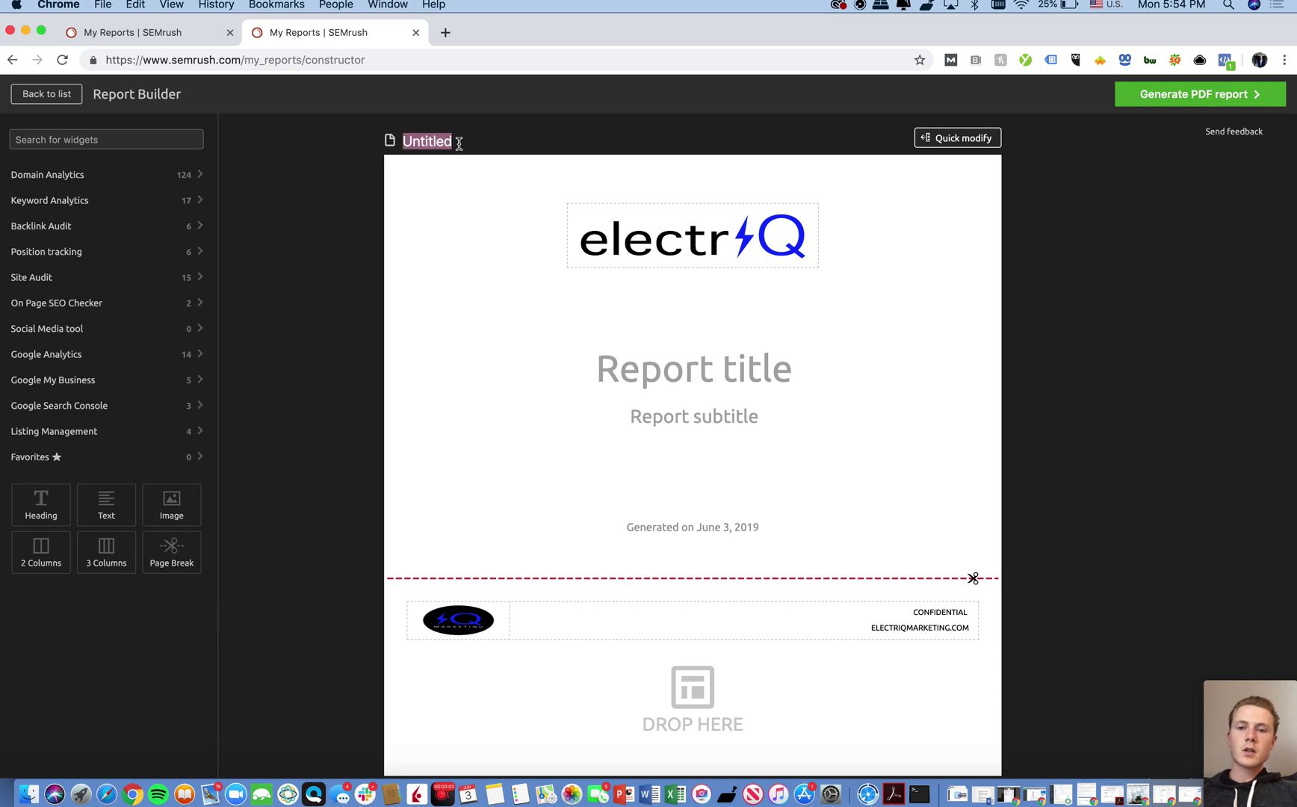
{"action": "key", "text": "BackSpace"}
{"action": "type", "text": "Youtu"}
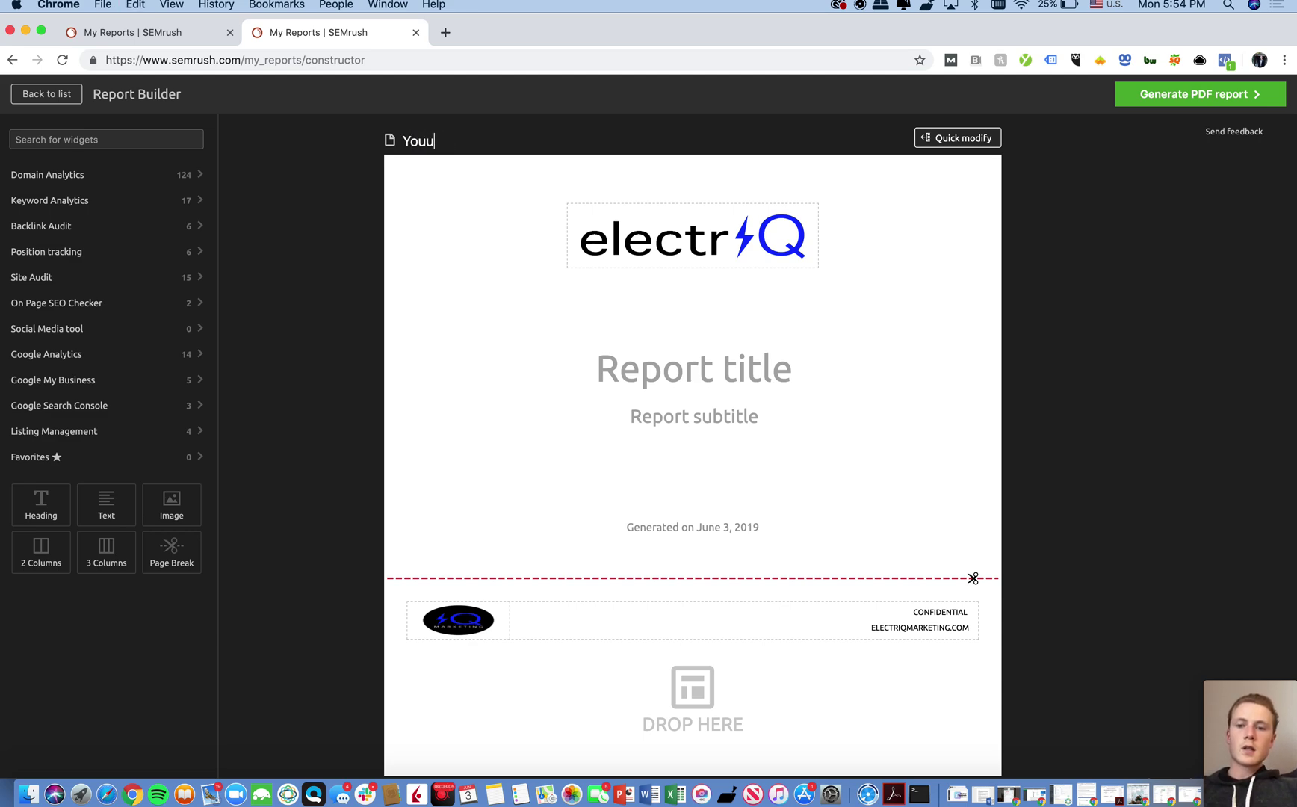
{"action": "type", "text": "be SEMRUSH"}
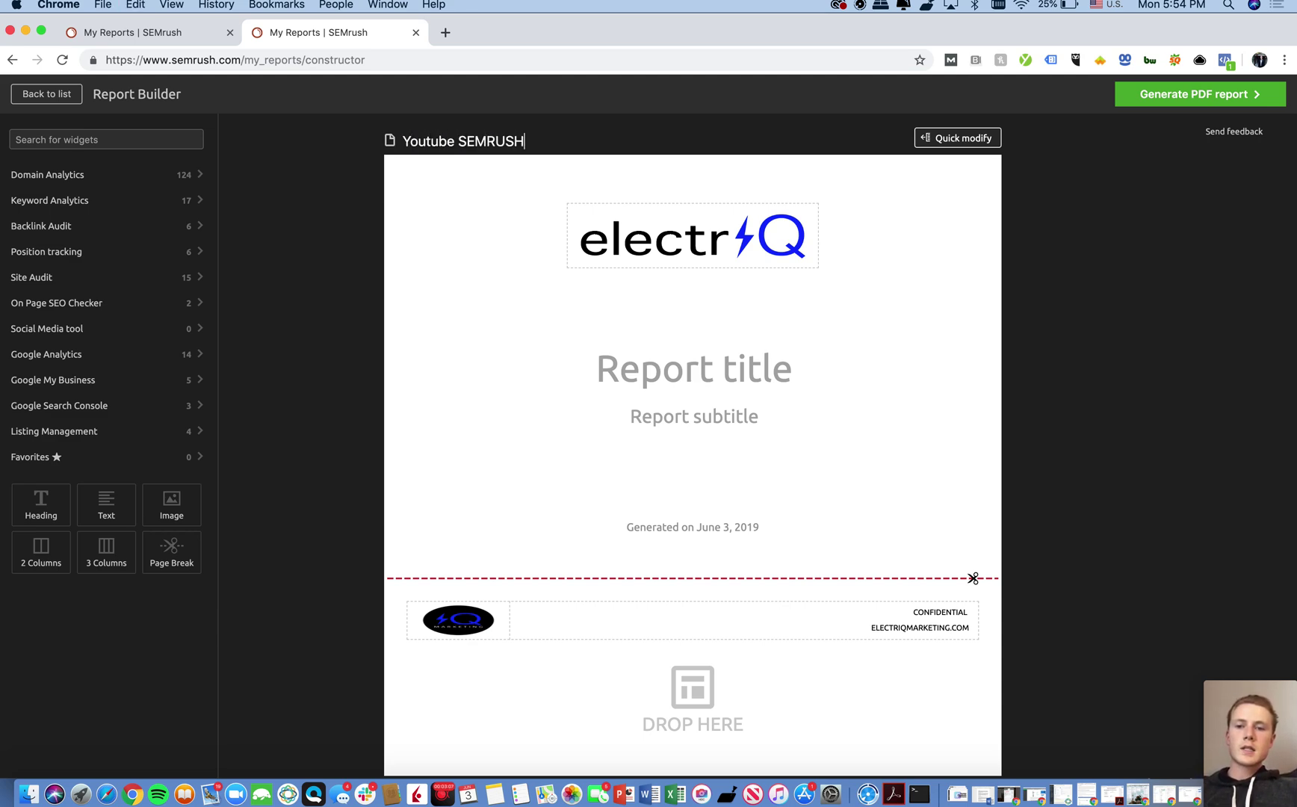
{"action": "type", "text": " Template"}
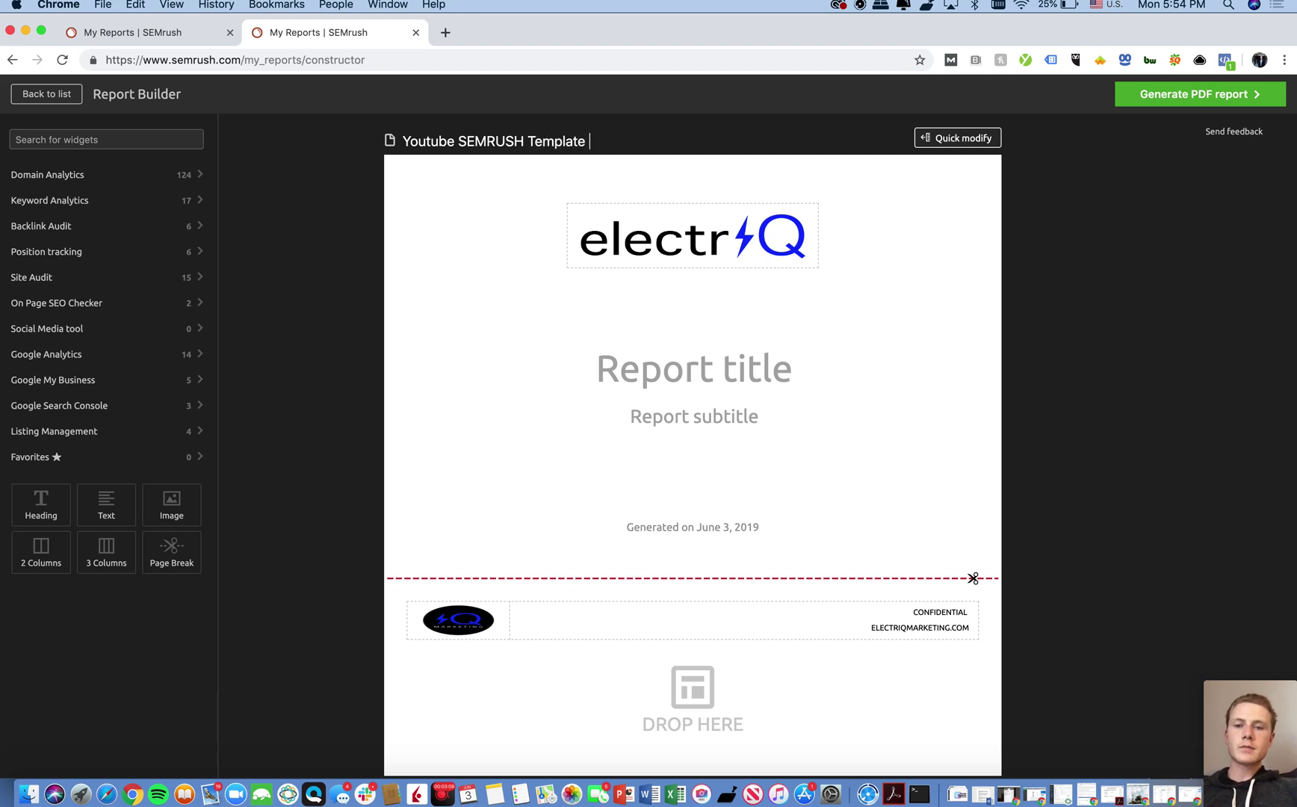
Set the cover title to 'Youtube SEMRUSH Template' and the subtitle to 'Report Setup'
{"action": "left_click", "coordinate": [615, 358]}
{"action": "type", "text": "Youtube SEMRUSH"}
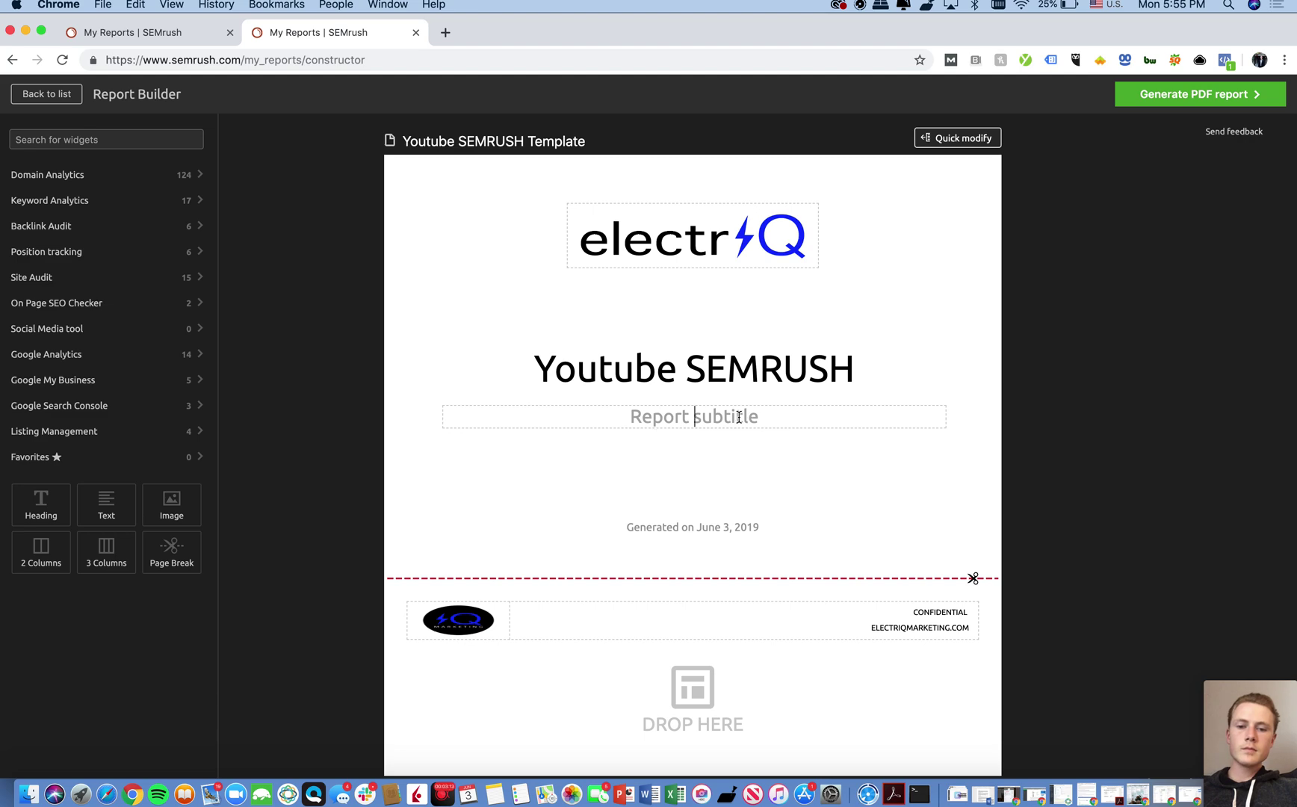
{"action": "left_click", "coordinate": [692, 415]}
{"action": "type", "text": "Tem"}
{"action": "key", "text": "BackSpace"}
{"action": "key", "text": "BackSpace"}
{"action": "key", "text": "BackSpace"}
{"action": "type", "text": "Report Setup"}
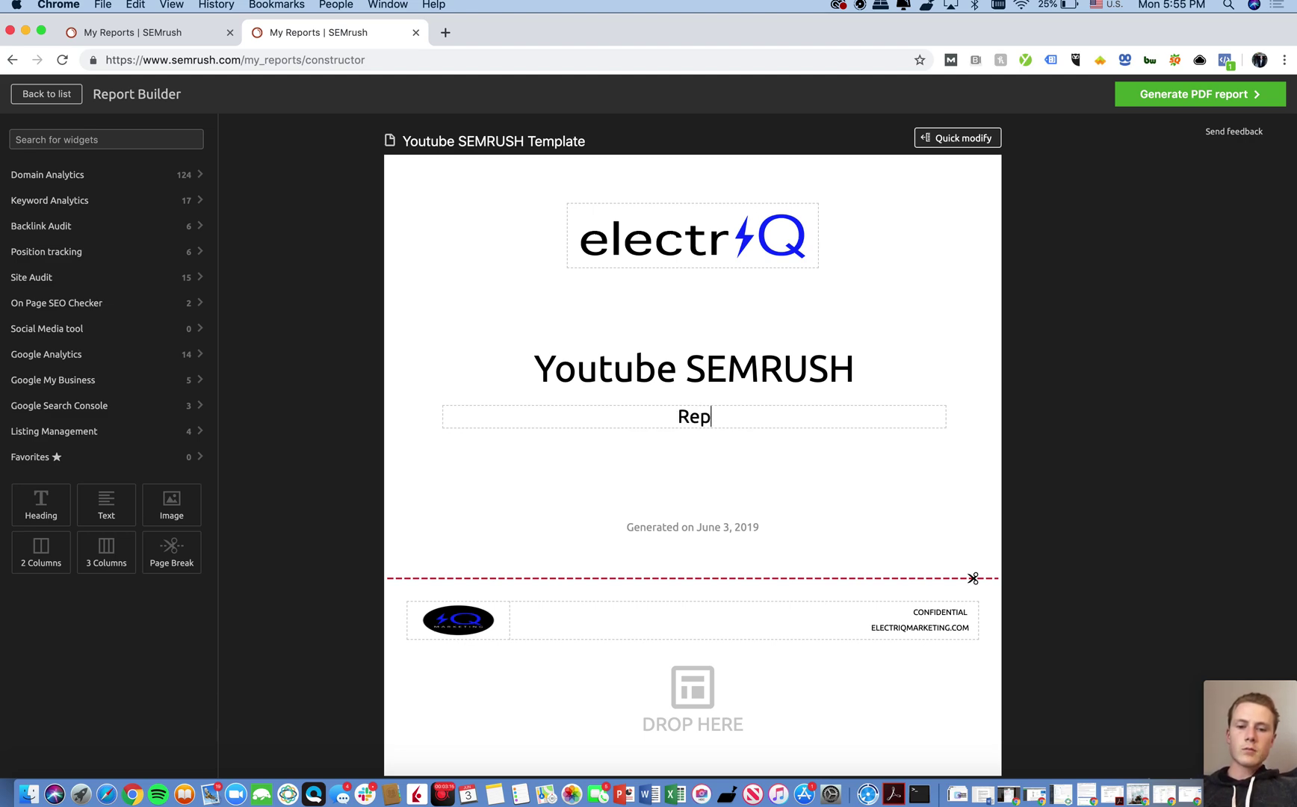
{"action": "left_click", "coordinate": [863, 371]}
{"action": "type", "text": "Template"}
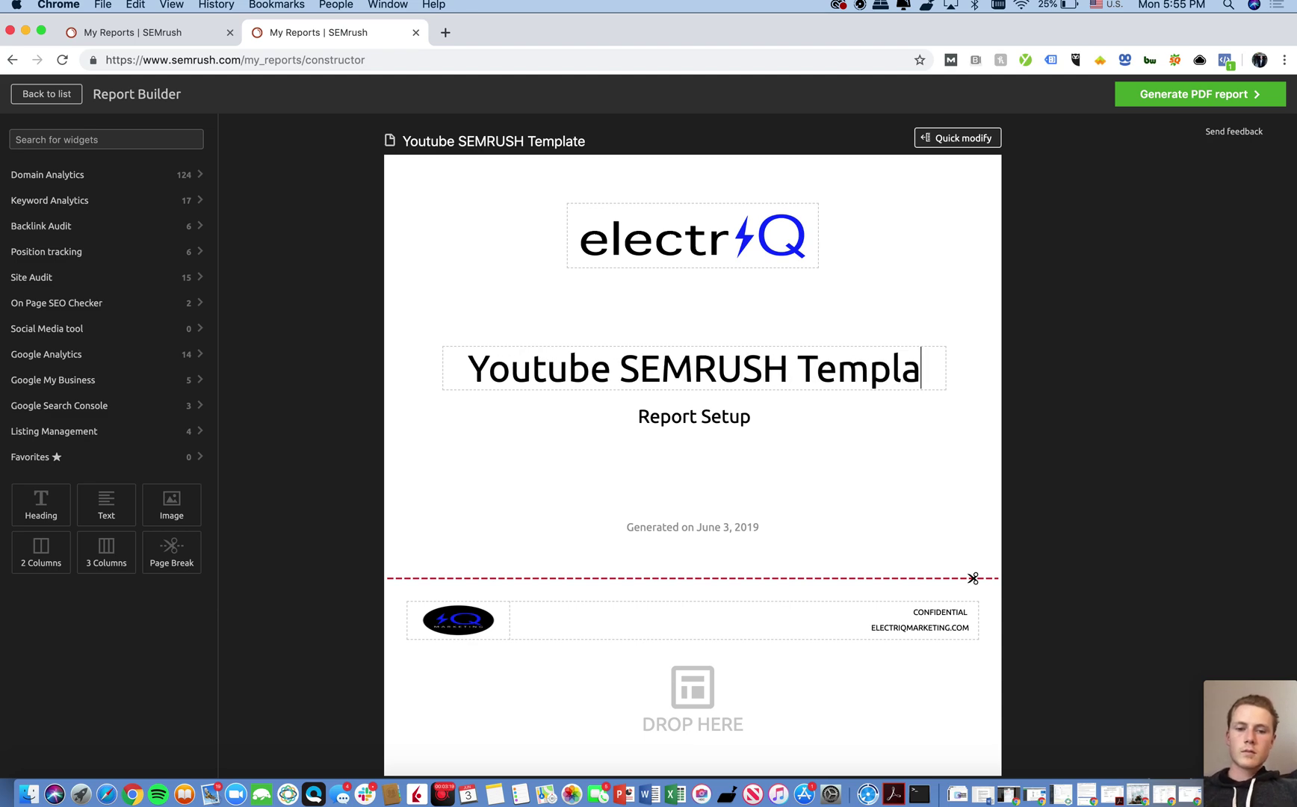
{"action": "scroll", "coordinate": [665, 476], "scroll_direction": "down", "scroll_amount": 3}
{"action": "scroll", "coordinate": [665, 476], "scroll_direction": "down", "scroll_amount": 1}
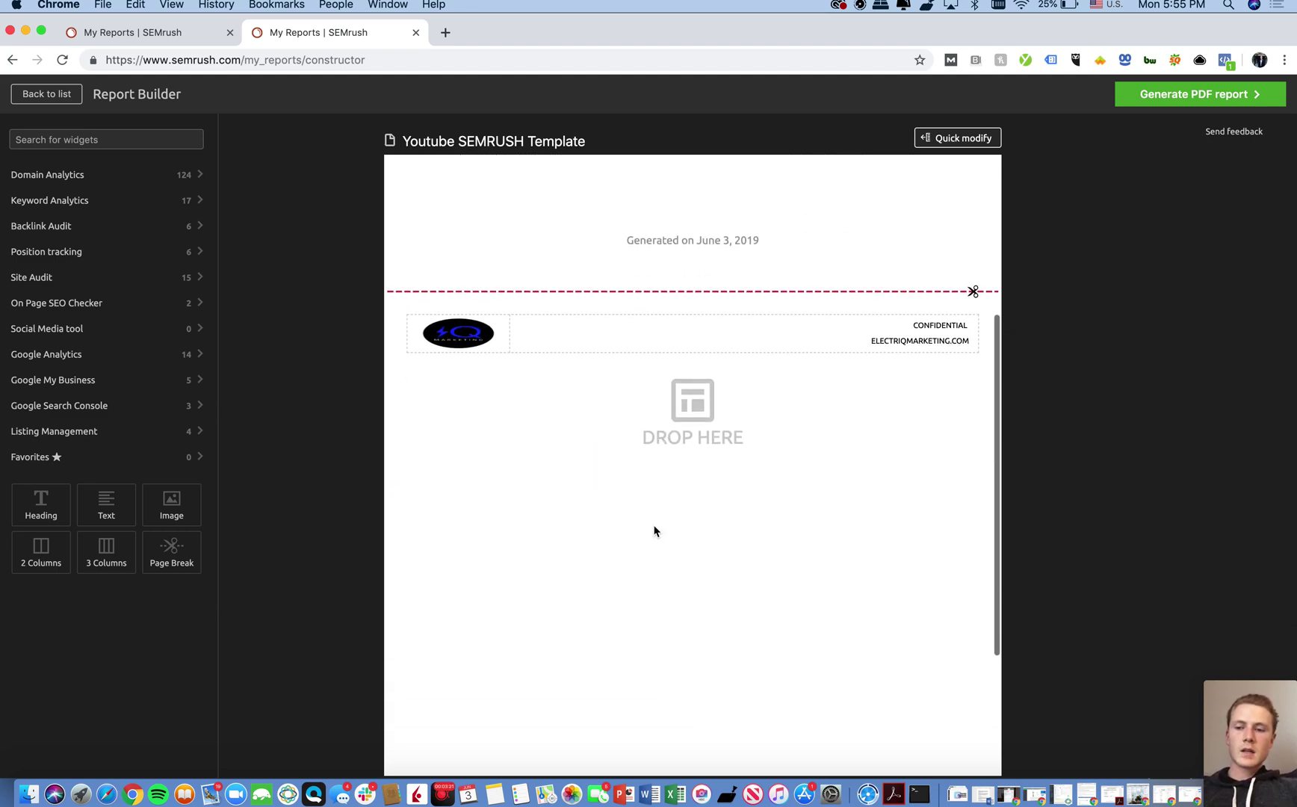
Expand Domain Analytics and the Google Analytics widget category in the sidebar
{"action": "left_click", "coordinate": [111, 185]}
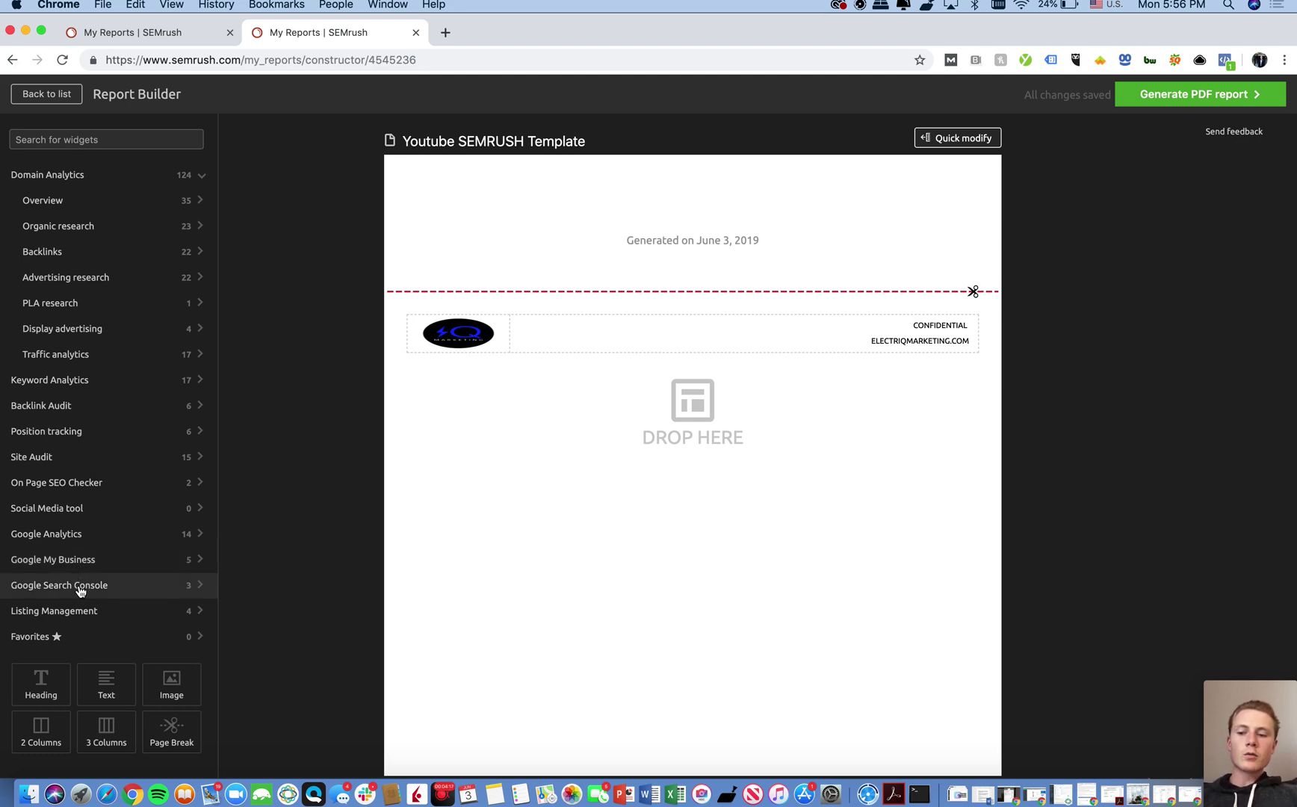
{"action": "left_click", "coordinate": [110, 533]}
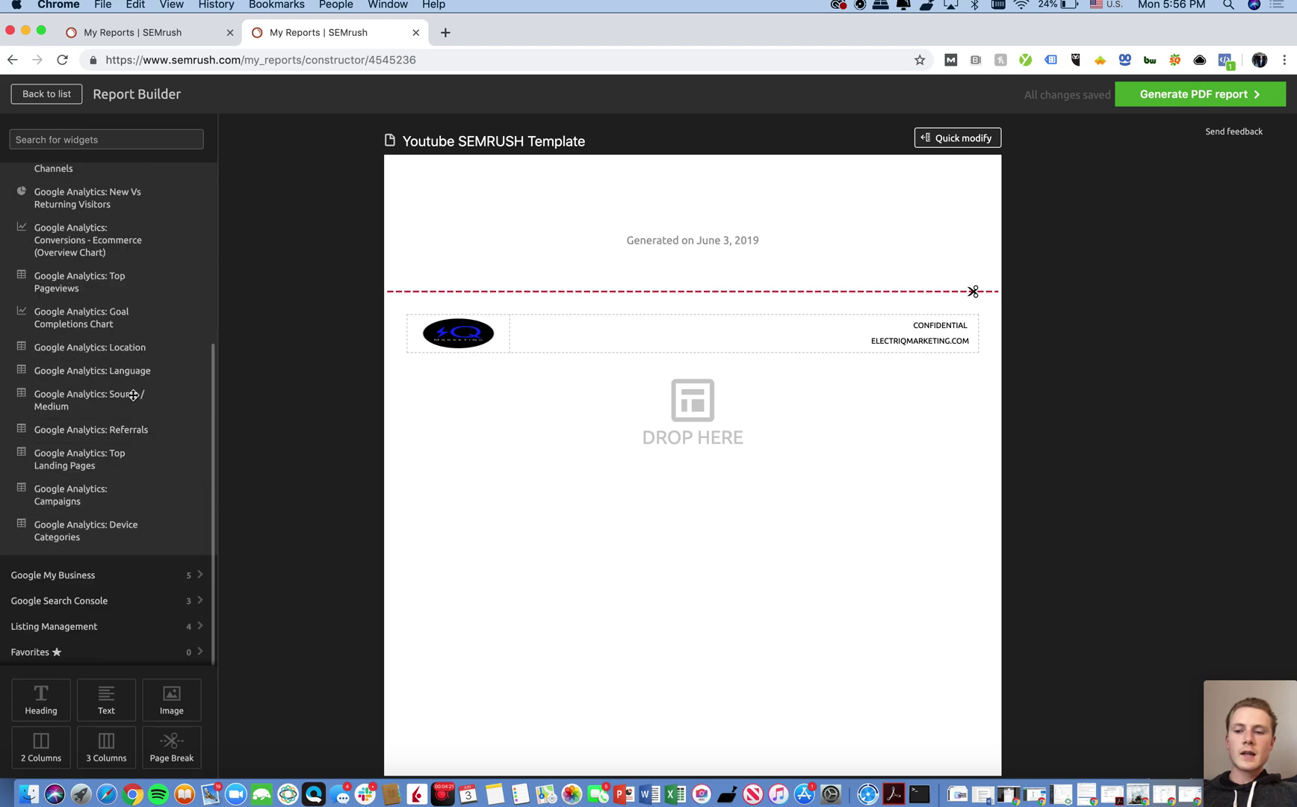
{"action": "scroll", "coordinate": [131, 386], "scroll_direction": "up", "scroll_amount": 2}
{"action": "scroll", "coordinate": [127, 404], "scroll_direction": "down", "scroll_amount": 2}
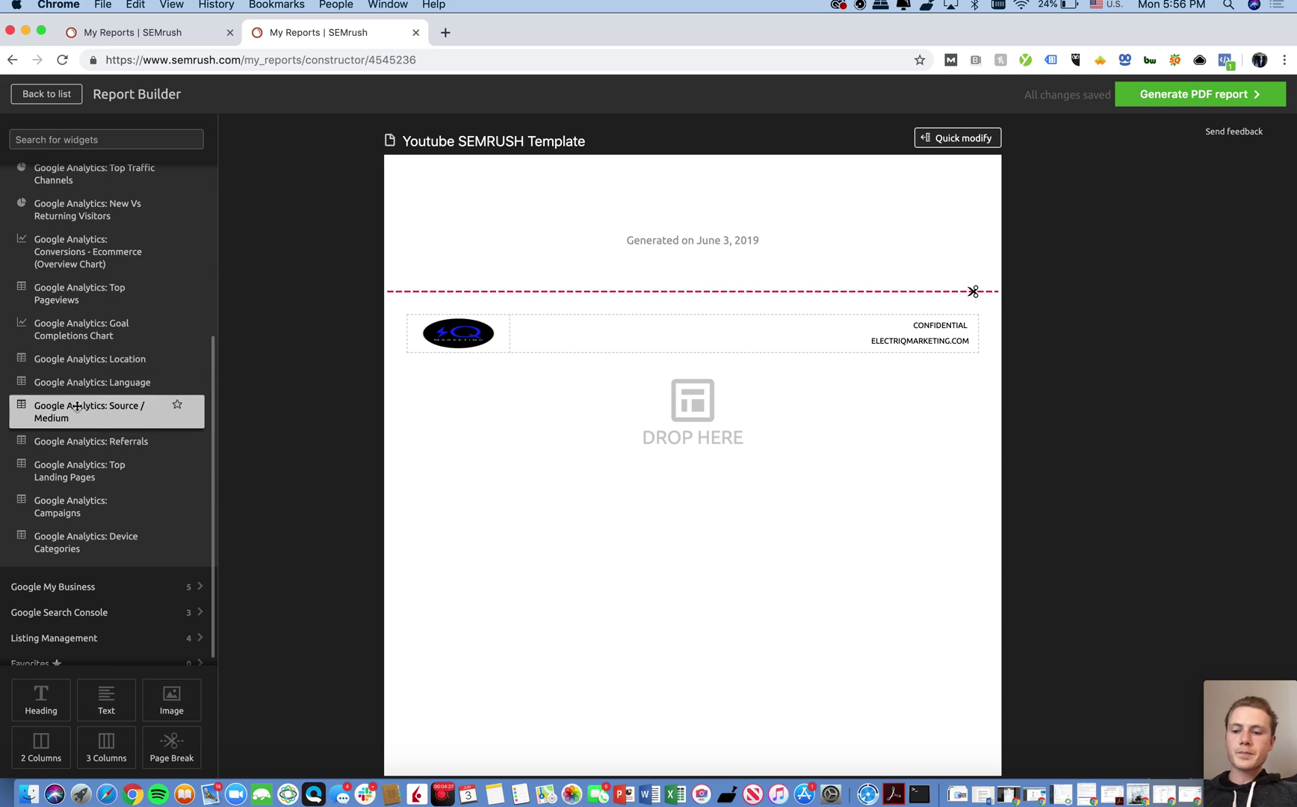
Add a Google Analytics: Source / Medium widget below the footer and link a Google account
{"action": "scroll", "coordinate": [86, 404], "scroll_direction": "up", "scroll_amount": 5}
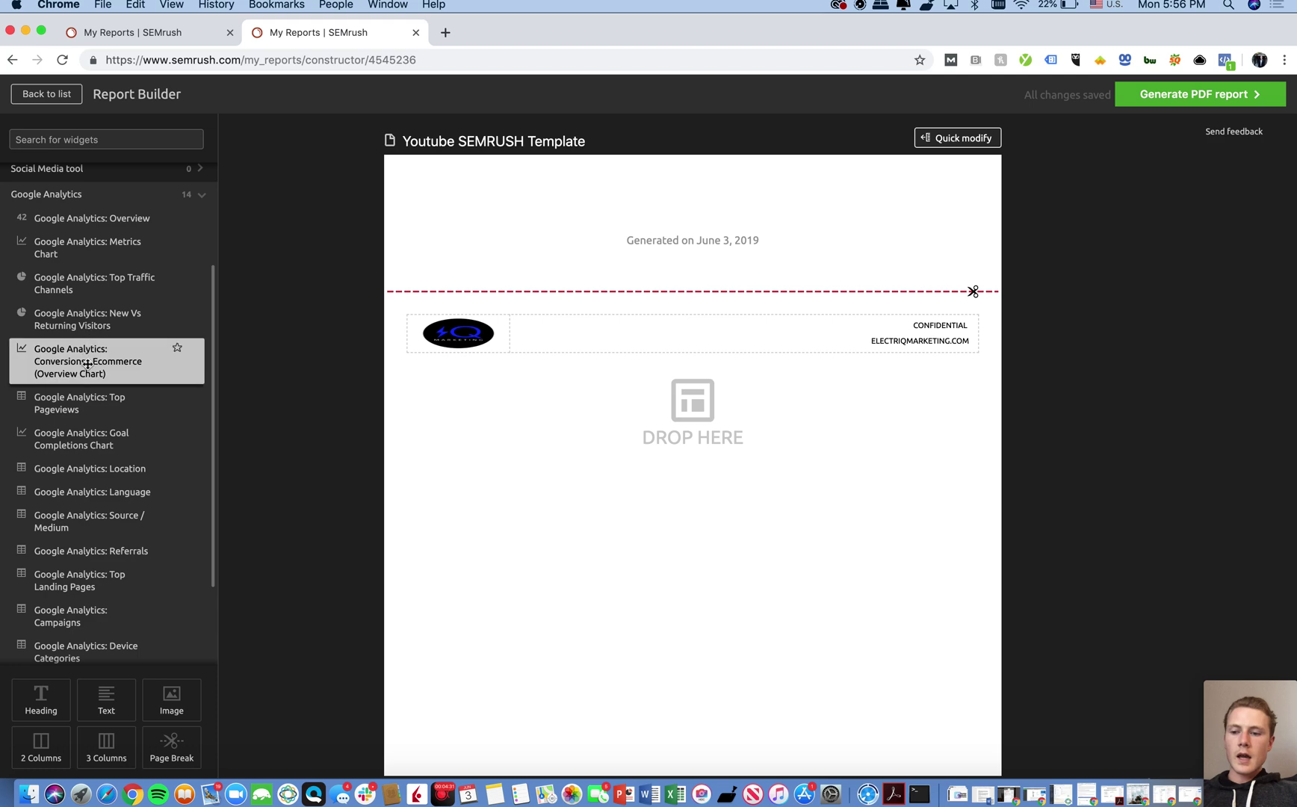
{"action": "left_click_drag", "start_coordinate": [59, 521], "coordinate": [647, 486]}
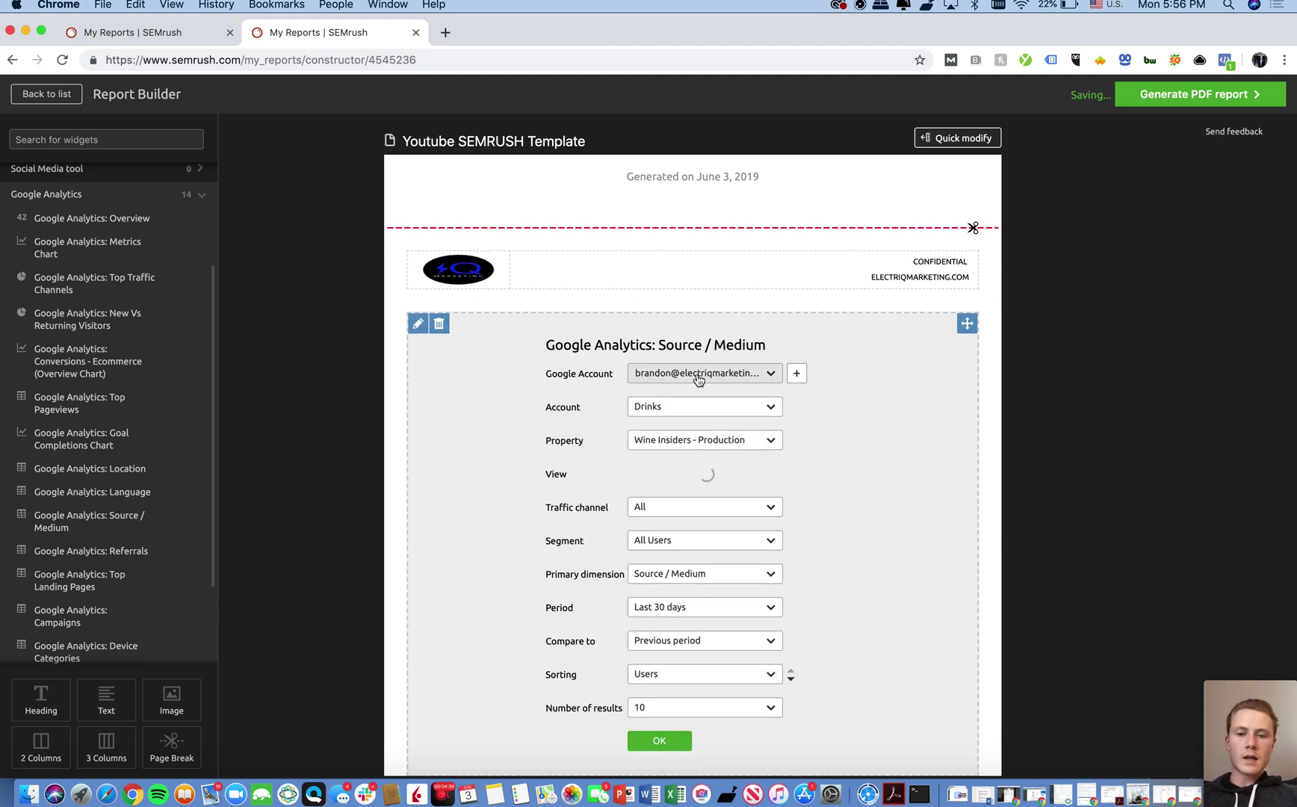
{"action": "left_click", "coordinate": [797, 375]}
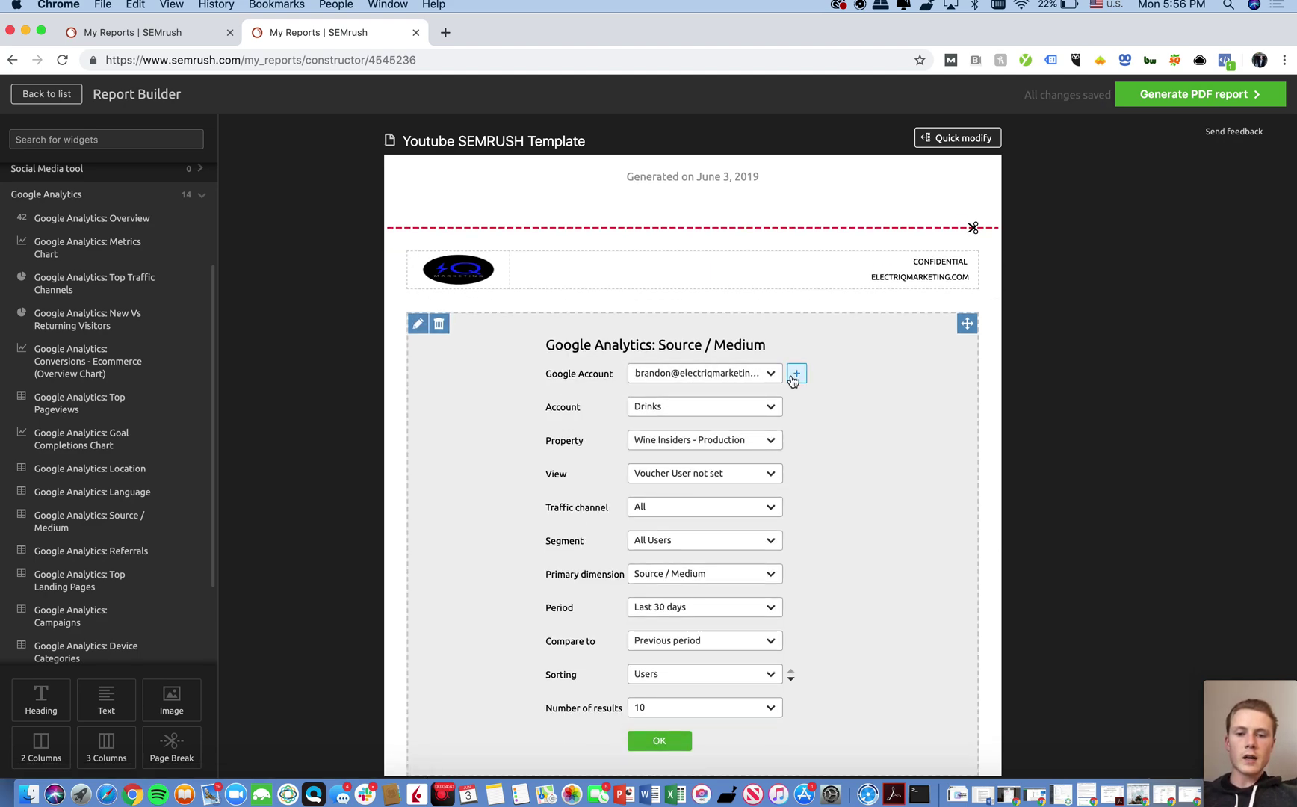
{"action": "left_click", "coordinate": [795, 376]}
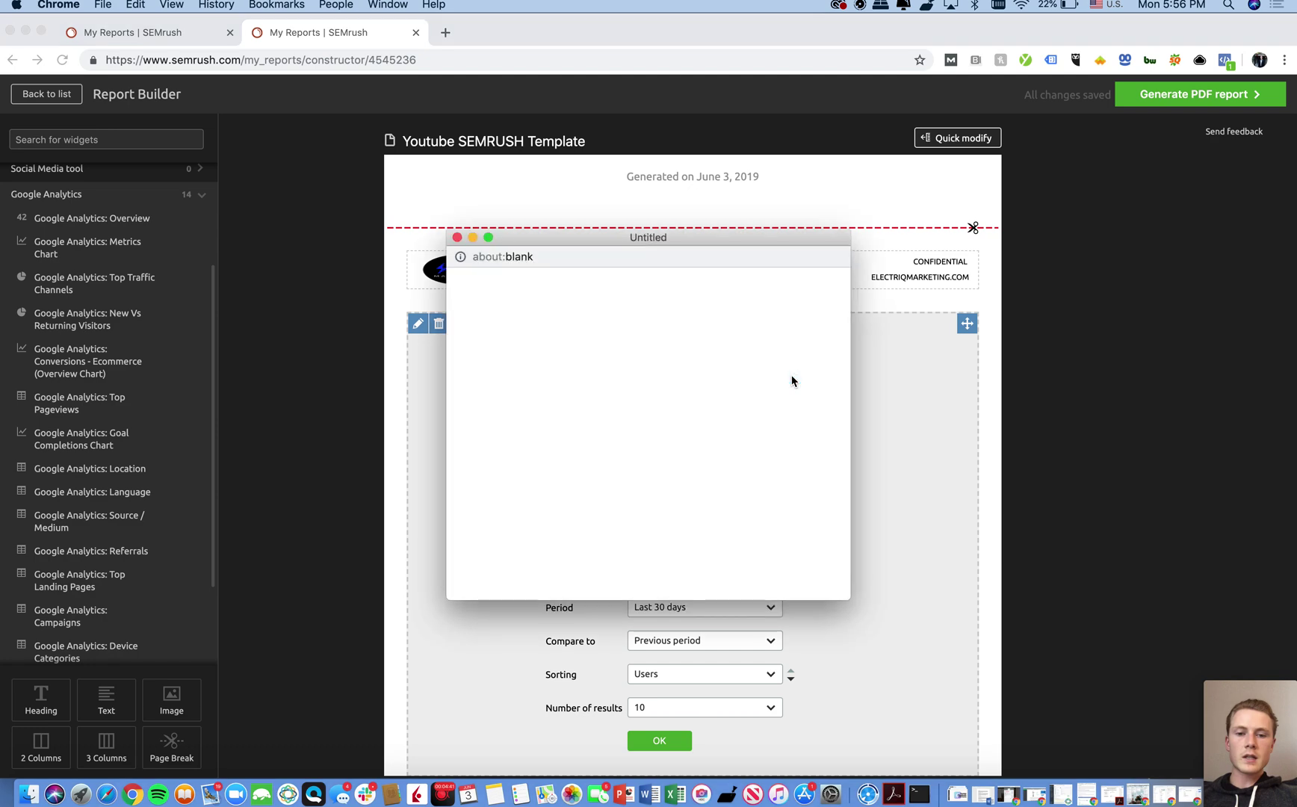
{"action": "left_click", "coordinate": [568, 427]}
Confirm the widget with account Drinks, traffic channel All and segment All Users
{"action": "left_click", "coordinate": [689, 409]}
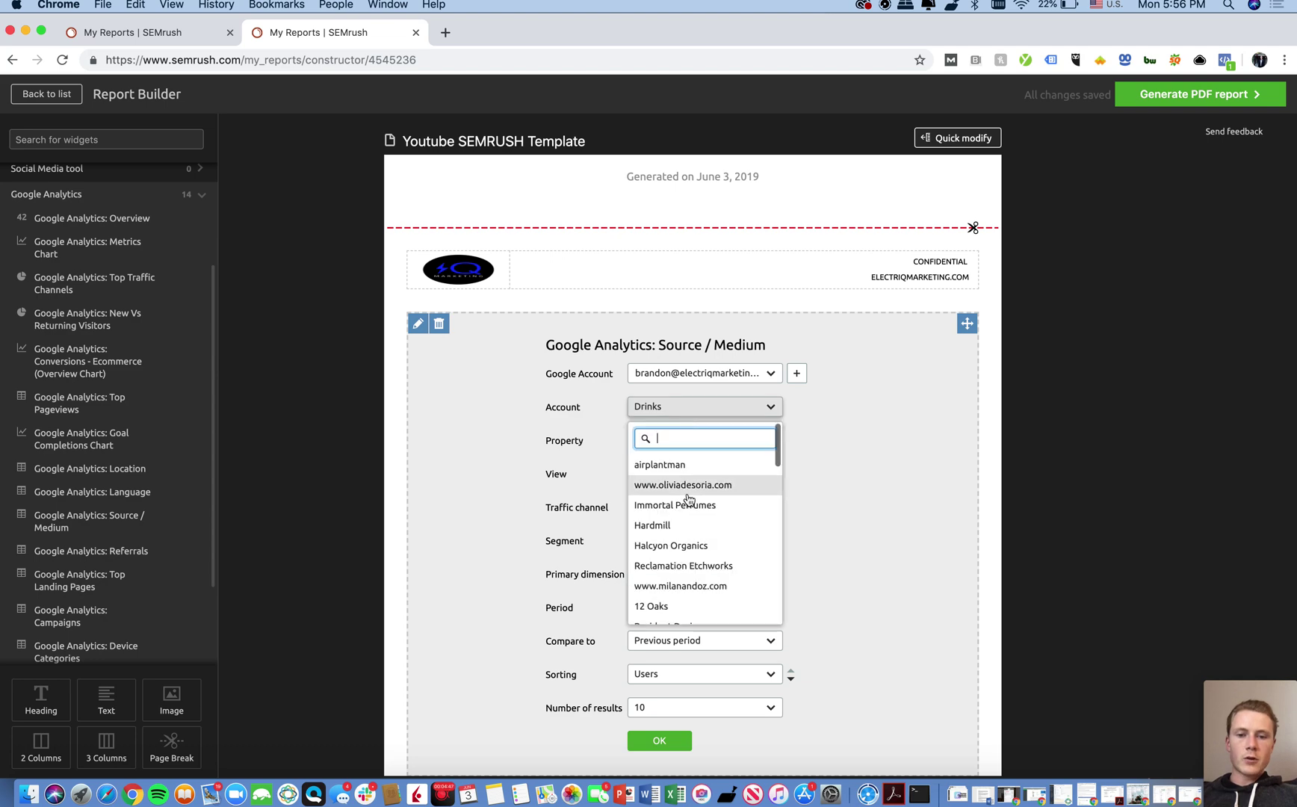
{"action": "scroll", "coordinate": [683, 527], "scroll_direction": "down", "scroll_amount": 5}
{"action": "left_click", "coordinate": [816, 495]}
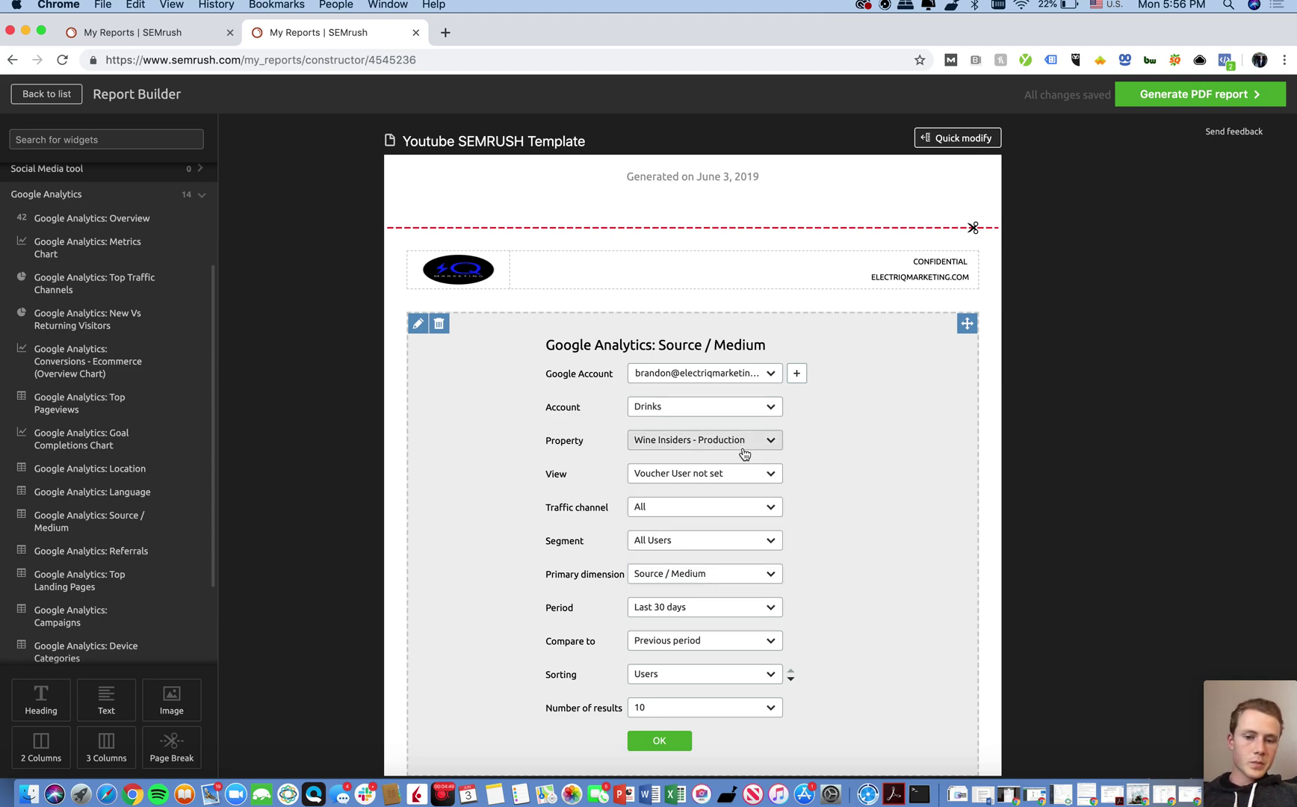
{"action": "left_click", "coordinate": [729, 506]}
{"action": "scroll", "coordinate": [748, 620], "scroll_direction": "down", "scroll_amount": 1}
{"action": "left_click", "coordinate": [791, 588]}
{"action": "left_click", "coordinate": [733, 548]}
{"action": "left_click", "coordinate": [796, 568]}
{"action": "scroll", "coordinate": [718, 609], "scroll_direction": "down", "scroll_amount": 2}
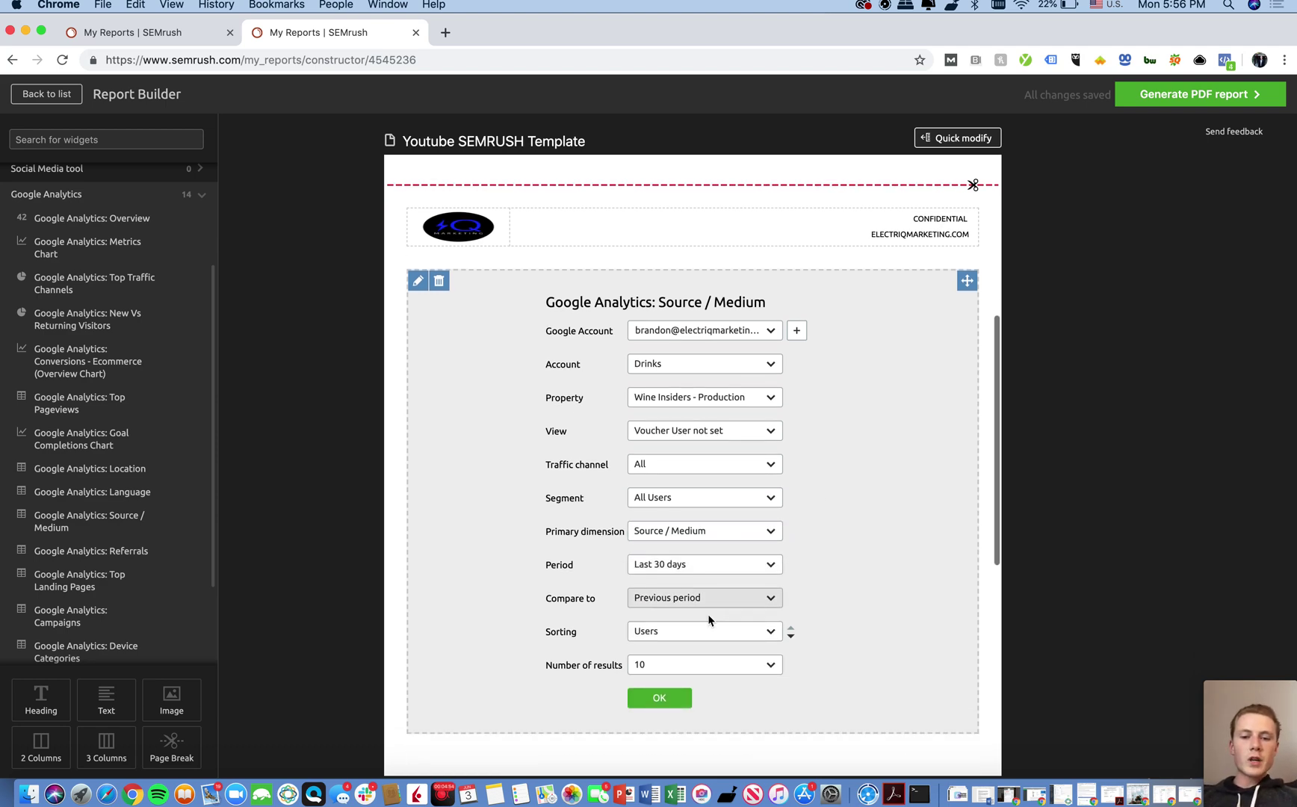
{"action": "left_click", "coordinate": [660, 703]}
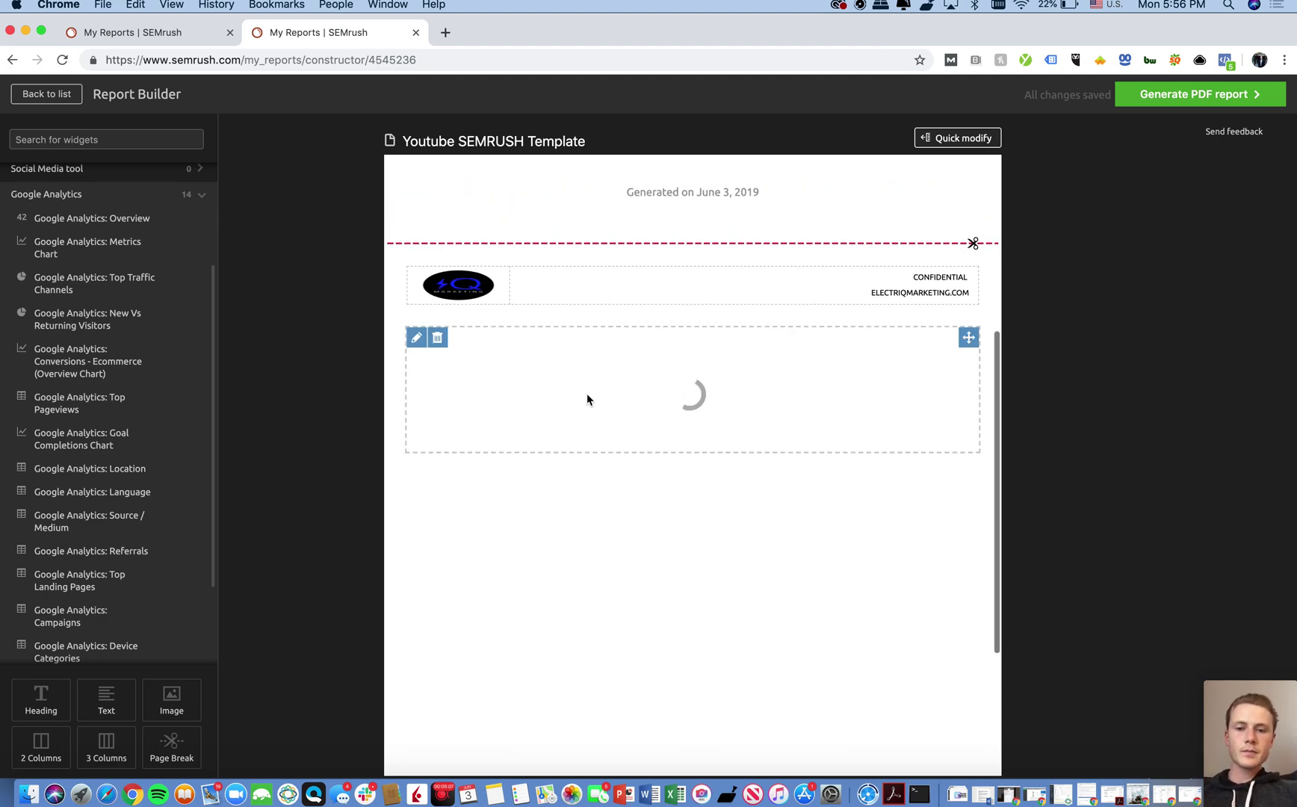
Show the Organic research widgets and delete the Source / Medium widget from the report
{"action": "scroll", "coordinate": [587, 394], "scroll_direction": "down", "scroll_amount": 1}
{"action": "scroll", "coordinate": [121, 306], "scroll_direction": "up", "scroll_amount": 5}
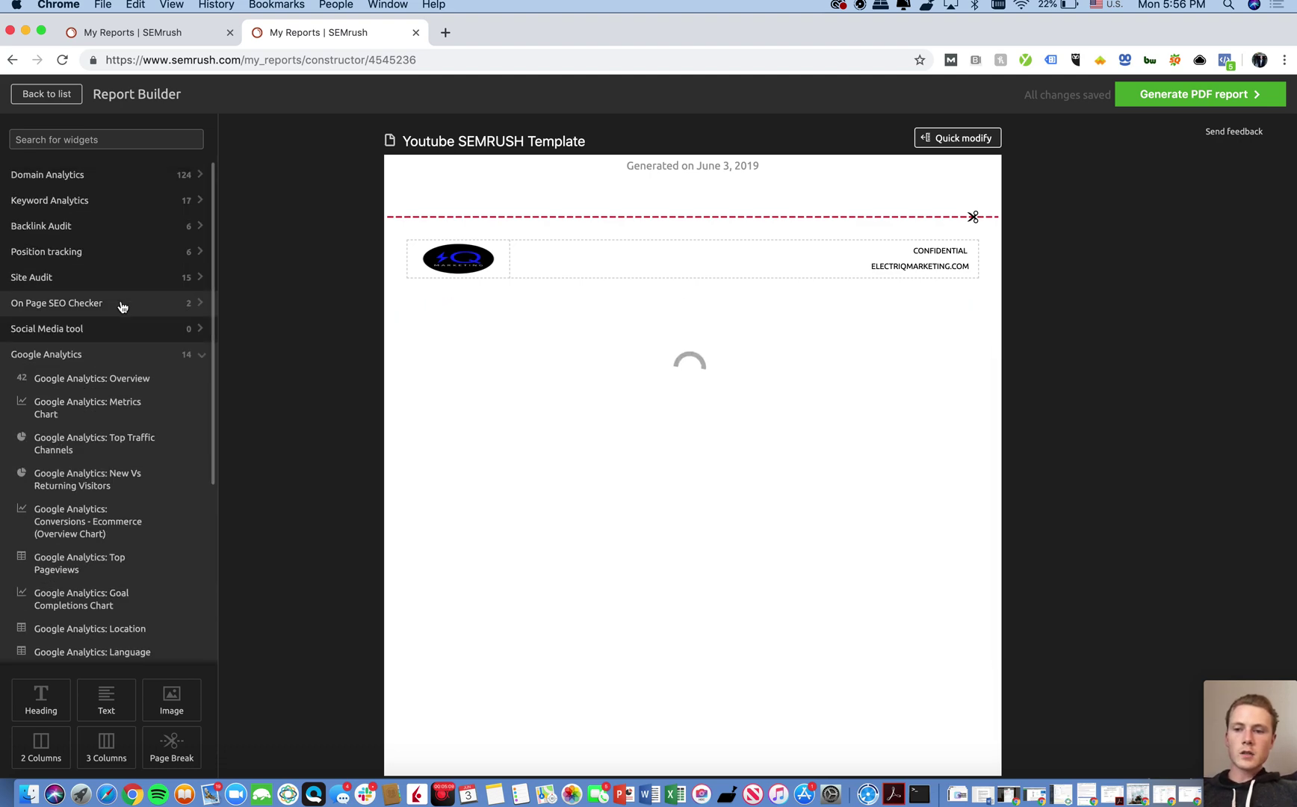
{"action": "left_click", "coordinate": [86, 175]}
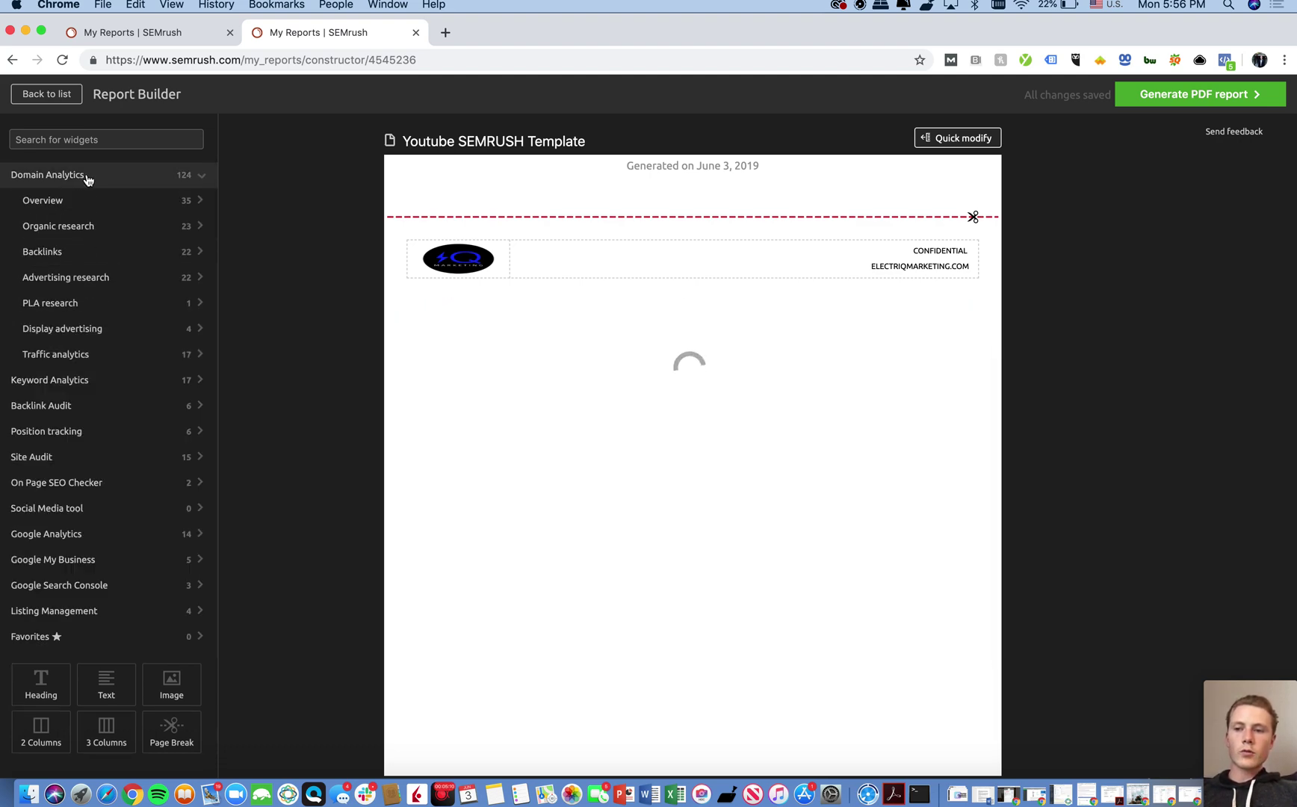
{"action": "left_click", "coordinate": [125, 225]}
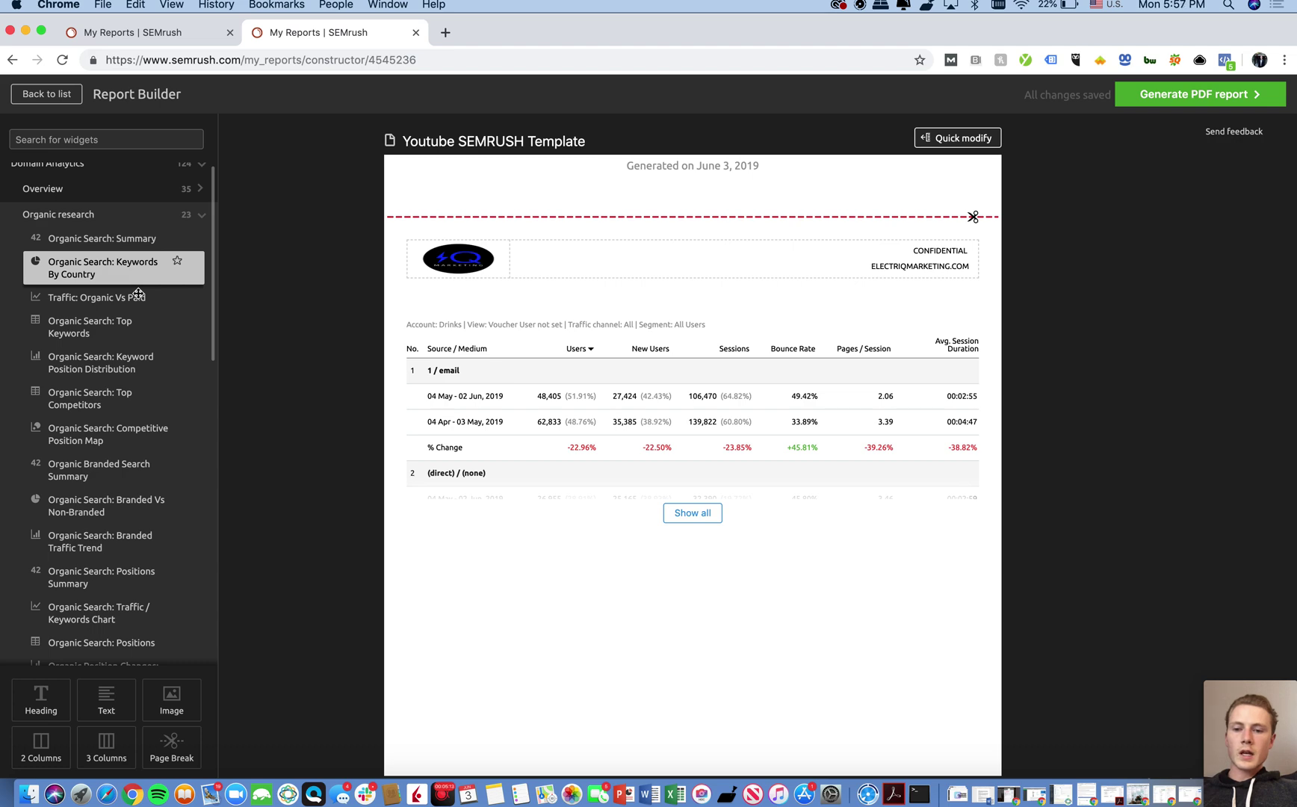
{"action": "scroll", "coordinate": [138, 294], "scroll_direction": "down", "scroll_amount": 1}
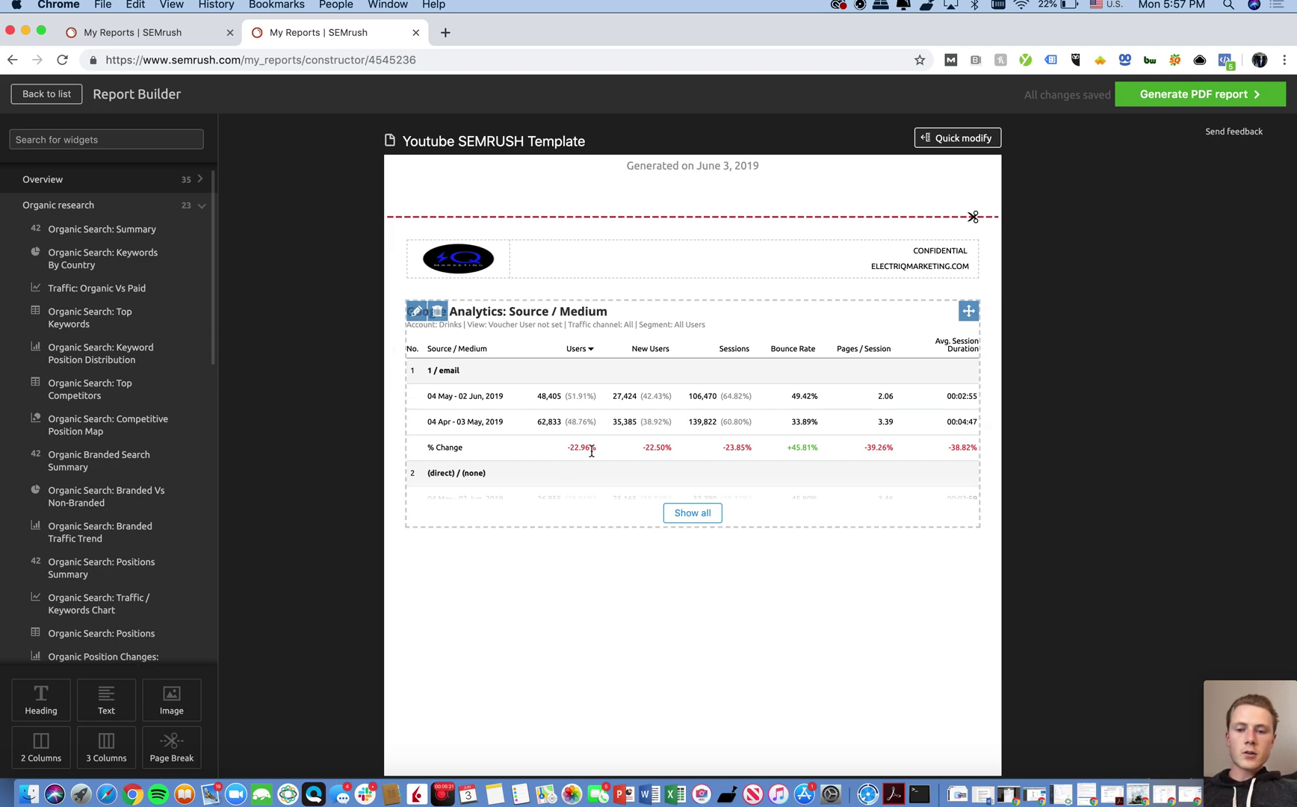
{"action": "left_click", "coordinate": [436, 312]}
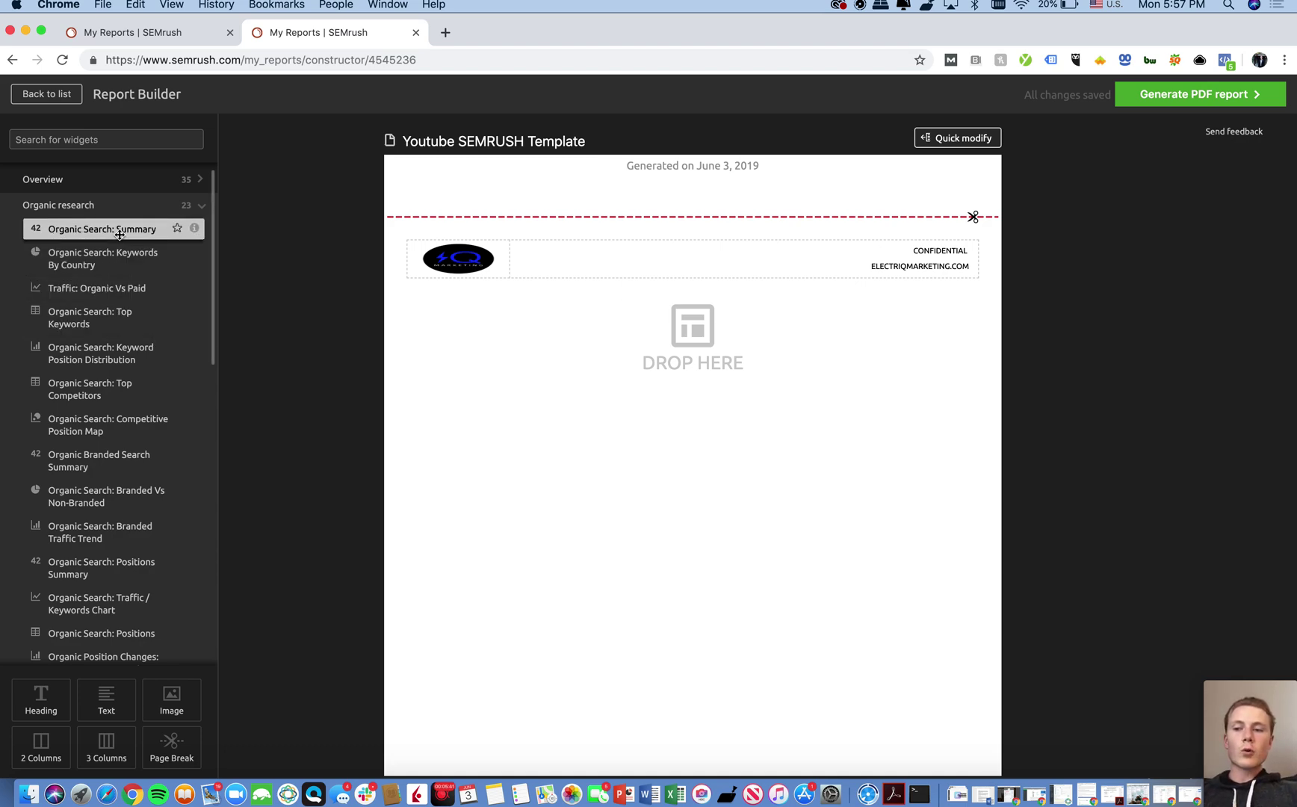
{"action": "left_click_drag", "start_coordinate": [98, 232], "coordinate": [663, 342]}
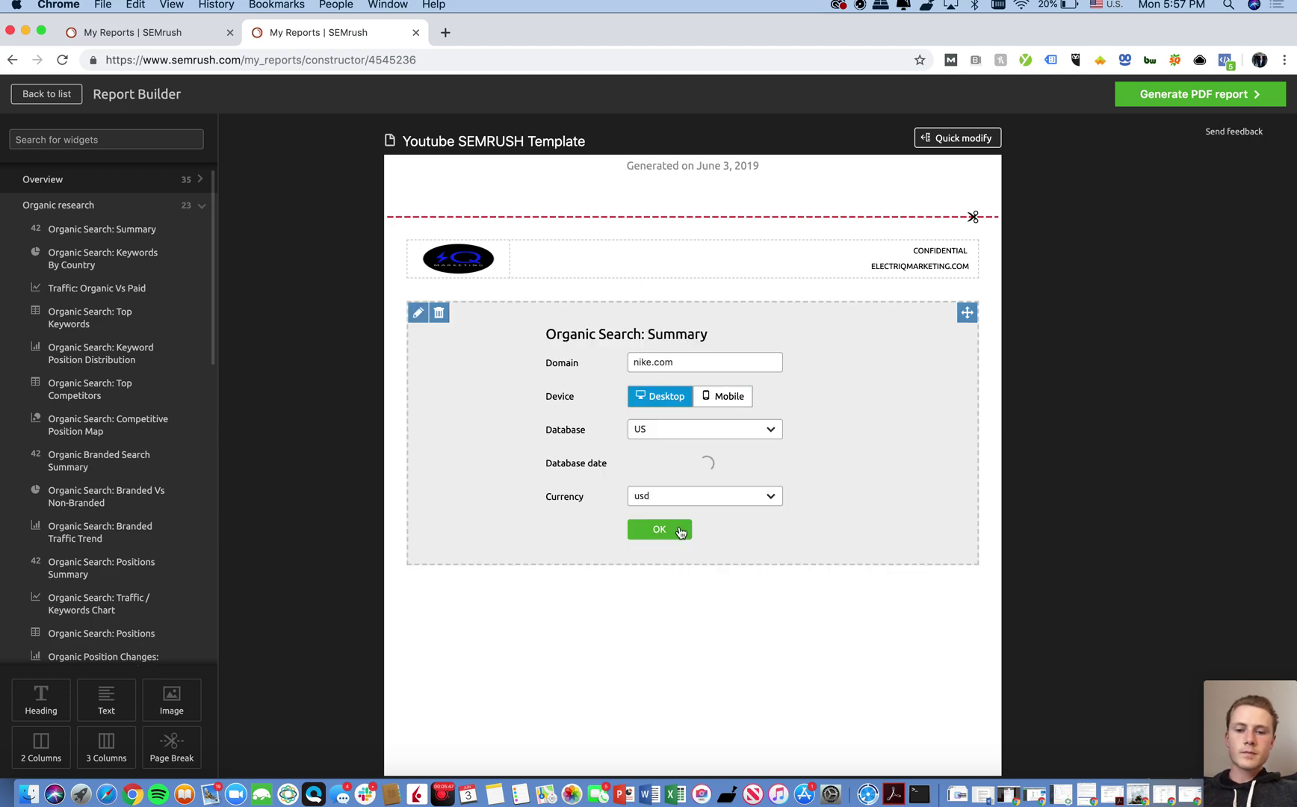
{"action": "left_click", "coordinate": [661, 475]}
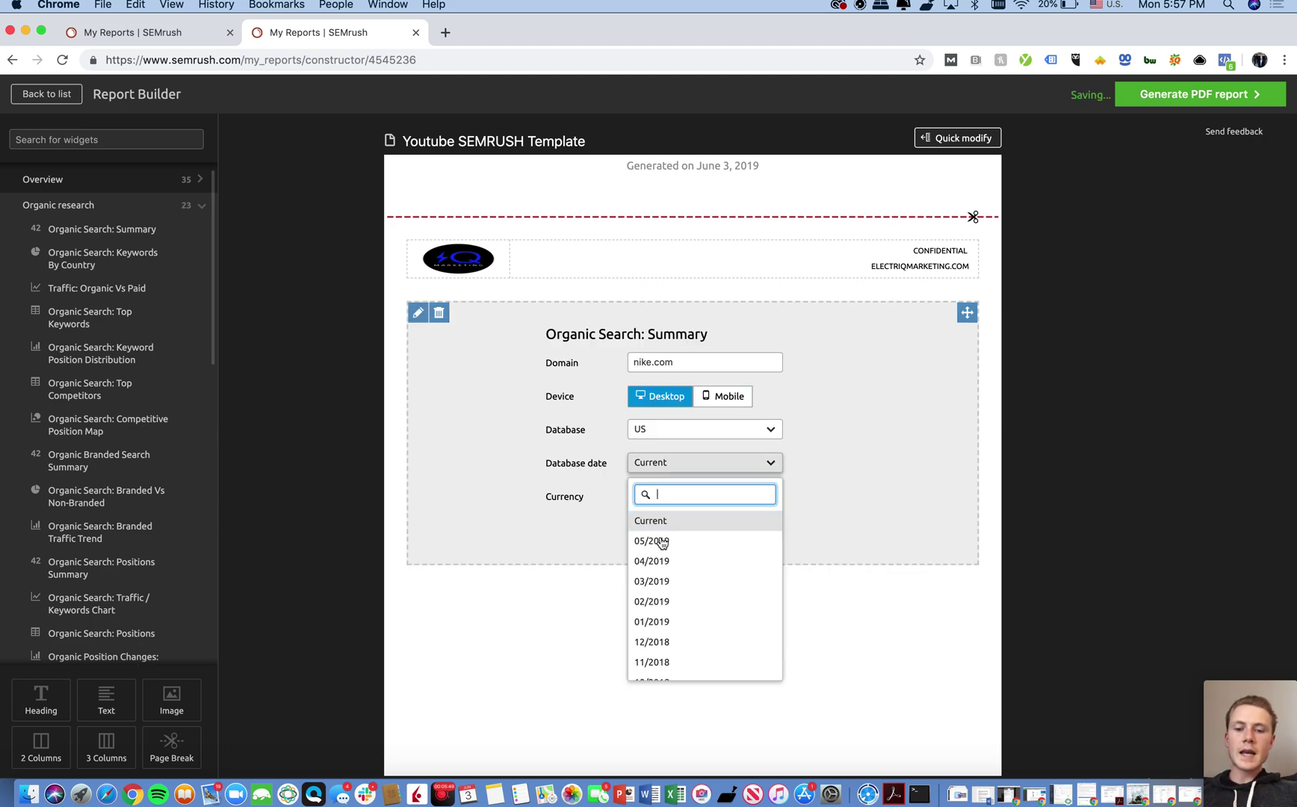
{"action": "scroll", "coordinate": [666, 569], "scroll_direction": "down", "scroll_amount": 3}
{"action": "scroll", "coordinate": [667, 570], "scroll_direction": "up", "scroll_amount": 3}
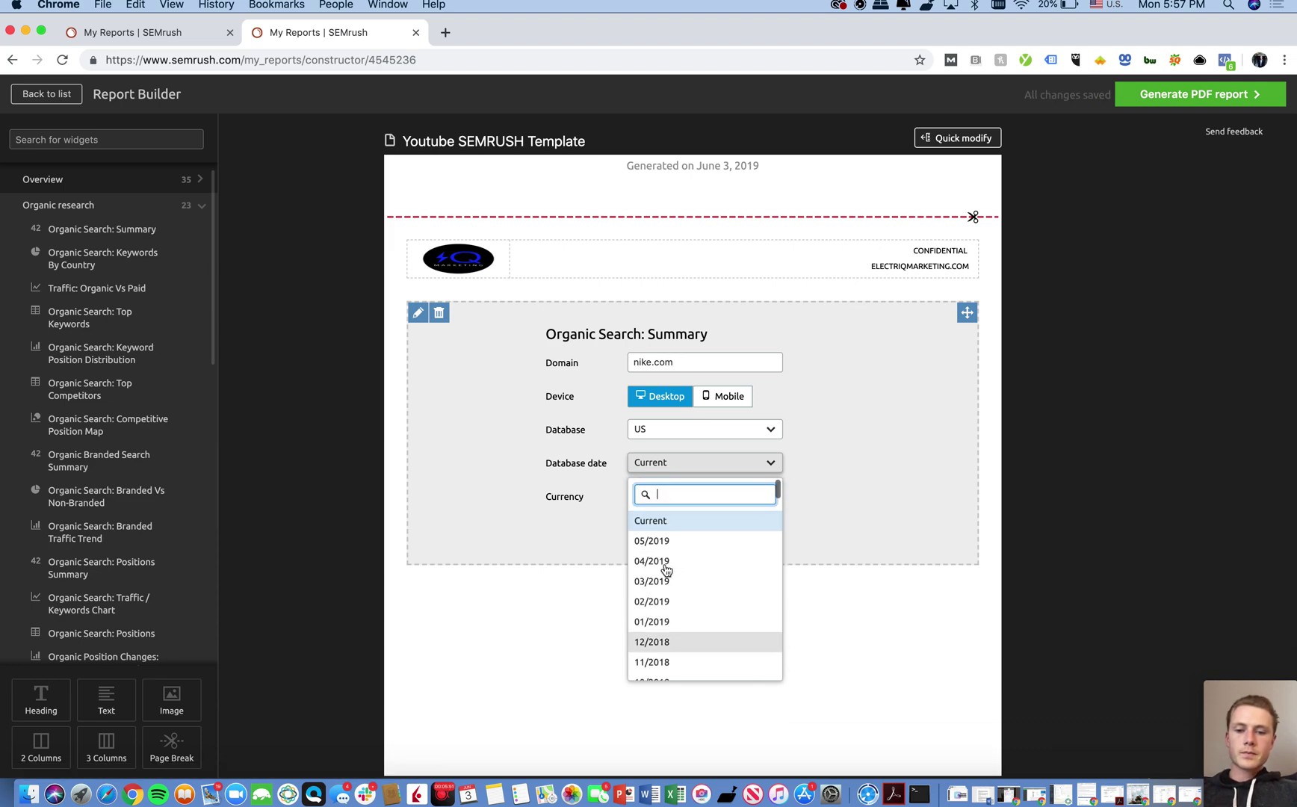
{"action": "left_click", "coordinate": [878, 524]}
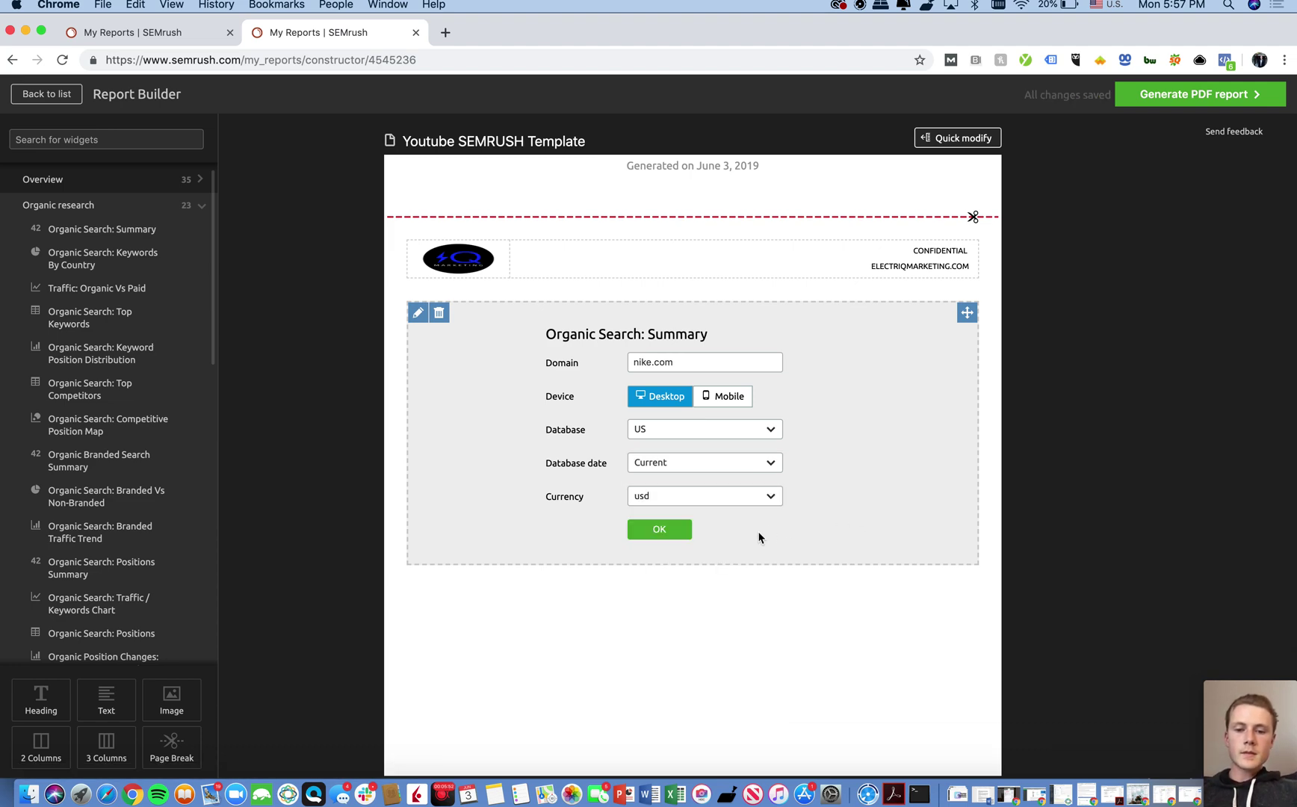
{"action": "left_click", "coordinate": [679, 532]}
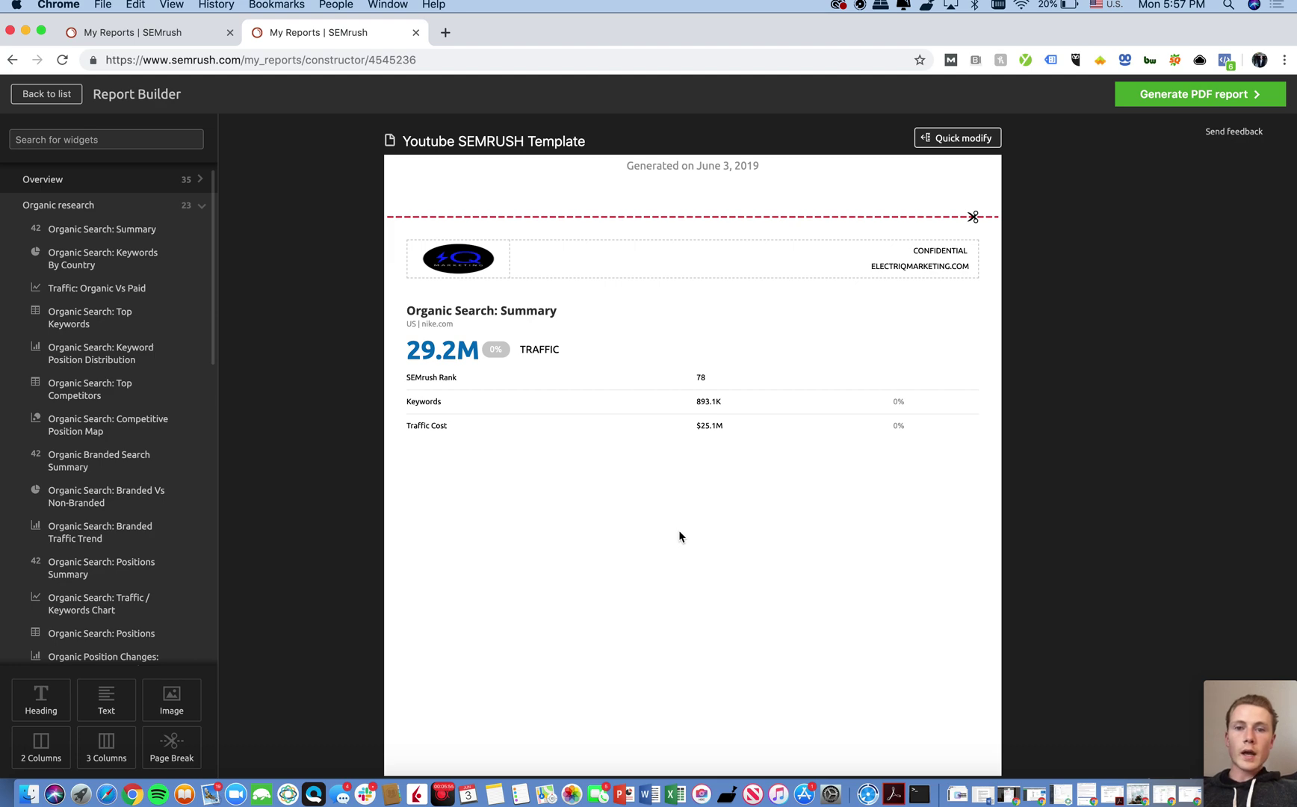
{"action": "mouse_move", "coordinate": [504, 413]}
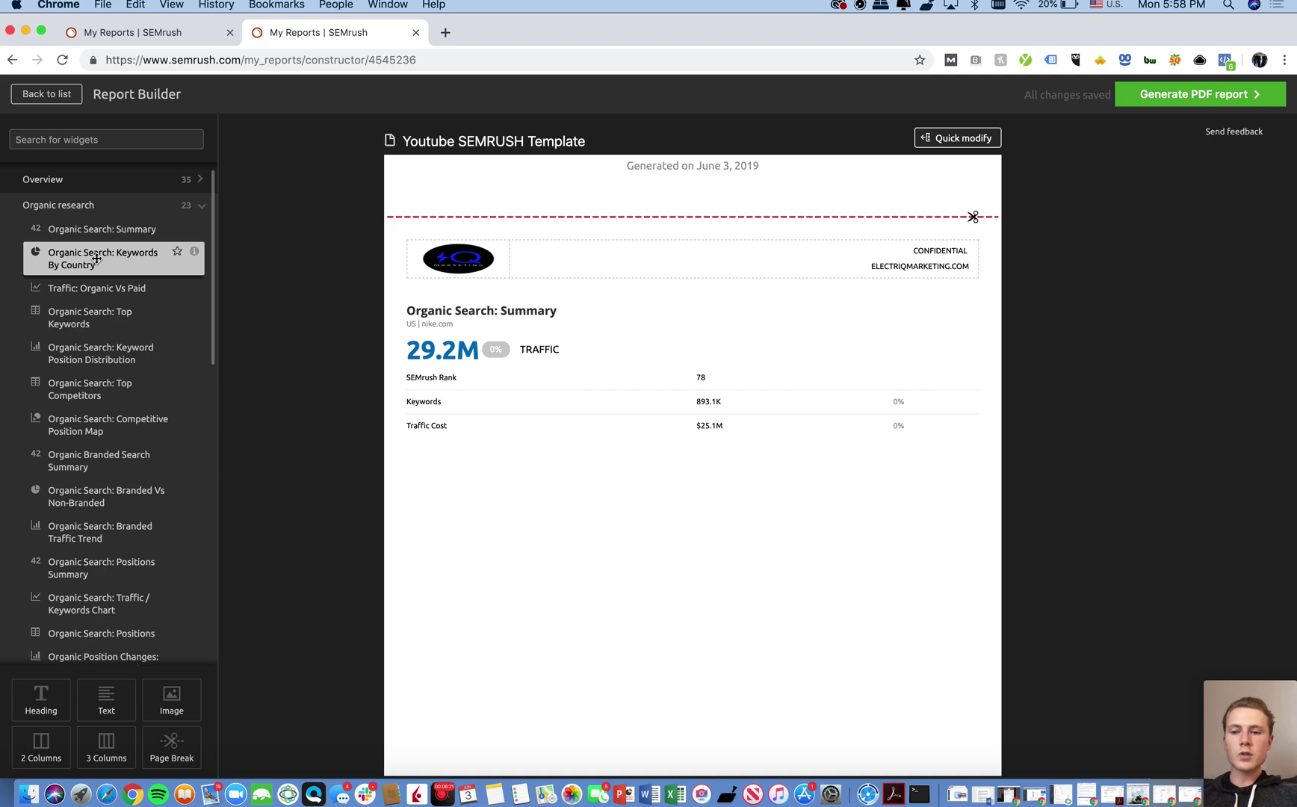
{"action": "left_click_drag", "start_coordinate": [124, 291], "coordinate": [760, 571]}
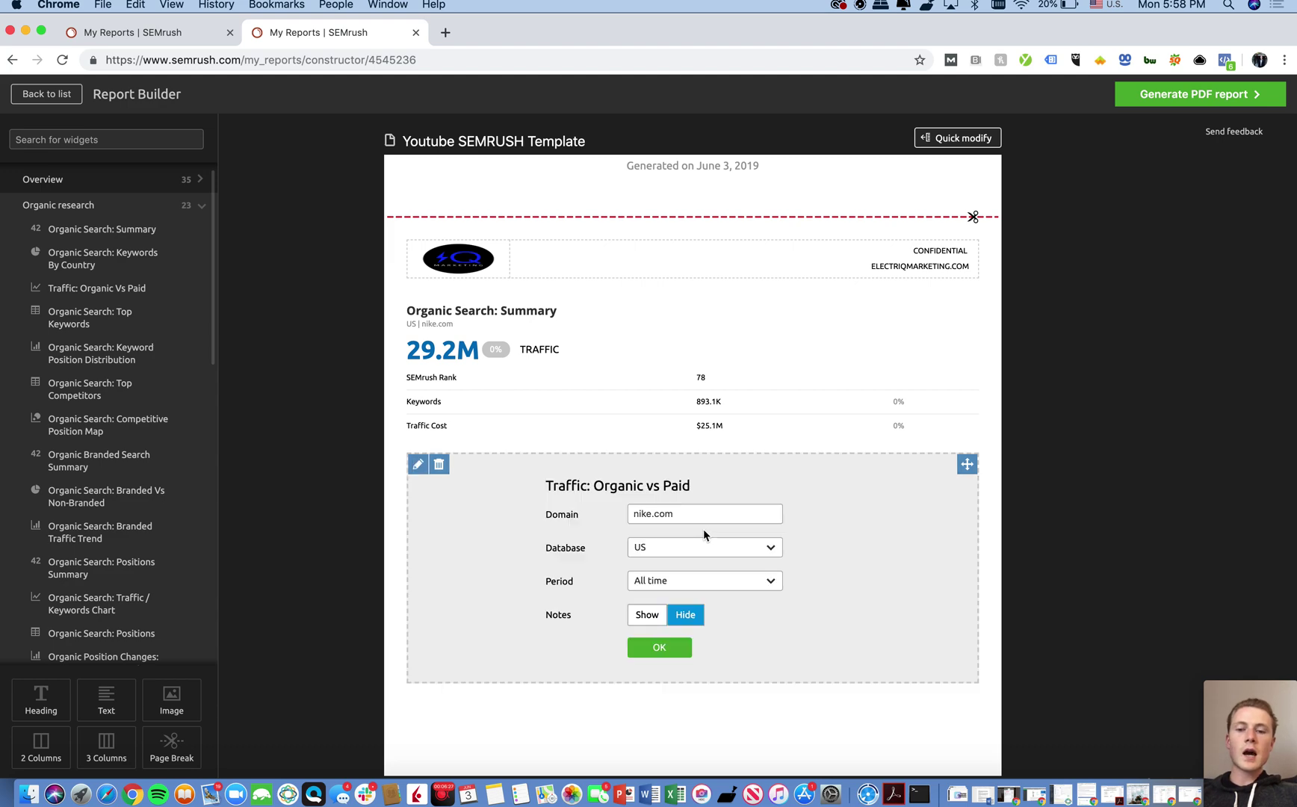
{"action": "left_click", "coordinate": [660, 648]}
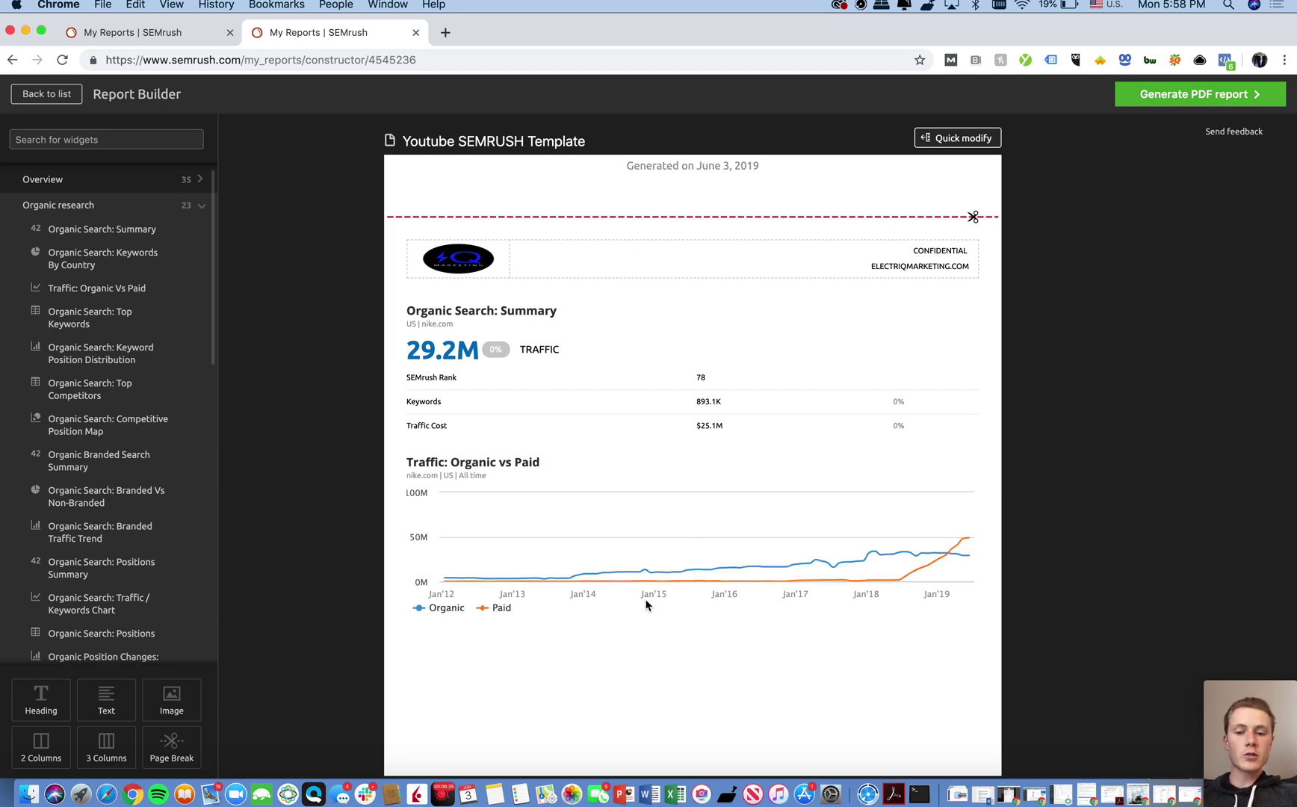
{"action": "left_click", "coordinate": [417, 464]}
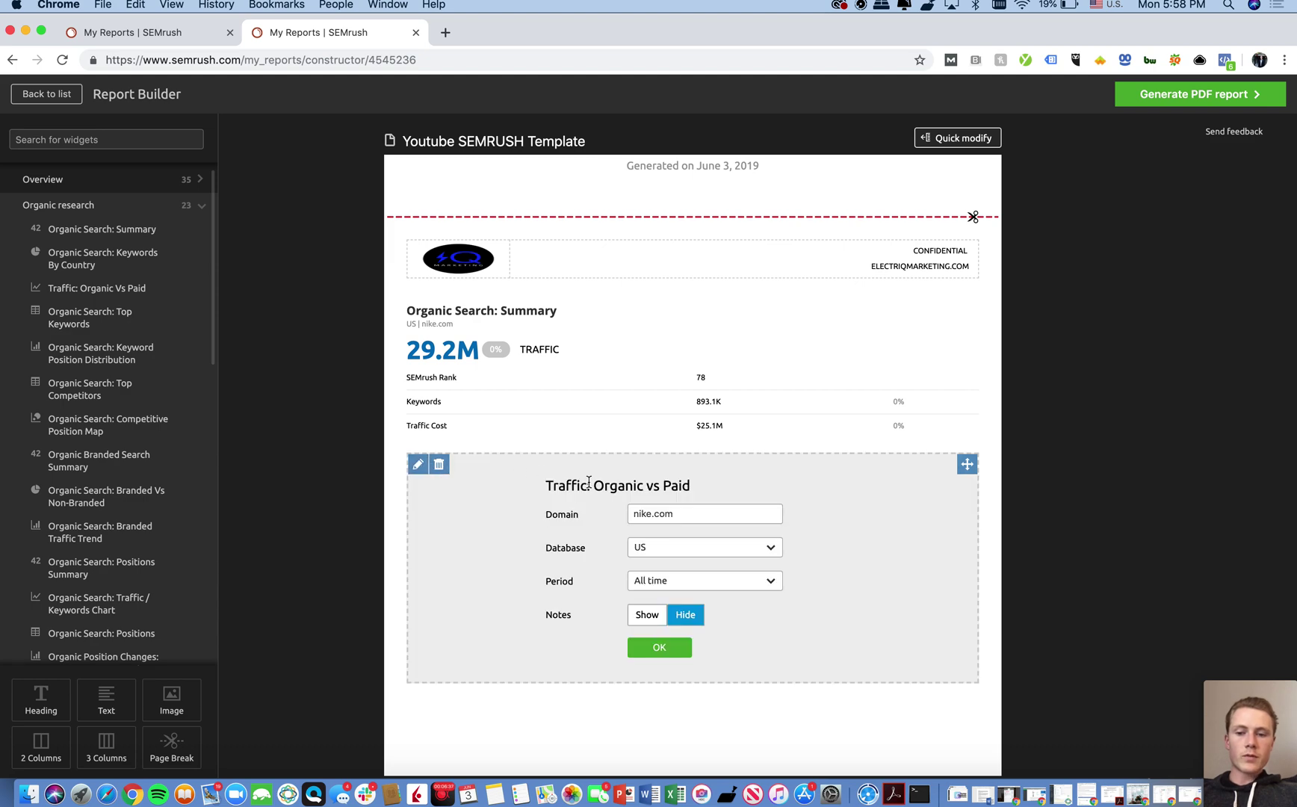
{"action": "left_click", "coordinate": [661, 581]}
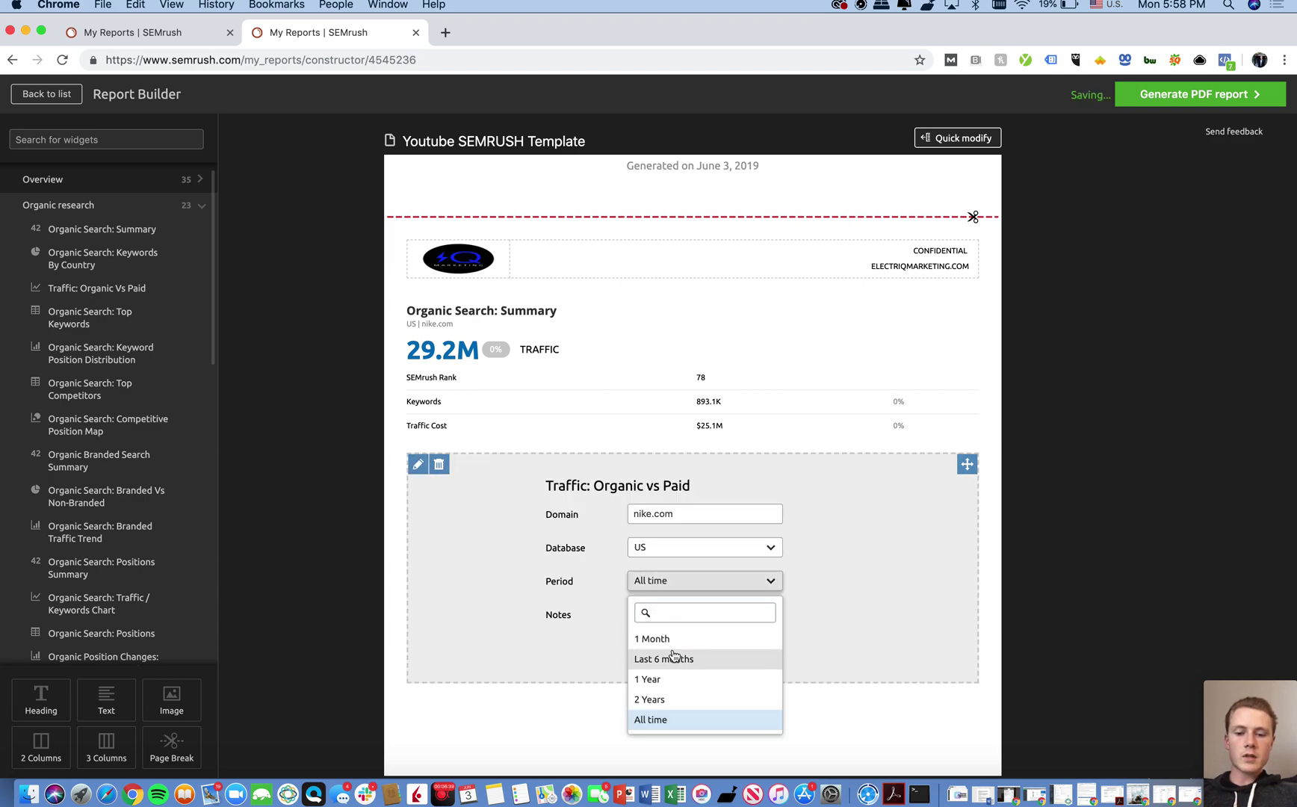
{"action": "left_click", "coordinate": [673, 656]}
{"action": "left_click", "coordinate": [660, 648]}
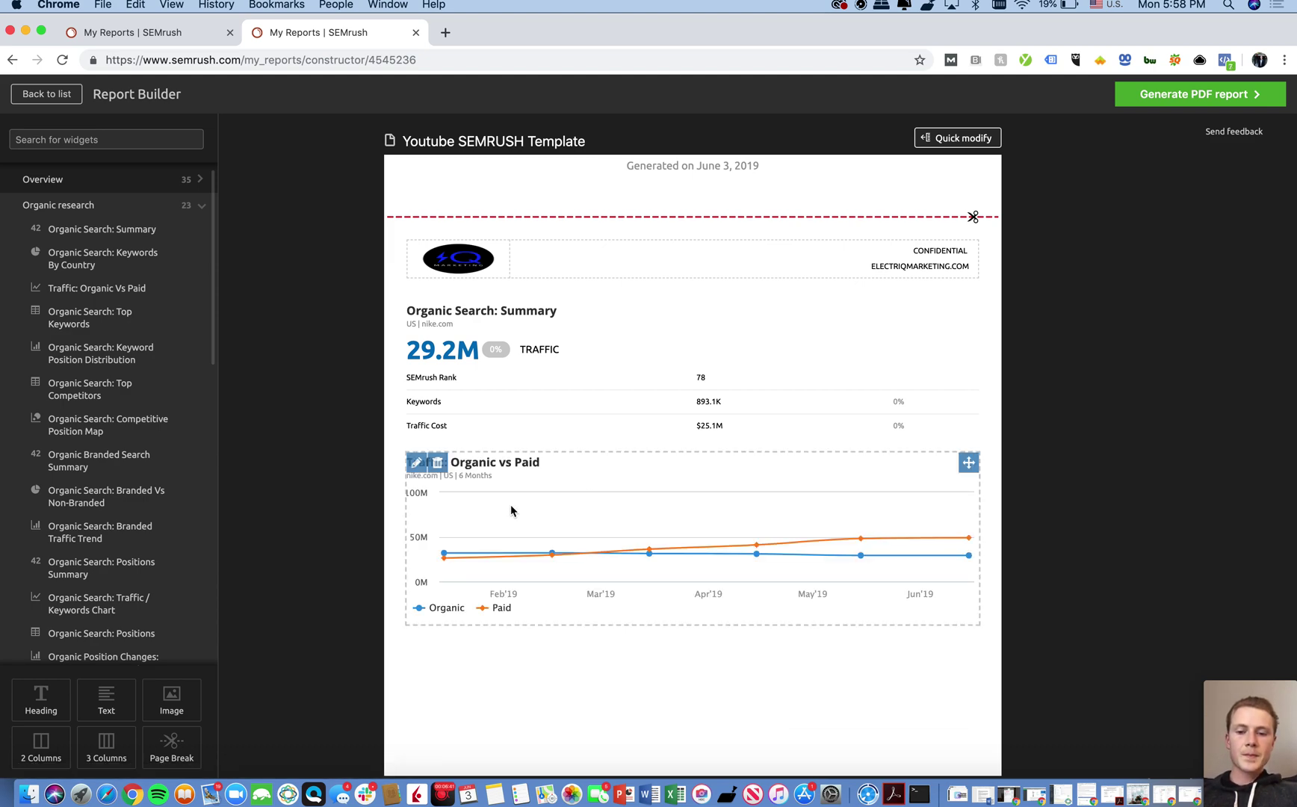
{"action": "scroll", "coordinate": [511, 511], "scroll_direction": "down", "scroll_amount": 1}
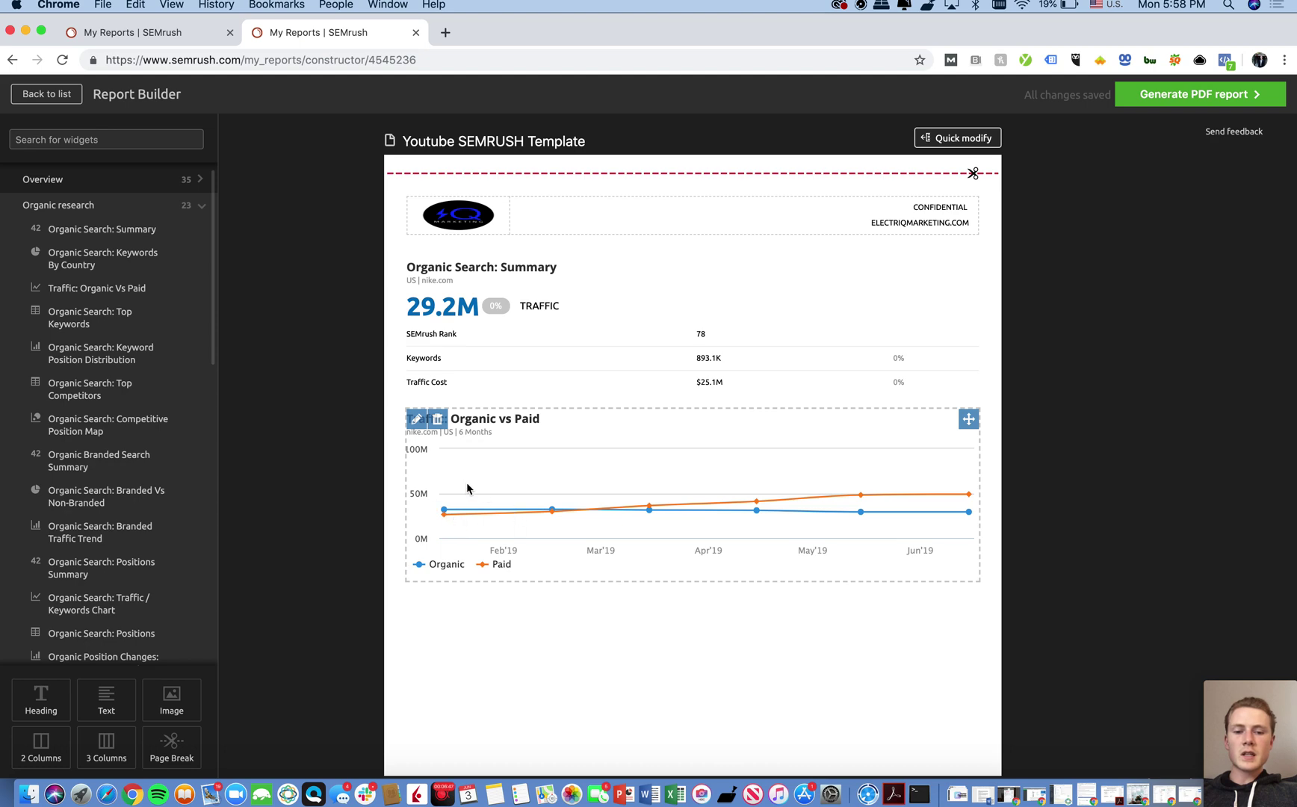
{"action": "left_click", "coordinate": [417, 421]}
{"action": "left_click", "coordinate": [662, 538]}
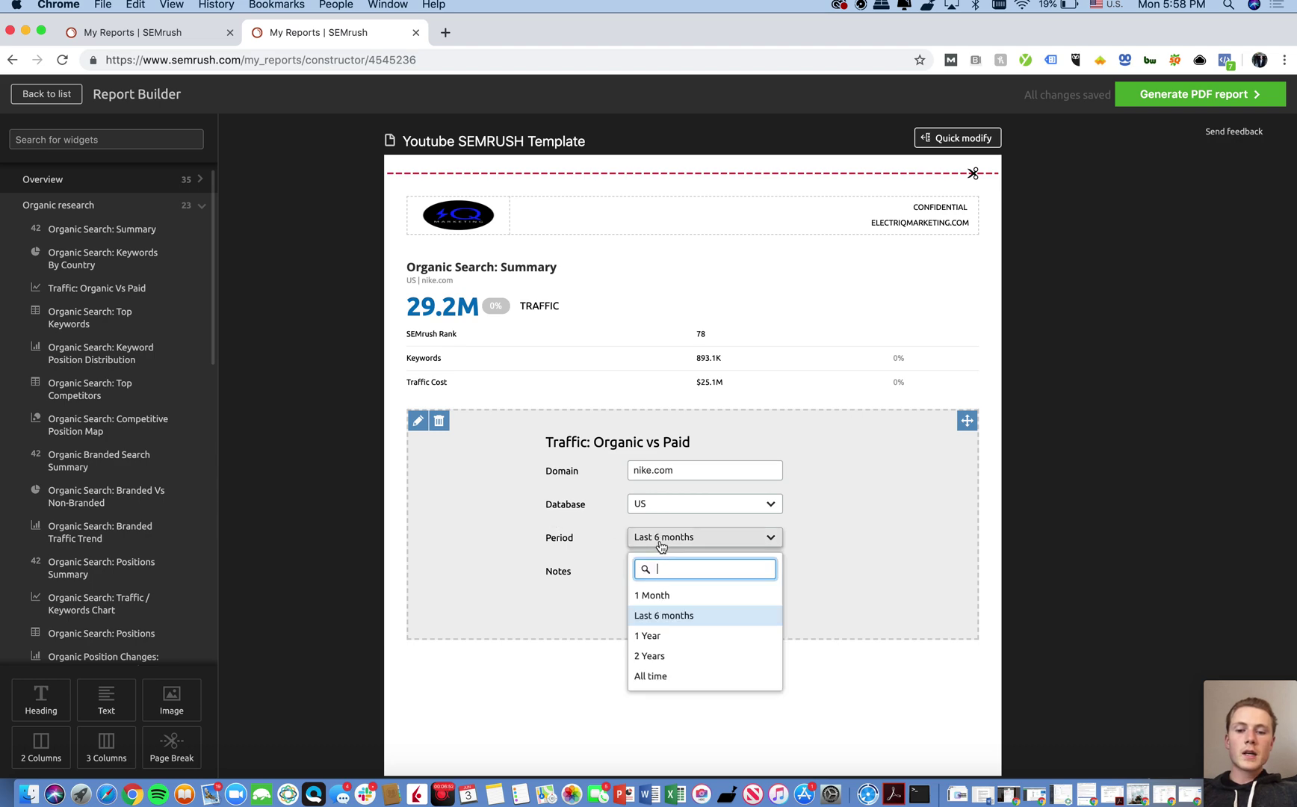
{"action": "left_click", "coordinate": [677, 602]}
{"action": "left_click", "coordinate": [661, 607]}
{"action": "mouse_move", "coordinate": [542, 492]}
{"action": "left_click", "coordinate": [433, 422]}
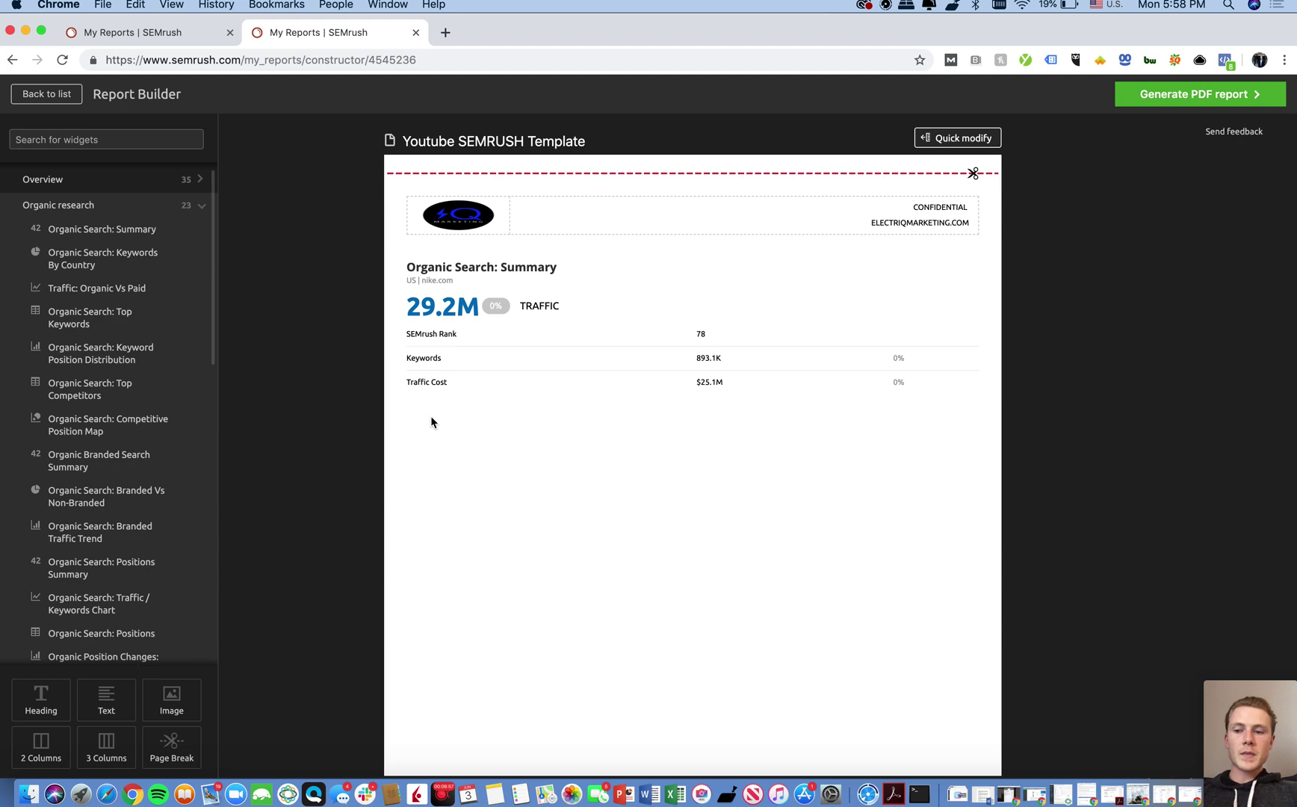
{"action": "scroll", "coordinate": [63, 288], "scroll_direction": "down", "scroll_amount": 2}
Add an Organic Search: Top Keywords widget for nike.com below the Summary, keeping default settings
{"action": "left_click_drag", "start_coordinate": [63, 251], "coordinate": [497, 439]}
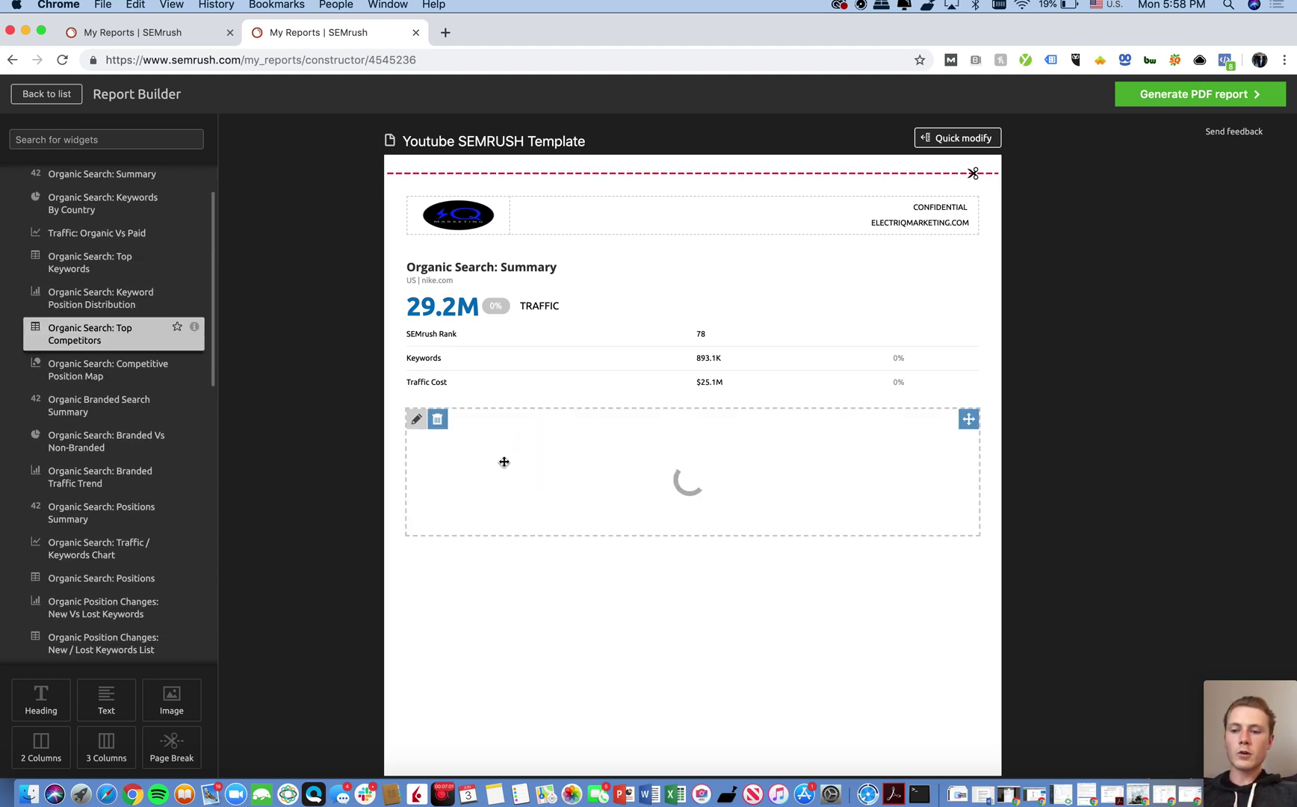
{"action": "scroll", "coordinate": [545, 434], "scroll_direction": "down", "scroll_amount": 1}
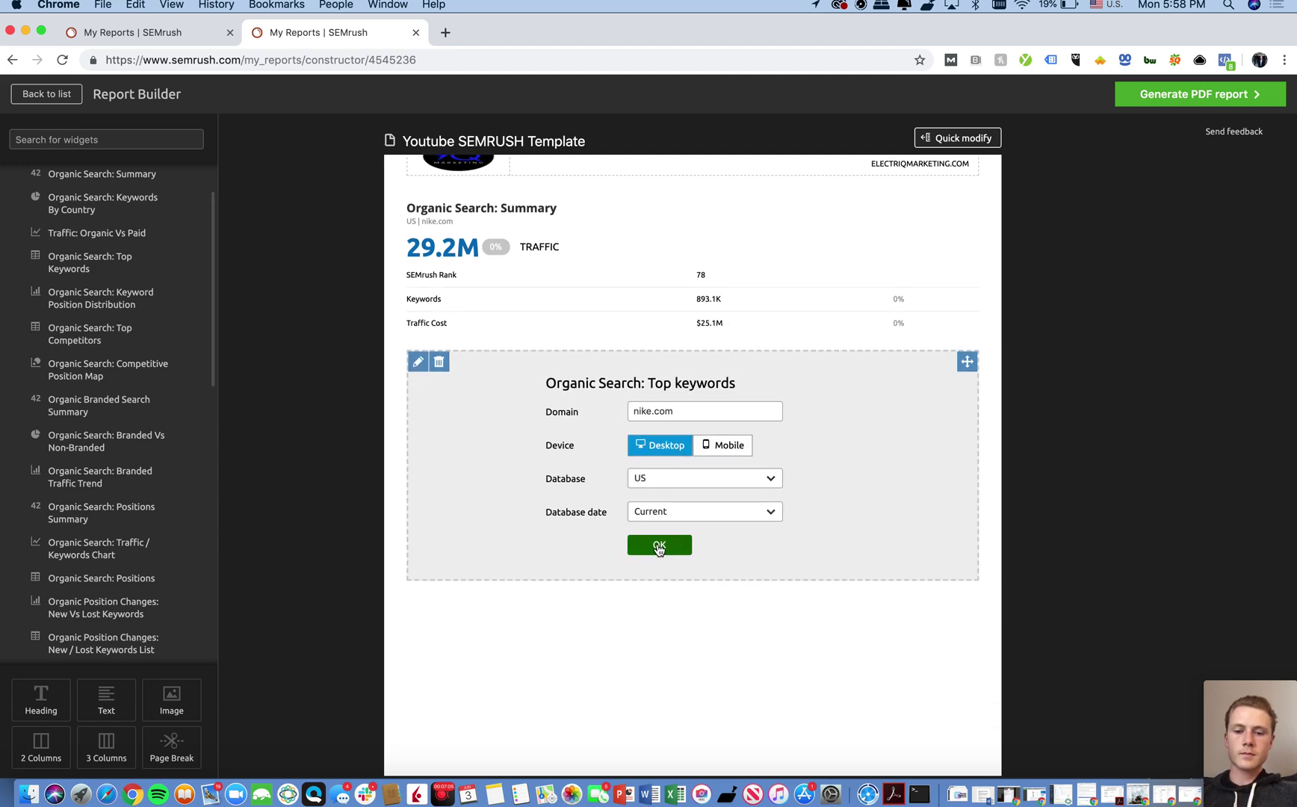
{"action": "left_click", "coordinate": [659, 546]}
{"action": "scroll", "coordinate": [714, 453], "scroll_direction": "down", "scroll_amount": 1}
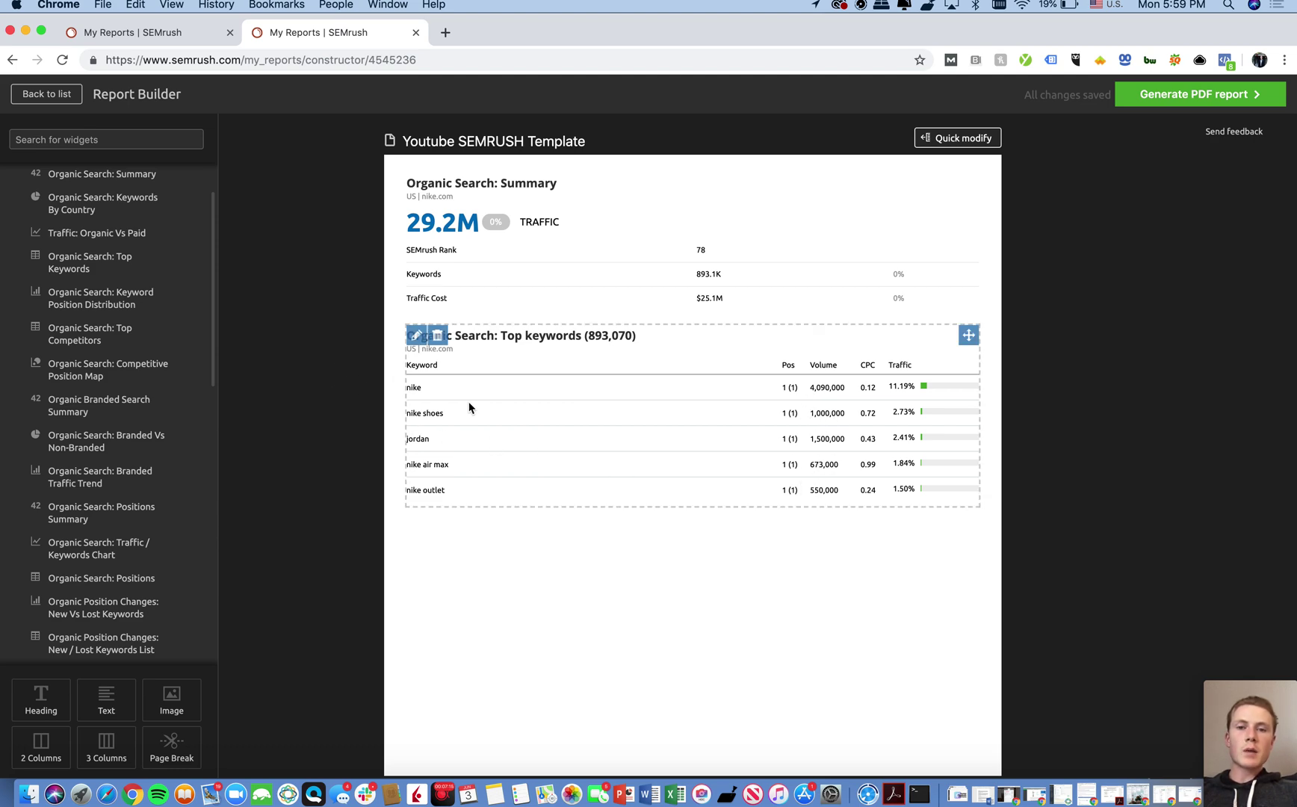
{"action": "scroll", "coordinate": [64, 262], "scroll_direction": "down", "scroll_amount": 3}
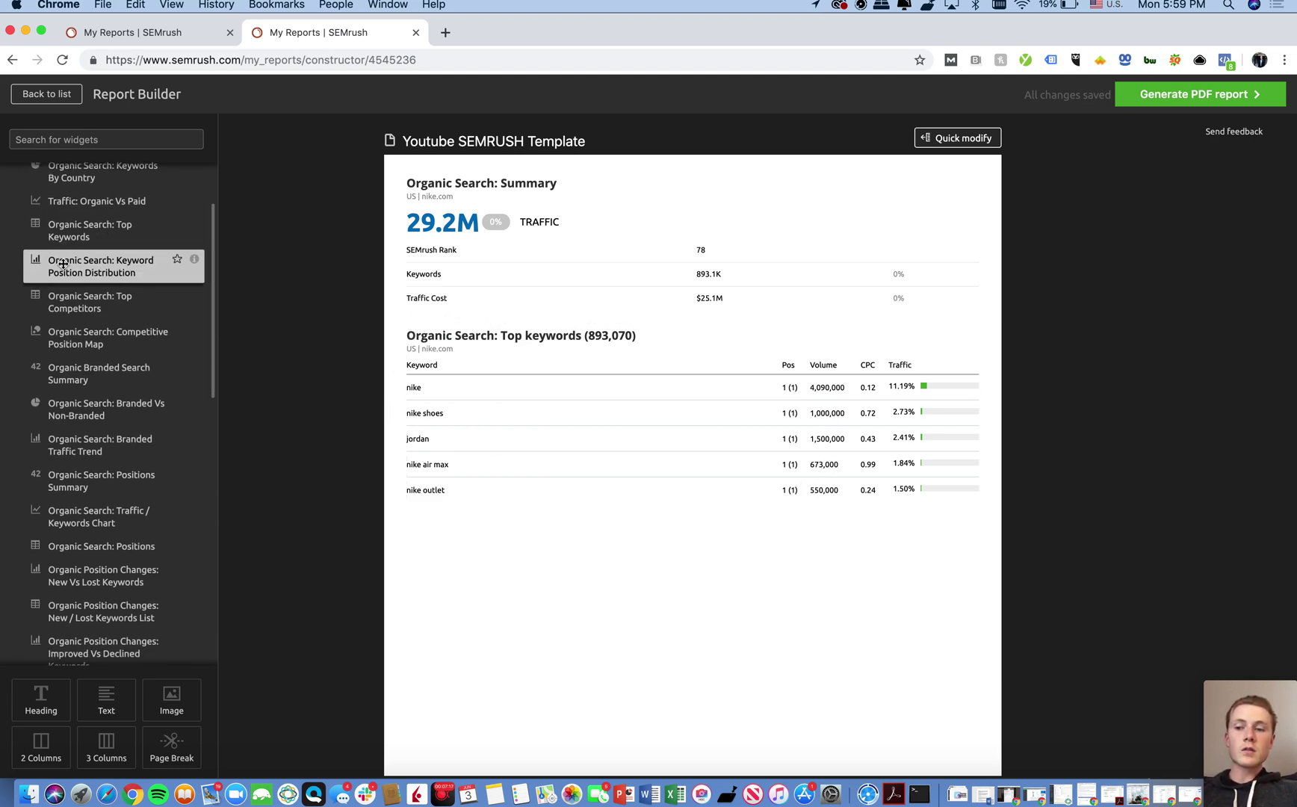
Add a Keyword Position Distribution bar chart for nike.com below the Top keywords table
{"action": "left_click_drag", "start_coordinate": [95, 230], "coordinate": [537, 539]}
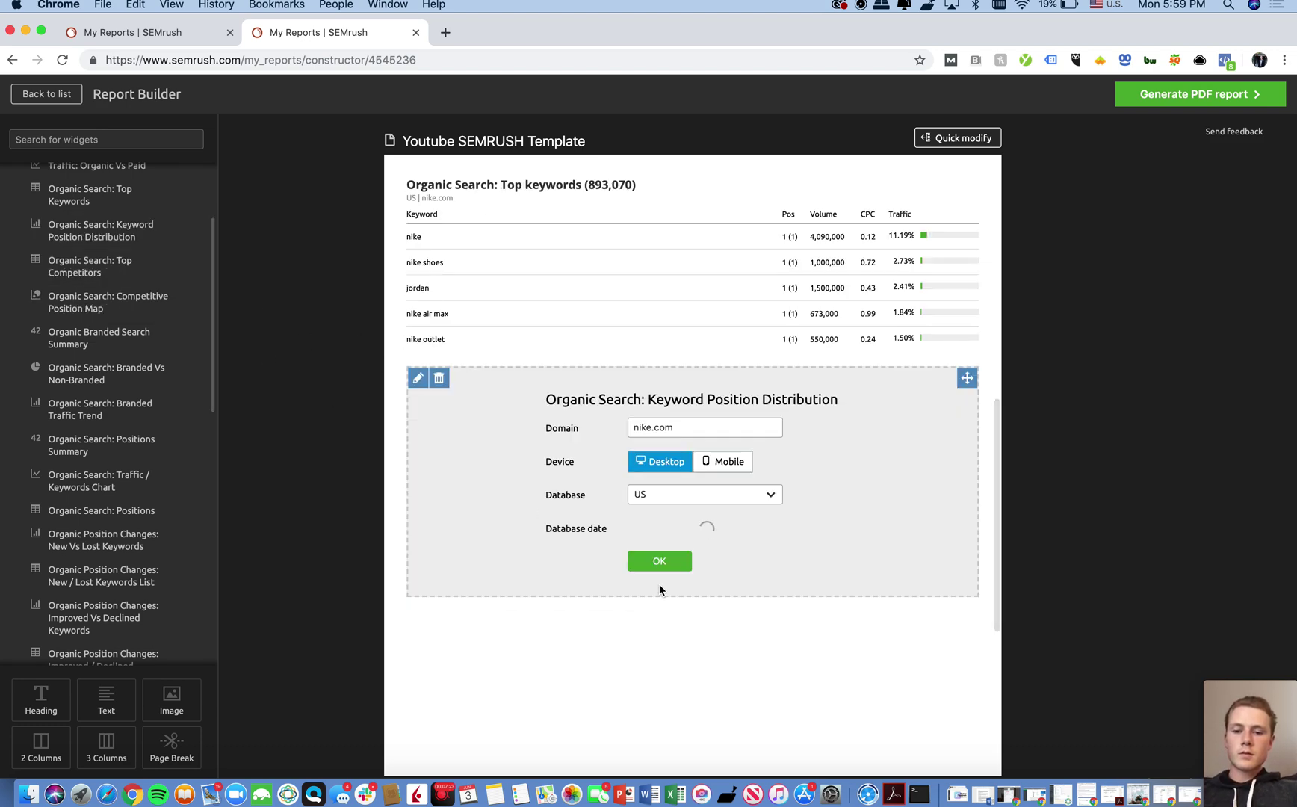
{"action": "left_click", "coordinate": [659, 562]}
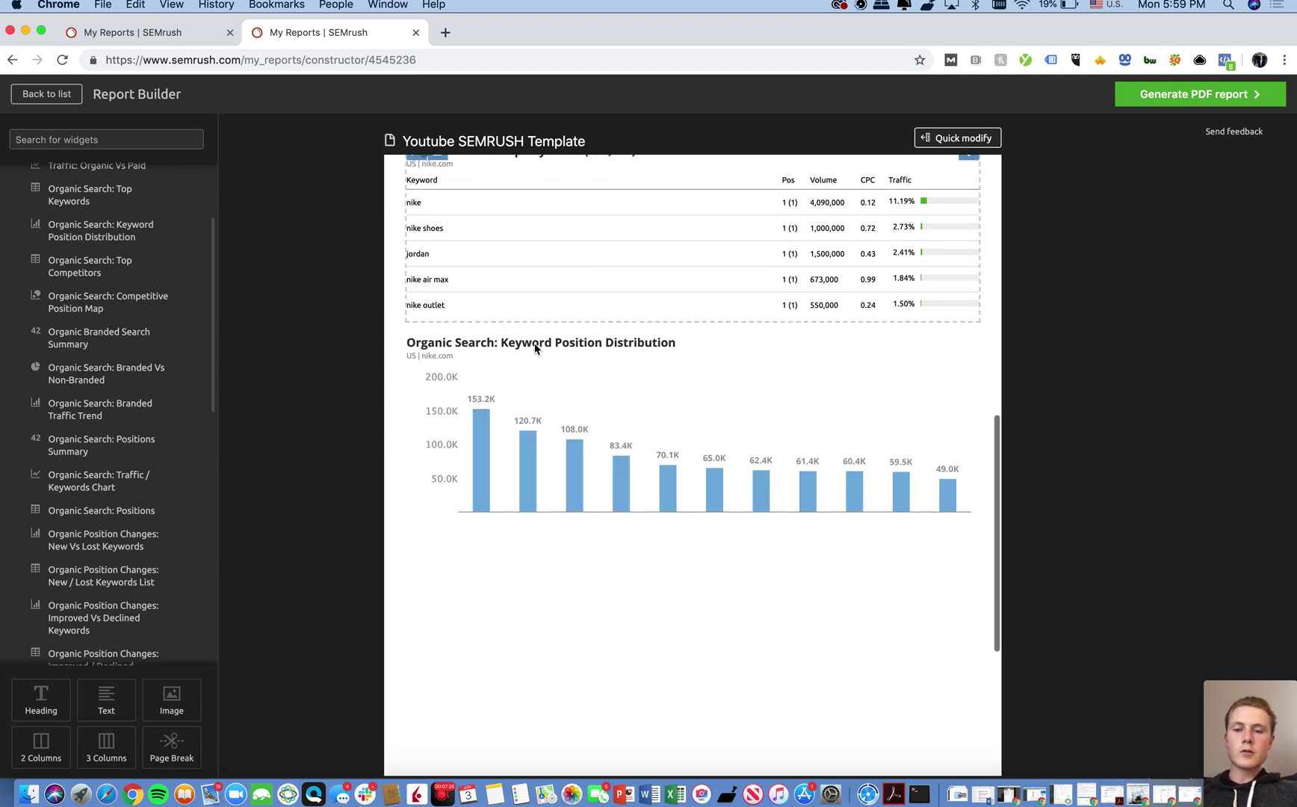
{"action": "scroll", "coordinate": [535, 348], "scroll_direction": "down", "scroll_amount": 2}
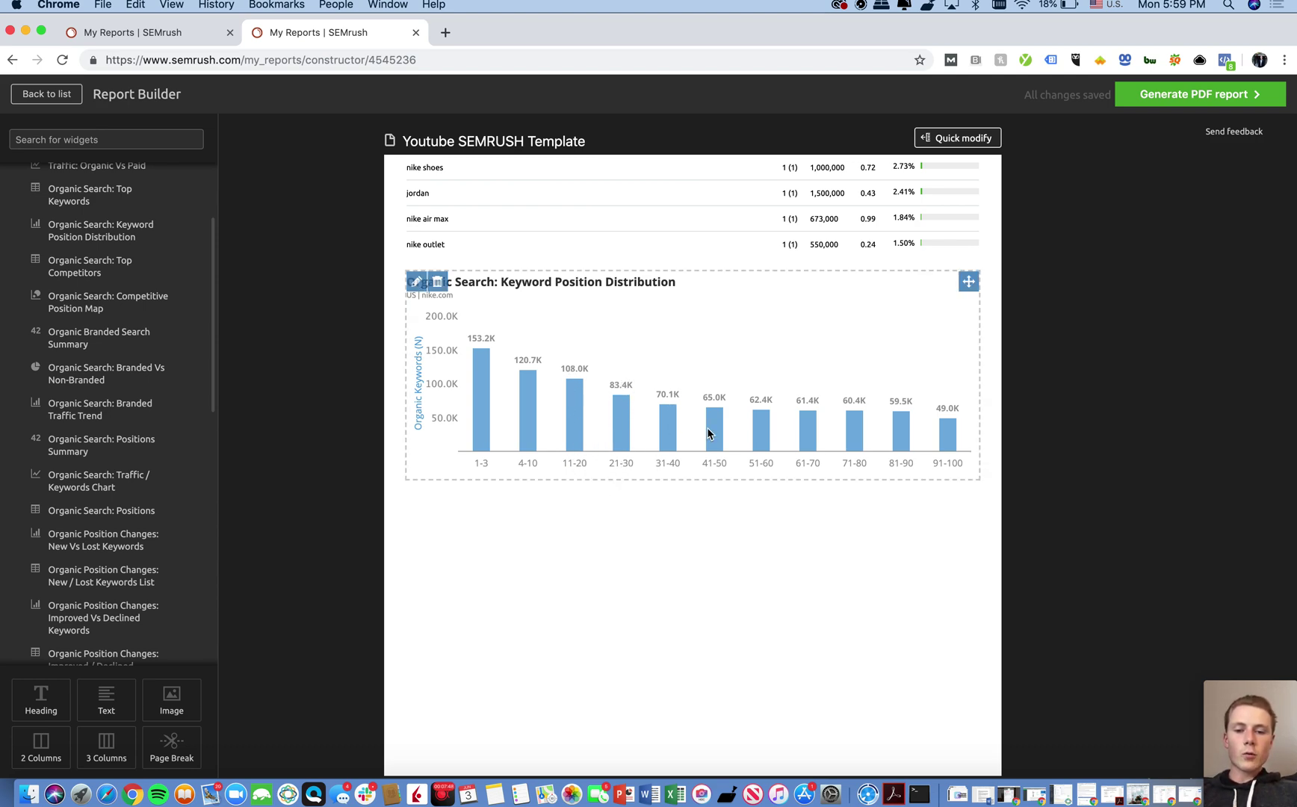
{"action": "scroll", "coordinate": [614, 406], "scroll_direction": "down", "scroll_amount": 1}
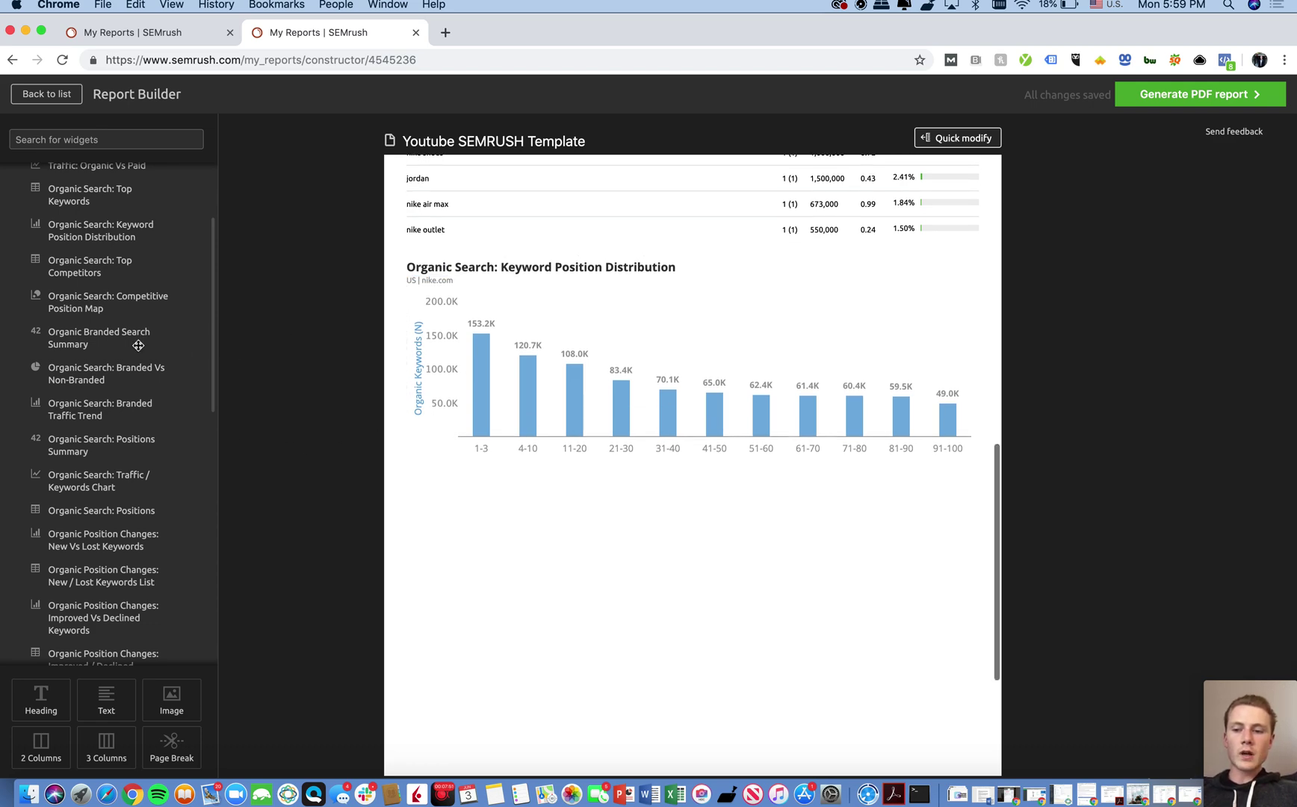
{"action": "scroll", "coordinate": [135, 342], "scroll_direction": "up", "scroll_amount": 1}
{"action": "left_click_drag", "start_coordinate": [86, 283], "coordinate": [679, 546]}
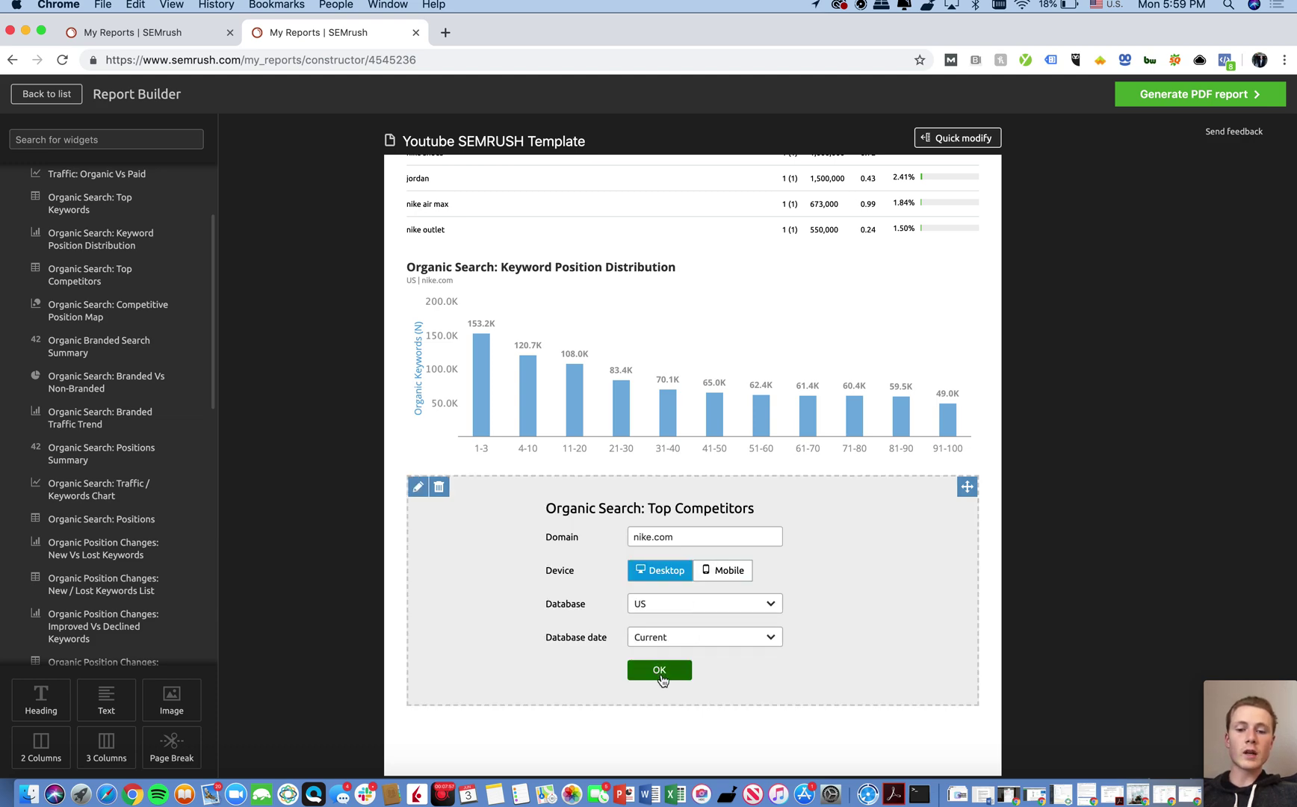
{"action": "left_click", "coordinate": [659, 672]}
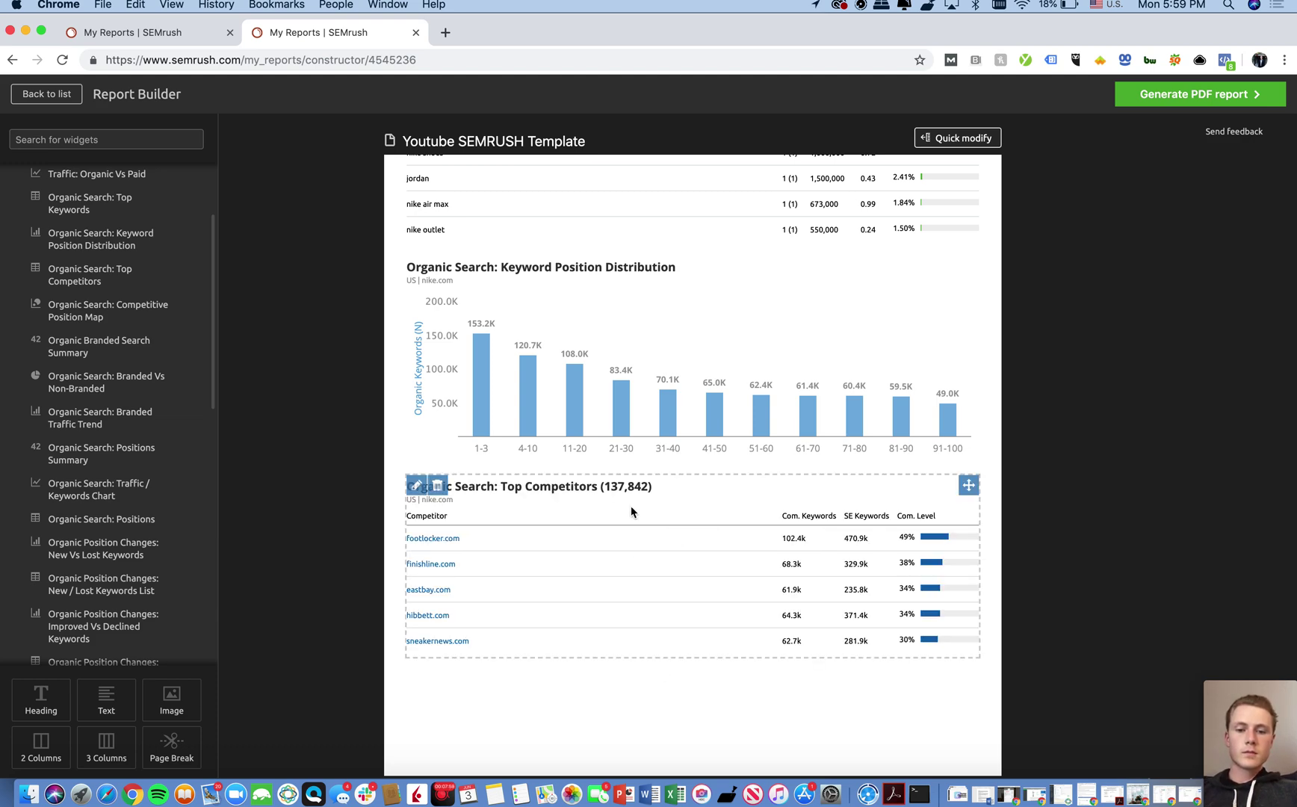
{"action": "scroll", "coordinate": [631, 512], "scroll_direction": "down", "scroll_amount": 2}
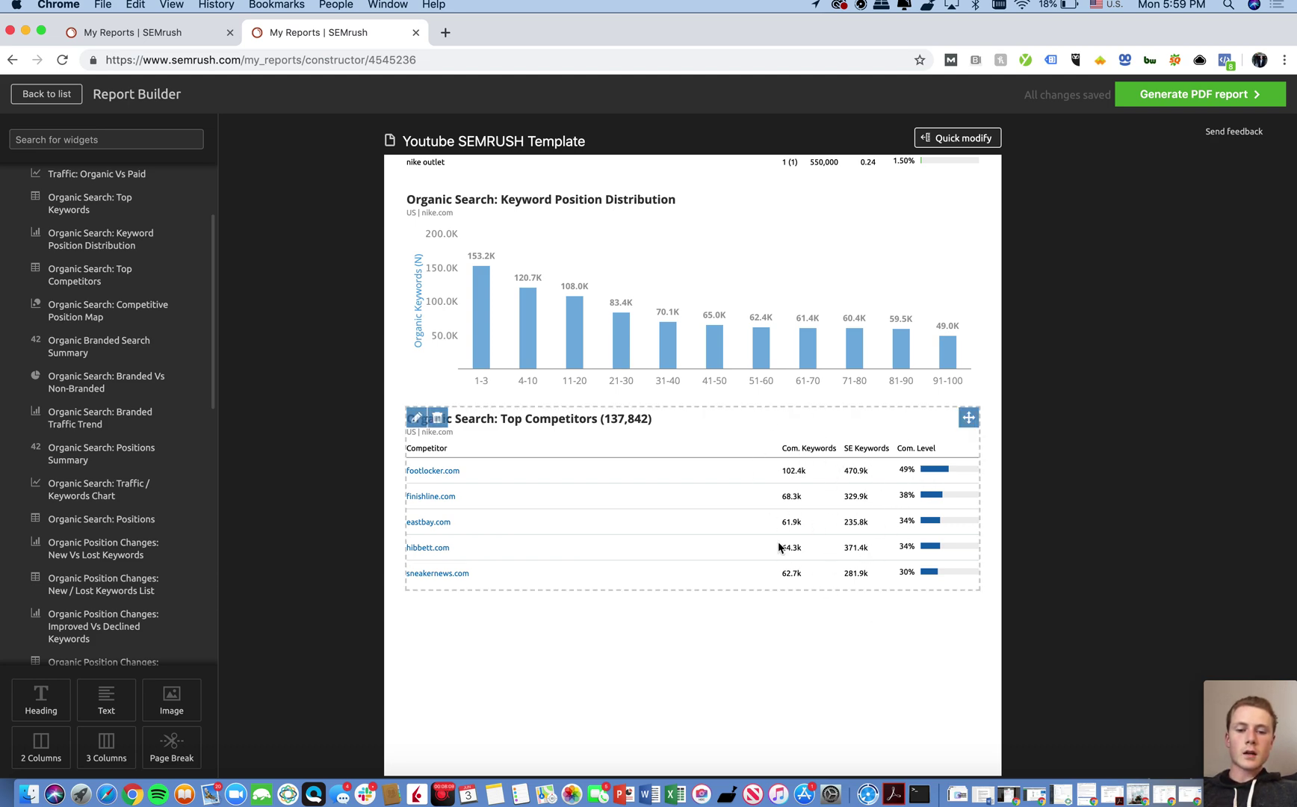
{"action": "scroll", "coordinate": [127, 363], "scroll_direction": "down", "scroll_amount": 2}
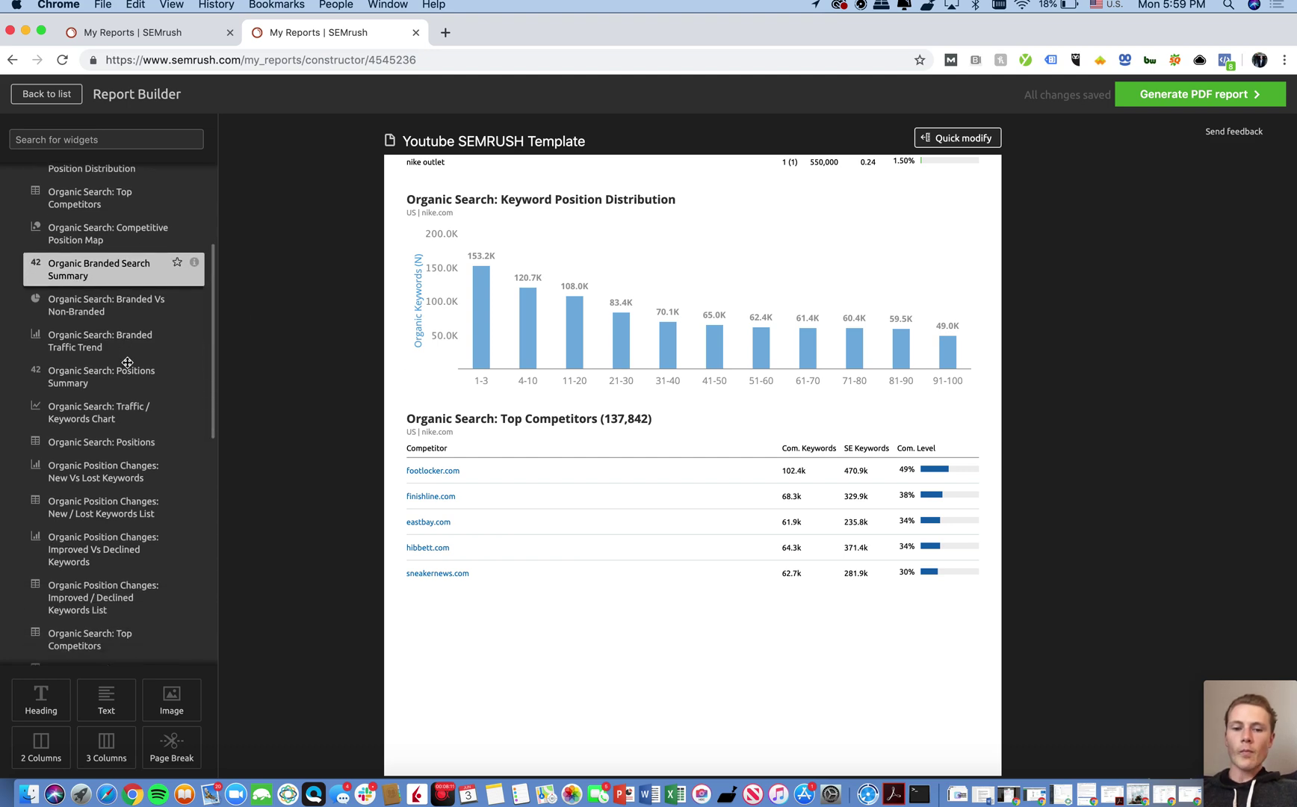
{"action": "scroll", "coordinate": [127, 363], "scroll_direction": "down", "scroll_amount": 1}
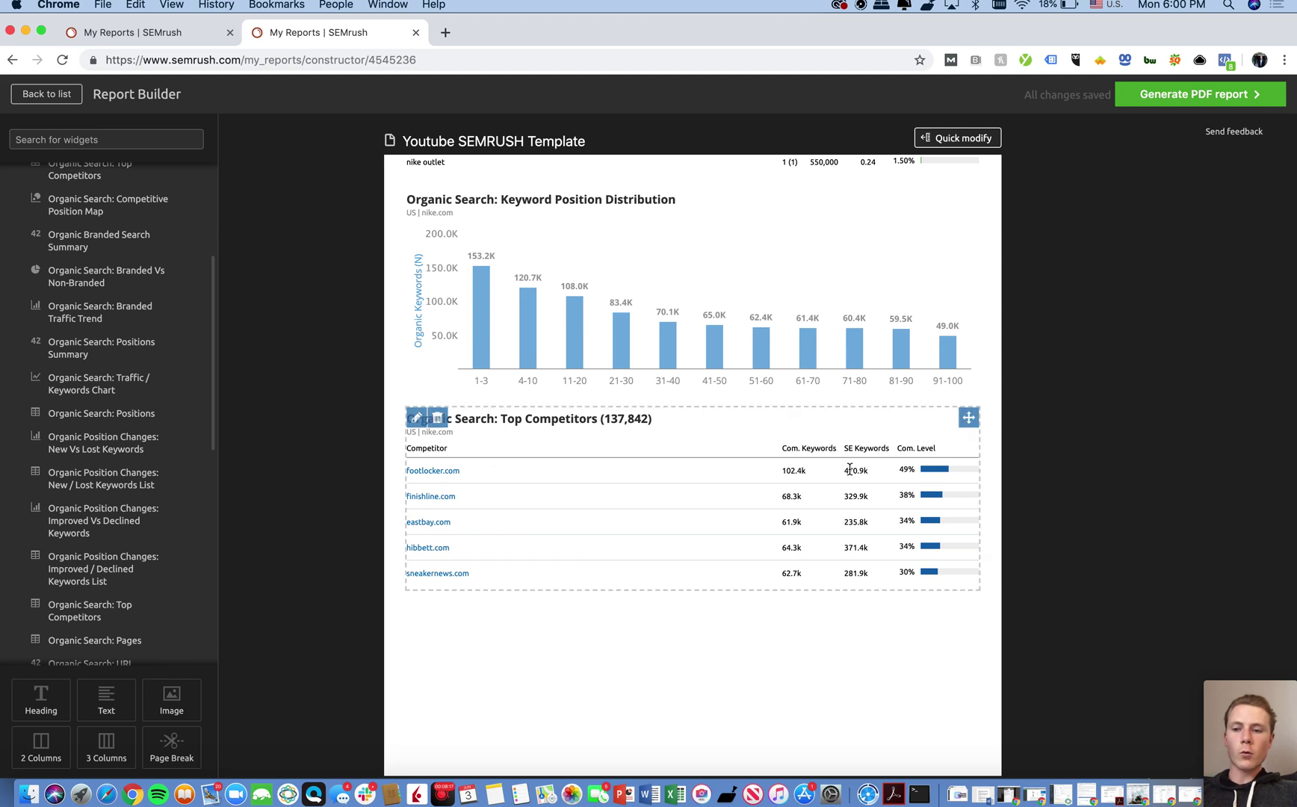
{"action": "scroll", "coordinate": [133, 409], "scroll_direction": "up", "scroll_amount": 3}
{"action": "scroll", "coordinate": [132, 409], "scroll_direction": "down", "scroll_amount": 1}
{"action": "mouse_move", "coordinate": [448, 472]}
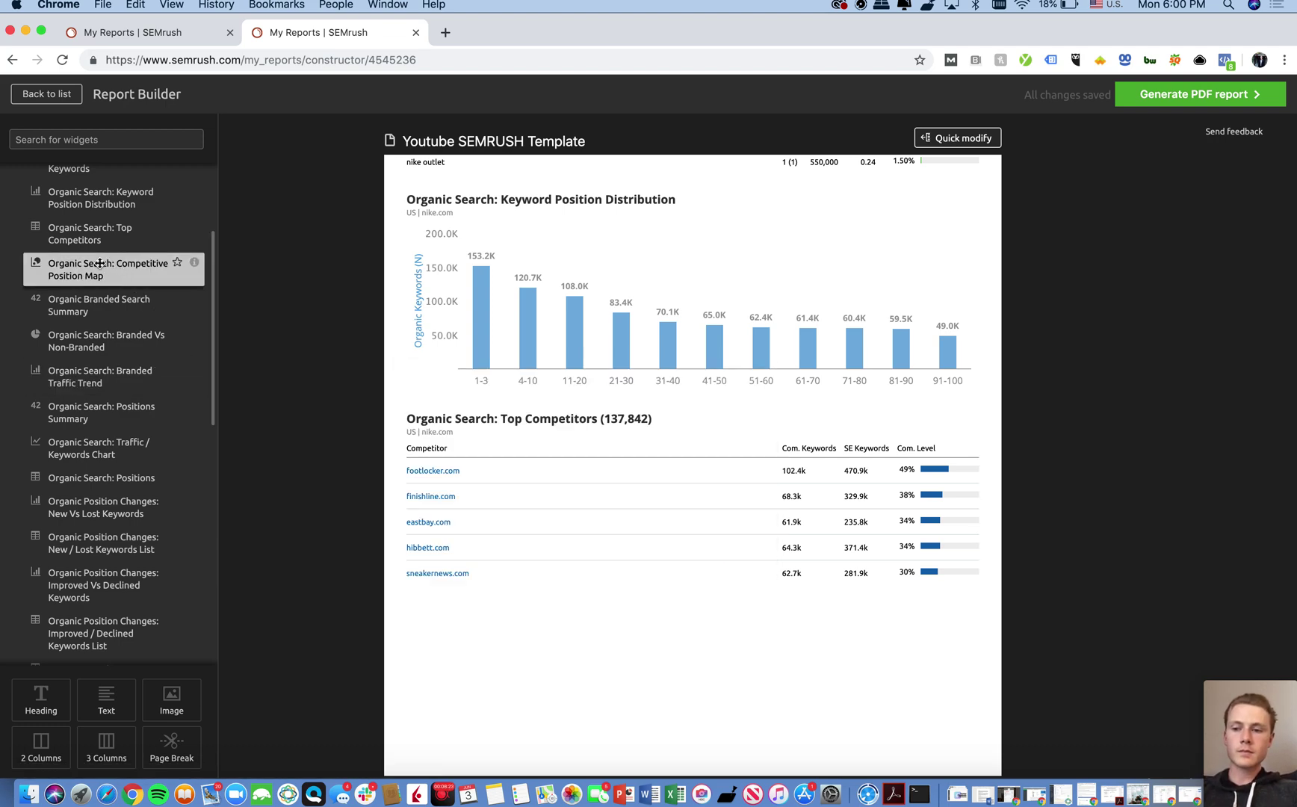
{"action": "scroll", "coordinate": [157, 328], "scroll_direction": "down", "scroll_amount": 1}
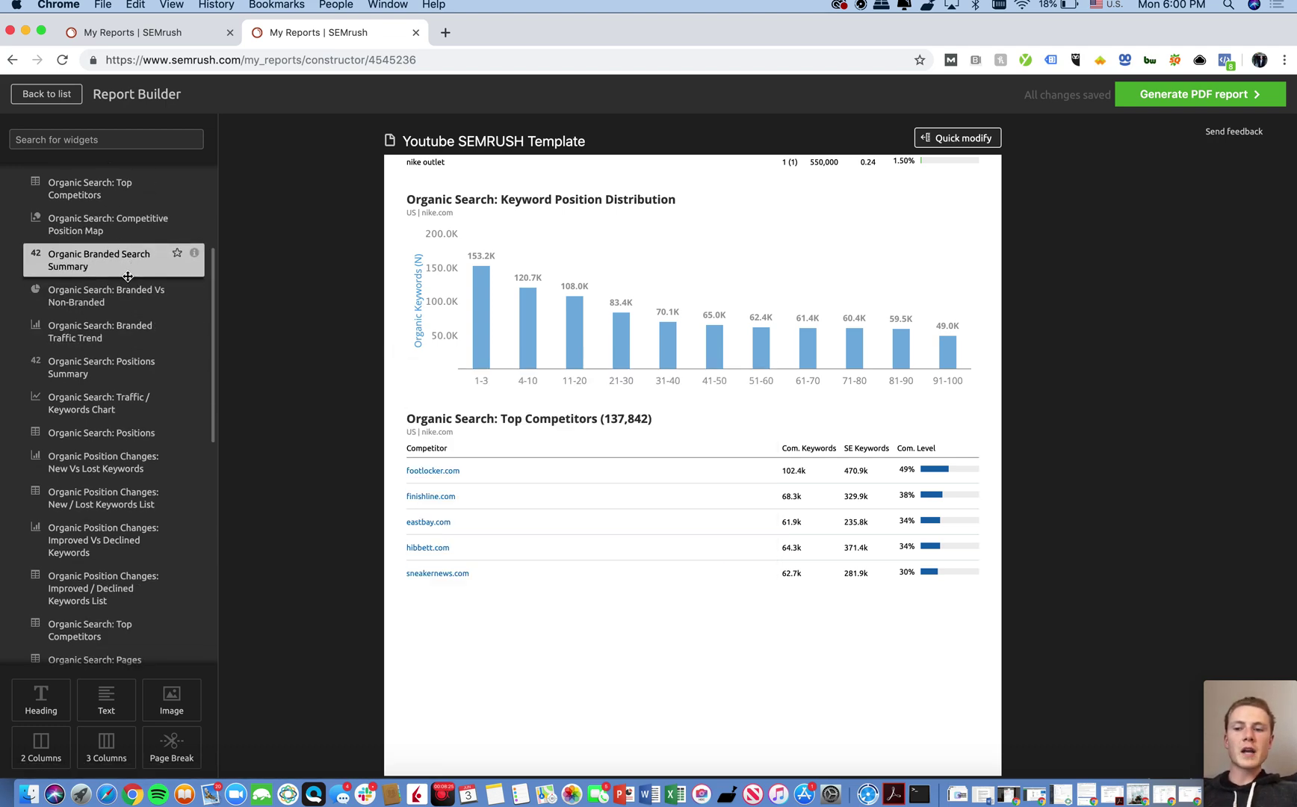
{"action": "scroll", "coordinate": [133, 303], "scroll_direction": "down", "scroll_amount": 1}
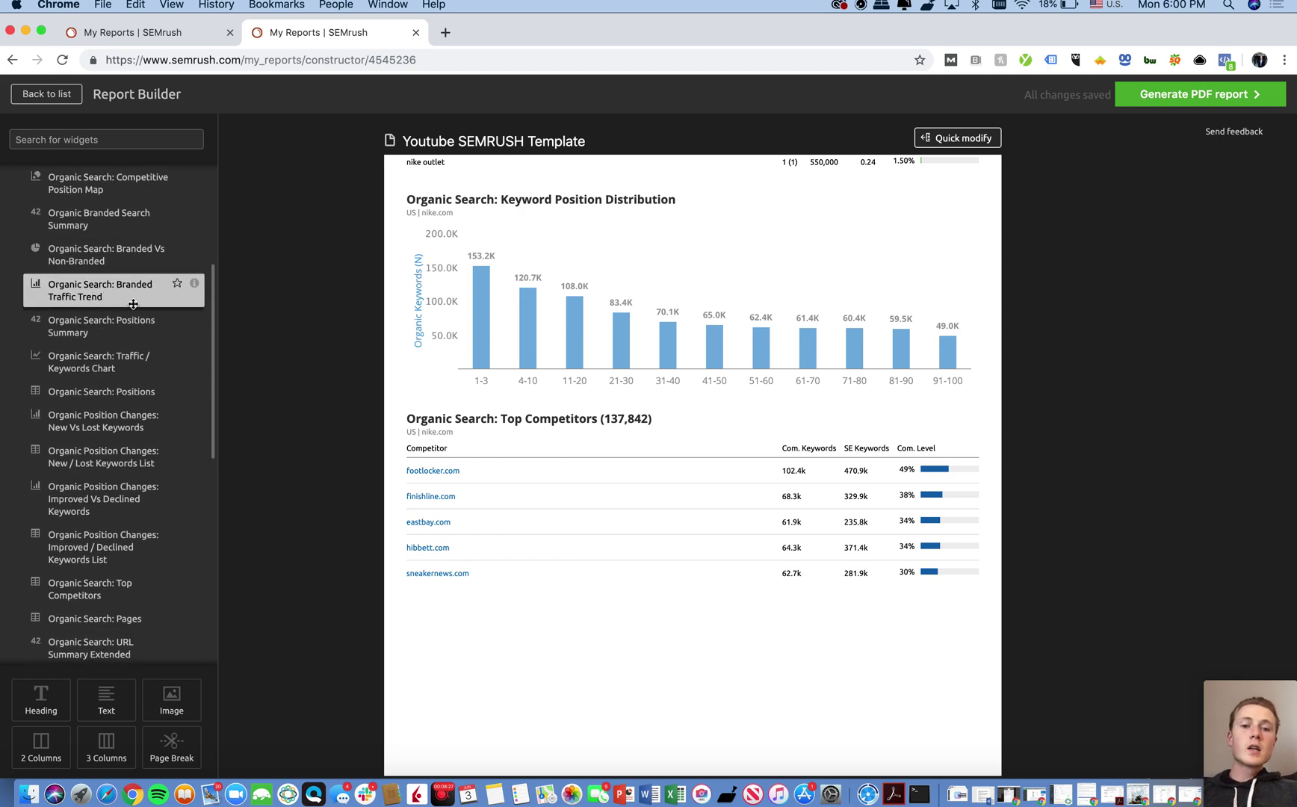
{"action": "scroll", "coordinate": [515, 264], "scroll_direction": "up", "scroll_amount": 2}
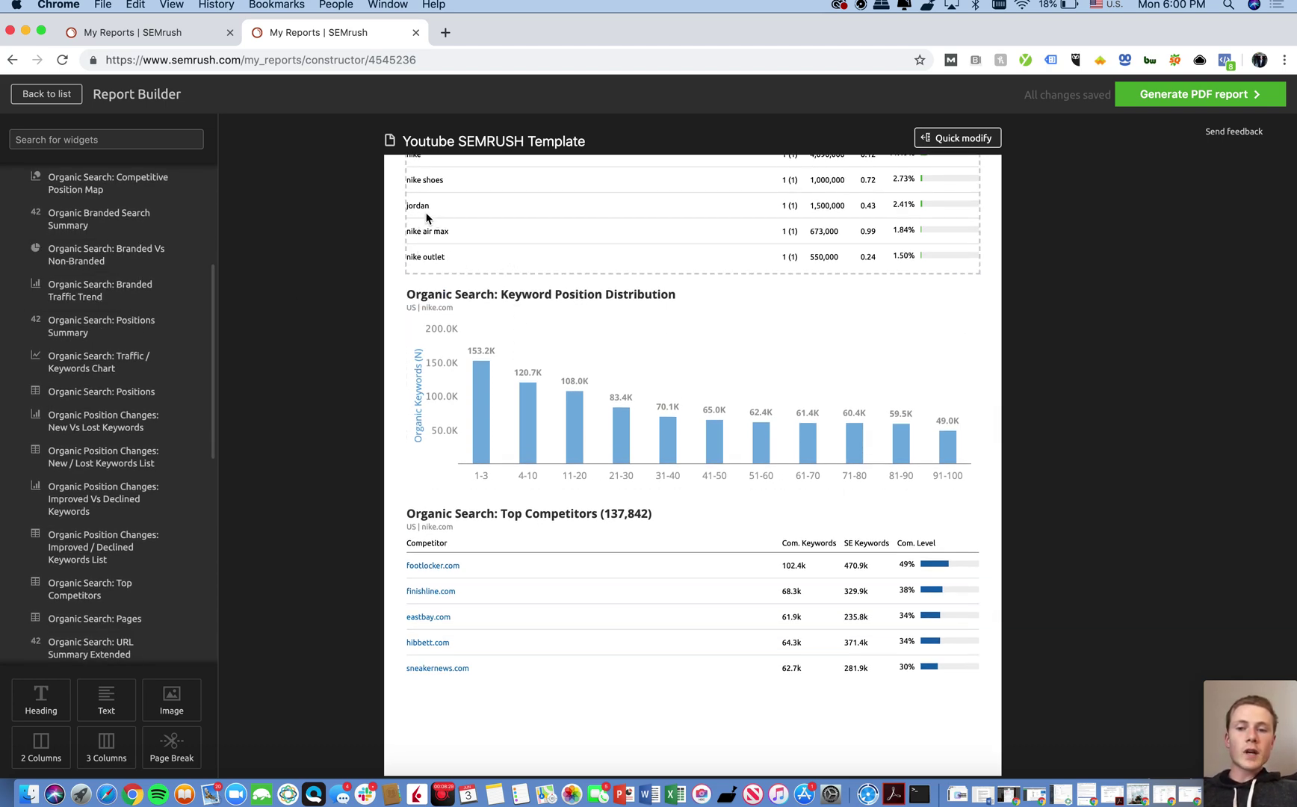
{"action": "scroll", "coordinate": [584, 470], "scroll_direction": "down", "scroll_amount": 2}
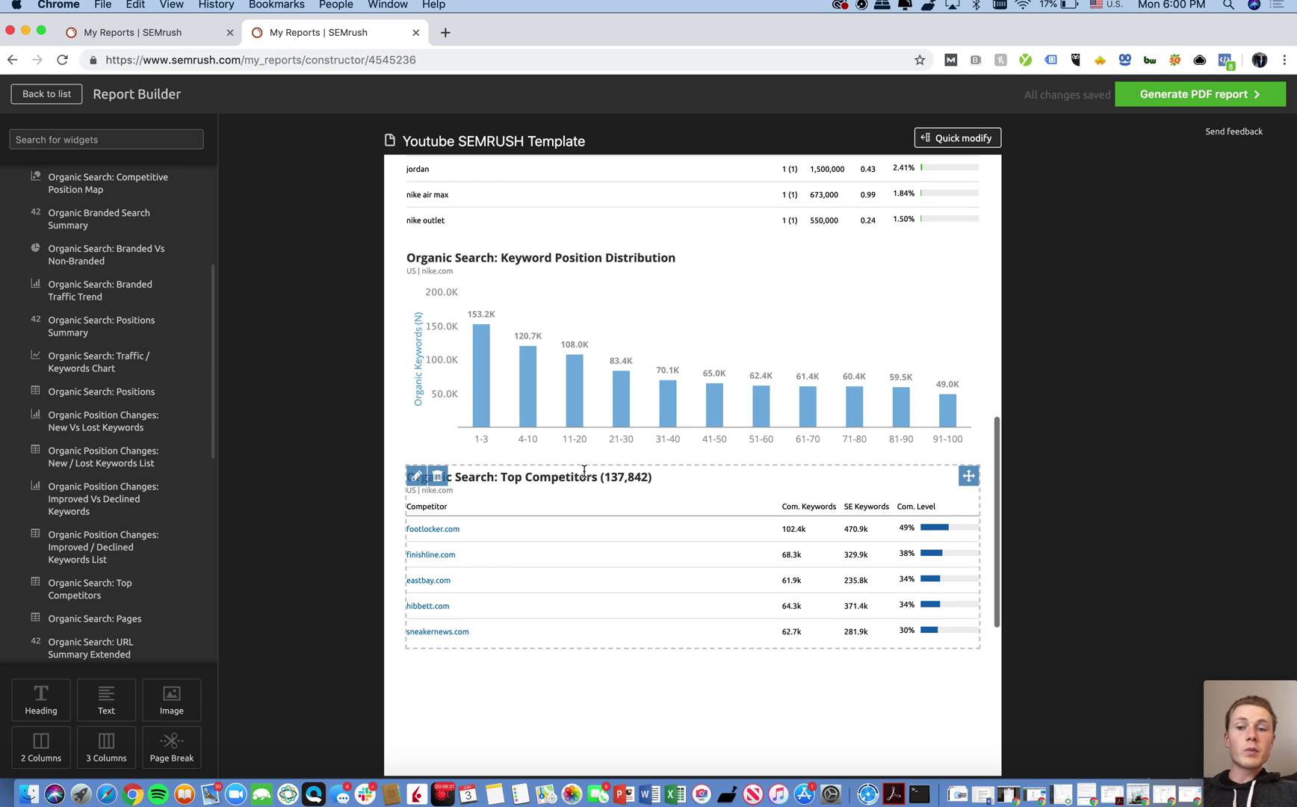
{"action": "scroll", "coordinate": [587, 475], "scroll_direction": "down", "scroll_amount": 1}
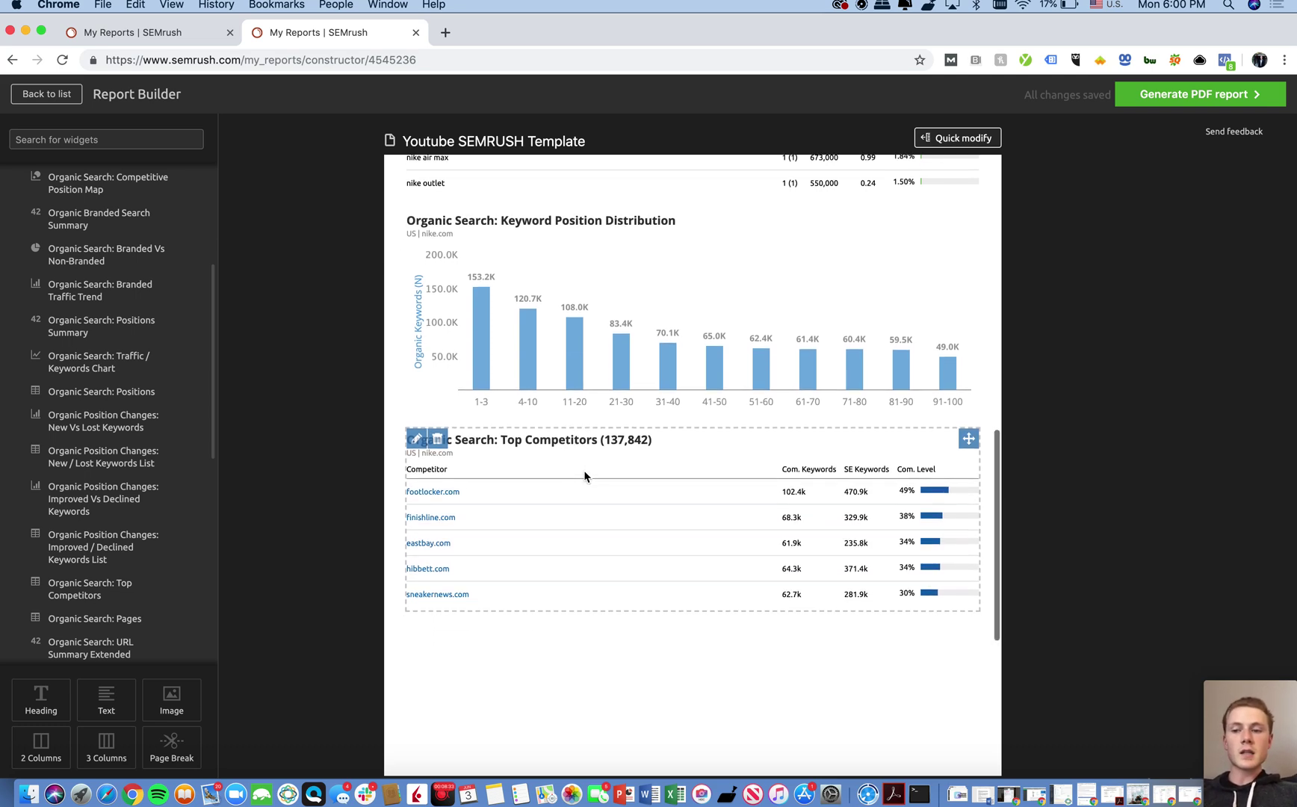
{"action": "scroll", "coordinate": [110, 377], "scroll_direction": "down", "scroll_amount": 1}
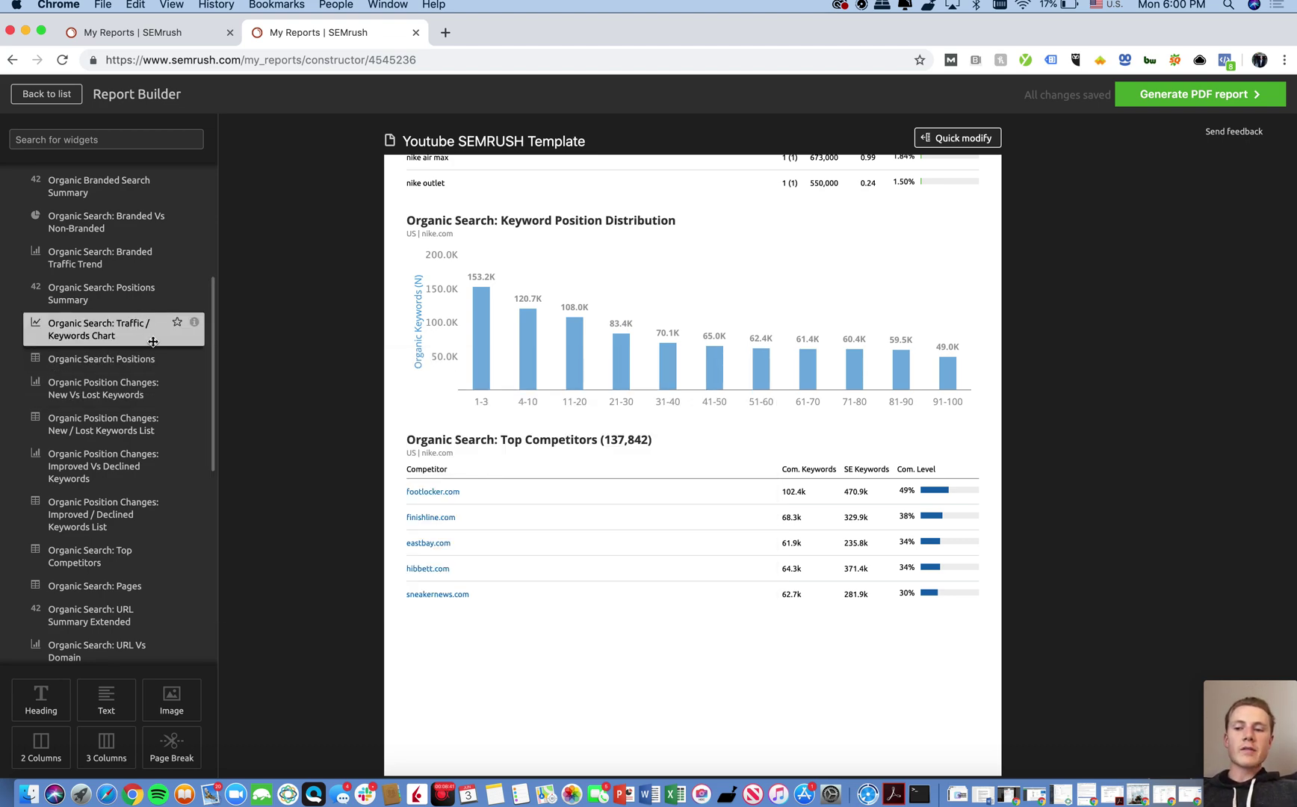
{"action": "scroll", "coordinate": [120, 352], "scroll_direction": "down", "scroll_amount": 2}
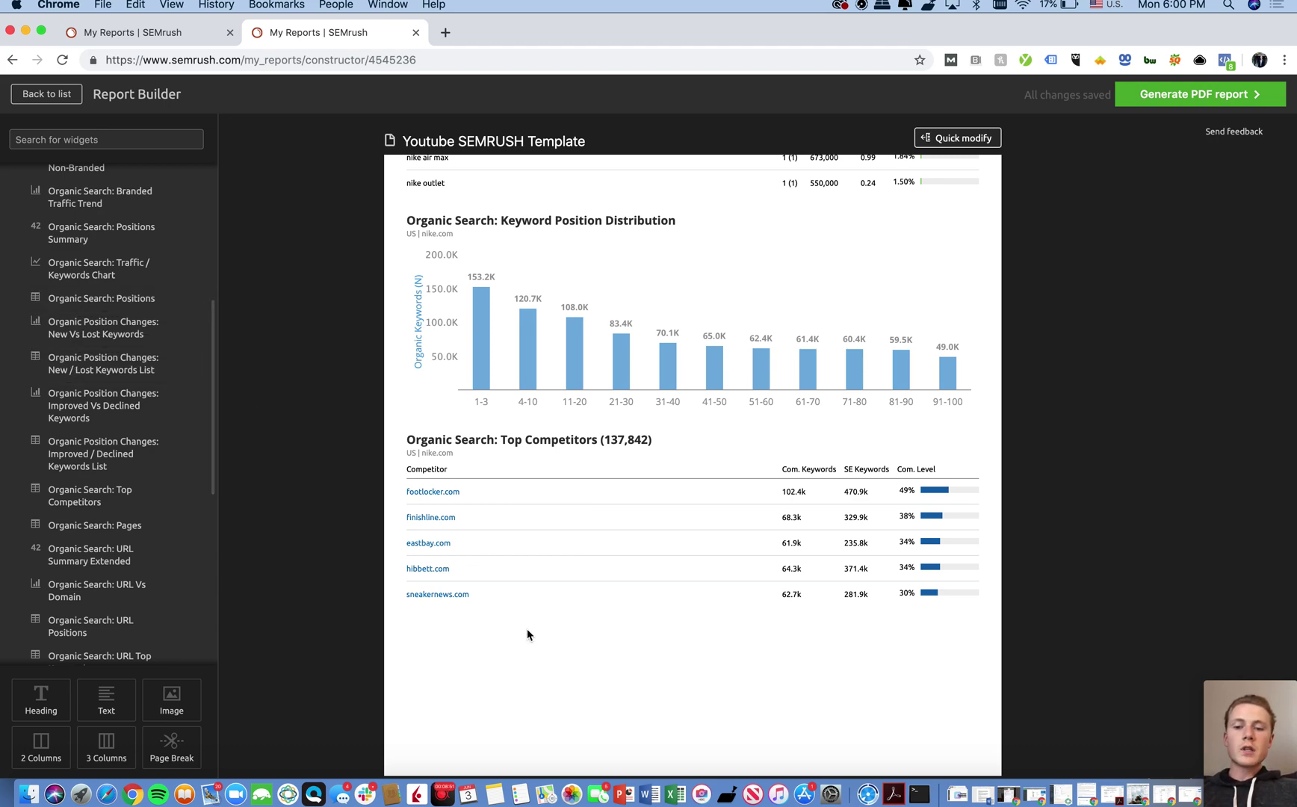
{"action": "scroll", "coordinate": [522, 240], "scroll_direction": "down", "scroll_amount": 1}
{"action": "scroll", "coordinate": [521, 241], "scroll_direction": "down", "scroll_amount": 3}
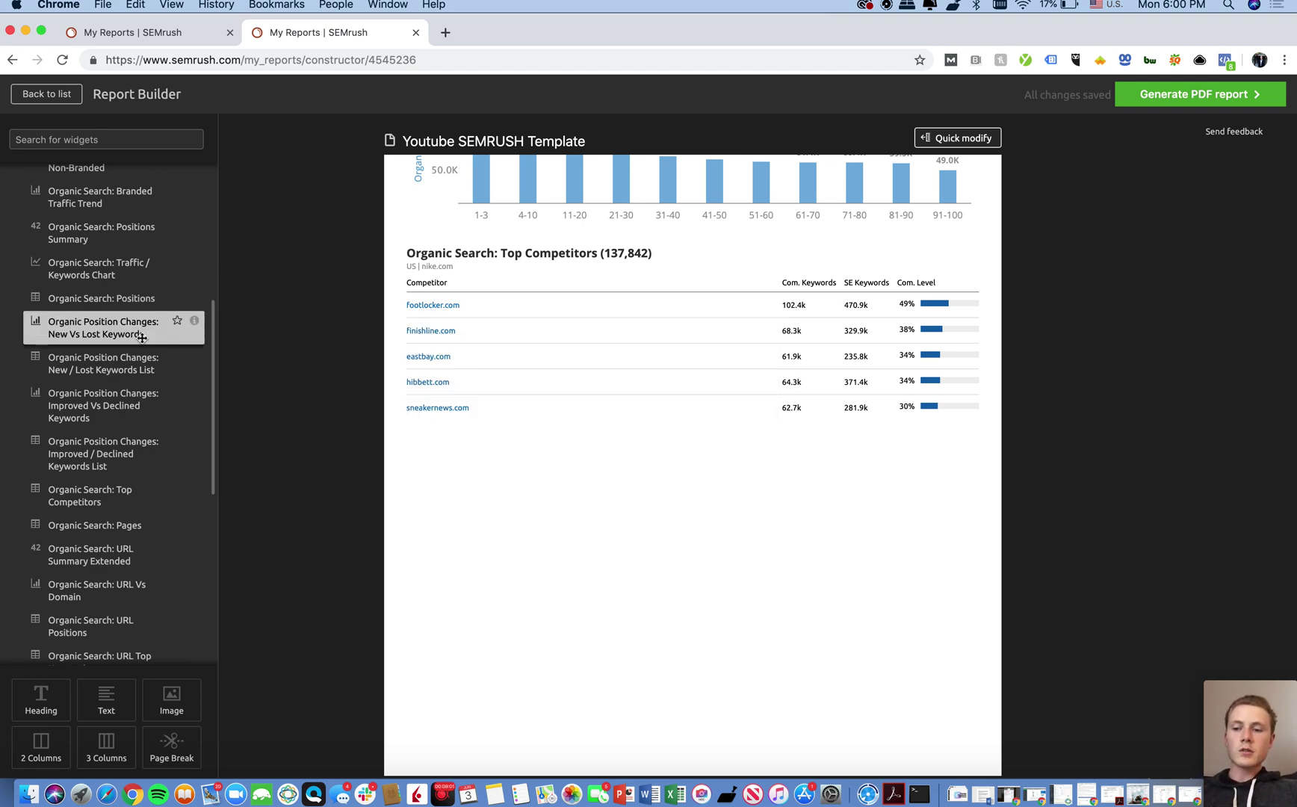
{"action": "scroll", "coordinate": [142, 337], "scroll_direction": "down", "scroll_amount": 2}
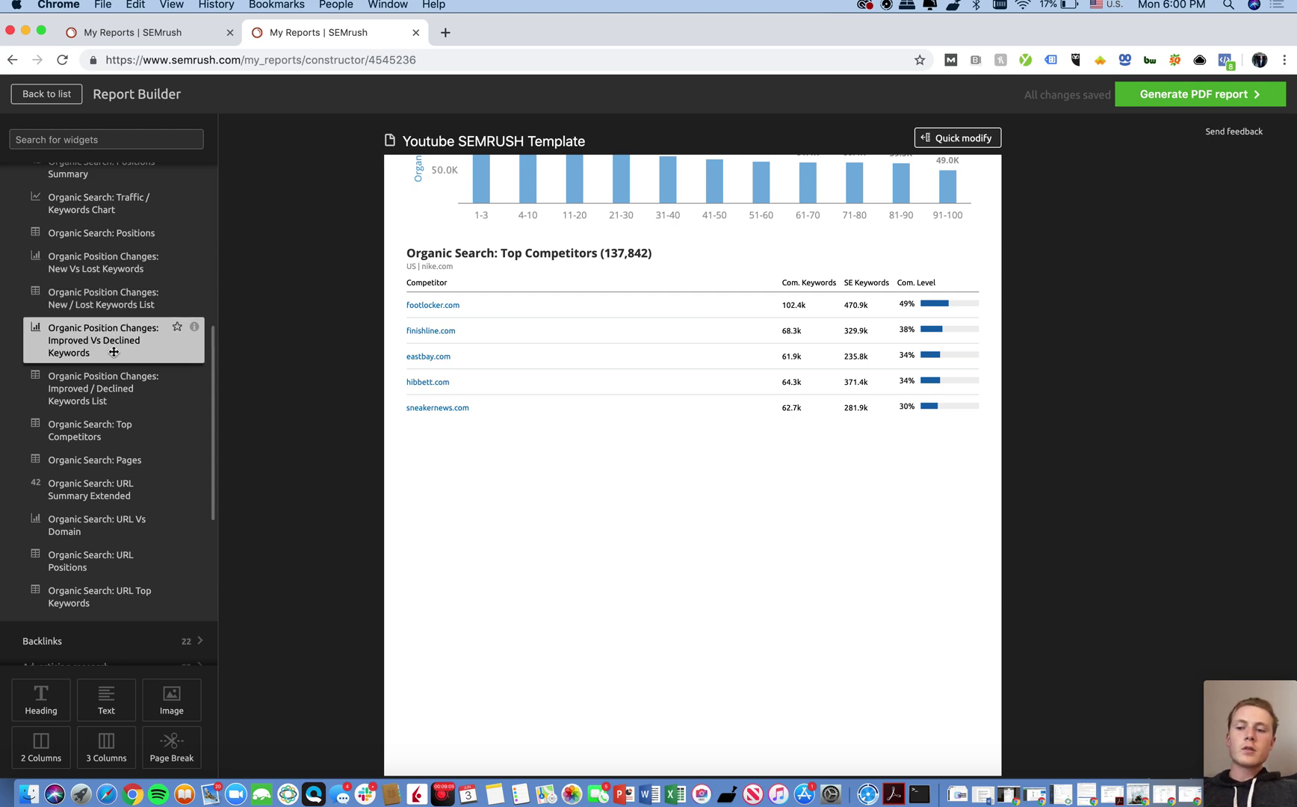
{"action": "scroll", "coordinate": [142, 370], "scroll_direction": "down", "scroll_amount": 4}
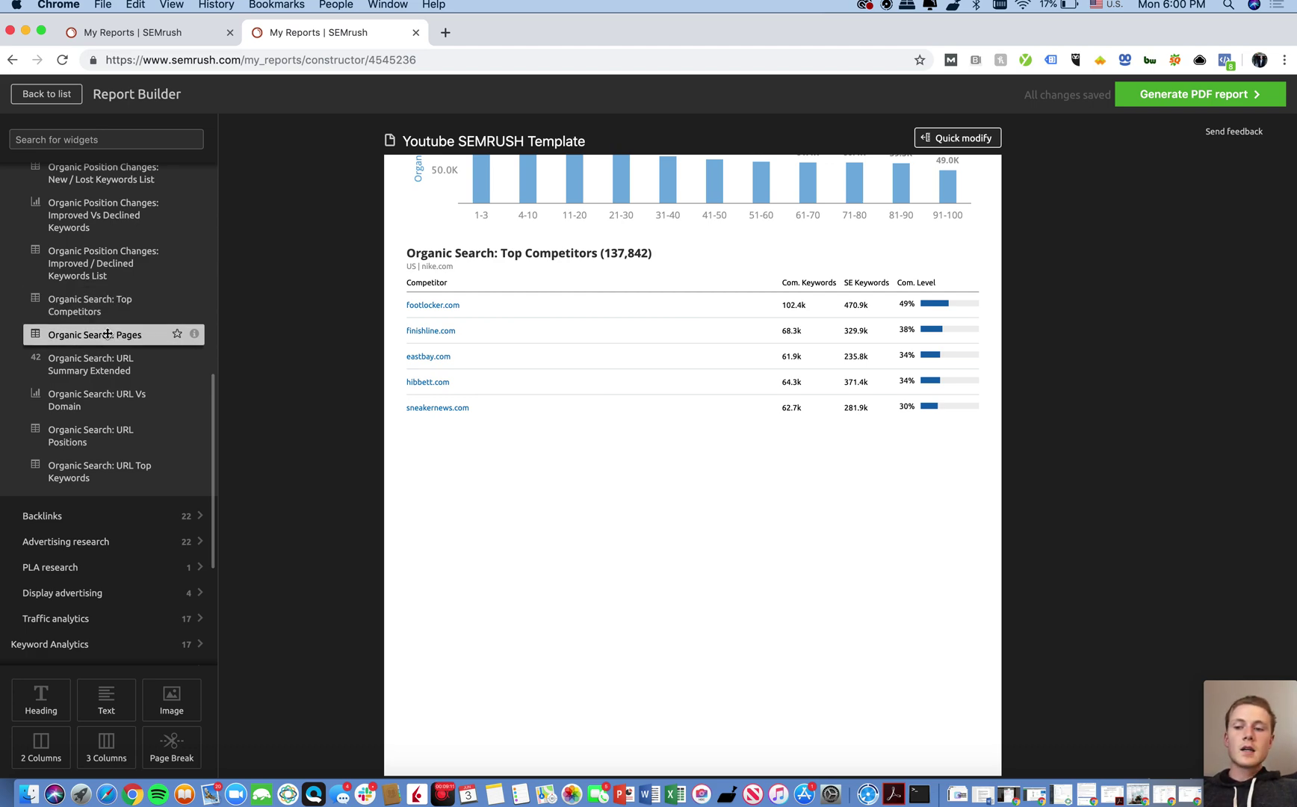
{"action": "scroll", "coordinate": [112, 463], "scroll_direction": "down", "scroll_amount": 2}
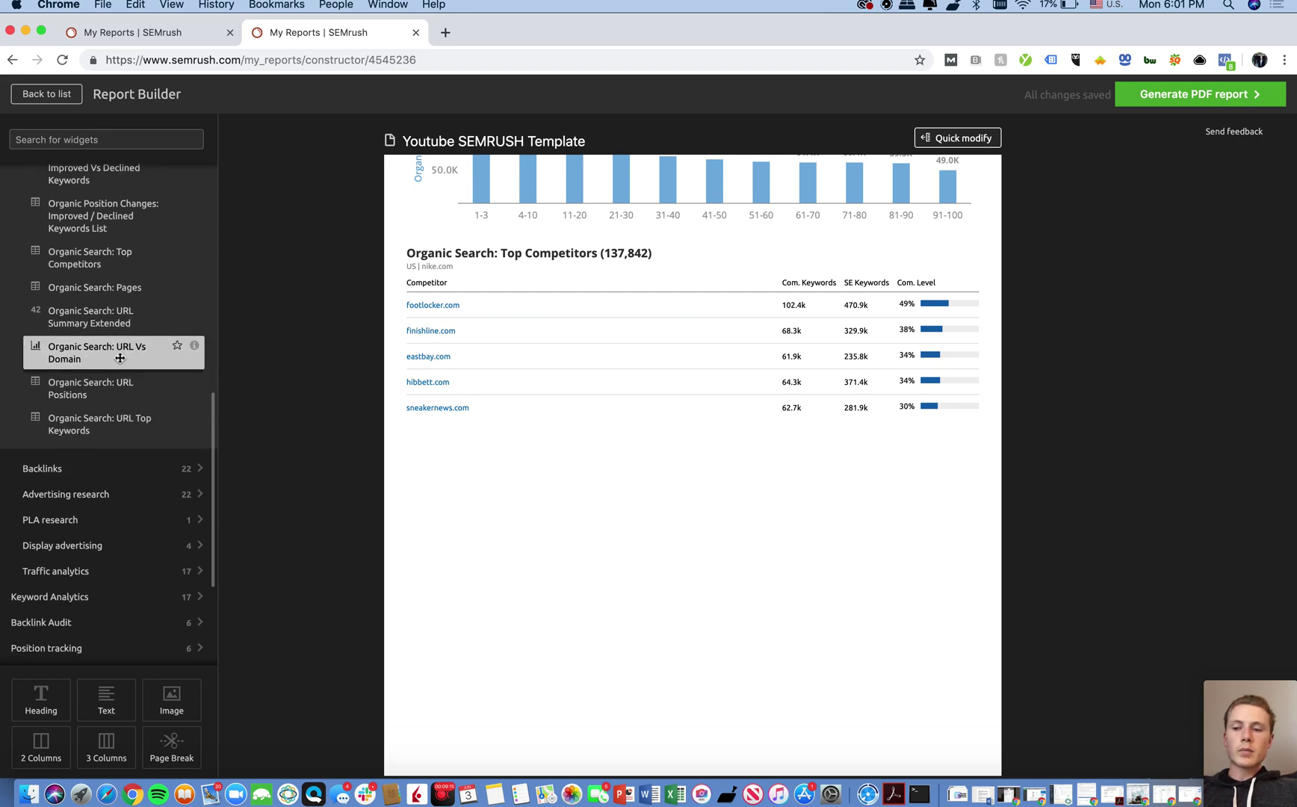
{"action": "scroll", "coordinate": [109, 374], "scroll_direction": "down", "scroll_amount": 4}
Expand the Backlinks widget group in the sidebar and browse its widgets
{"action": "left_click", "coordinate": [105, 387]}
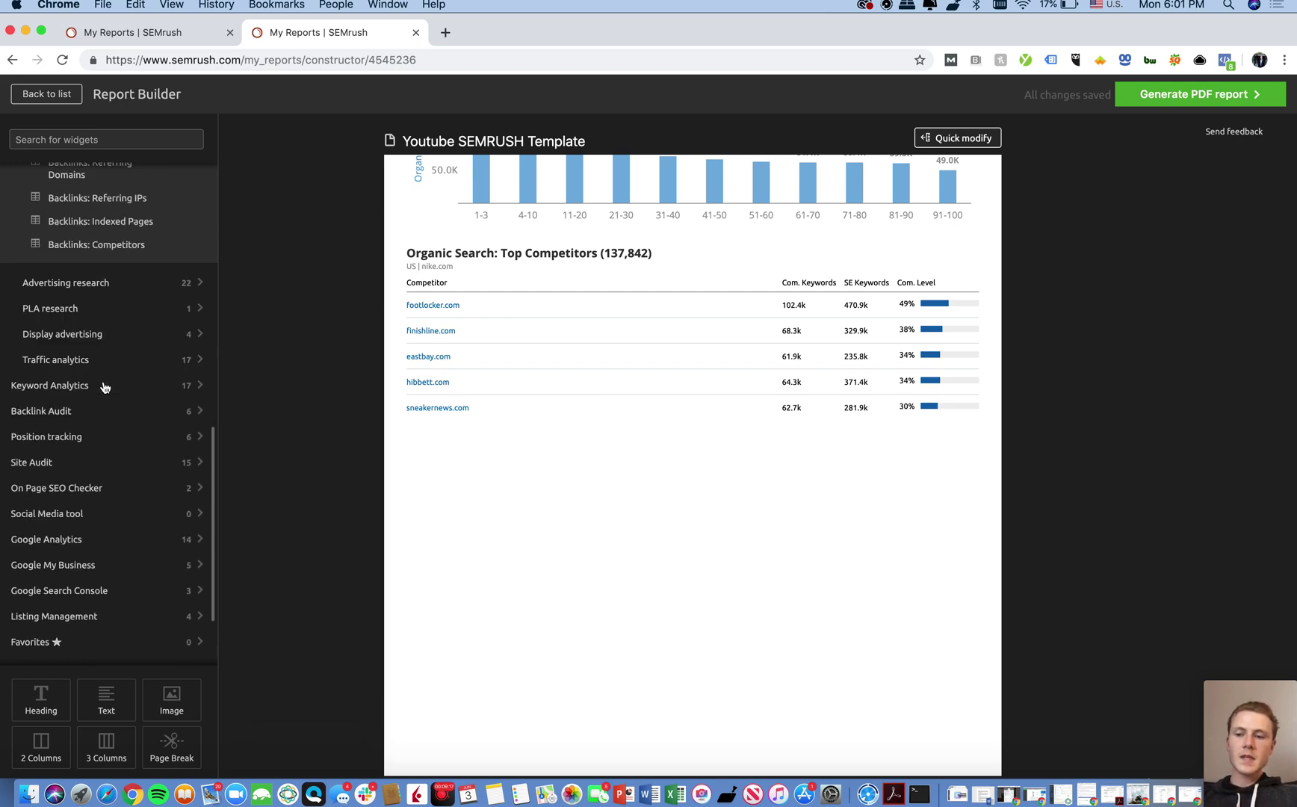
{"action": "scroll", "coordinate": [109, 337], "scroll_direction": "down", "scroll_amount": 2}
{"action": "scroll", "coordinate": [114, 352], "scroll_direction": "down", "scroll_amount": 2}
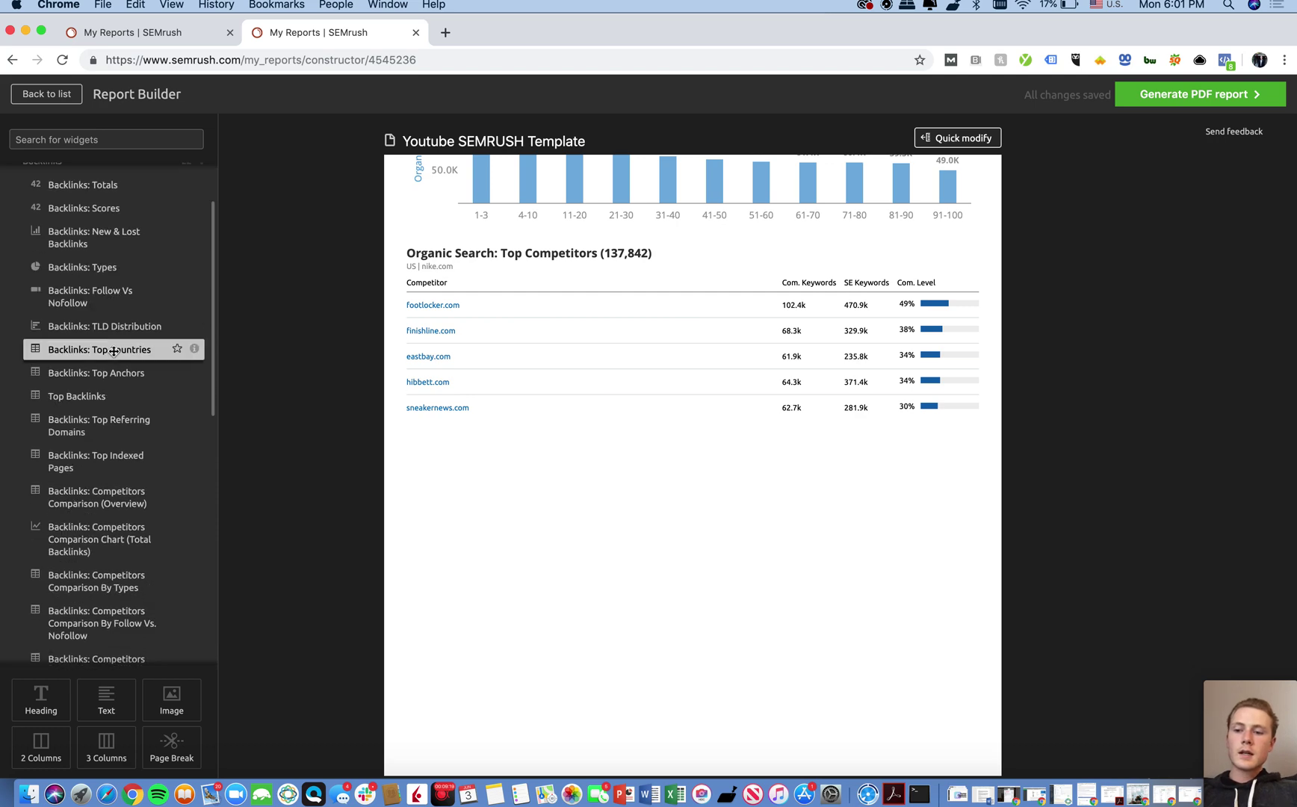
{"action": "scroll", "coordinate": [114, 351], "scroll_direction": "down", "scroll_amount": 1}
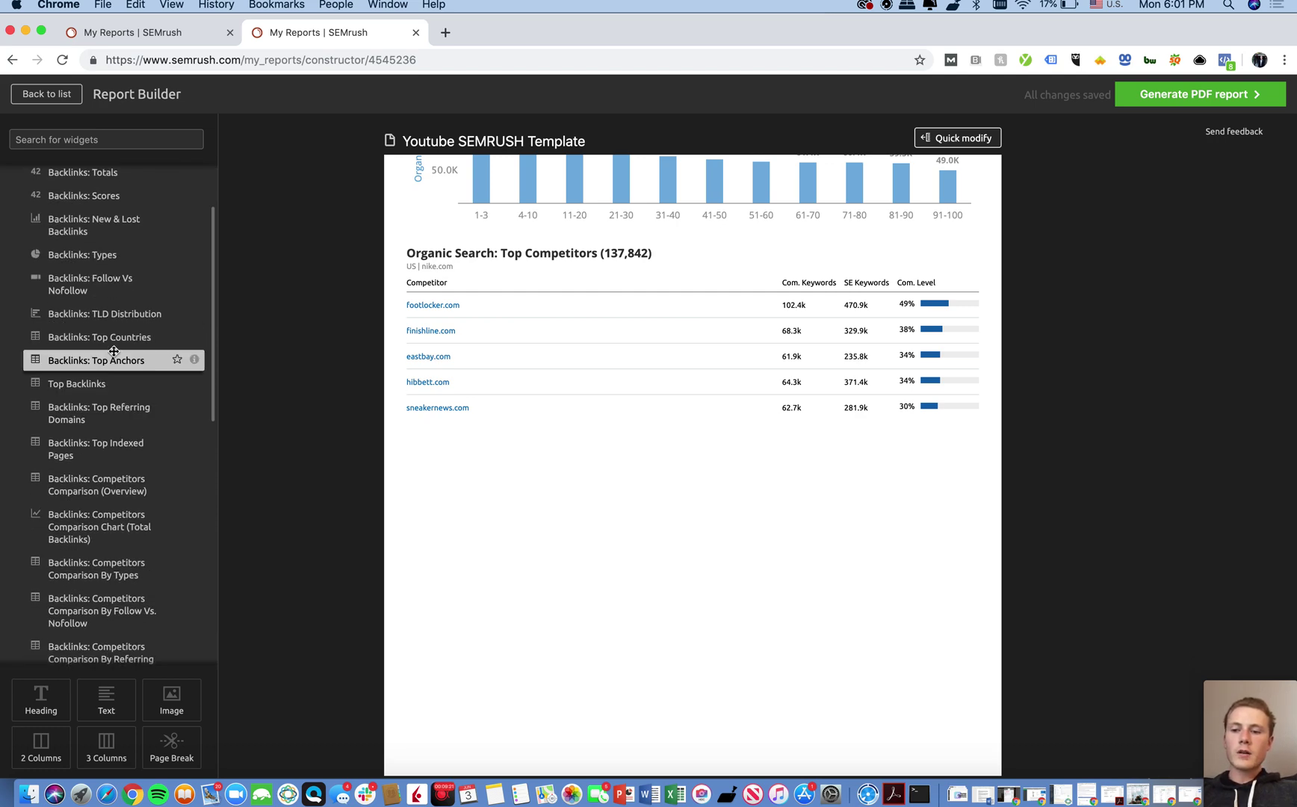
{"action": "scroll", "coordinate": [115, 355], "scroll_direction": "up", "scroll_amount": 2}
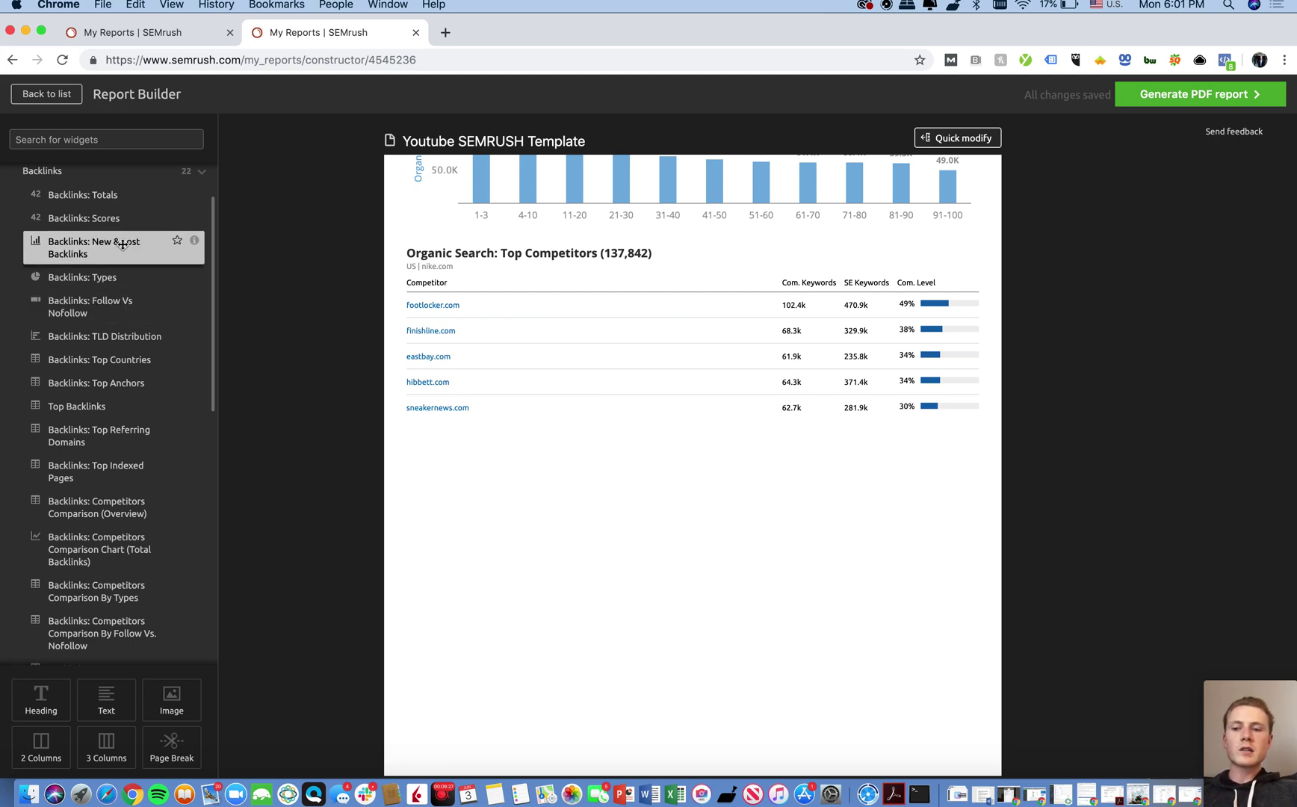
{"action": "scroll", "coordinate": [86, 261], "scroll_direction": "down", "scroll_amount": 2}
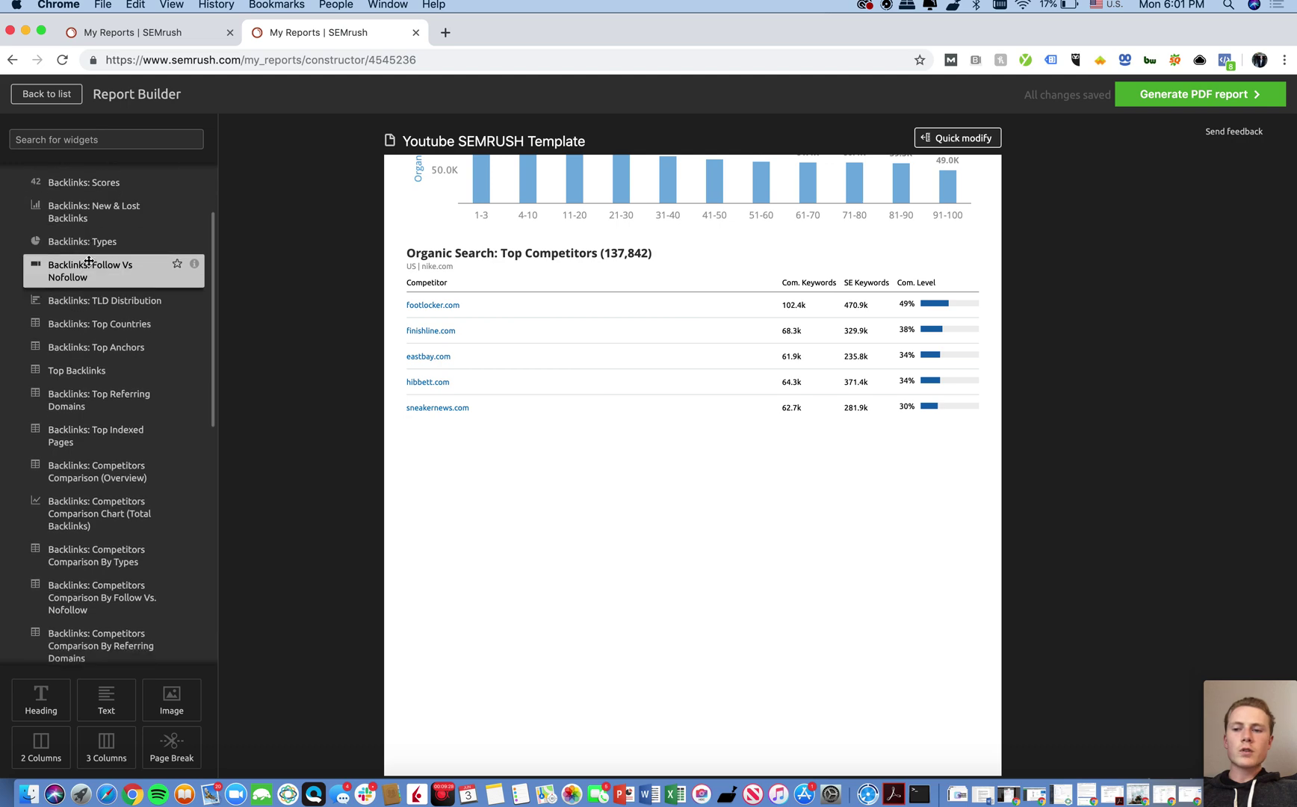
{"action": "scroll", "coordinate": [89, 261], "scroll_direction": "down", "scroll_amount": 1}
{"action": "scroll", "coordinate": [89, 261], "scroll_direction": "up", "scroll_amount": 1}
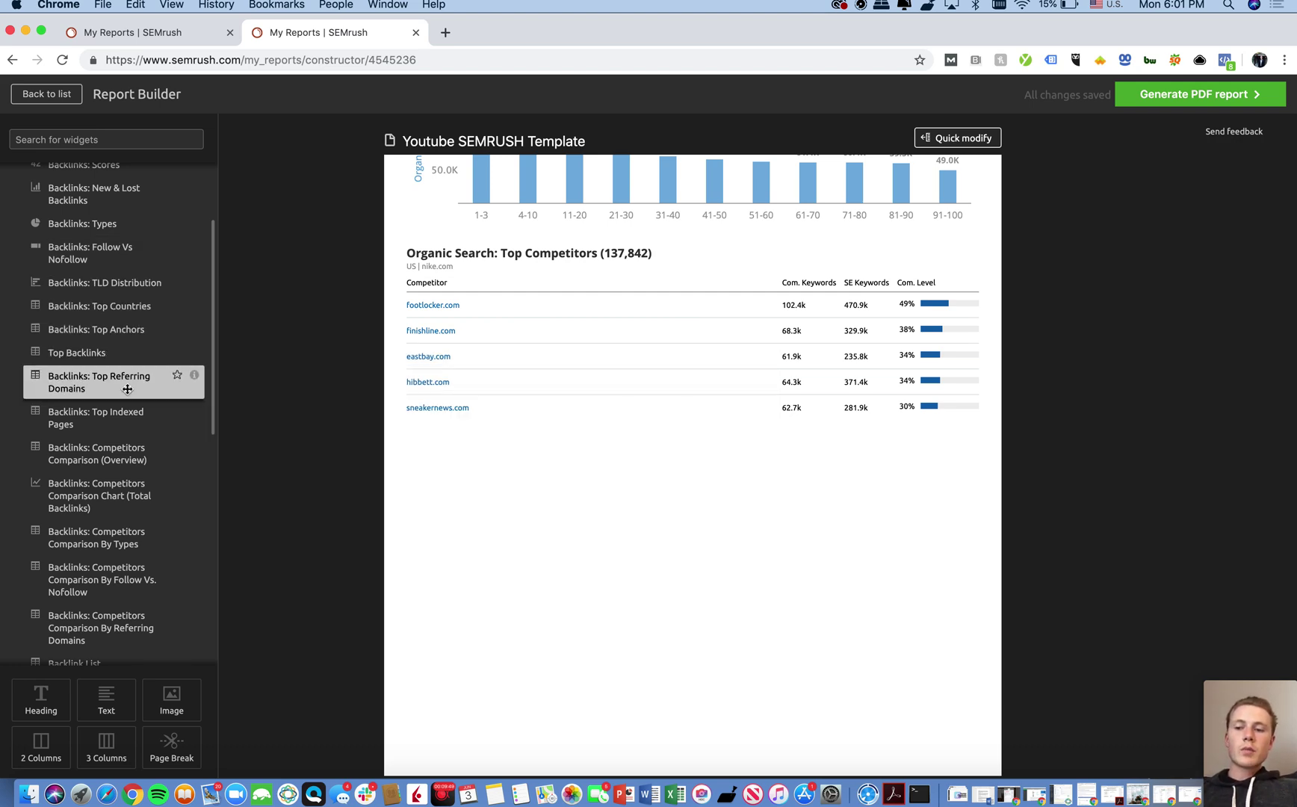
Add a Backlinks: Top Referring Domains table for nike.com under the Top Competitors table
{"action": "scroll", "coordinate": [93, 382], "scroll_direction": "down", "scroll_amount": 1}
{"action": "left_click_drag", "start_coordinate": [93, 383], "coordinate": [589, 472]}
{"action": "scroll", "coordinate": [113, 441], "scroll_direction": "down", "scroll_amount": 3}
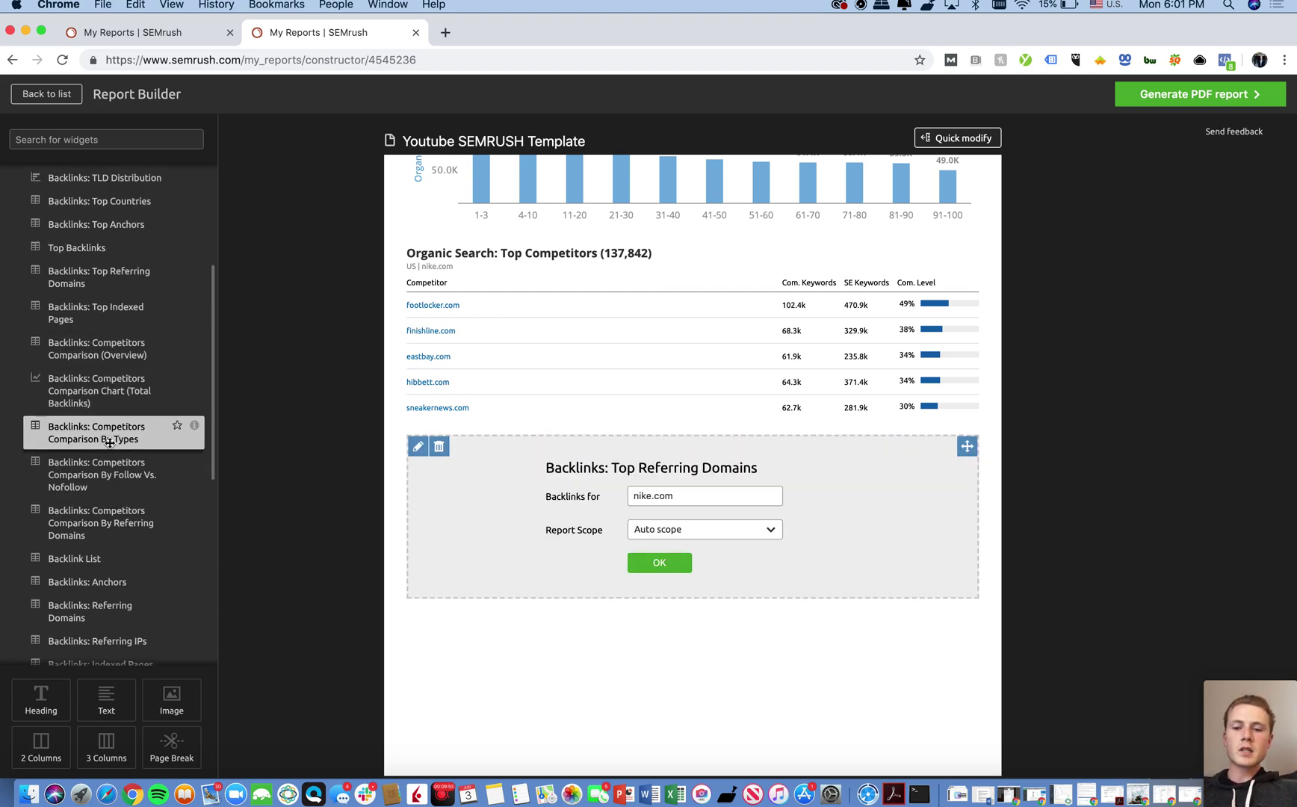
{"action": "scroll", "coordinate": [109, 442], "scroll_direction": "down", "scroll_amount": 1}
{"action": "left_click", "coordinate": [659, 563]}
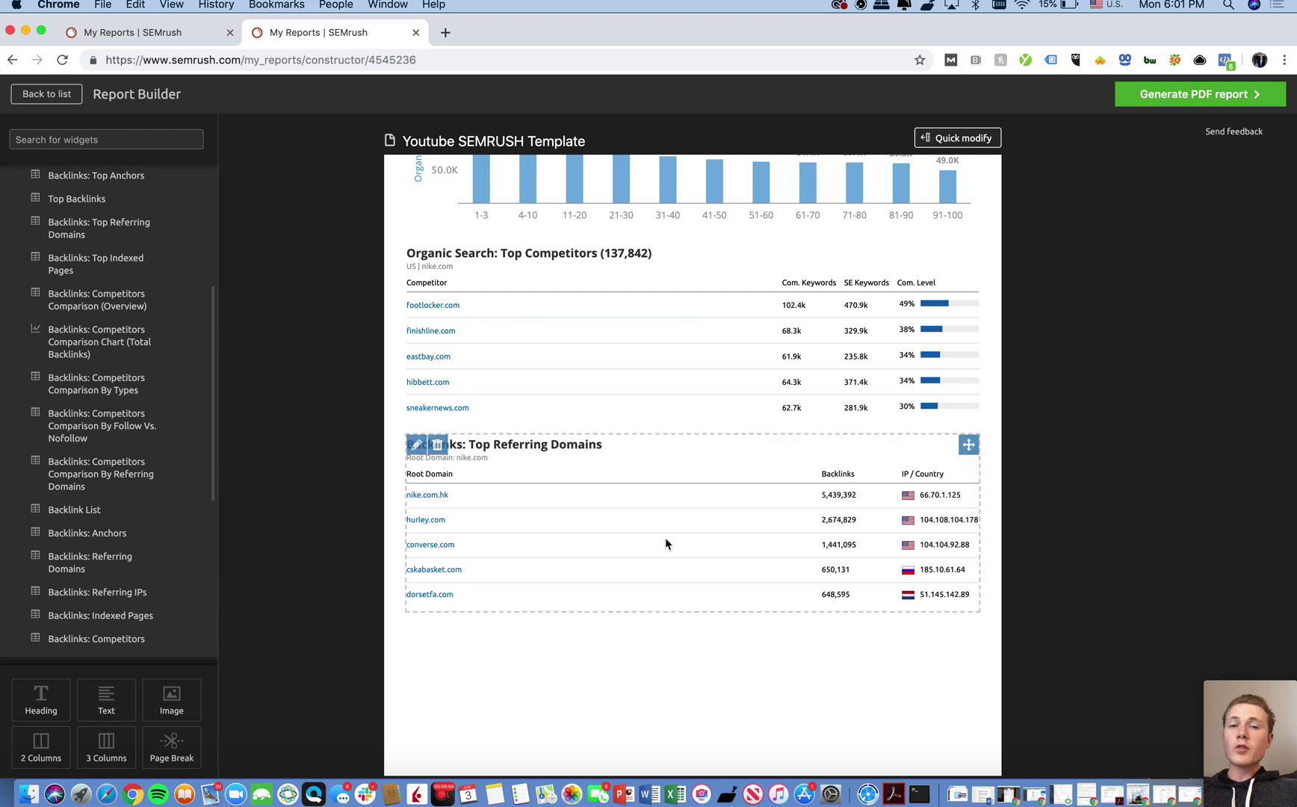
{"action": "scroll", "coordinate": [714, 440], "scroll_direction": "down", "scroll_amount": 2}
{"action": "scroll", "coordinate": [714, 439], "scroll_direction": "down", "scroll_amount": 2}
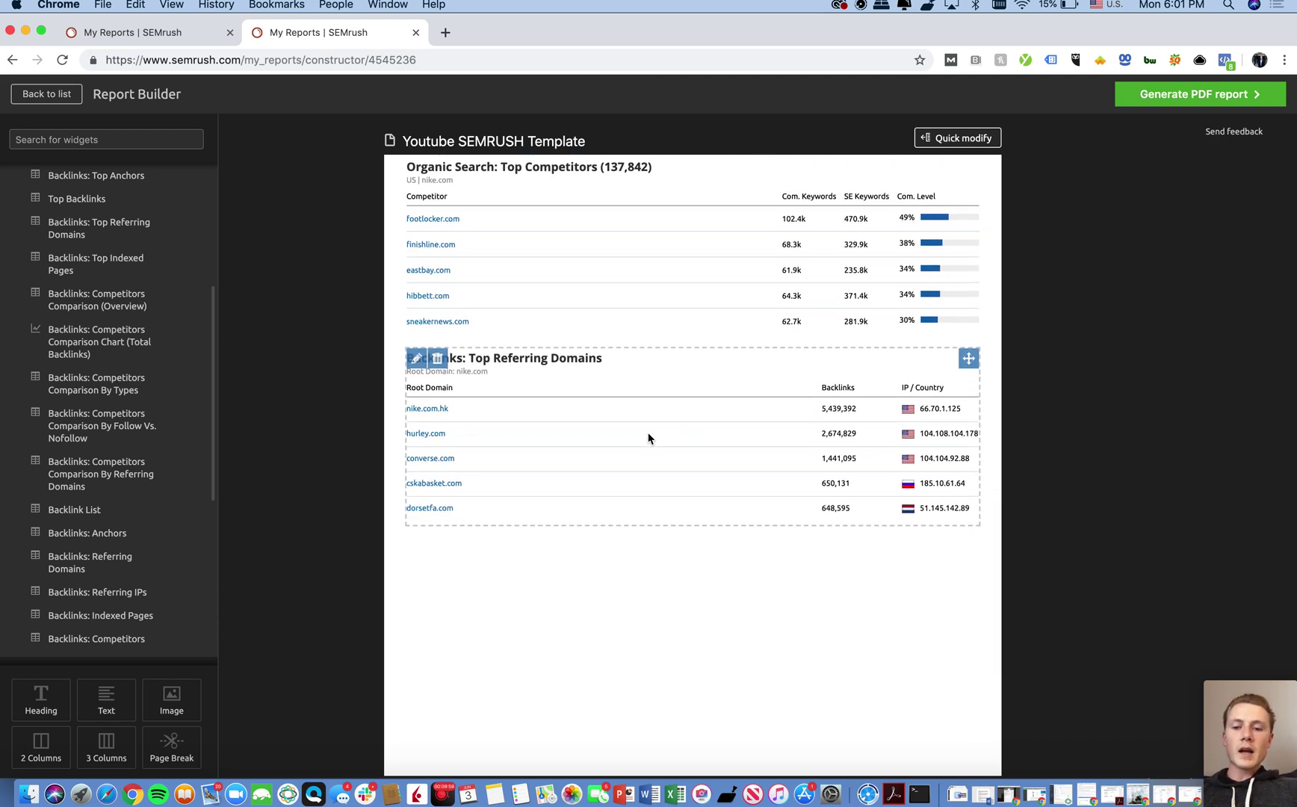
{"action": "scroll", "coordinate": [648, 439], "scroll_direction": "down", "scroll_amount": 1}
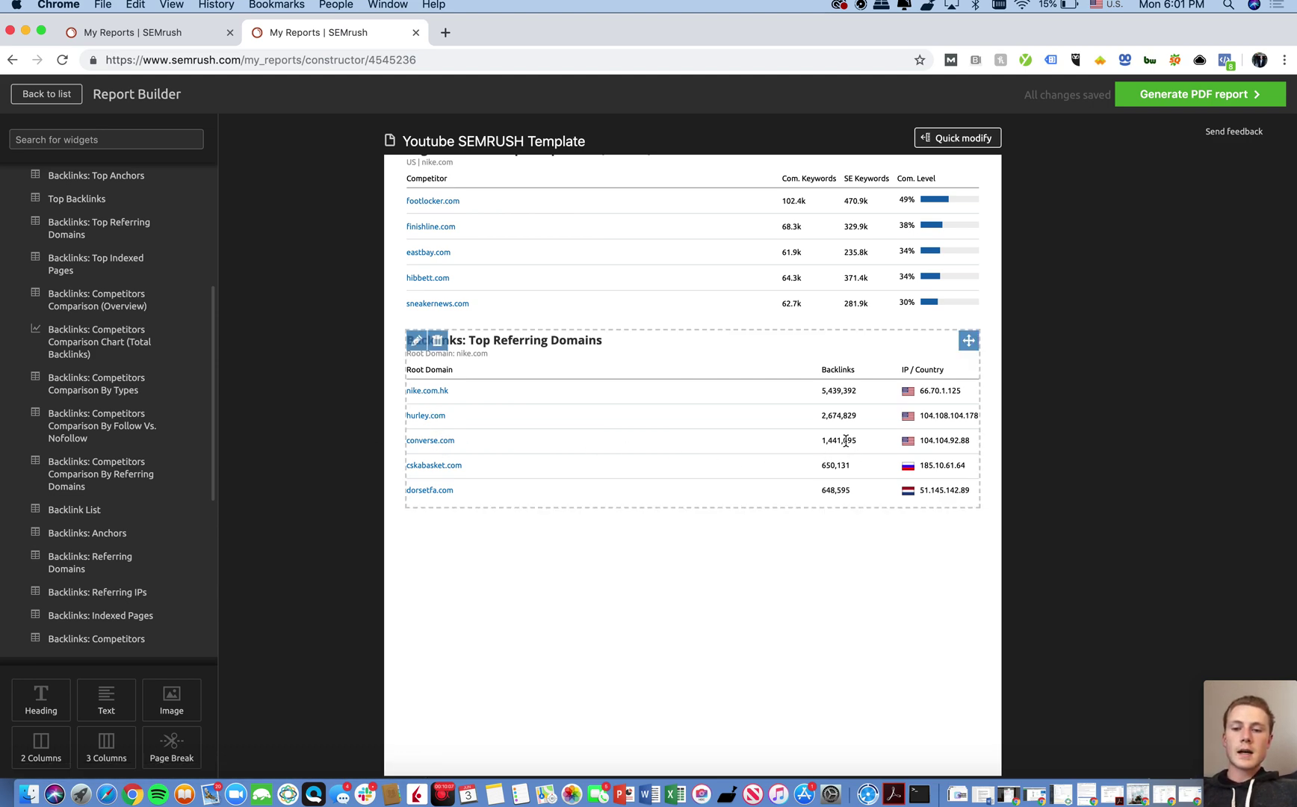
{"action": "scroll", "coordinate": [167, 367], "scroll_direction": "down", "scroll_amount": 5}
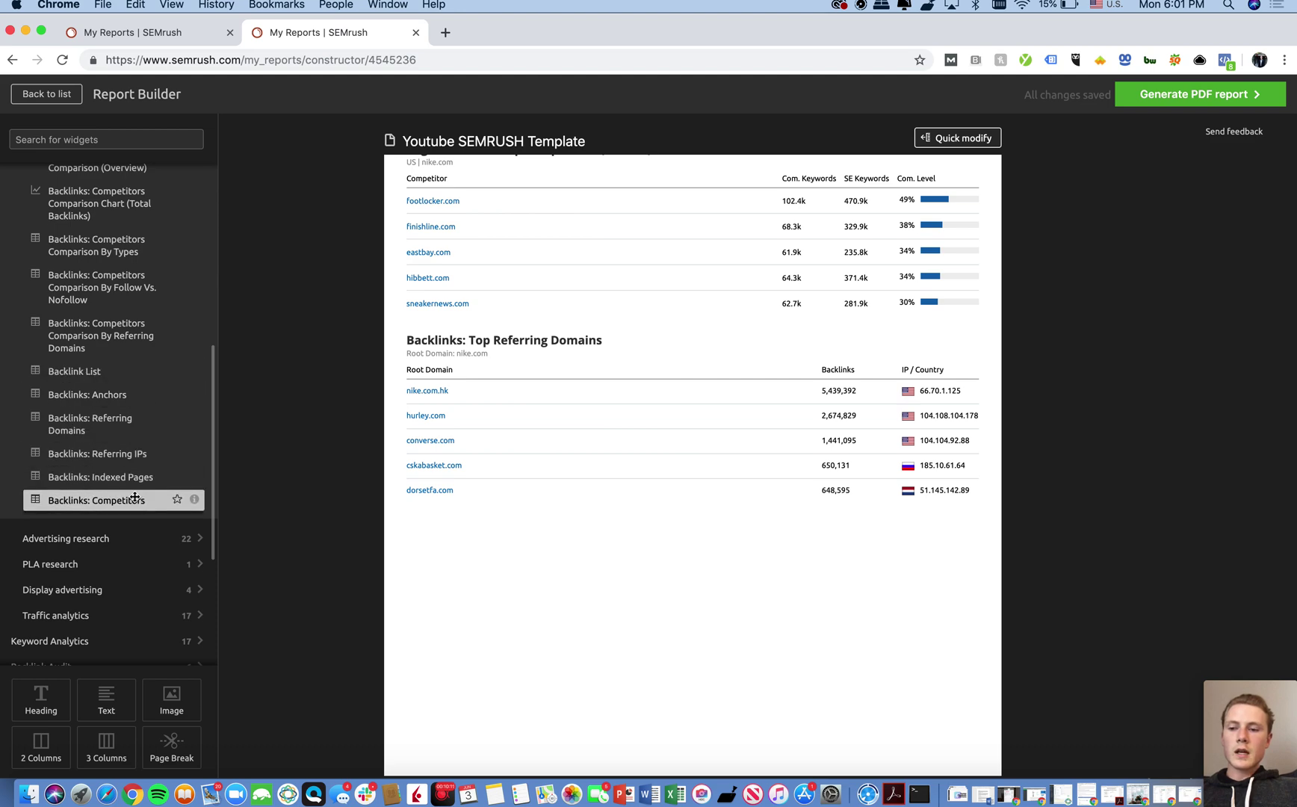
{"action": "scroll", "coordinate": [149, 497], "scroll_direction": "up", "scroll_amount": 1}
{"action": "scroll", "coordinate": [78, 409], "scroll_direction": "up", "scroll_amount": 2}
{"action": "scroll", "coordinate": [82, 441], "scroll_direction": "up", "scroll_amount": 1}
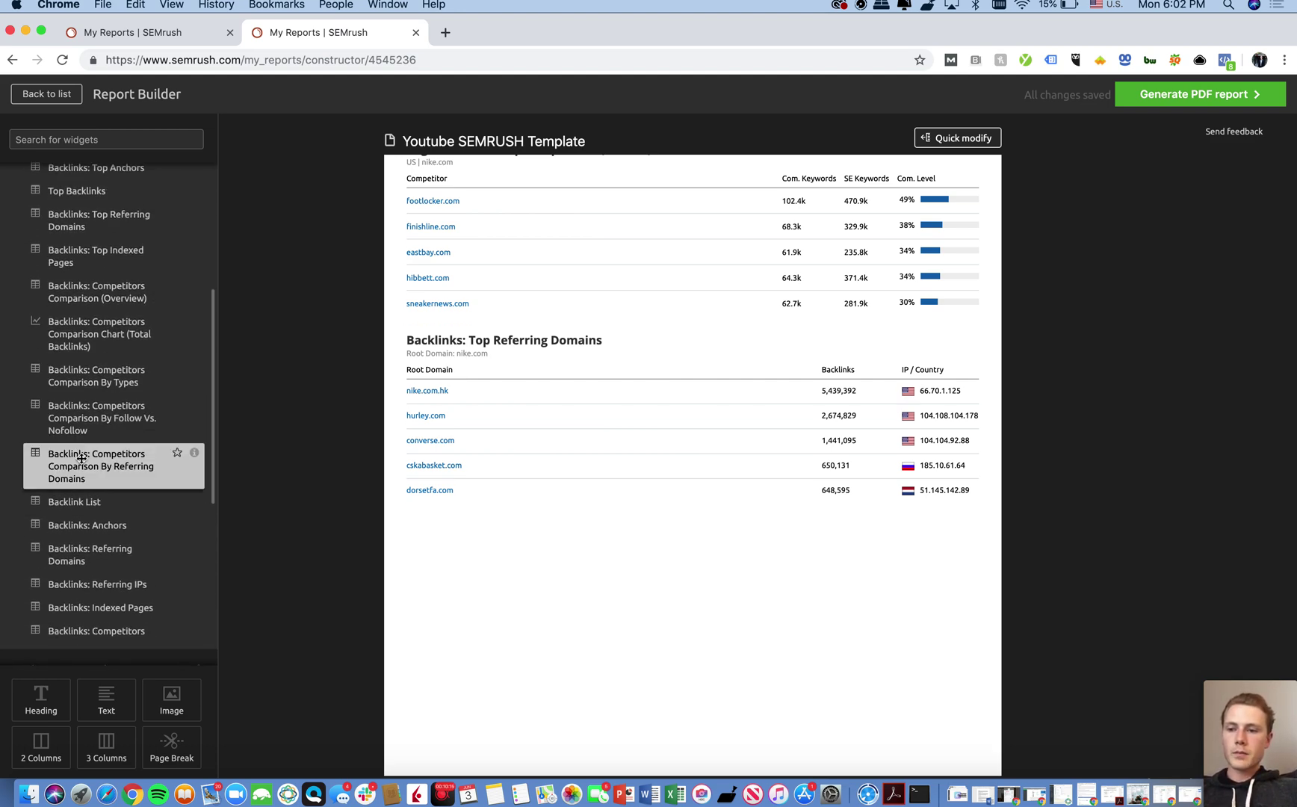
Add a Backlinks: Referring Domains 1 - 100 table for nike.com below Top Referring Domains
{"action": "mouse_move", "coordinate": [79, 501]}
{"action": "left_mouse_down"}
{"action": "mouse_move", "coordinate": [582, 547]}
{"action": "mouse_move", "coordinate": [151, 494]}
{"action": "mouse_move", "coordinate": [93, 544]}
{"action": "mouse_move", "coordinate": [408, 559]}
{"action": "mouse_move", "coordinate": [83, 559]}
{"action": "mouse_move", "coordinate": [62, 553]}
{"action": "mouse_move", "coordinate": [580, 552]}
{"action": "mouse_move", "coordinate": [599, 458]}
{"action": "left_mouse_up"}
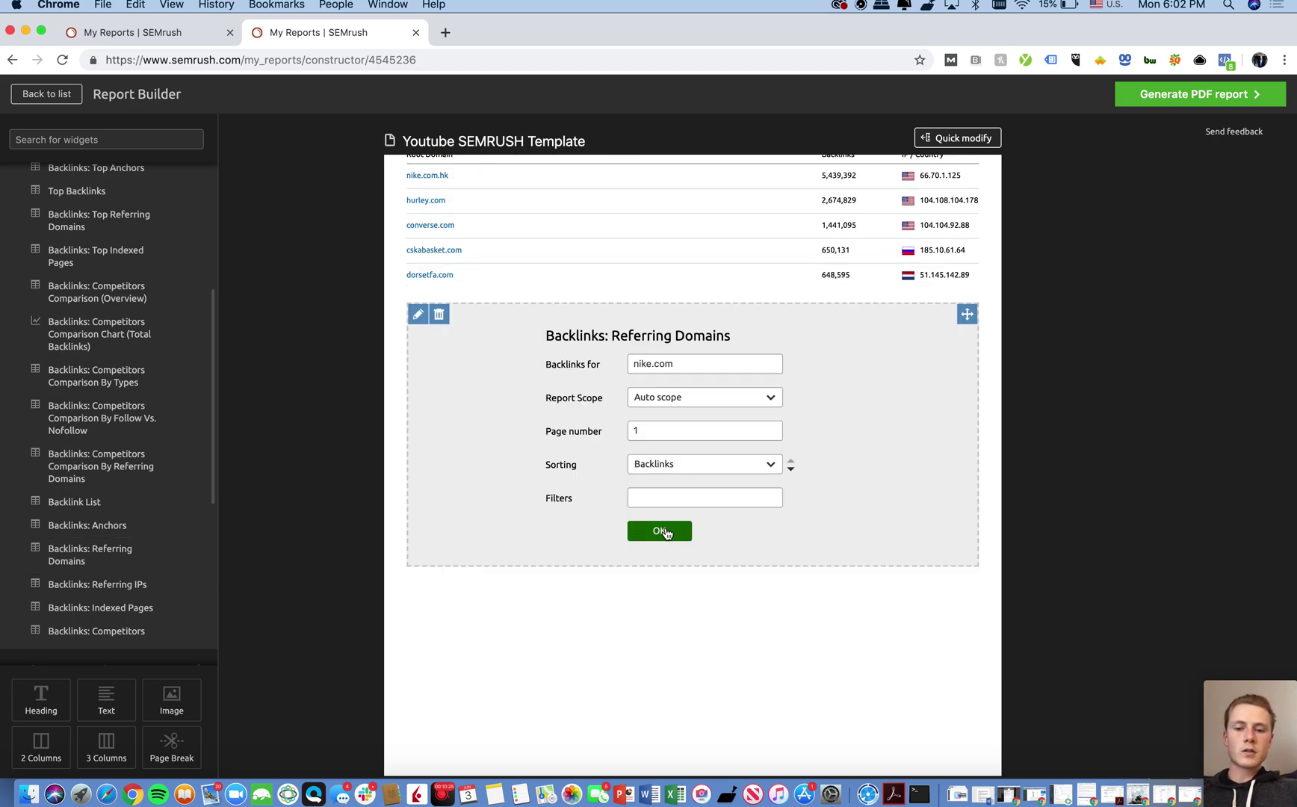
{"action": "left_click", "coordinate": [664, 532]}
{"action": "scroll", "coordinate": [519, 392], "scroll_direction": "down", "scroll_amount": 1}
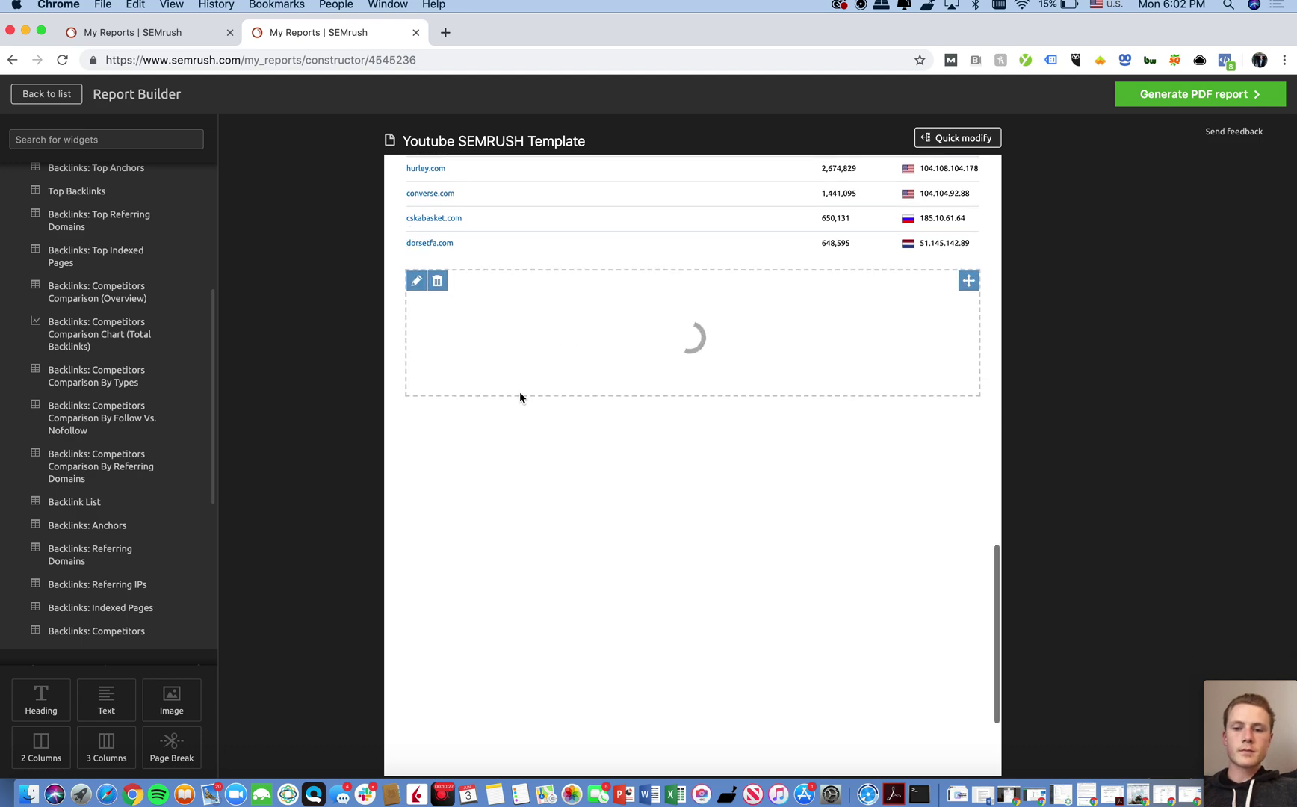
{"action": "scroll", "coordinate": [184, 408], "scroll_direction": "down", "scroll_amount": 3}
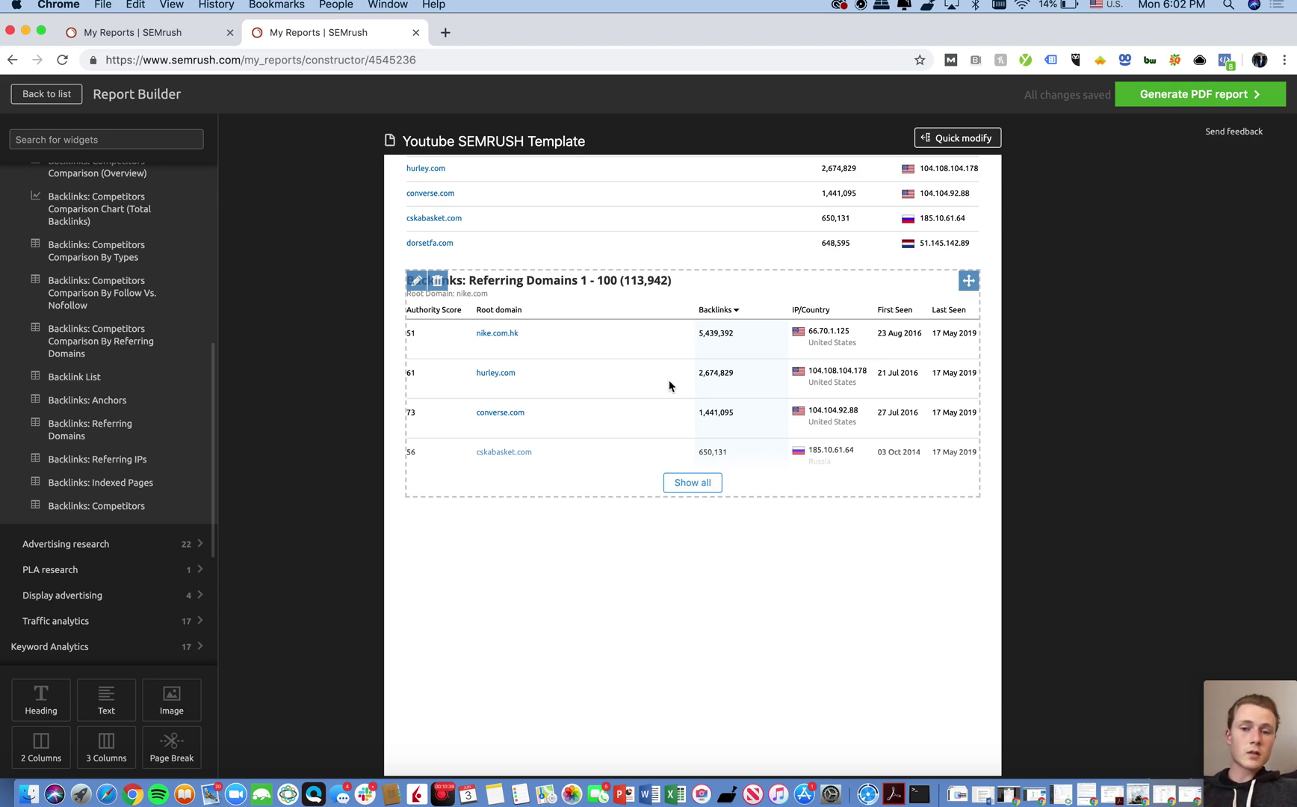
{"action": "scroll", "coordinate": [146, 377], "scroll_direction": "down", "scroll_amount": 4}
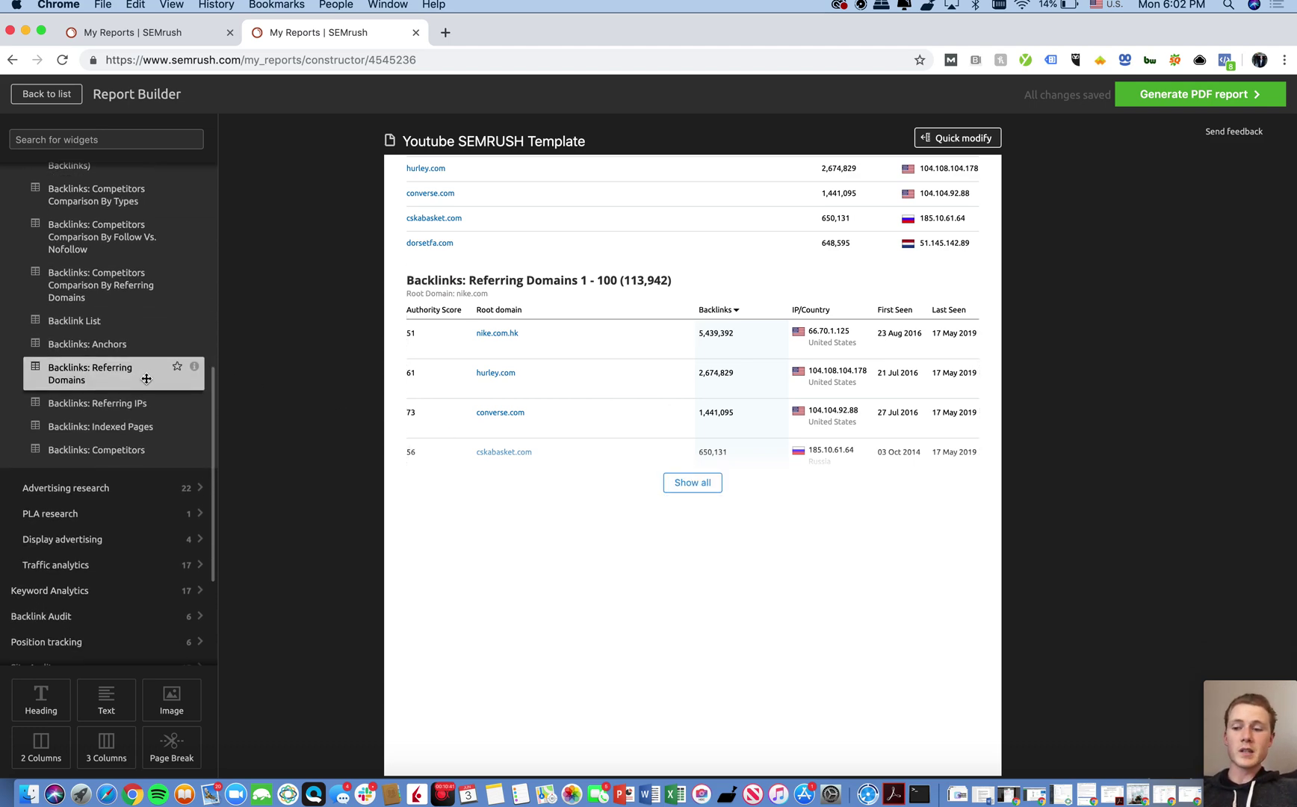
{"action": "scroll", "coordinate": [145, 377], "scroll_direction": "down", "scroll_amount": 1}
Expand Advertising research, browse its Paid Search widgets, then expand the PLA research group
{"action": "left_click", "coordinate": [136, 407]}
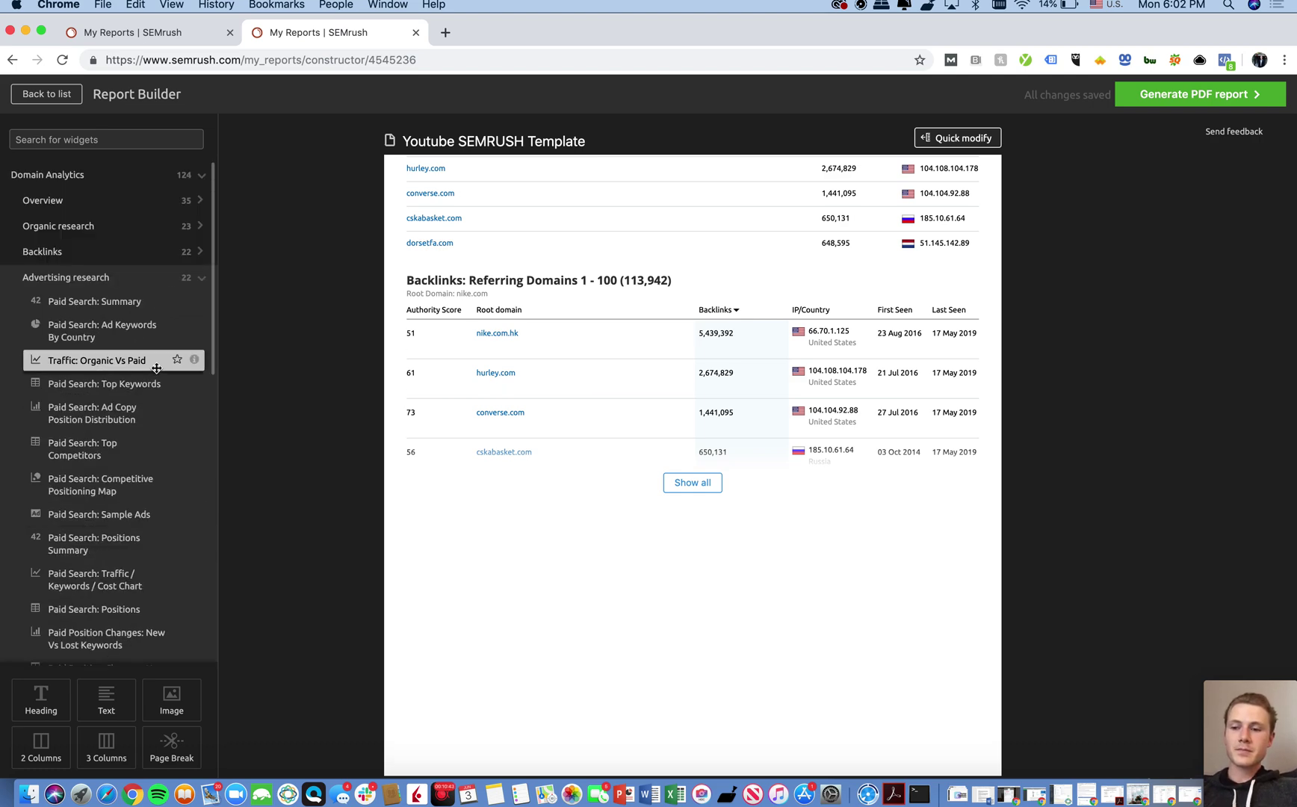
{"action": "scroll", "coordinate": [157, 368], "scroll_direction": "down", "scroll_amount": 3}
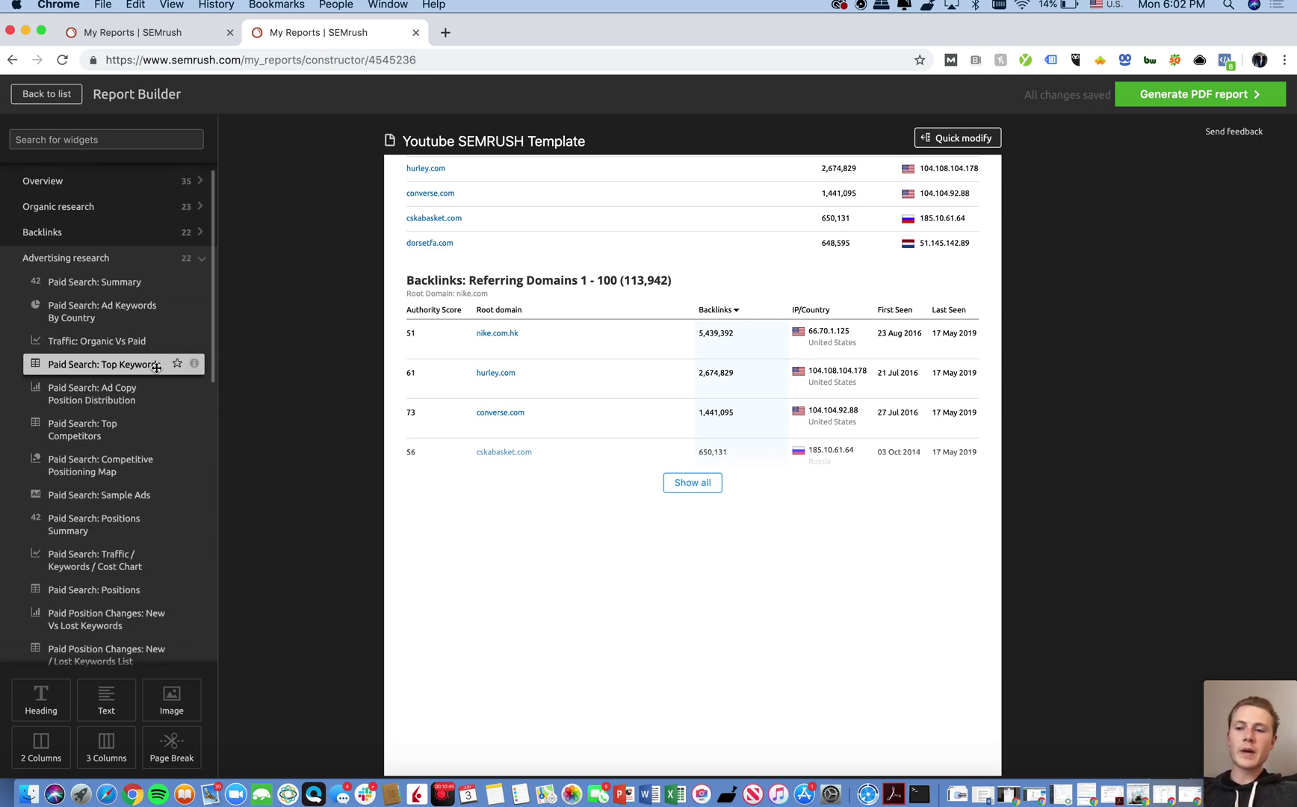
{"action": "scroll", "coordinate": [157, 368], "scroll_direction": "down", "scroll_amount": 2}
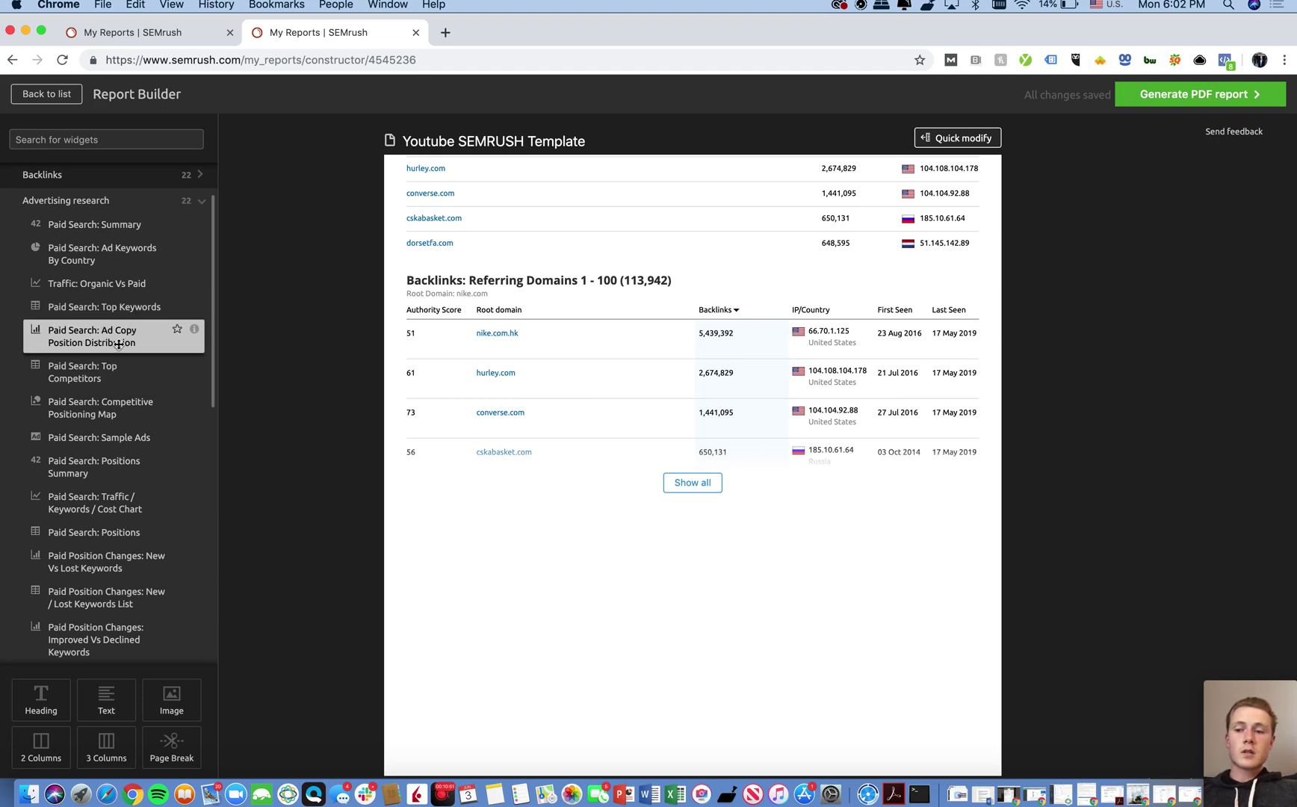
{"action": "scroll", "coordinate": [118, 344], "scroll_direction": "down", "scroll_amount": 2}
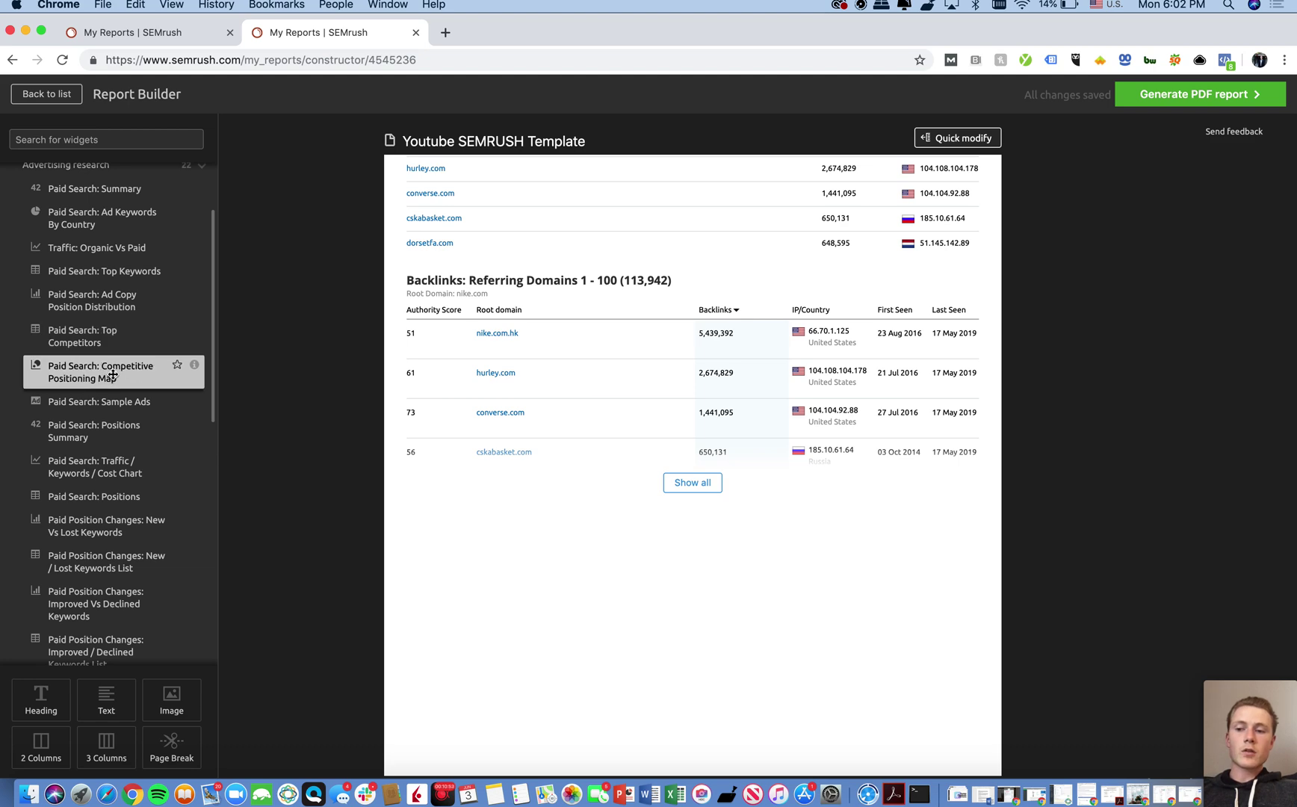
{"action": "scroll", "coordinate": [111, 366], "scroll_direction": "down", "scroll_amount": 3}
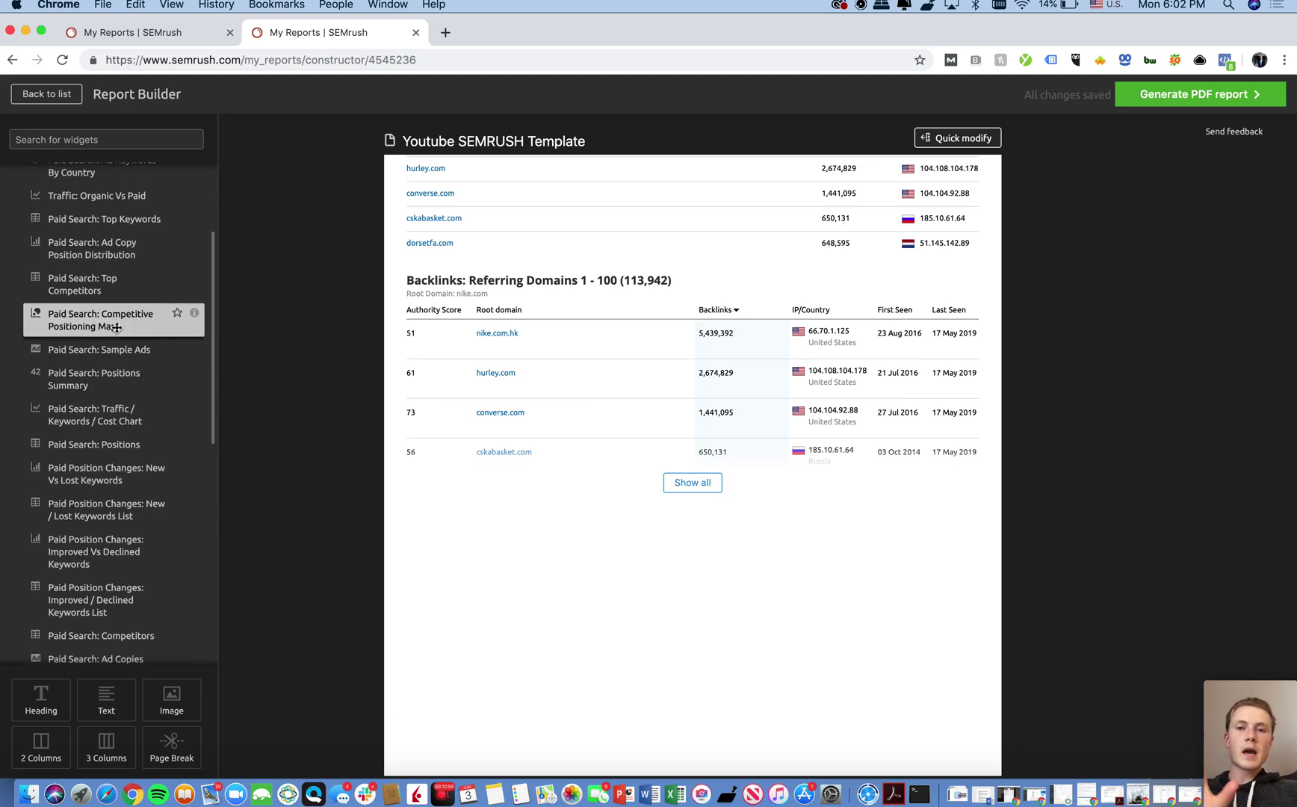
{"action": "scroll", "coordinate": [118, 347], "scroll_direction": "down", "scroll_amount": 2}
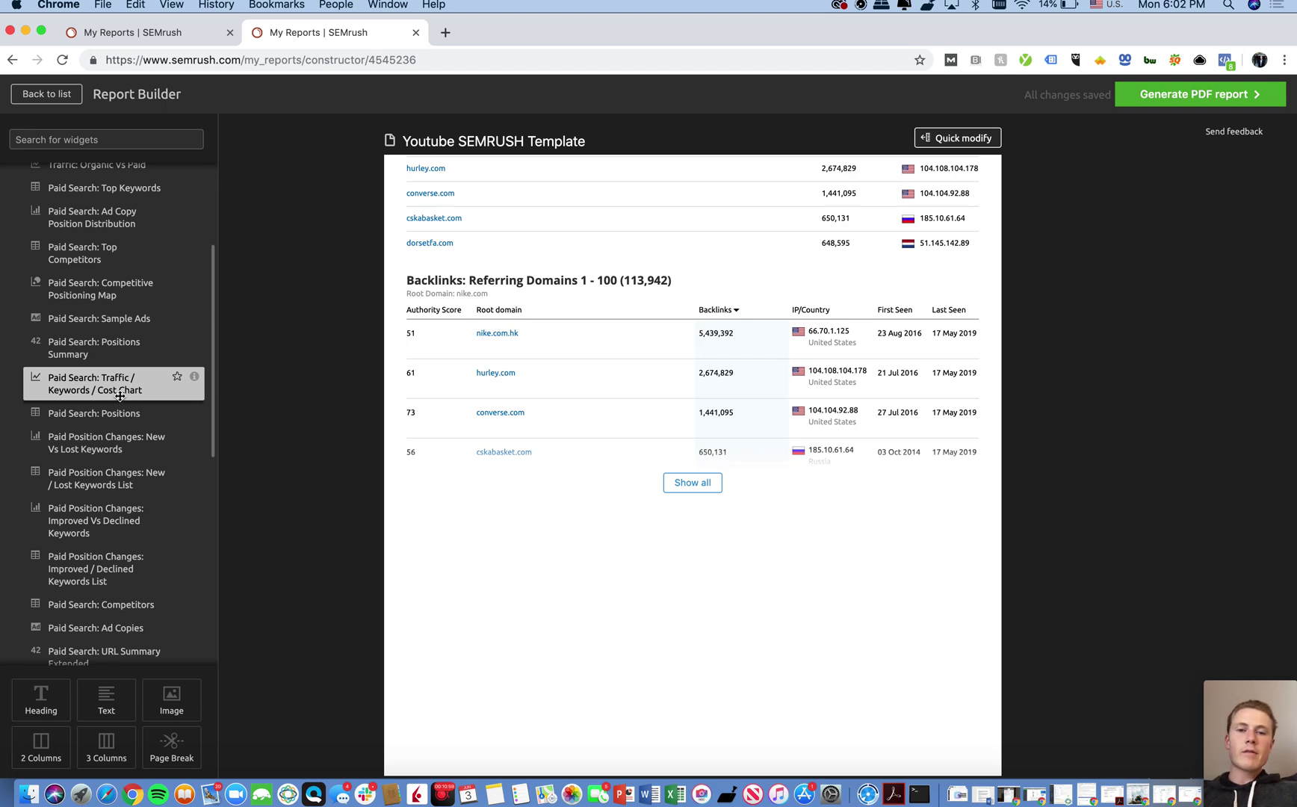
{"action": "scroll", "coordinate": [120, 396], "scroll_direction": "down", "scroll_amount": 3}
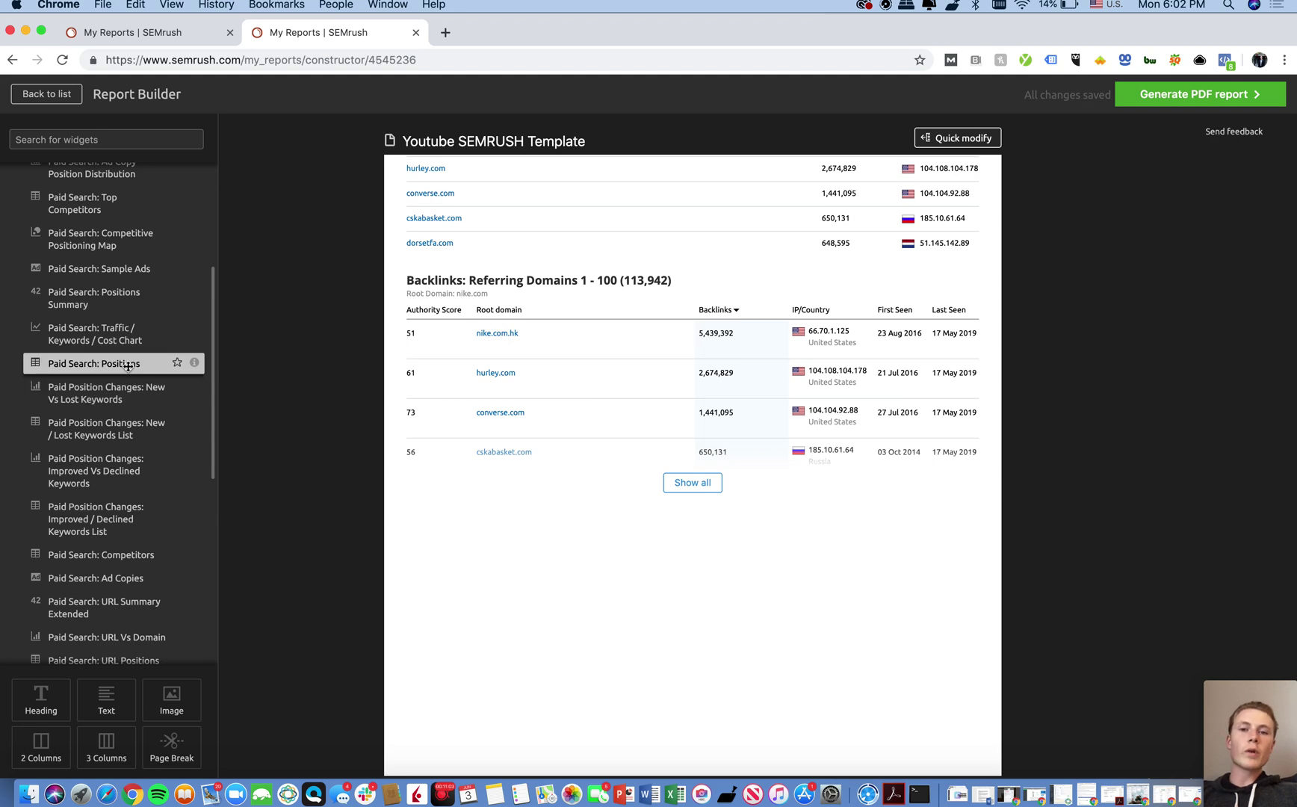
{"action": "scroll", "coordinate": [112, 389], "scroll_direction": "down", "scroll_amount": 2}
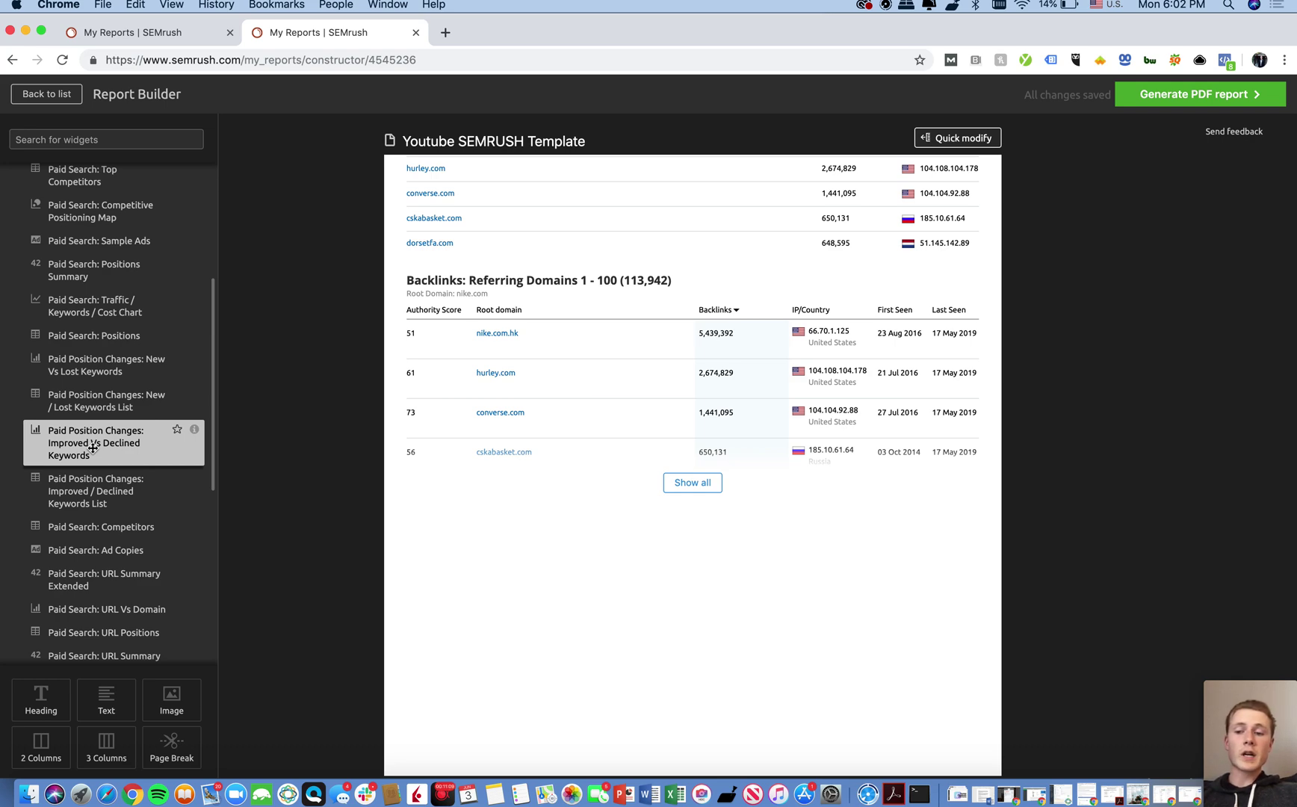
{"action": "scroll", "coordinate": [95, 467], "scroll_direction": "down", "scroll_amount": 4}
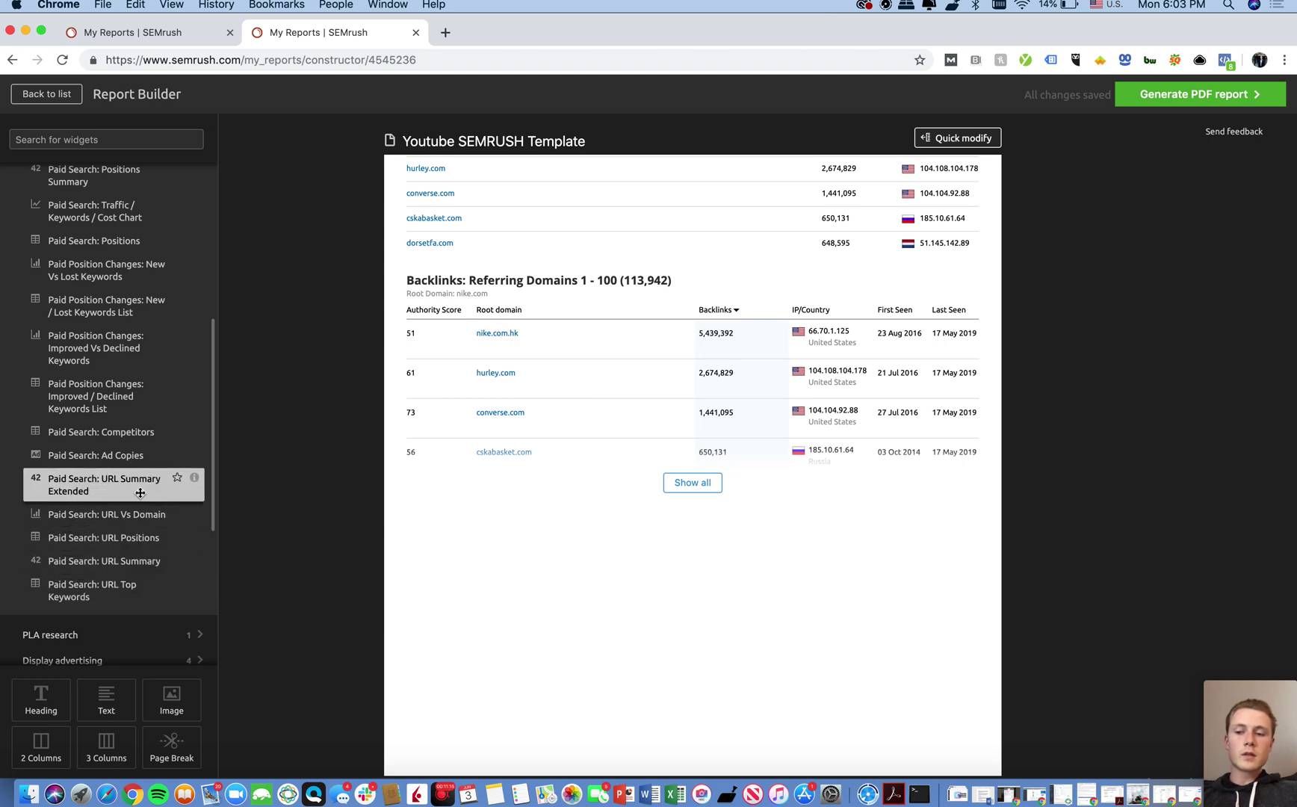
{"action": "scroll", "coordinate": [135, 441], "scroll_direction": "down", "scroll_amount": 8}
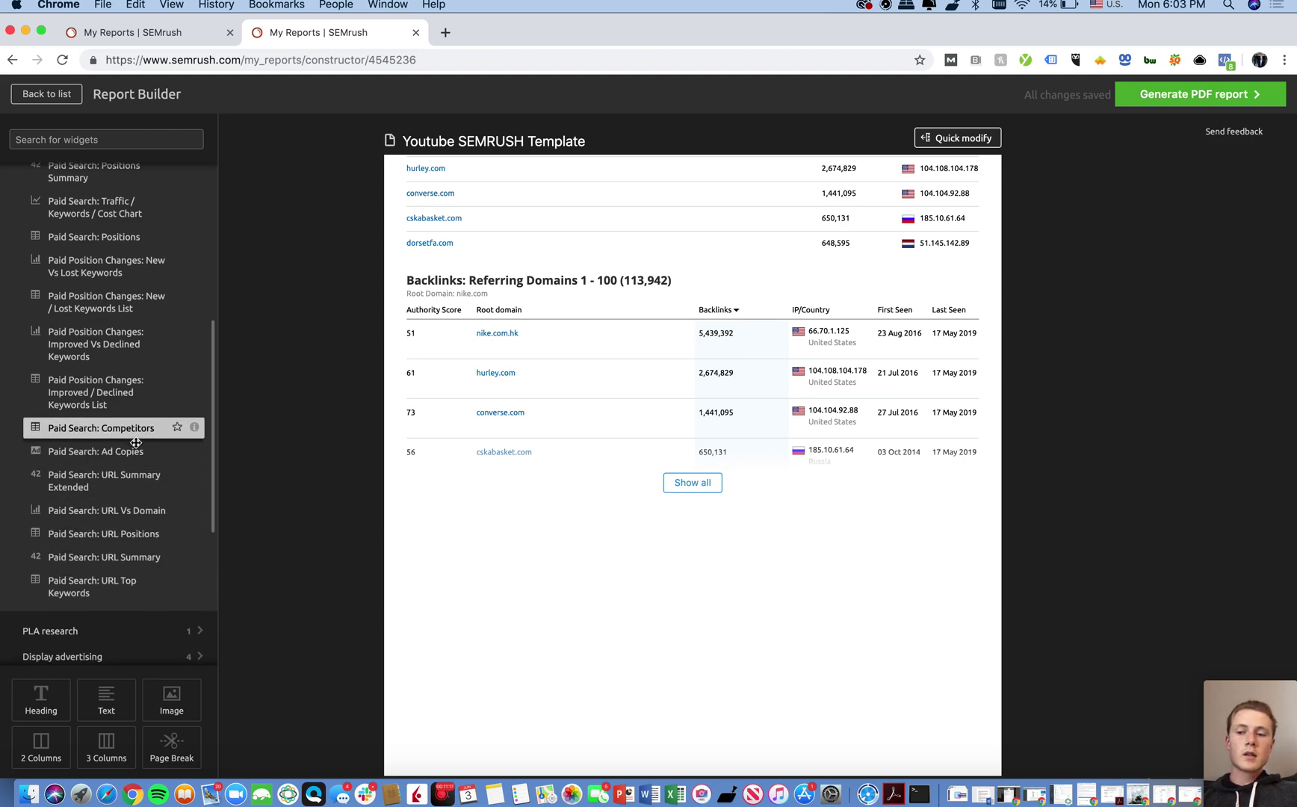
{"action": "left_click", "coordinate": [135, 443]}
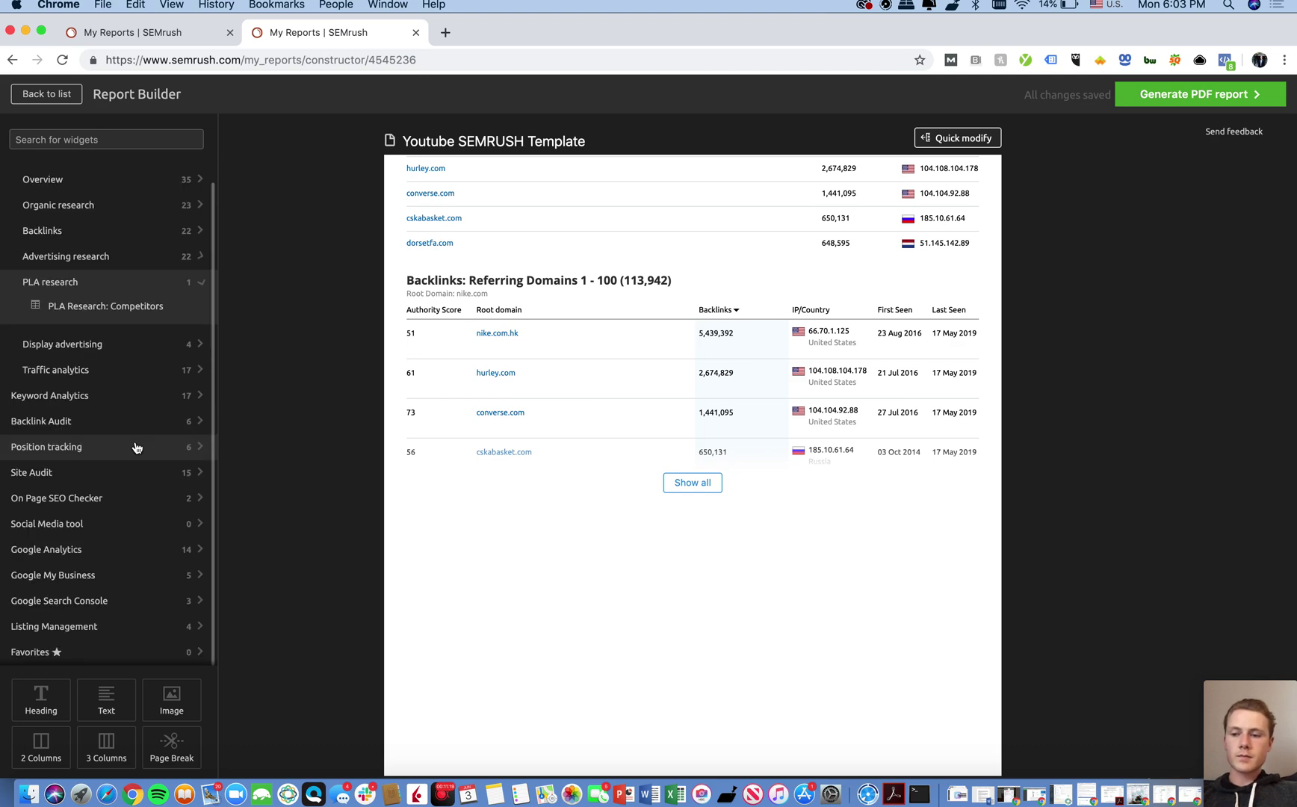
Expand Display advertising and Traffic analytics to list widgets from Traffic Summary to Competitors Comparison
{"action": "scroll", "coordinate": [136, 447], "scroll_direction": "up", "scroll_amount": 1}
{"action": "left_click", "coordinate": [138, 366]}
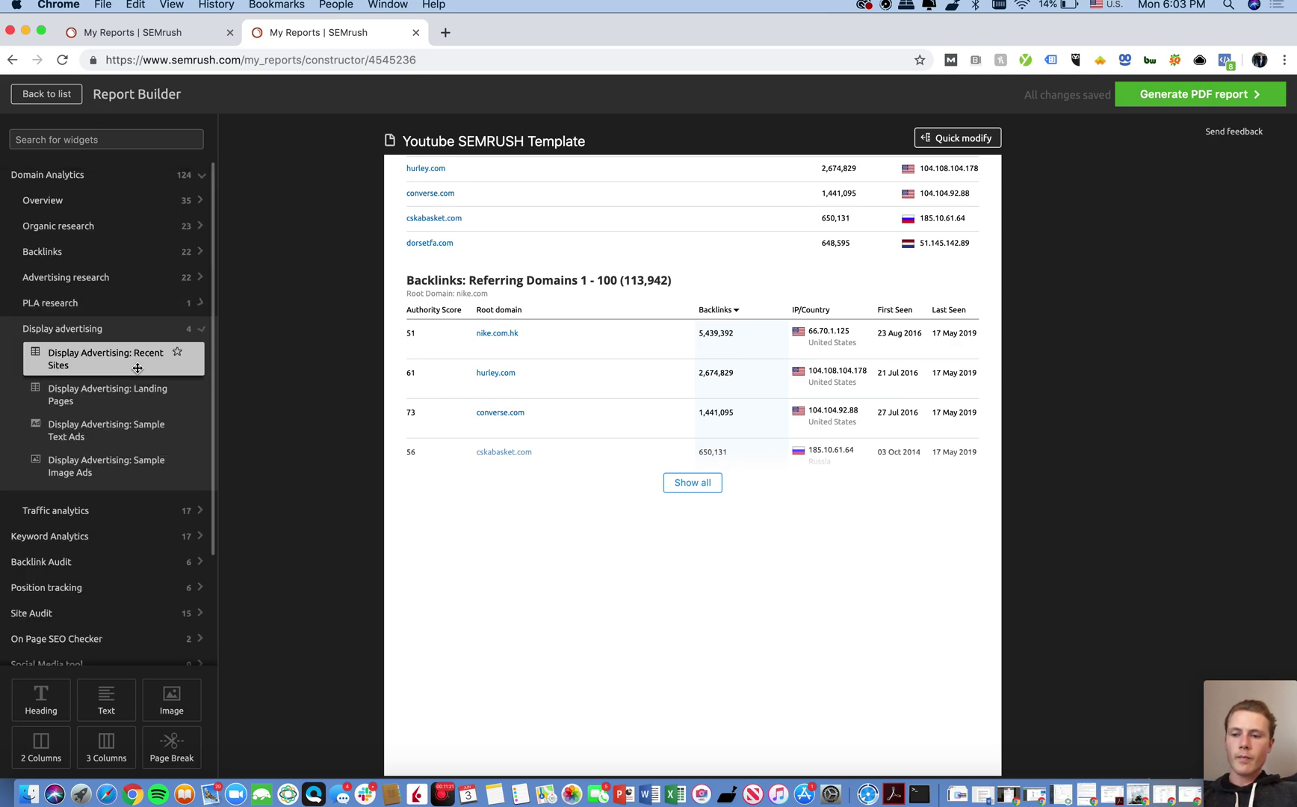
{"action": "scroll", "coordinate": [138, 373], "scroll_direction": "down", "scroll_amount": 4}
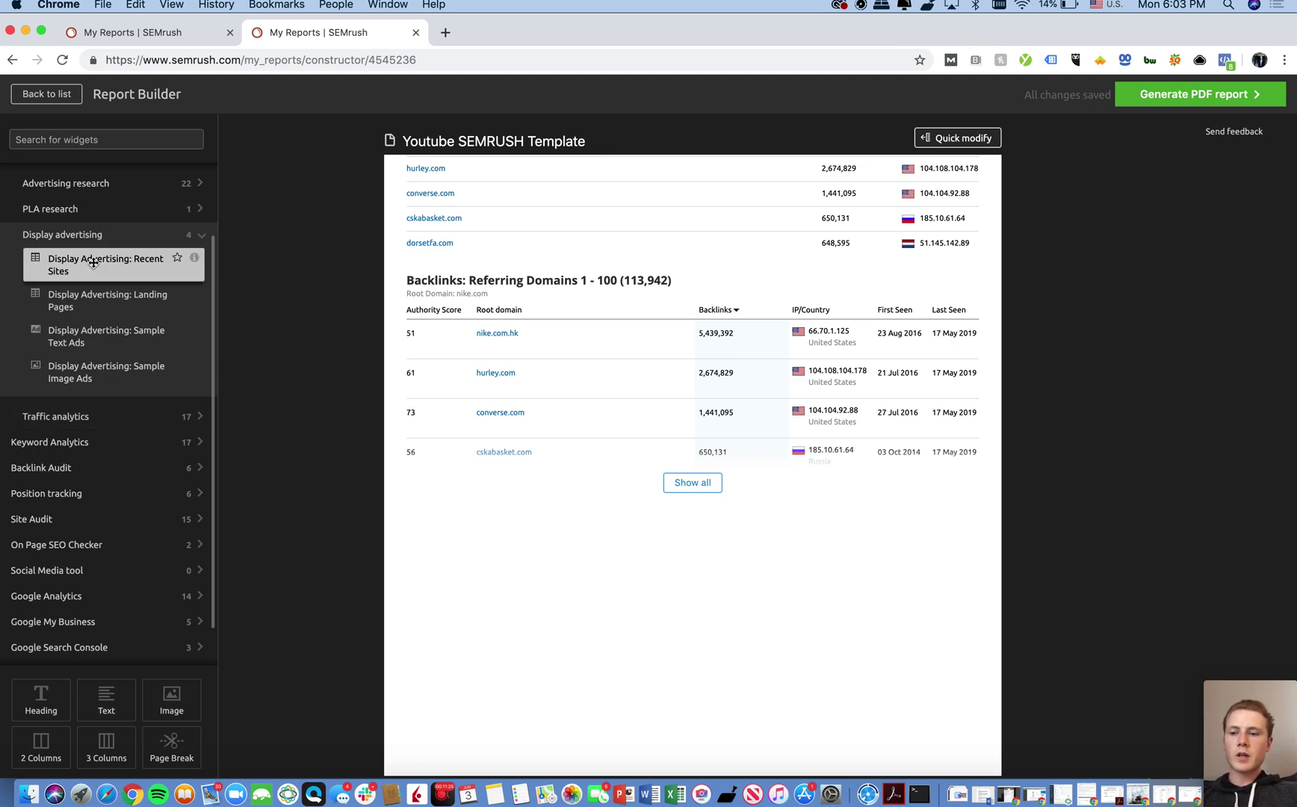
{"action": "left_click", "coordinate": [96, 419]}
{"action": "scroll", "coordinate": [106, 420], "scroll_direction": "down", "scroll_amount": 3}
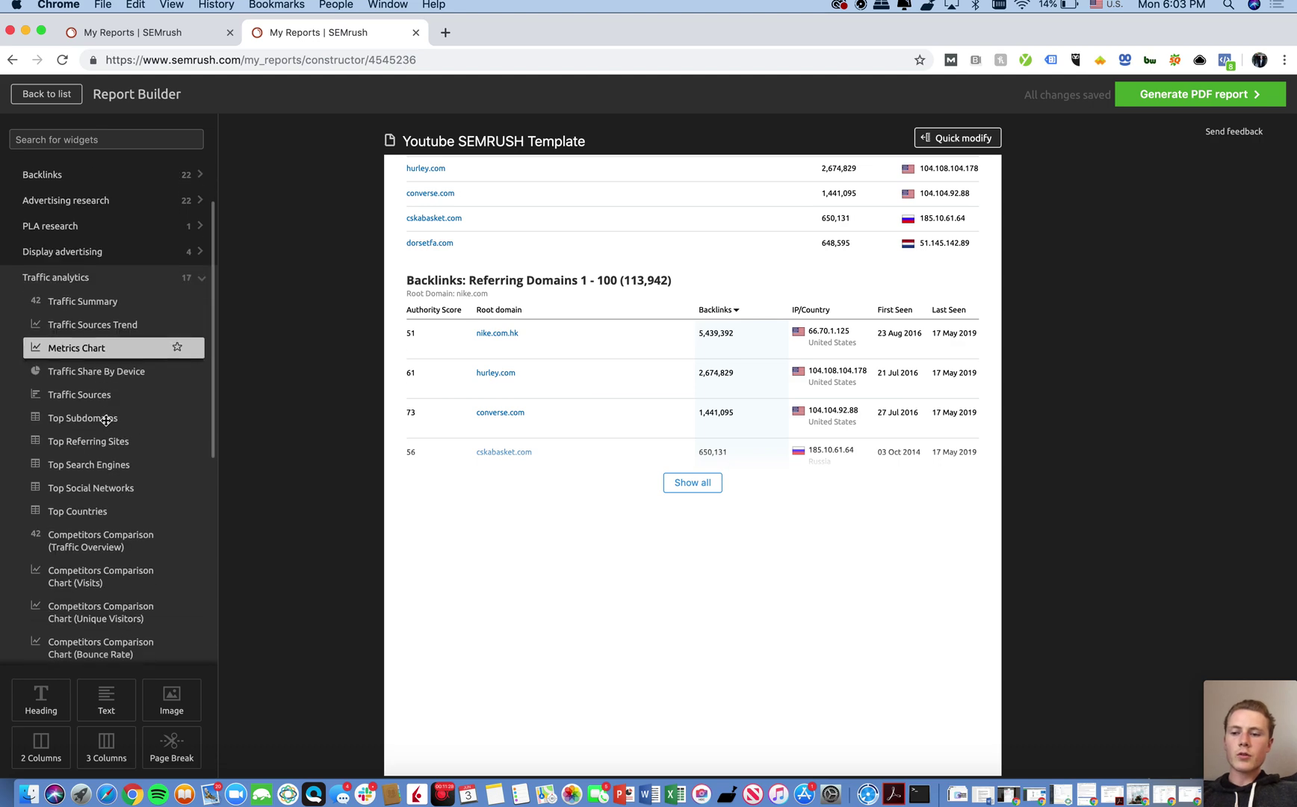
{"action": "scroll", "coordinate": [105, 420], "scroll_direction": "down", "scroll_amount": 1}
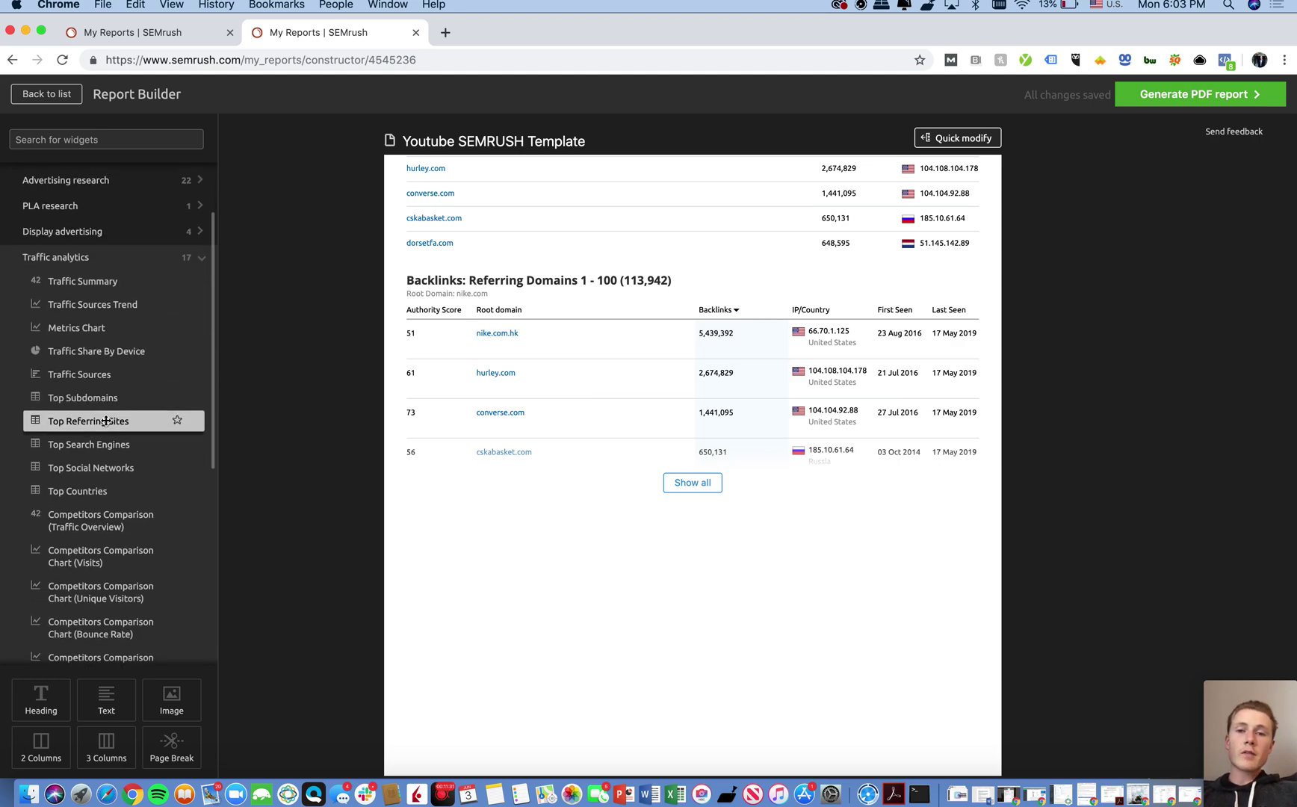
Add a Traffic Analytics: Traffic Sources chart for nike.com below the referring-domains table
{"action": "left_click_drag", "start_coordinate": [80, 379], "coordinate": [613, 516]}
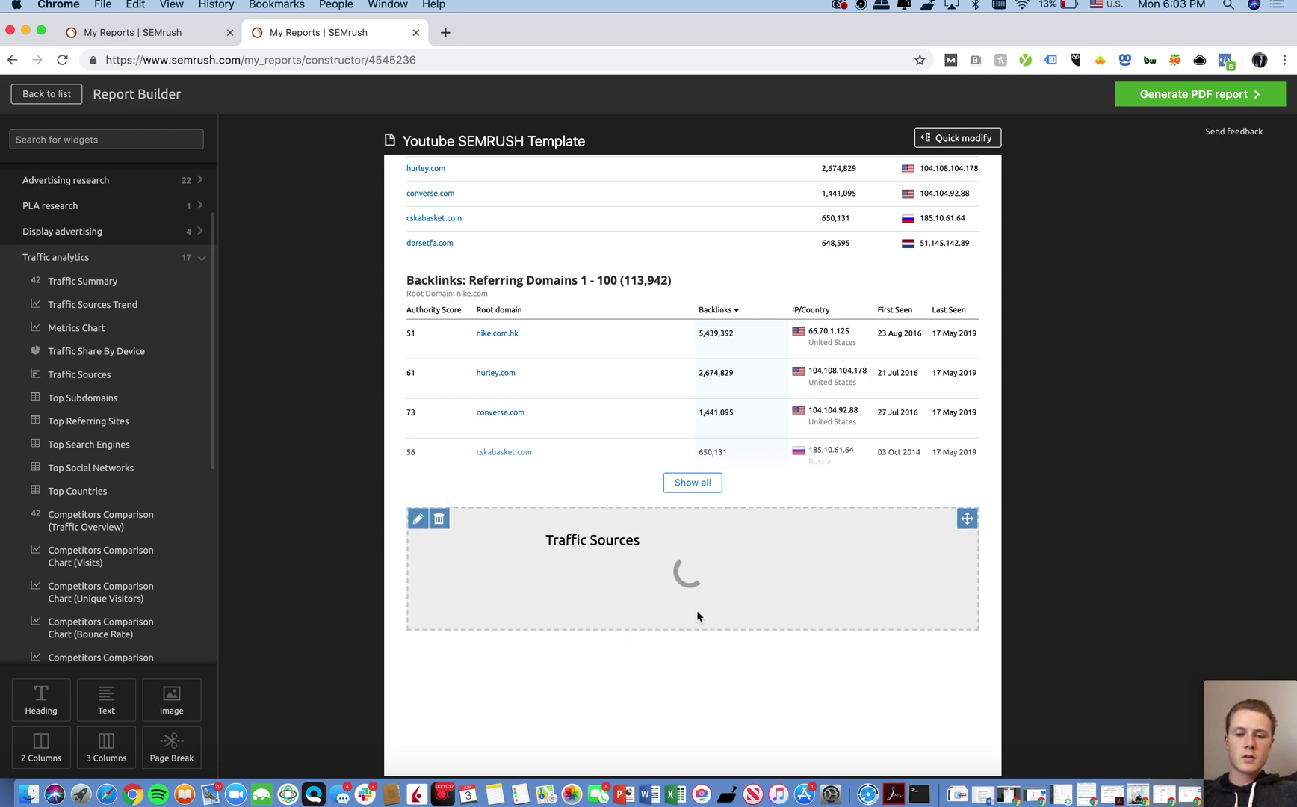
{"action": "scroll", "coordinate": [696, 616], "scroll_direction": "down", "scroll_amount": 3}
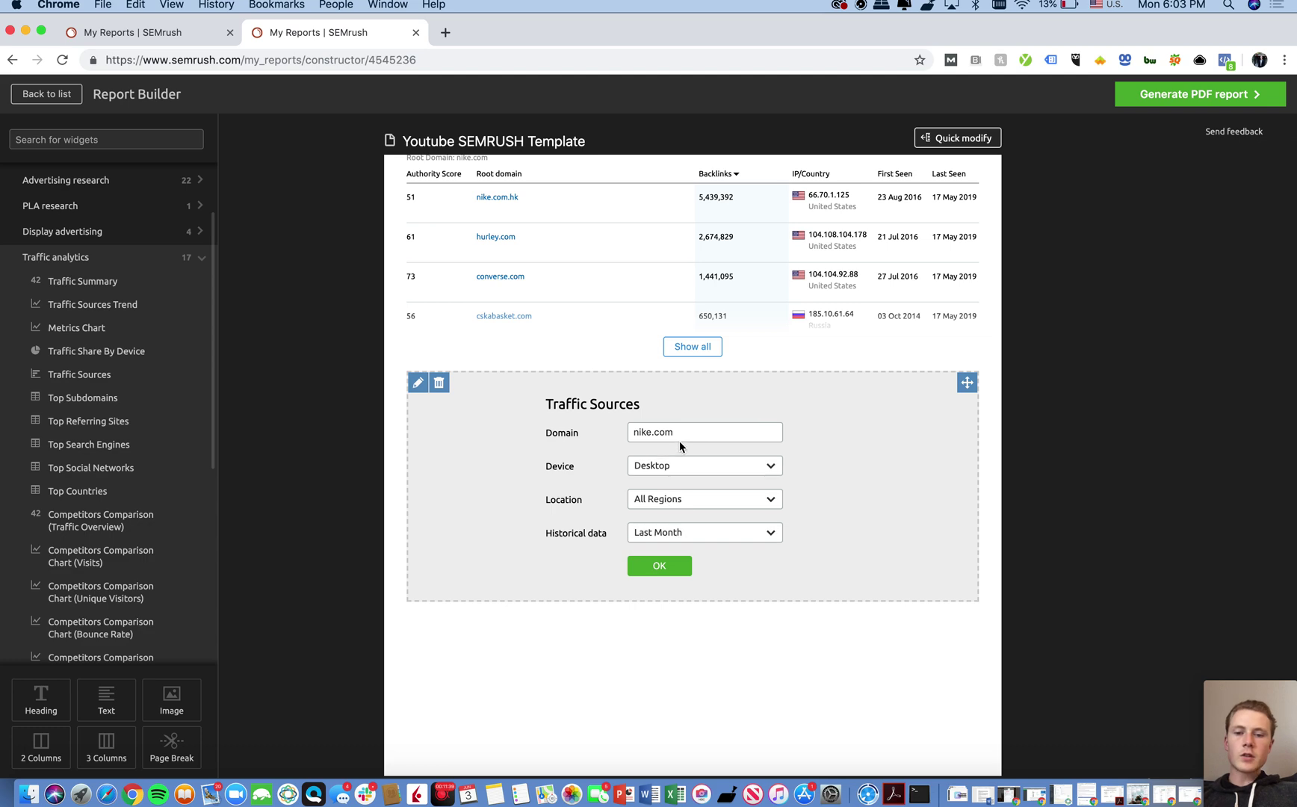
{"action": "left_click_drag", "start_coordinate": [682, 433], "coordinate": [623, 435]}
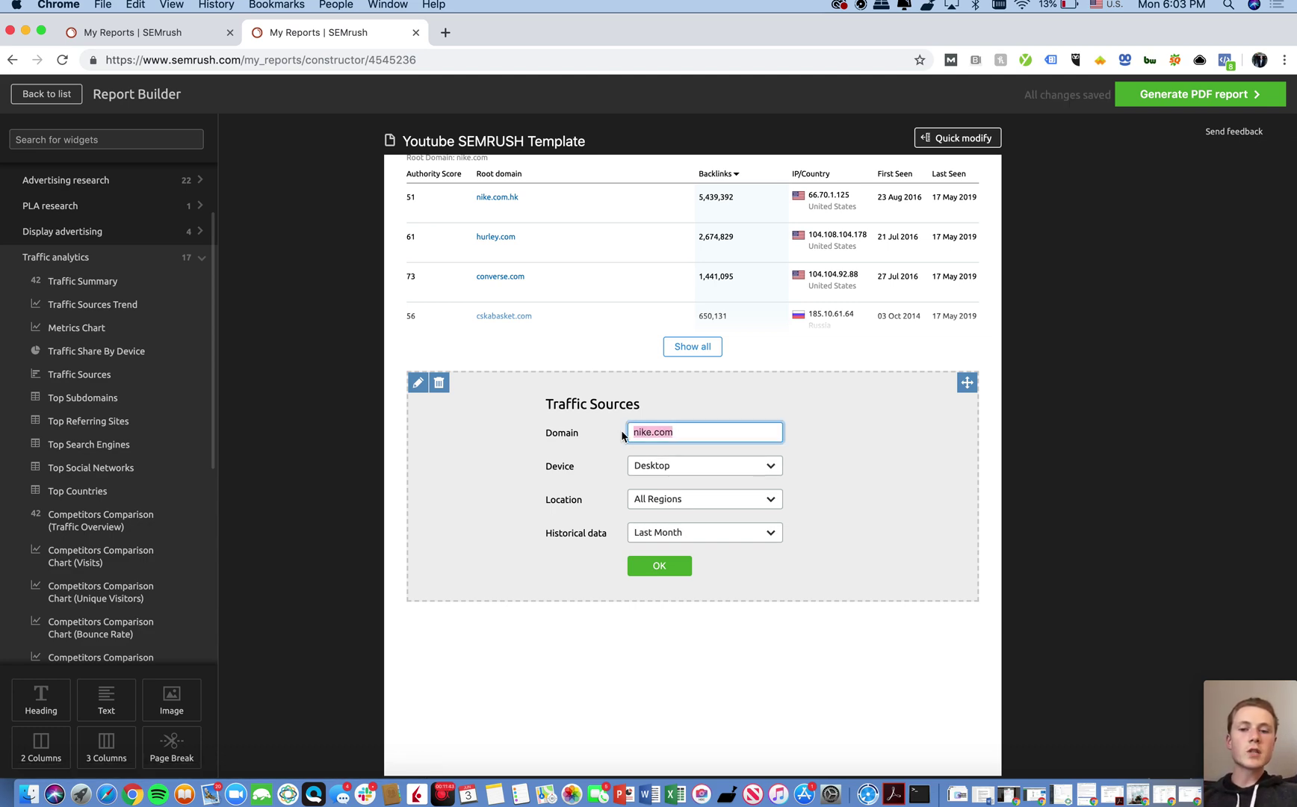
{"action": "left_click", "coordinate": [661, 566]}
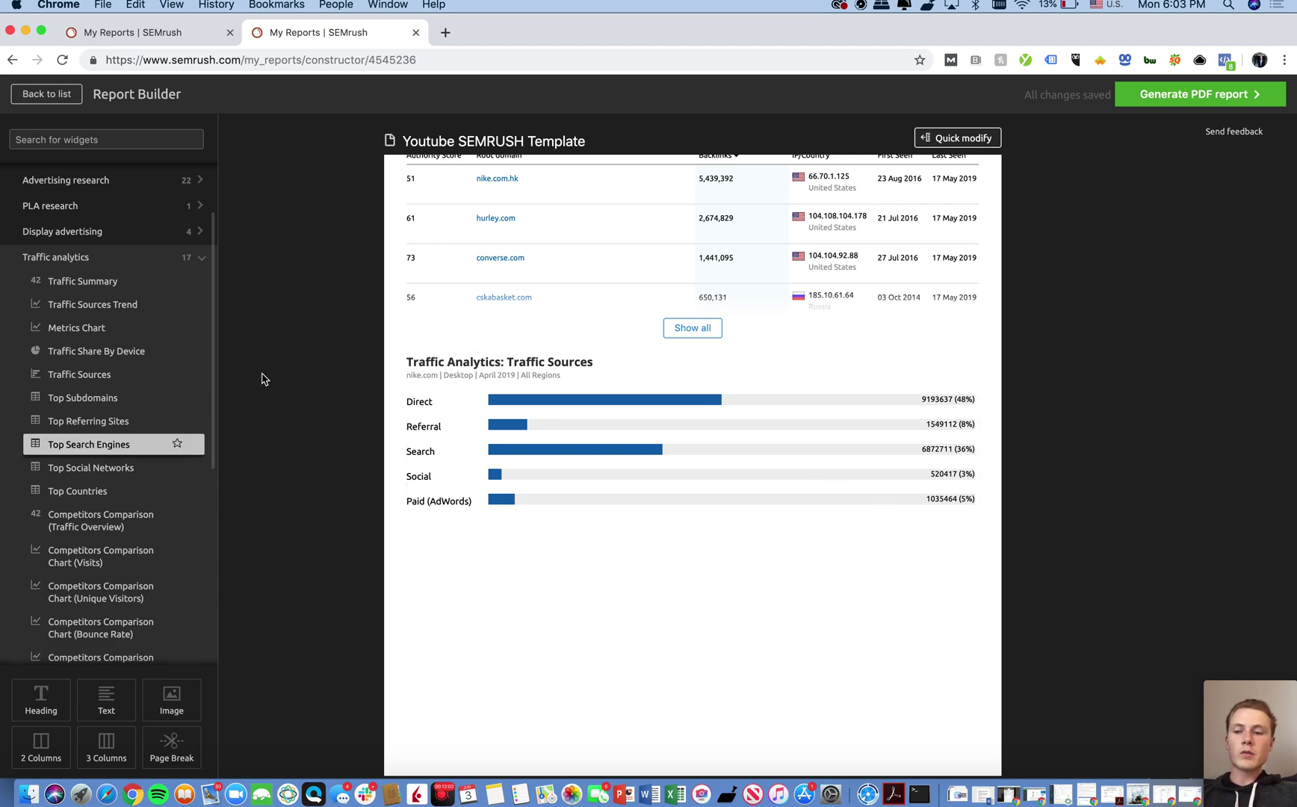
{"action": "scroll", "coordinate": [117, 397], "scroll_direction": "down", "scroll_amount": 7}
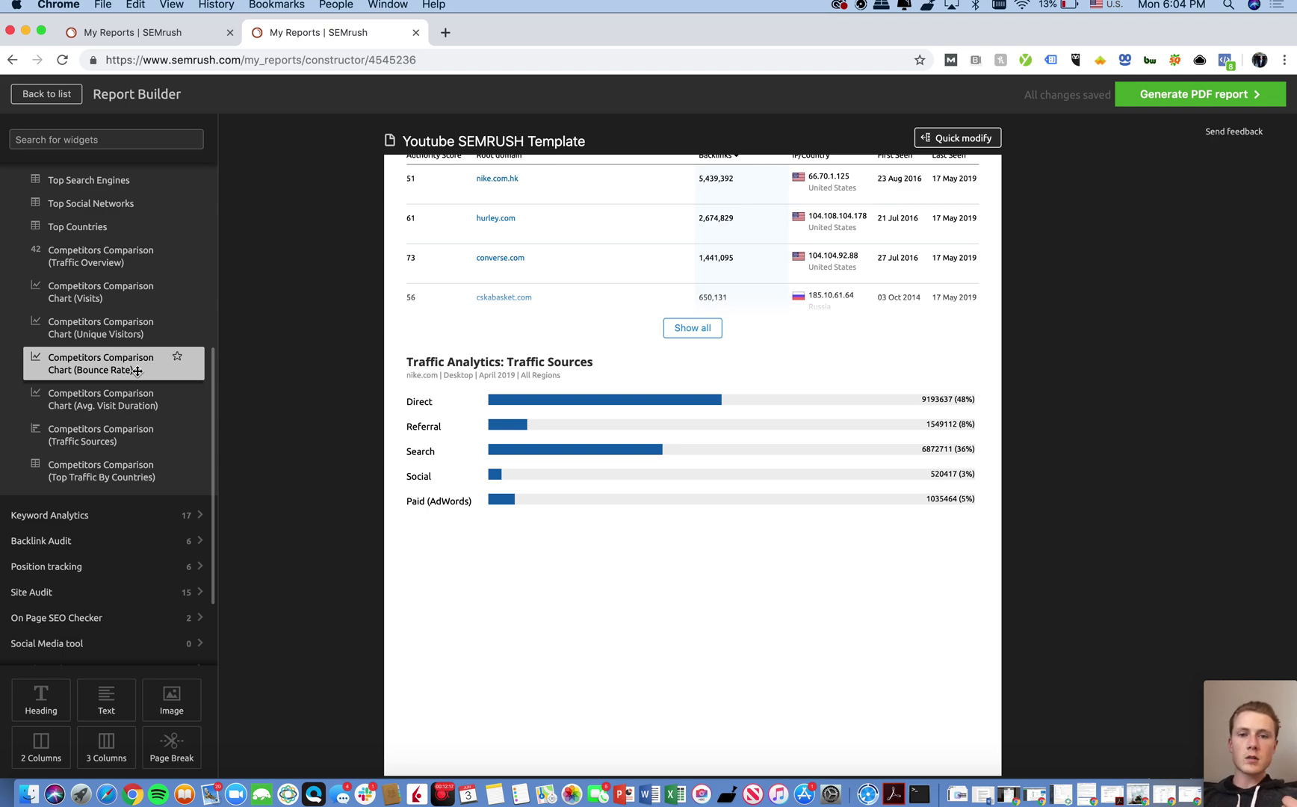
{"action": "scroll", "coordinate": [105, 396], "scroll_direction": "down", "scroll_amount": 4}
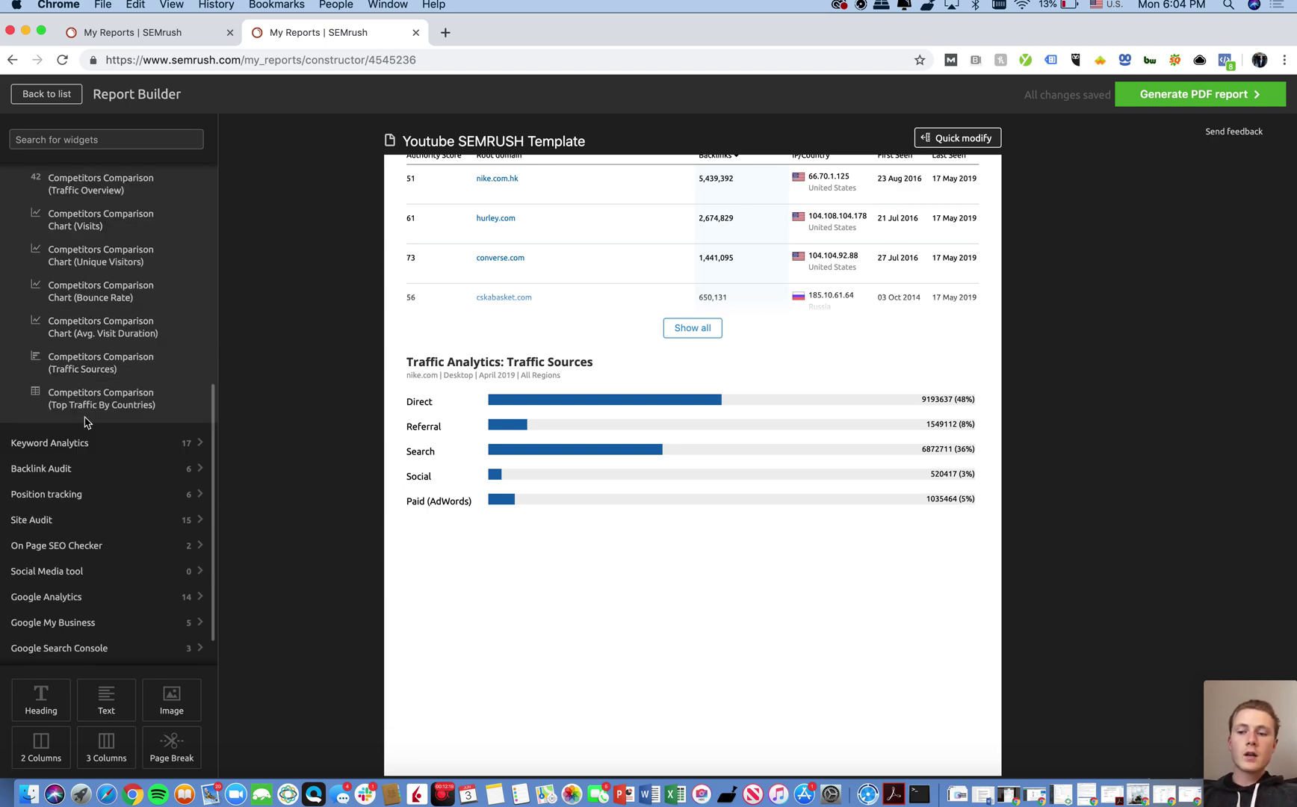
Expand Keyword Analytics and list its Overview widgets
{"action": "left_click", "coordinate": [99, 394]}
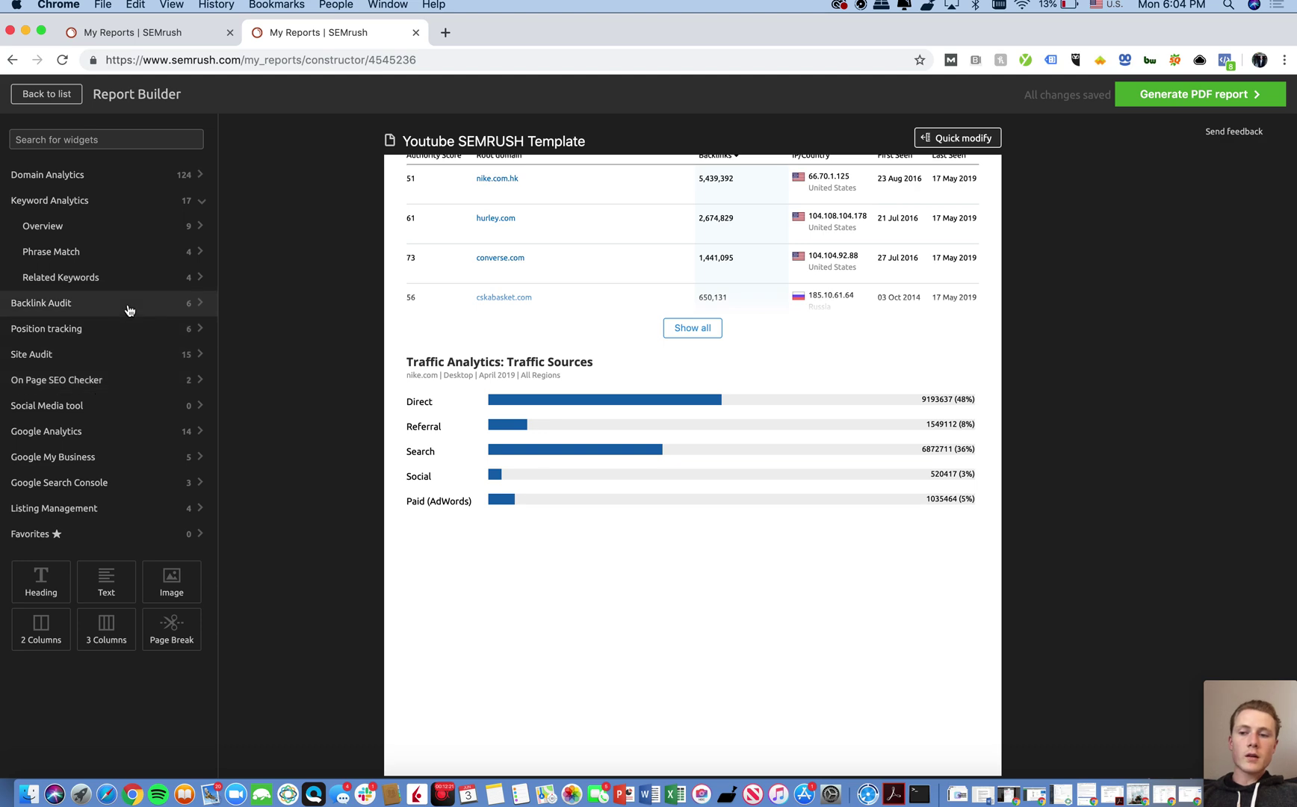
{"action": "left_click", "coordinate": [117, 228]}
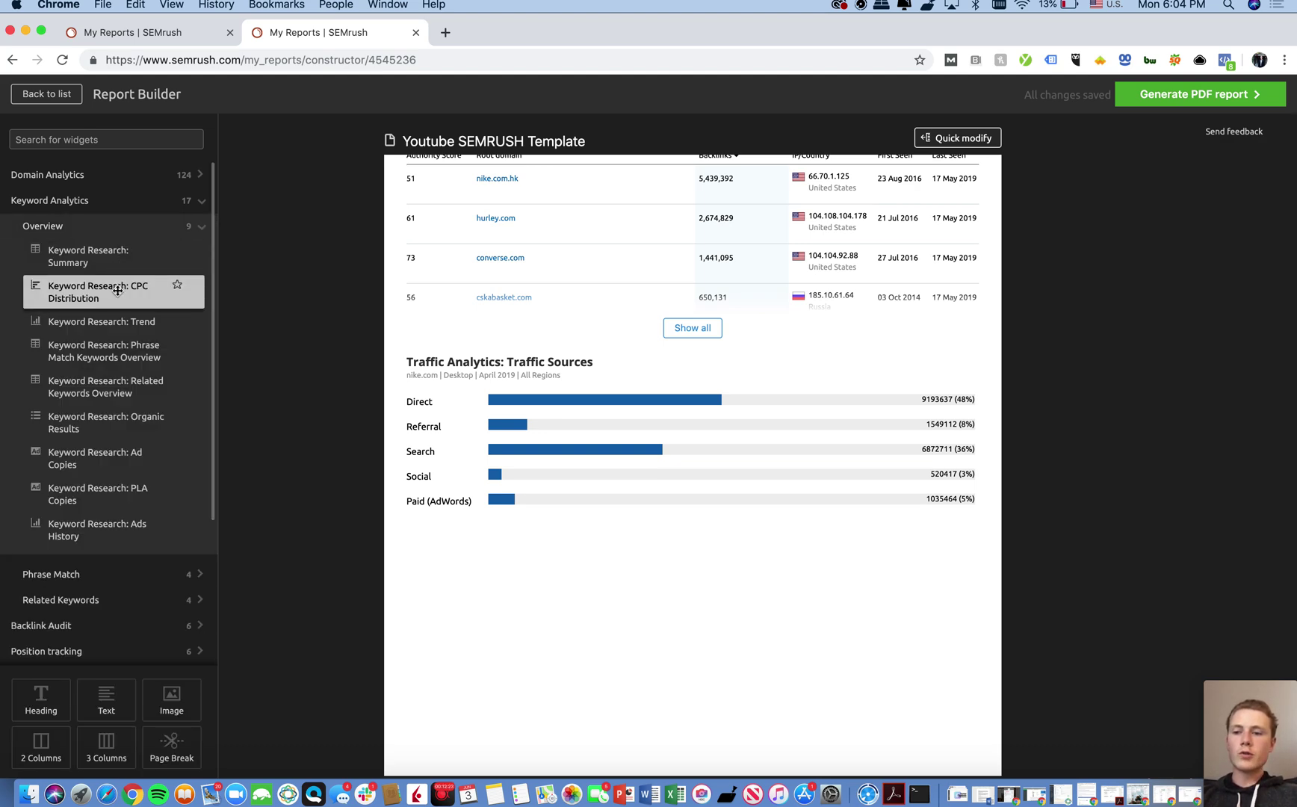
{"action": "scroll", "coordinate": [116, 295], "scroll_direction": "down", "scroll_amount": 1}
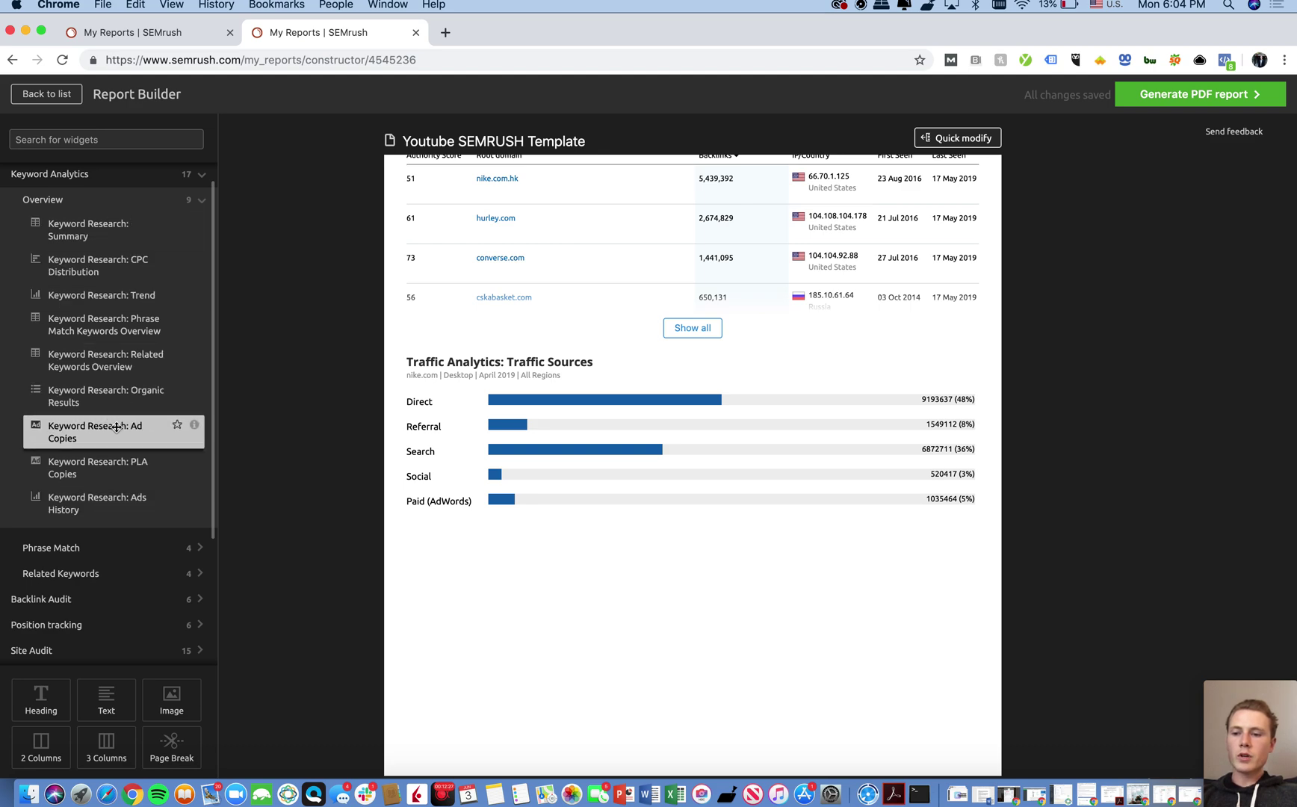
Add an Organic Results widget for keyword 'shoes', positions 1-20, below Traffic Sources
{"action": "left_click_drag", "start_coordinate": [124, 407], "coordinate": [723, 560]}
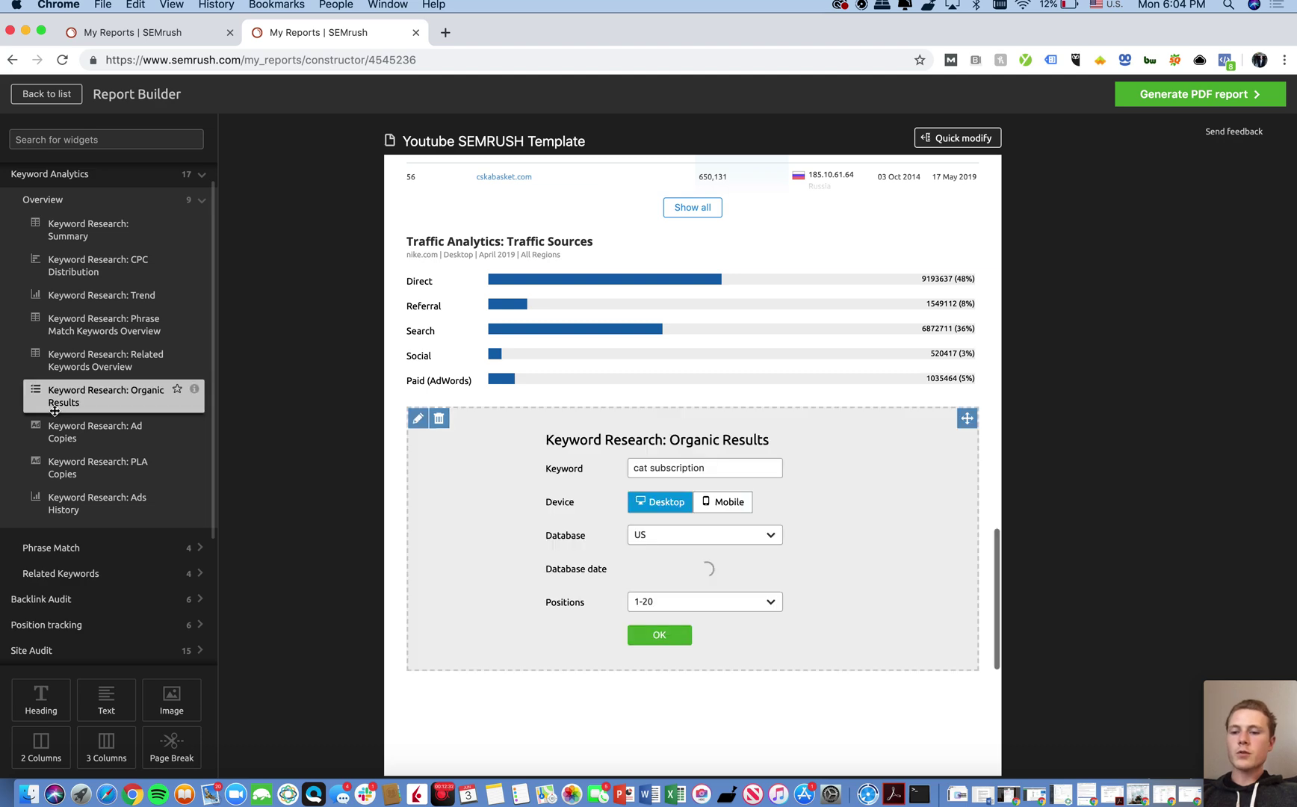
{"action": "left_click", "coordinate": [704, 468]}
{"action": "left_click_drag", "start_coordinate": [704, 468], "coordinate": [614, 473]}
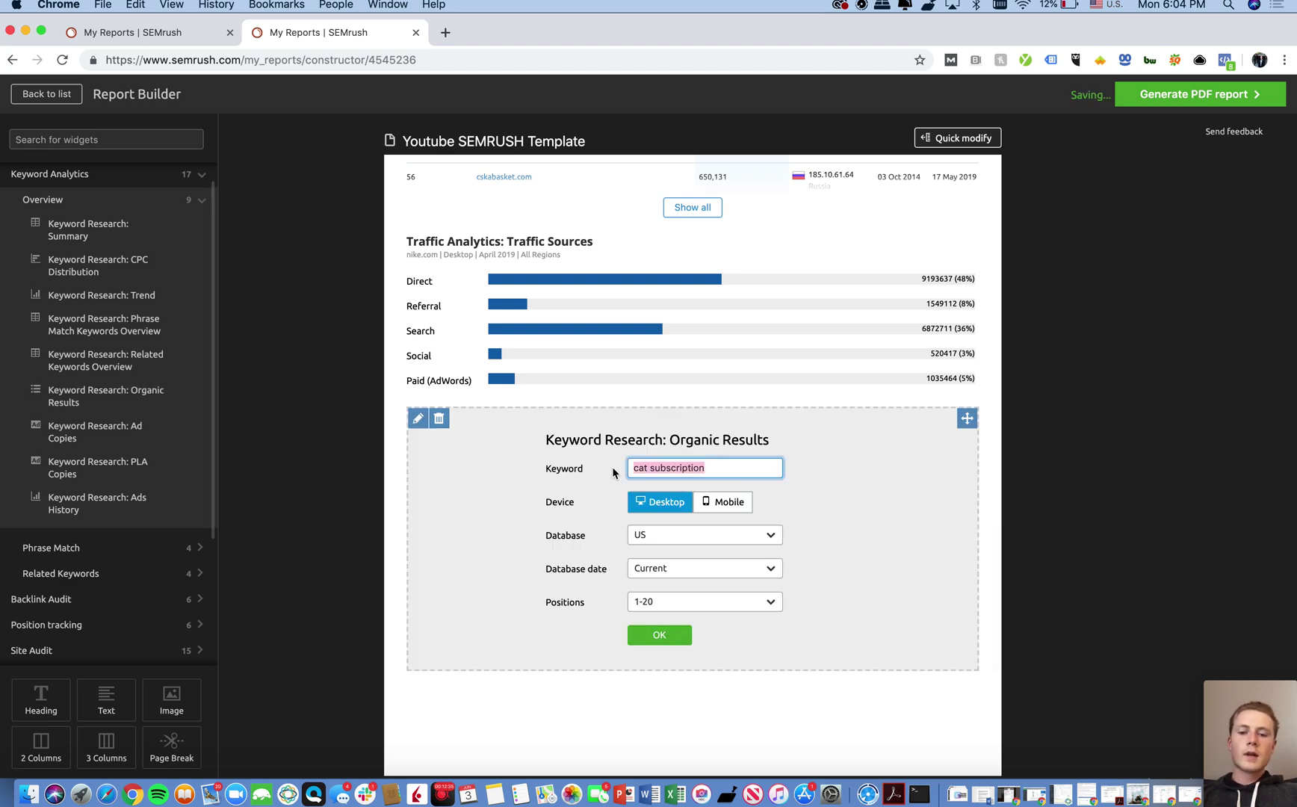
{"action": "type", "text": "shoes"}
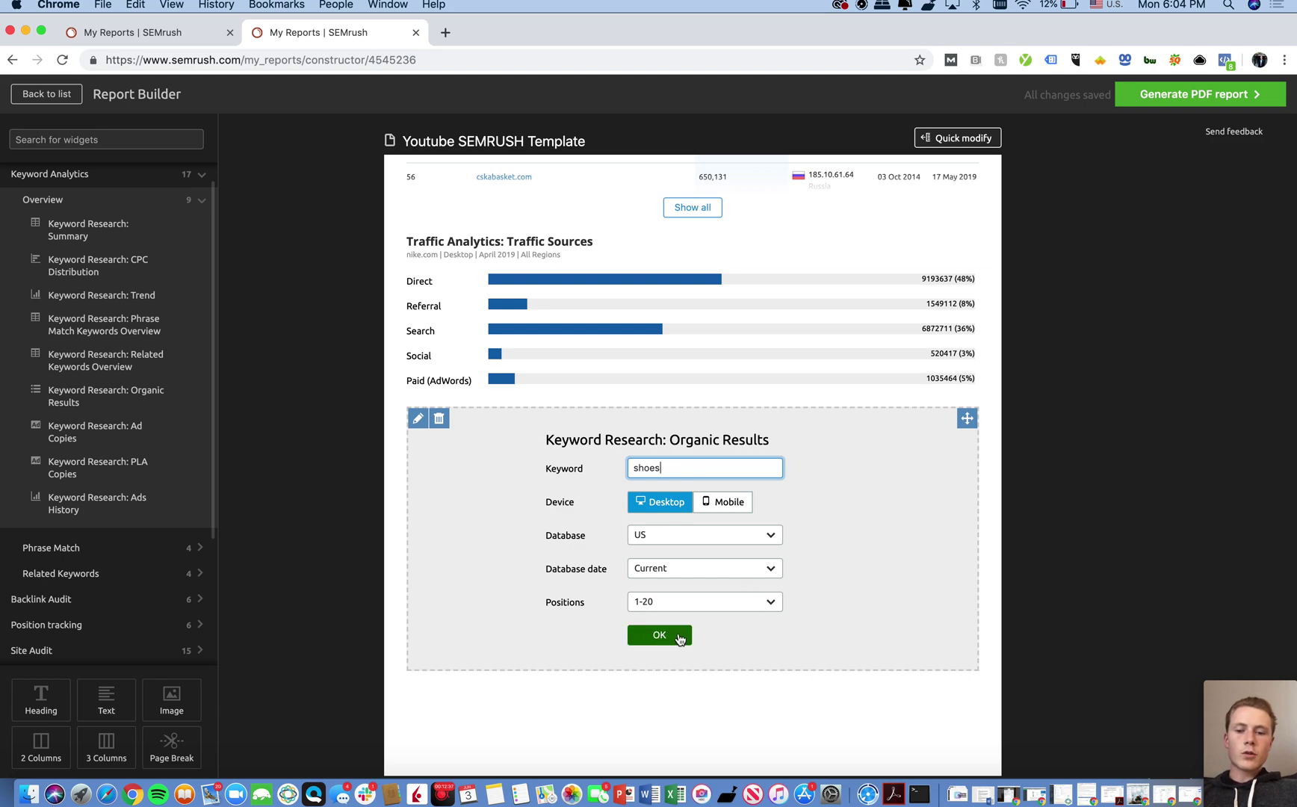
{"action": "left_click", "coordinate": [670, 607]}
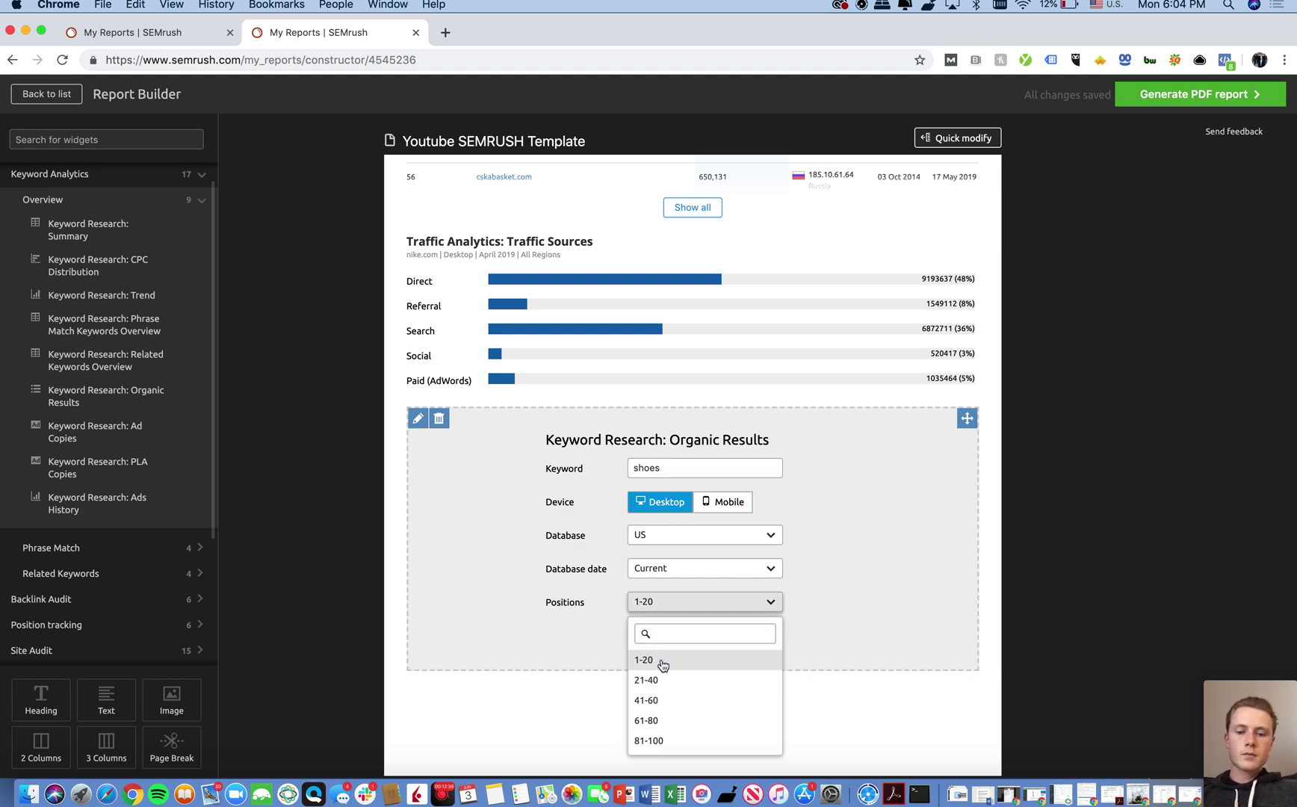
{"action": "left_click", "coordinate": [669, 659]}
{"action": "left_click", "coordinate": [669, 636]}
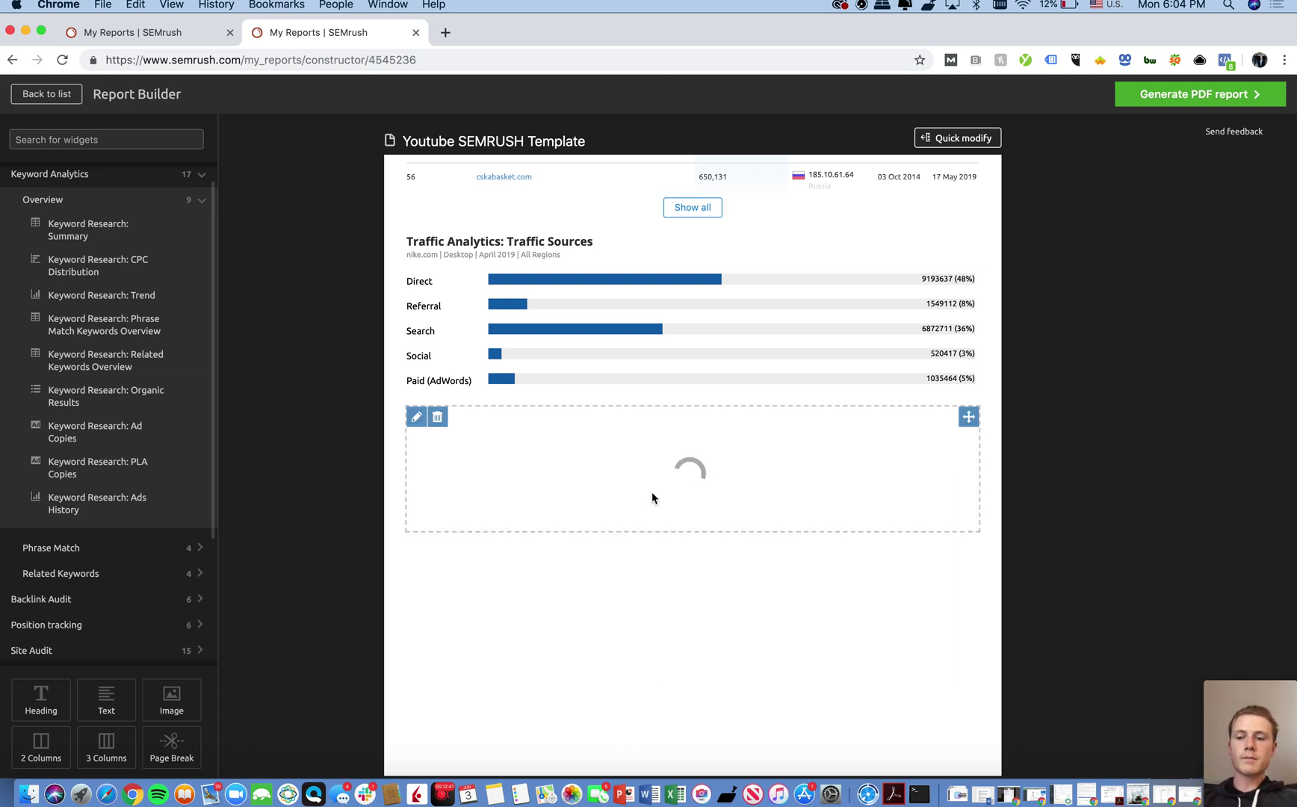
{"action": "scroll", "coordinate": [652, 491], "scroll_direction": "down", "scroll_amount": 3}
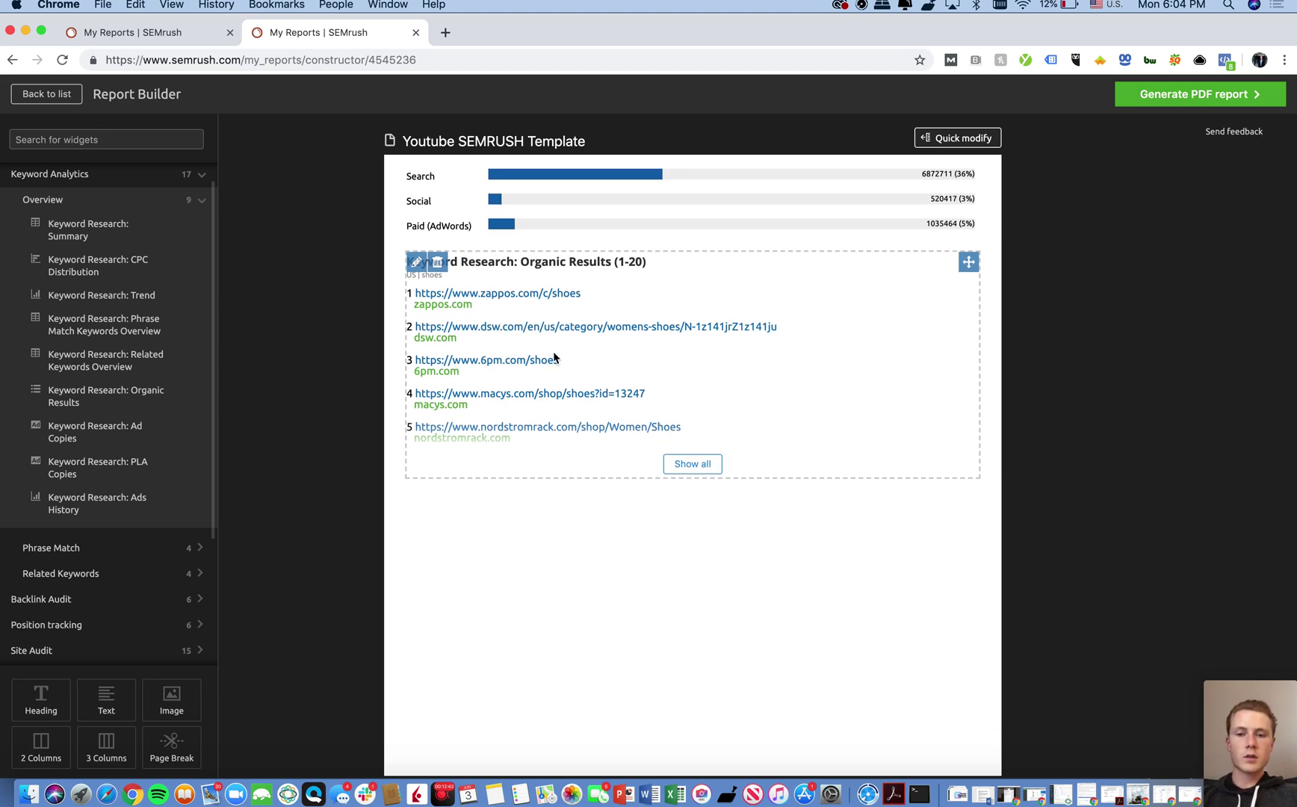
{"action": "scroll", "coordinate": [97, 432], "scroll_direction": "down", "scroll_amount": 1}
{"action": "scroll", "coordinate": [97, 434], "scroll_direction": "down", "scroll_amount": 5}
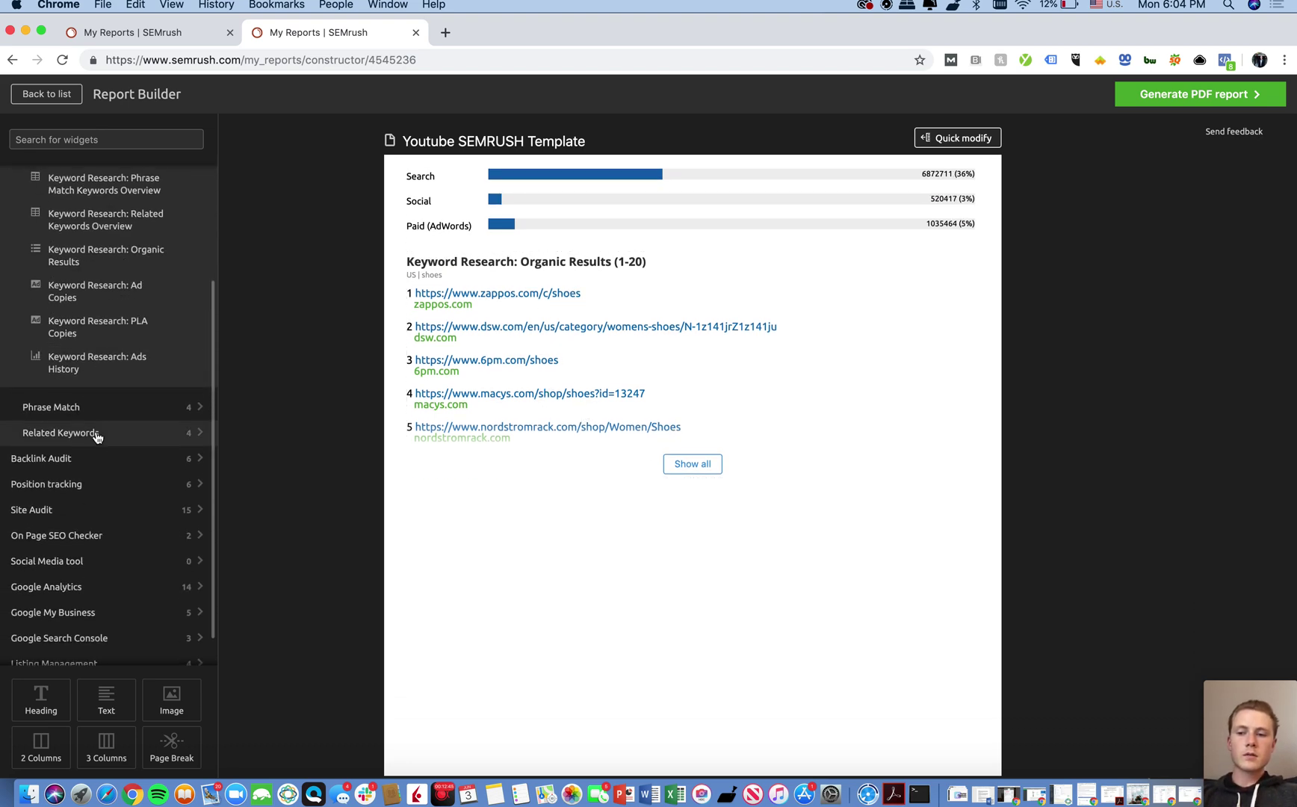
{"action": "scroll", "coordinate": [97, 433], "scroll_direction": "up", "scroll_amount": 6}
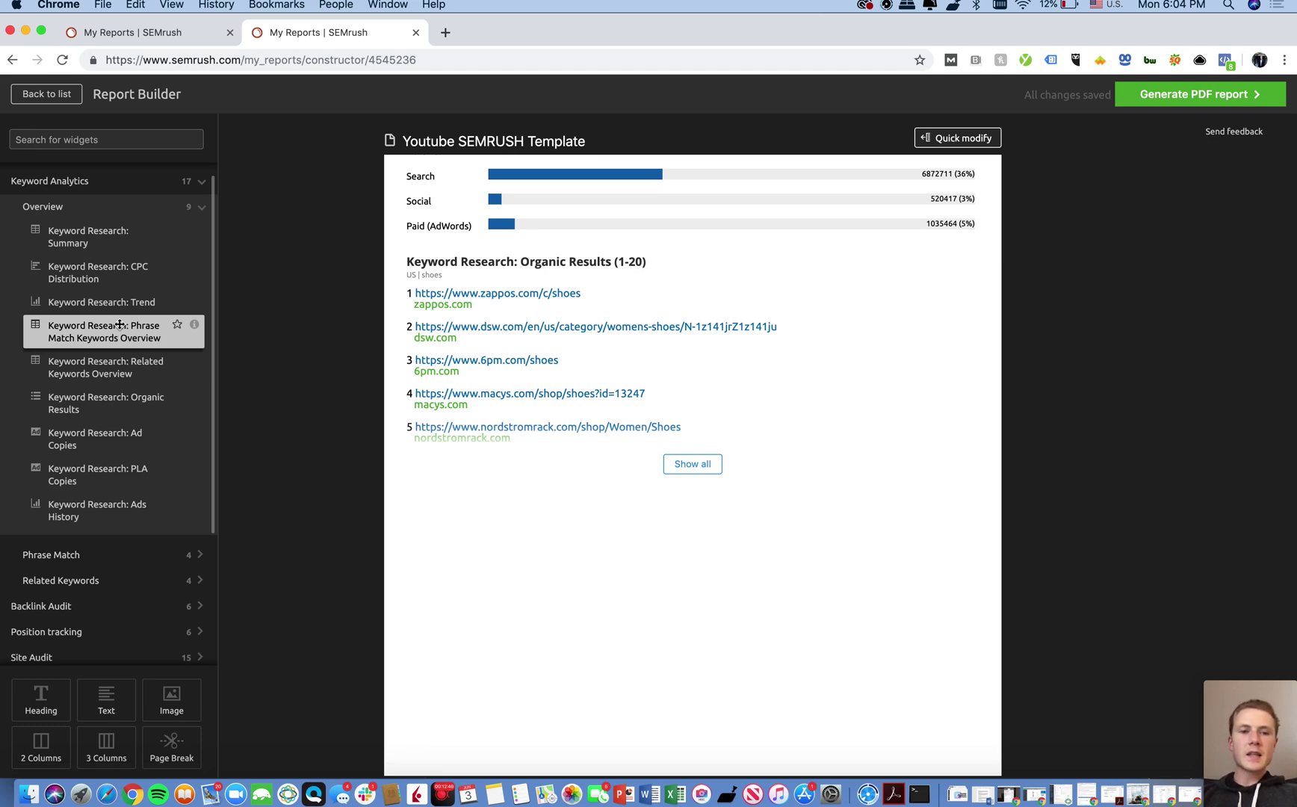
{"action": "scroll", "coordinate": [119, 324], "scroll_direction": "down", "scroll_amount": 5}
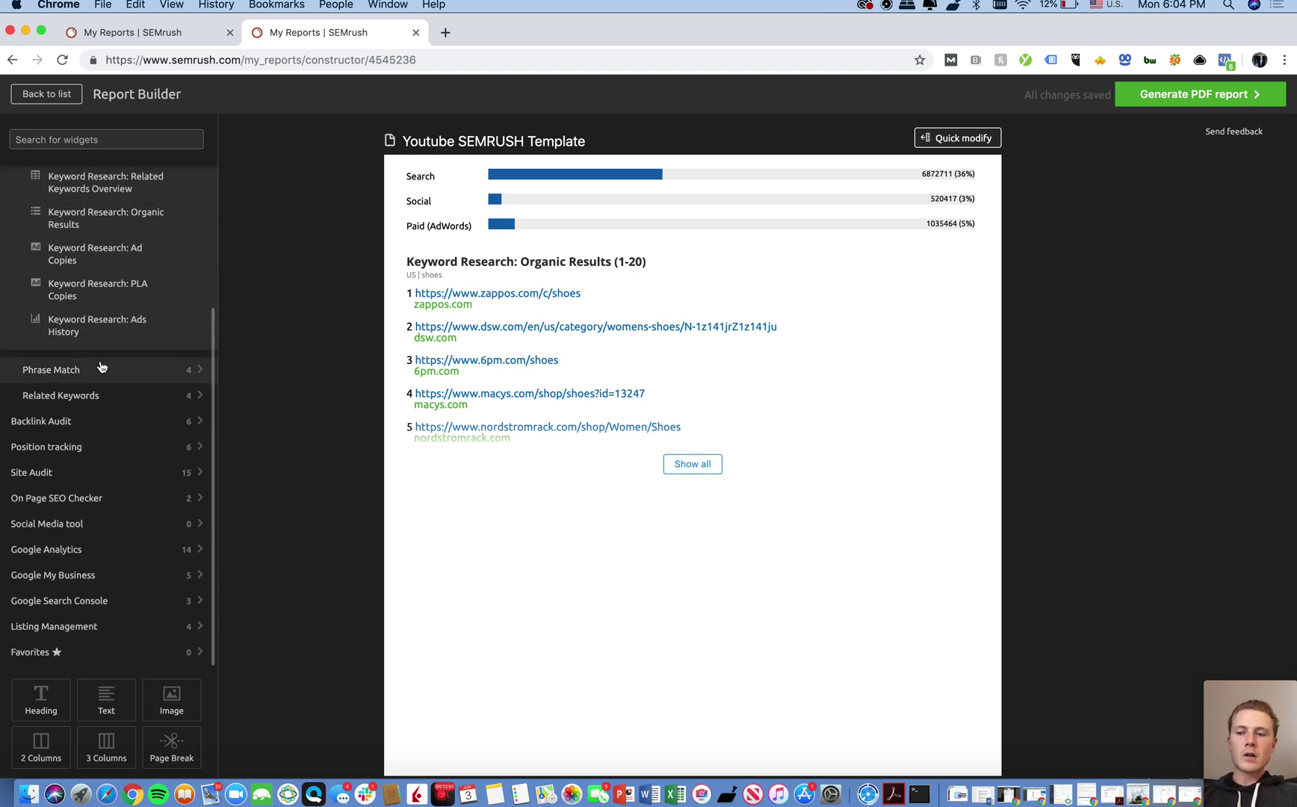
Add a Phrase Match keyword table for 'shoes' below Organic Results and show all rows
{"action": "left_click", "coordinate": [102, 367]}
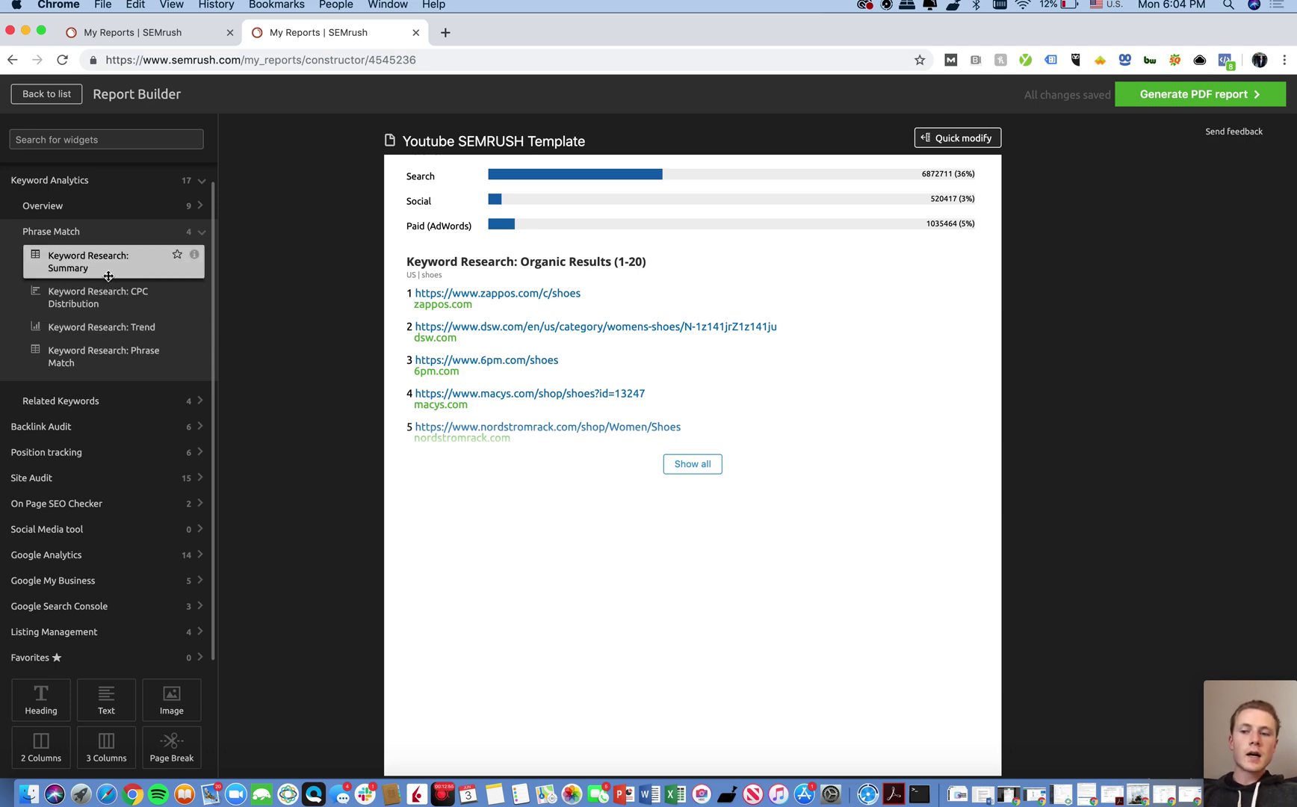
{"action": "left_click_drag", "start_coordinate": [88, 359], "coordinate": [620, 520]}
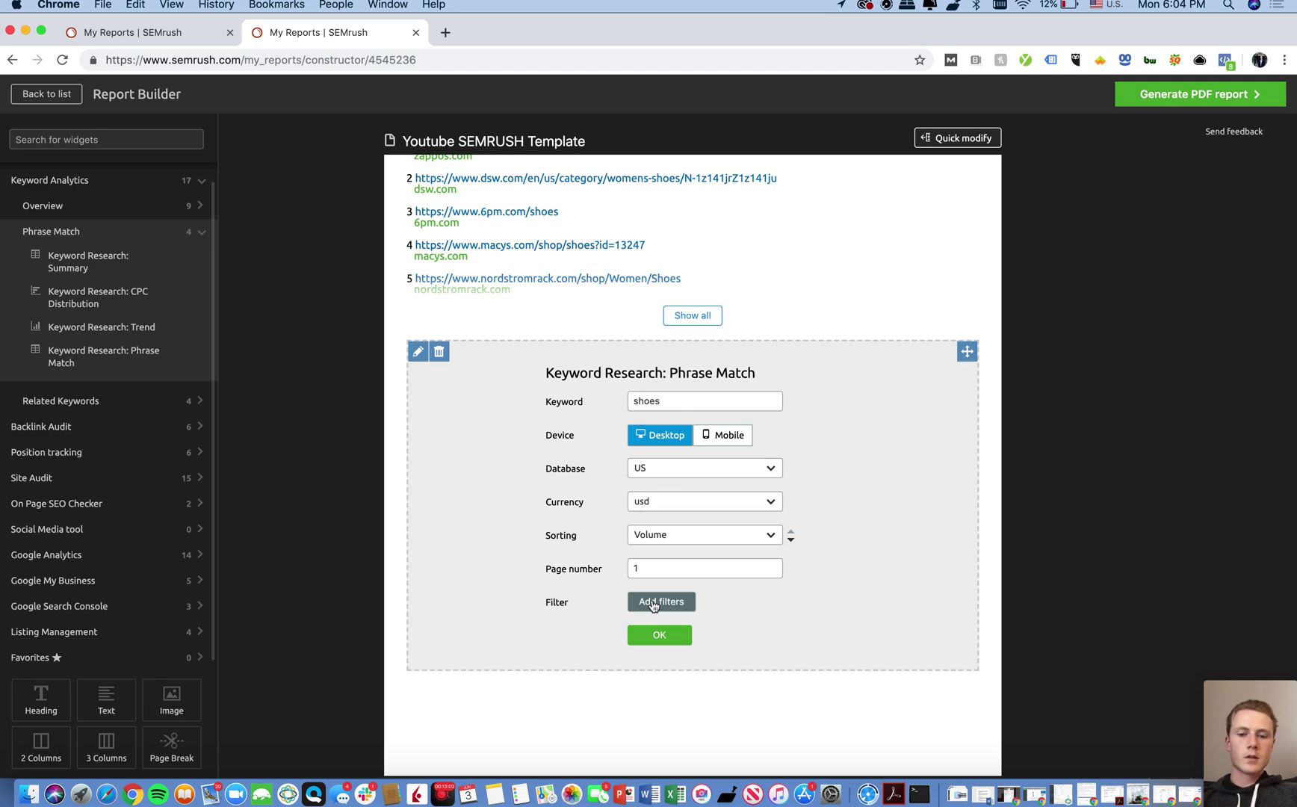
{"action": "left_click", "coordinate": [662, 637]}
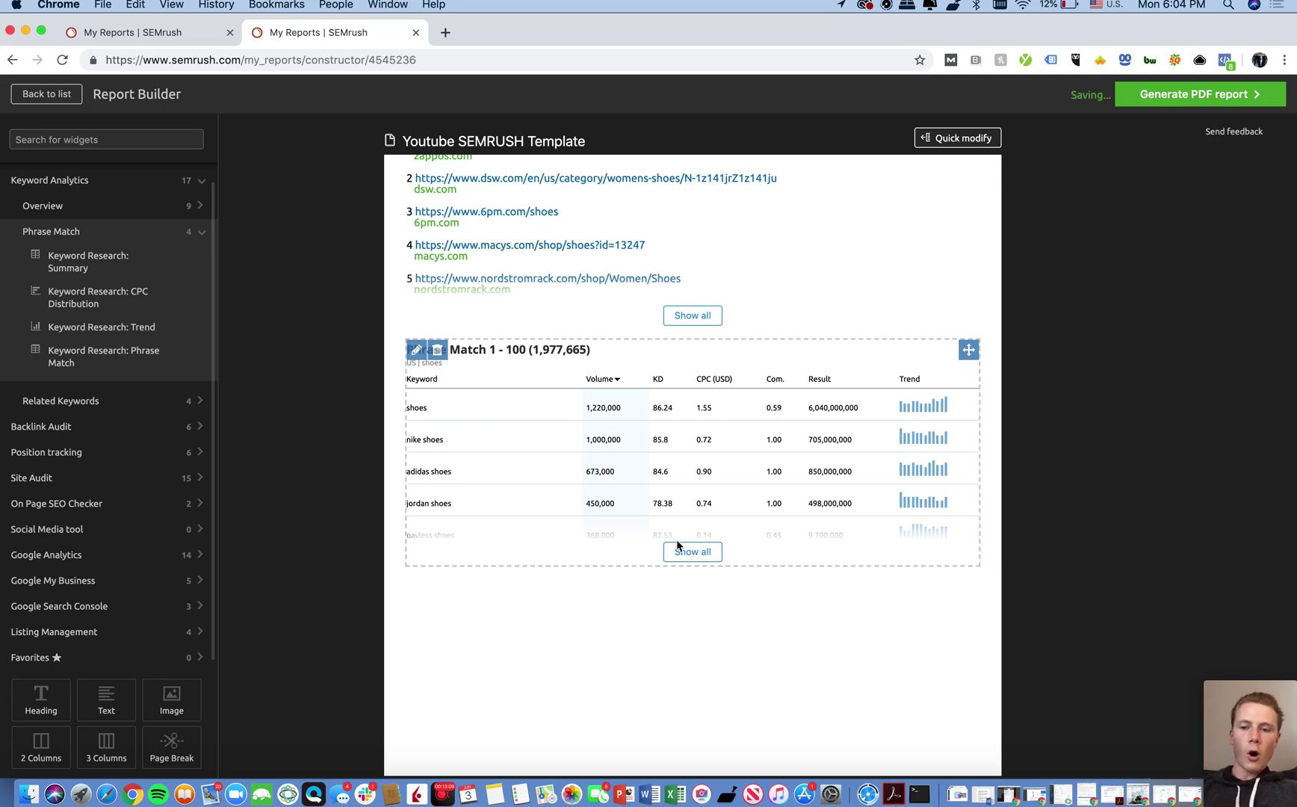
{"action": "scroll", "coordinate": [533, 408], "scroll_direction": "down", "scroll_amount": 2}
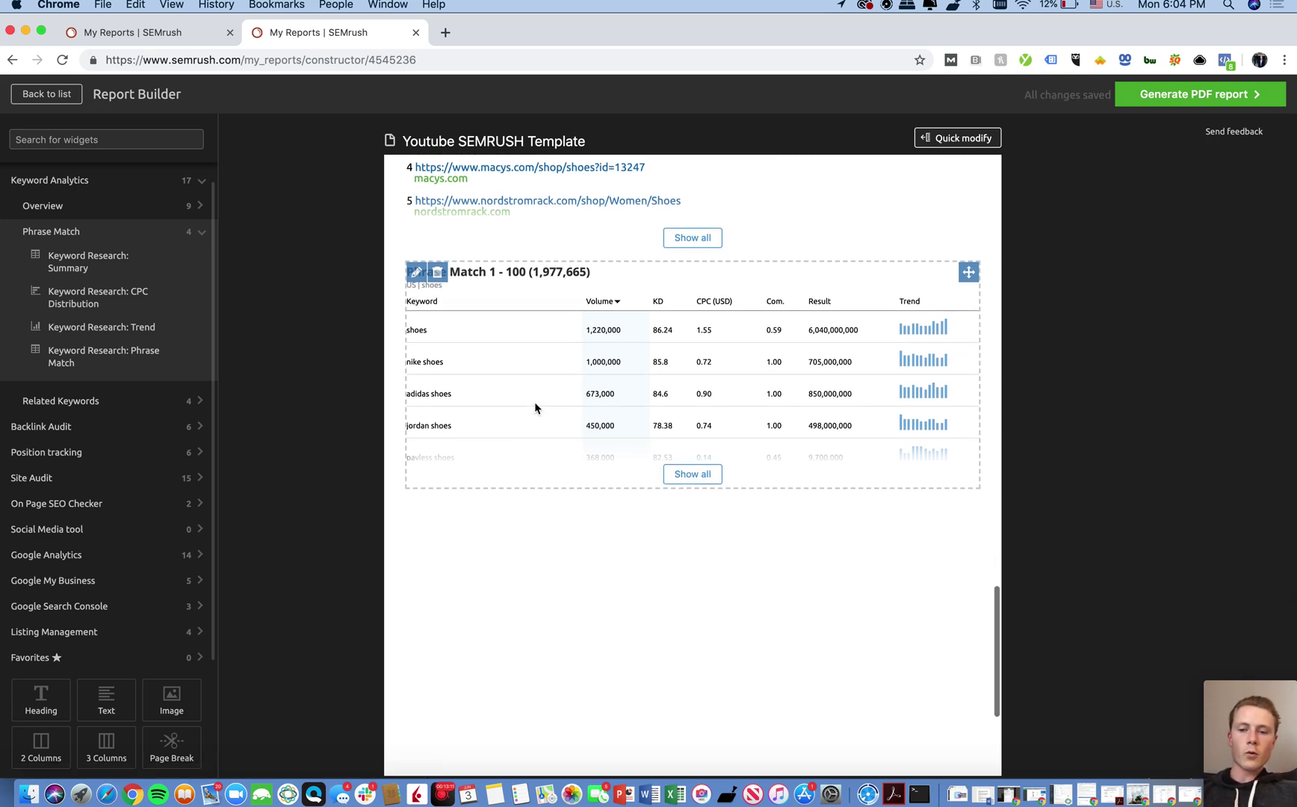
{"action": "left_click", "coordinate": [697, 475]}
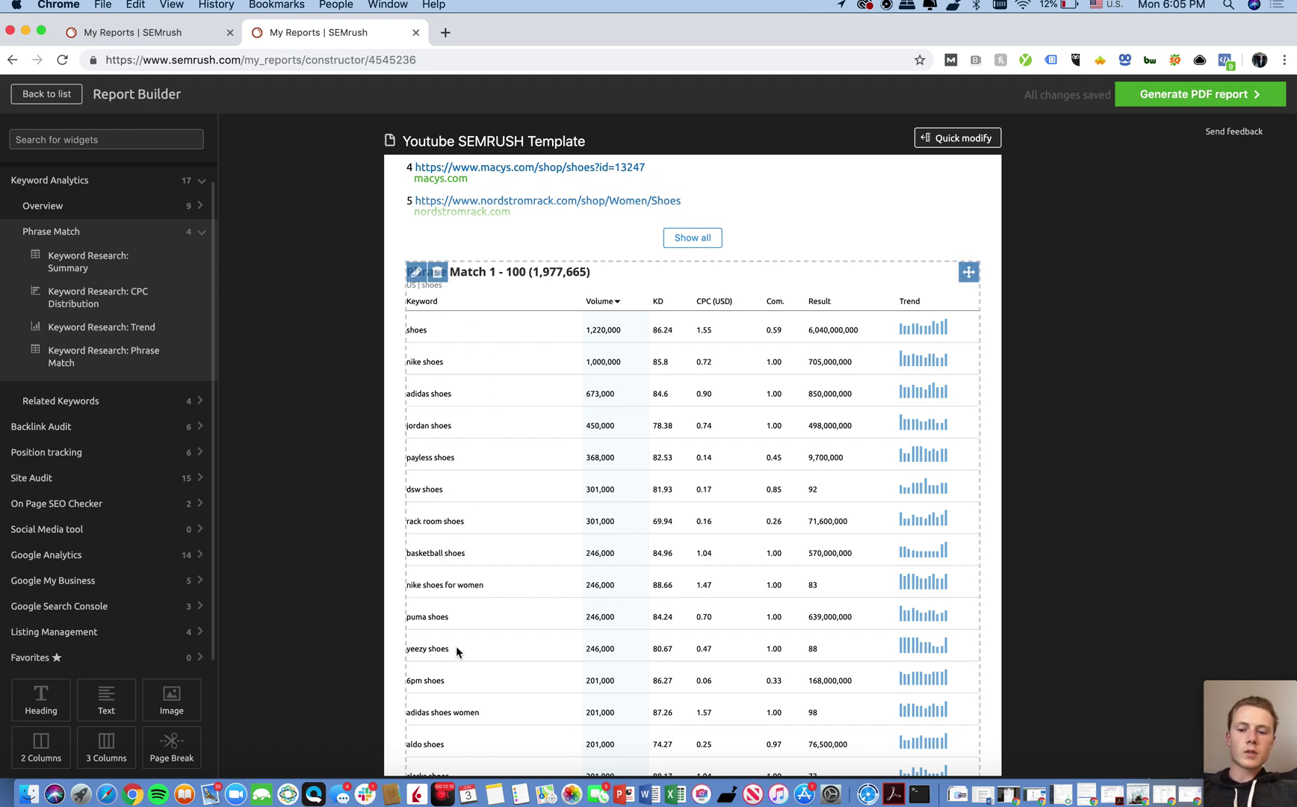
{"action": "scroll", "coordinate": [456, 646], "scroll_direction": "down", "scroll_amount": 3}
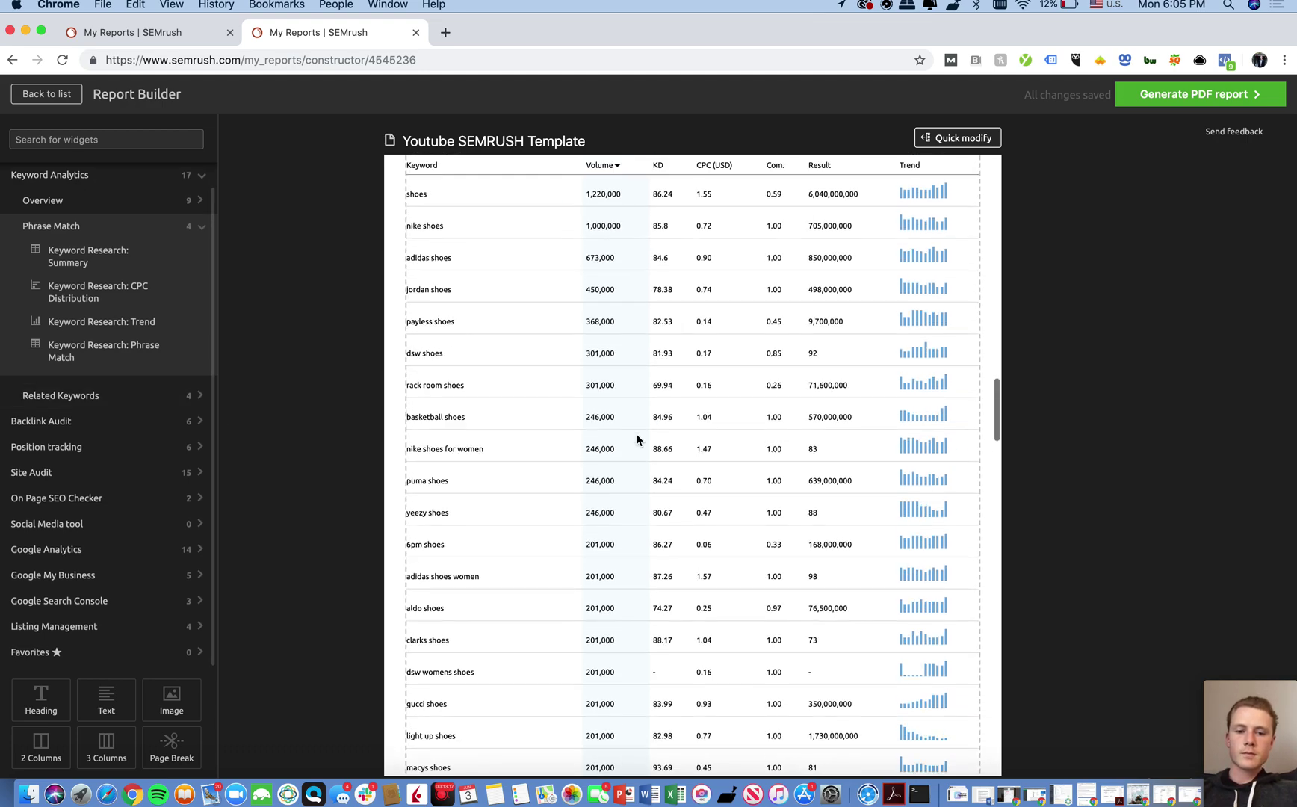
{"action": "scroll", "coordinate": [639, 441], "scroll_direction": "up", "scroll_amount": 8}
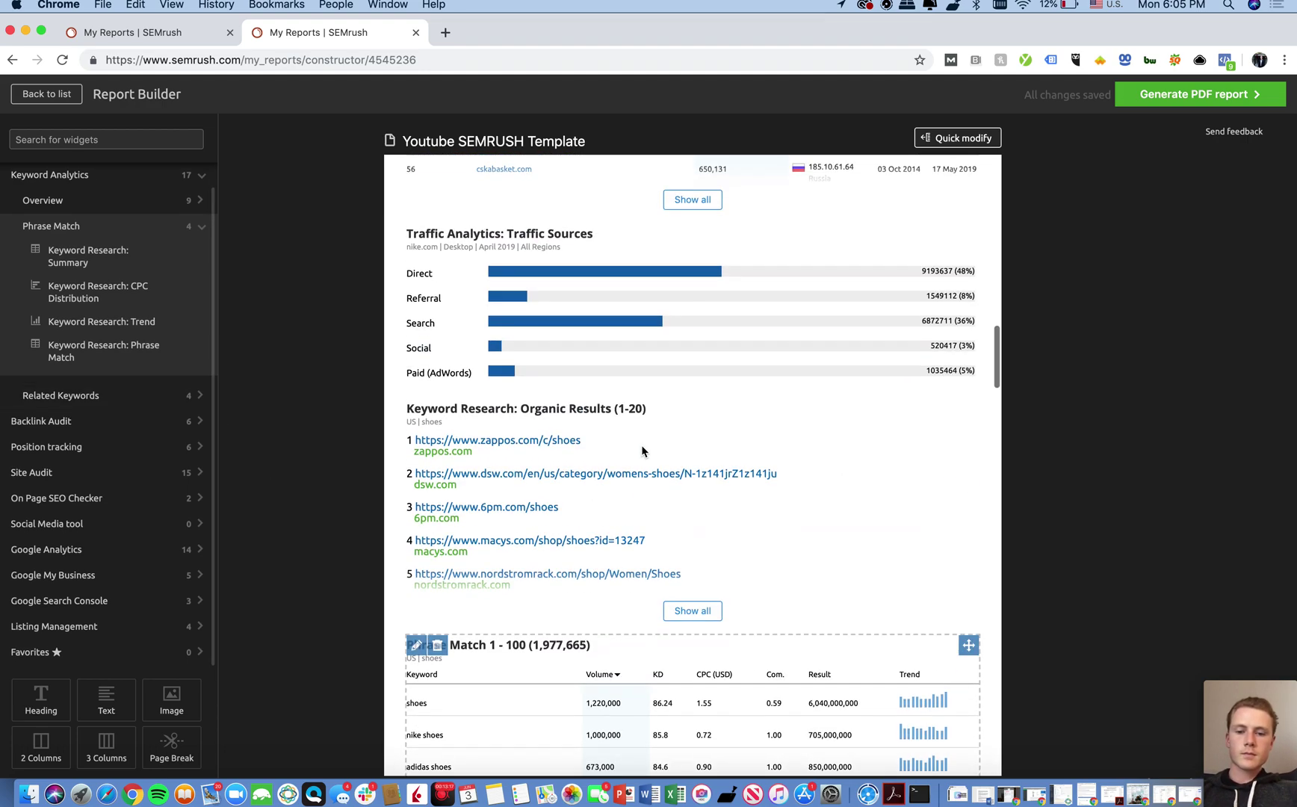
Remove the Phrase Match widget from the report and expand the Backlink Audit widget group
{"action": "left_click", "coordinate": [438, 647]}
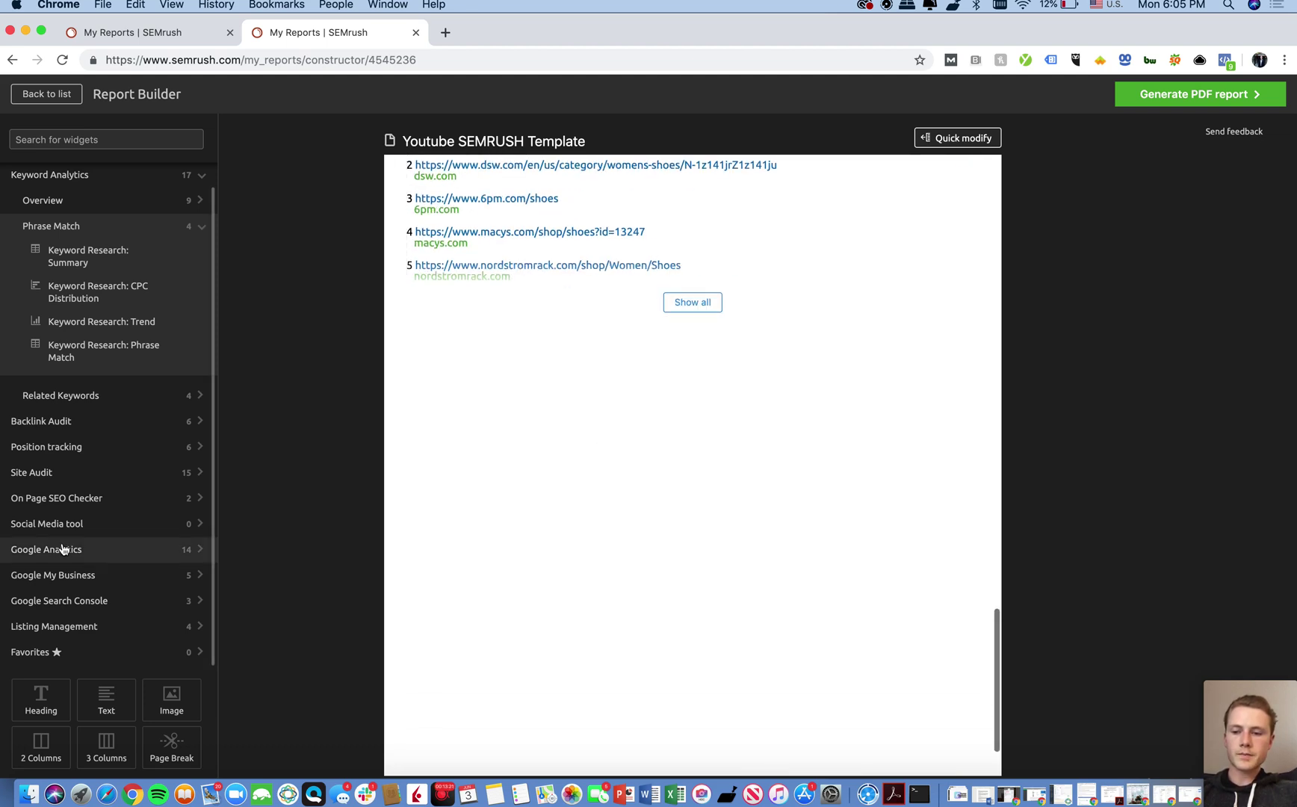
{"action": "left_click", "coordinate": [86, 422]}
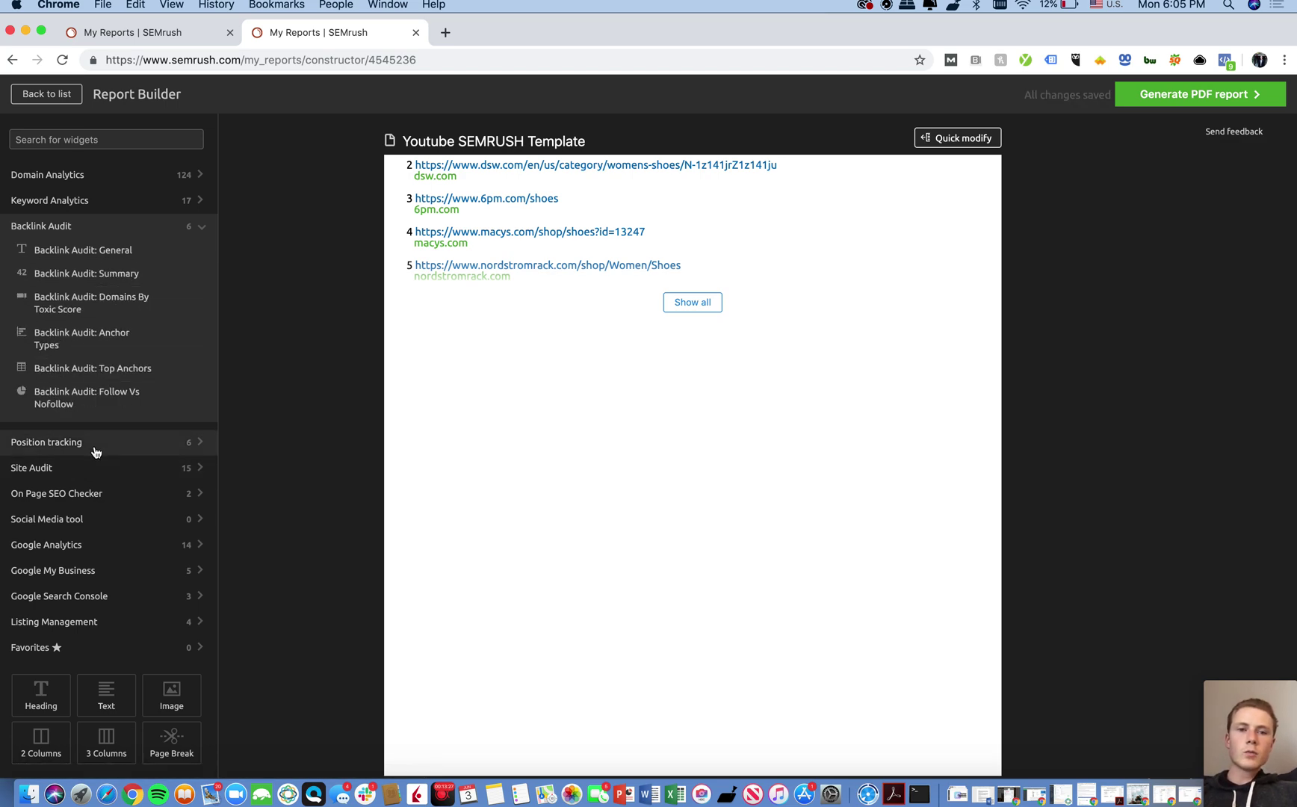
{"action": "scroll", "coordinate": [605, 501], "scroll_direction": "up", "scroll_amount": 15}
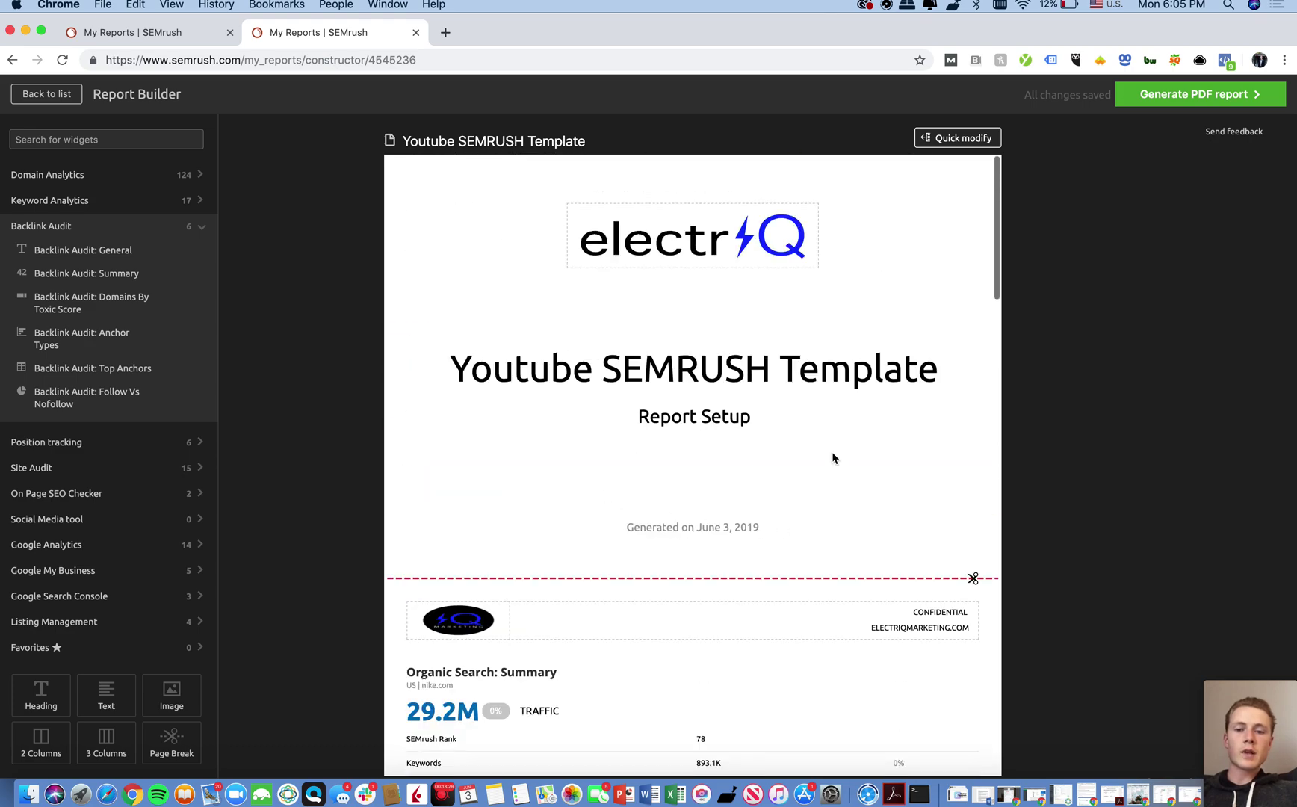
{"action": "scroll", "coordinate": [684, 456], "scroll_direction": "down", "scroll_amount": 7}
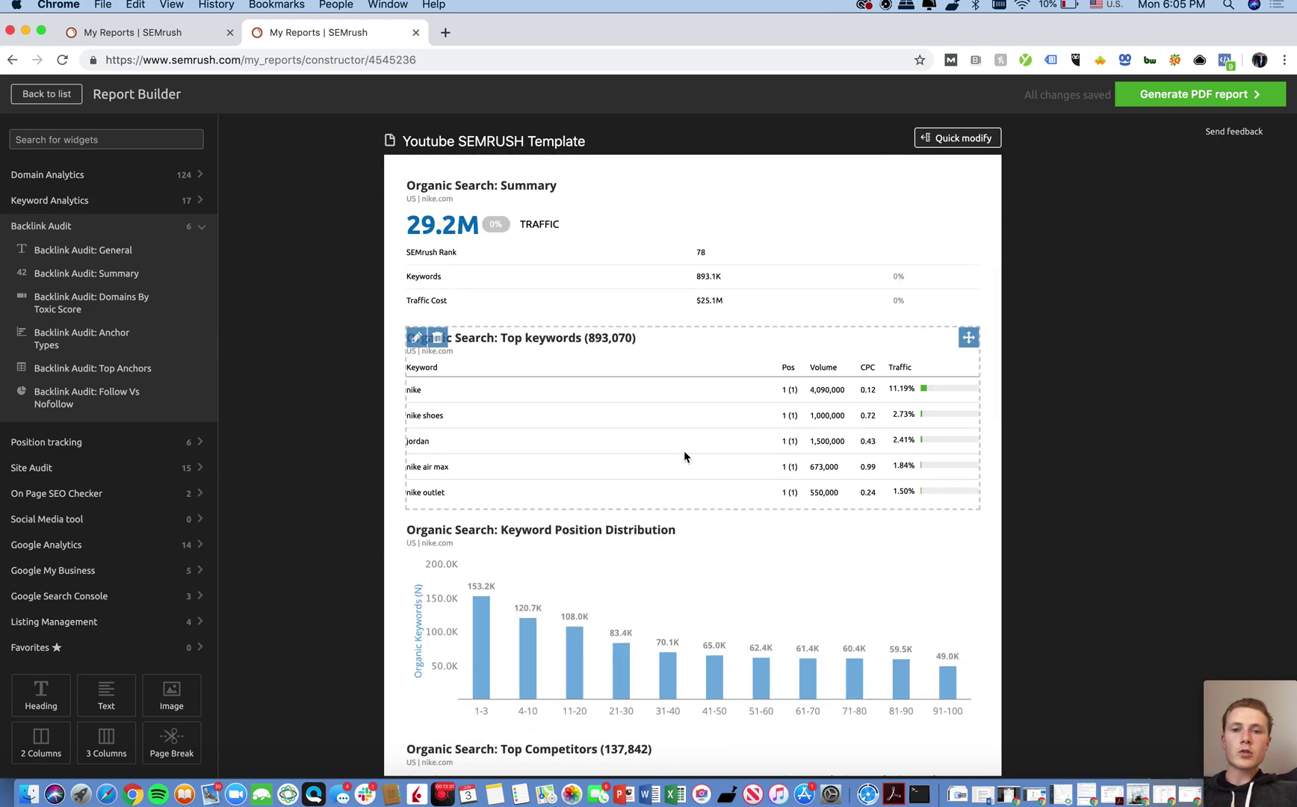
Switch to the other report tab showing the cloned SEO Research for nike.com report
{"action": "scroll", "coordinate": [685, 457], "scroll_direction": "down", "scroll_amount": 5}
{"action": "scroll", "coordinate": [588, 263], "scroll_direction": "up", "scroll_amount": 12}
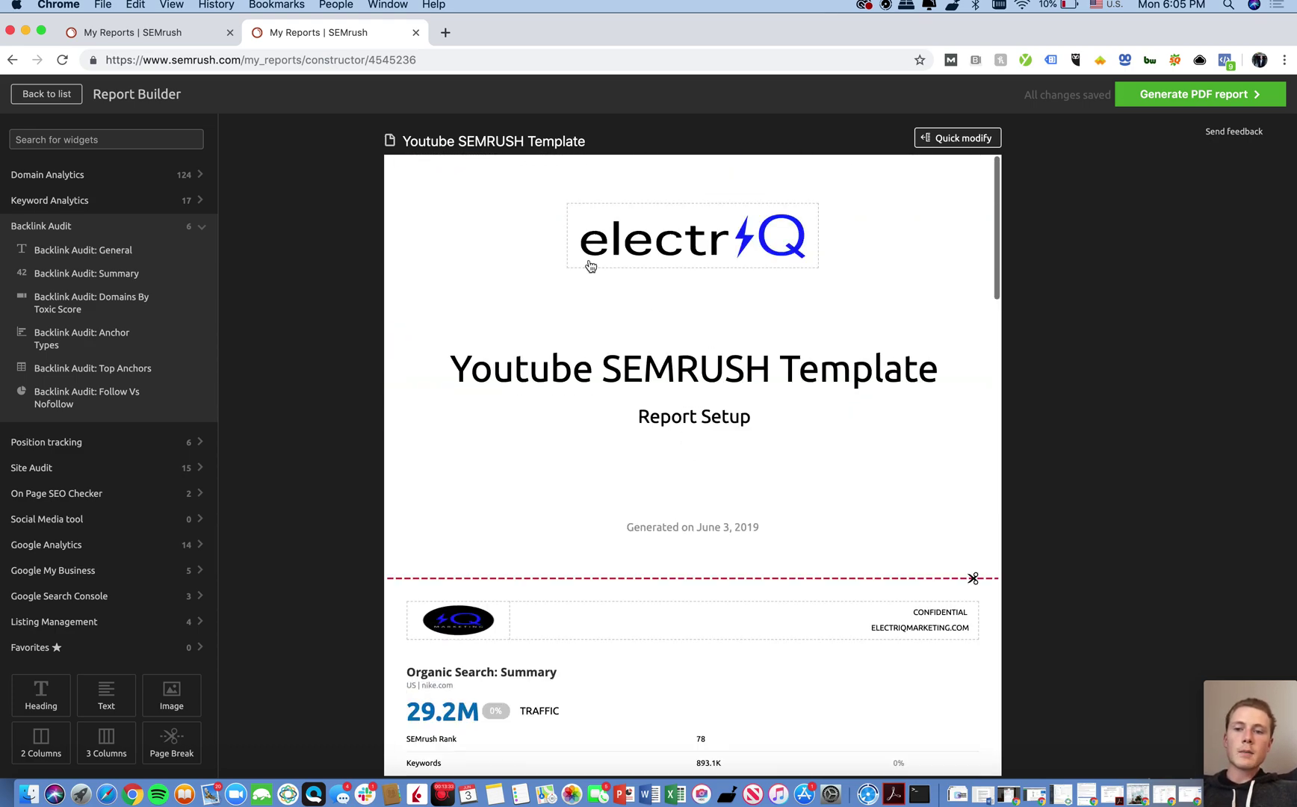
{"action": "left_click", "coordinate": [165, 37]}
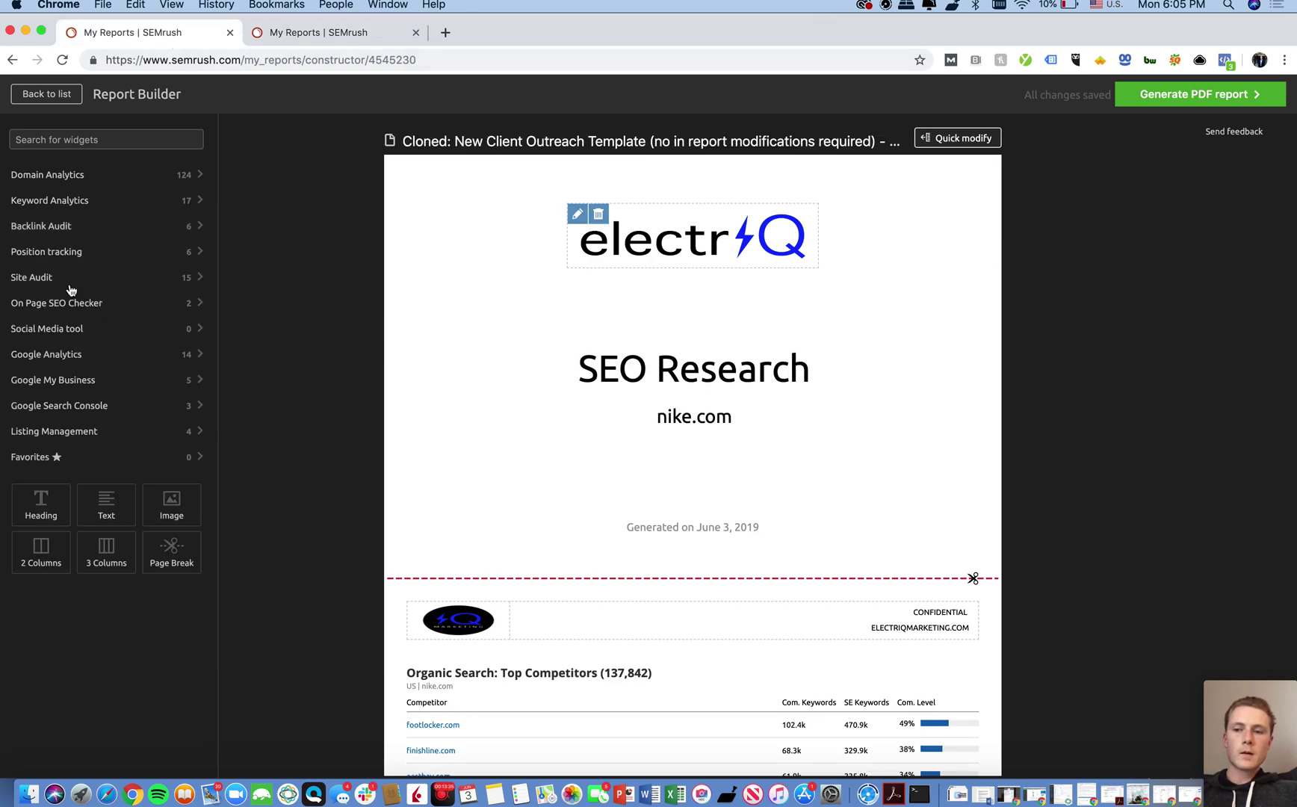
Return to the report list and create a new report from the NEW Client Updates 3.0 template
{"action": "left_click", "coordinate": [55, 96]}
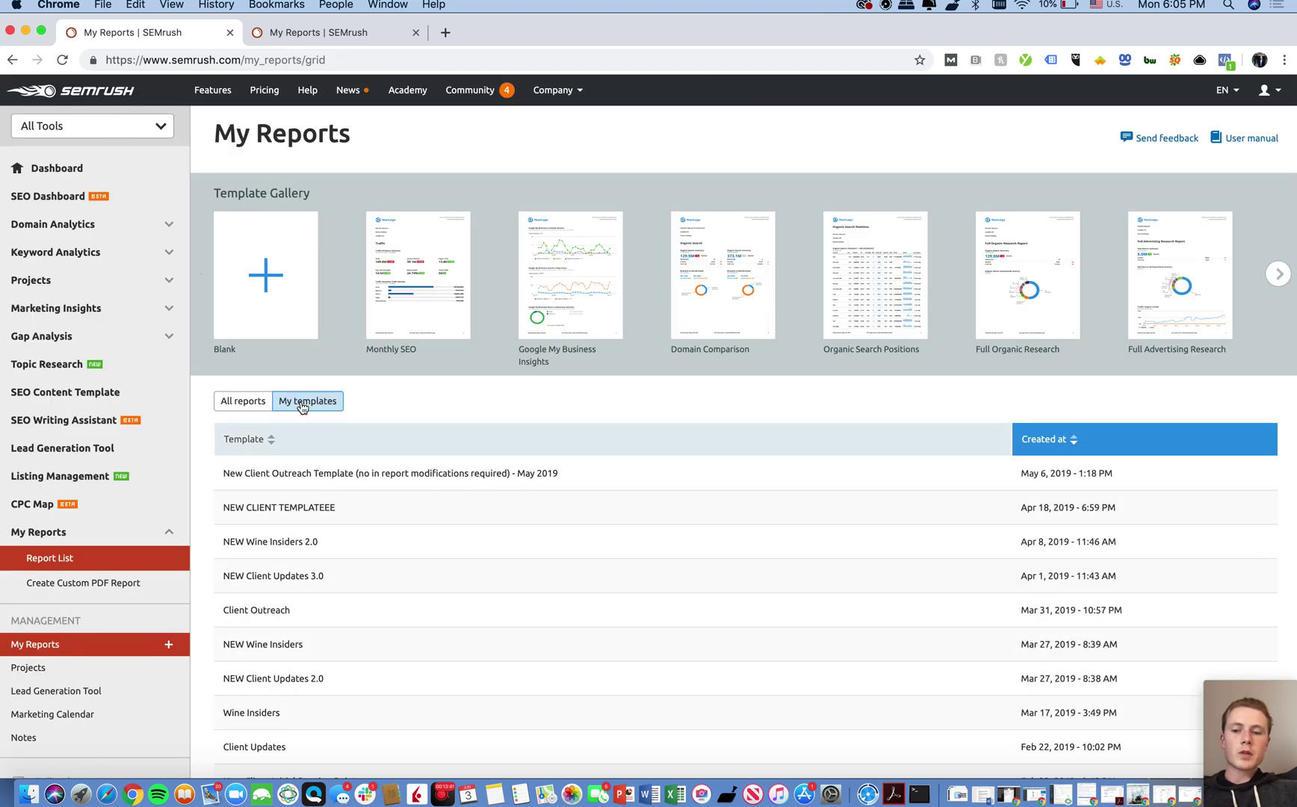
{"action": "mouse_move", "coordinate": [574, 523]}
{"action": "scroll", "coordinate": [573, 524], "scroll_direction": "down", "scroll_amount": 1}
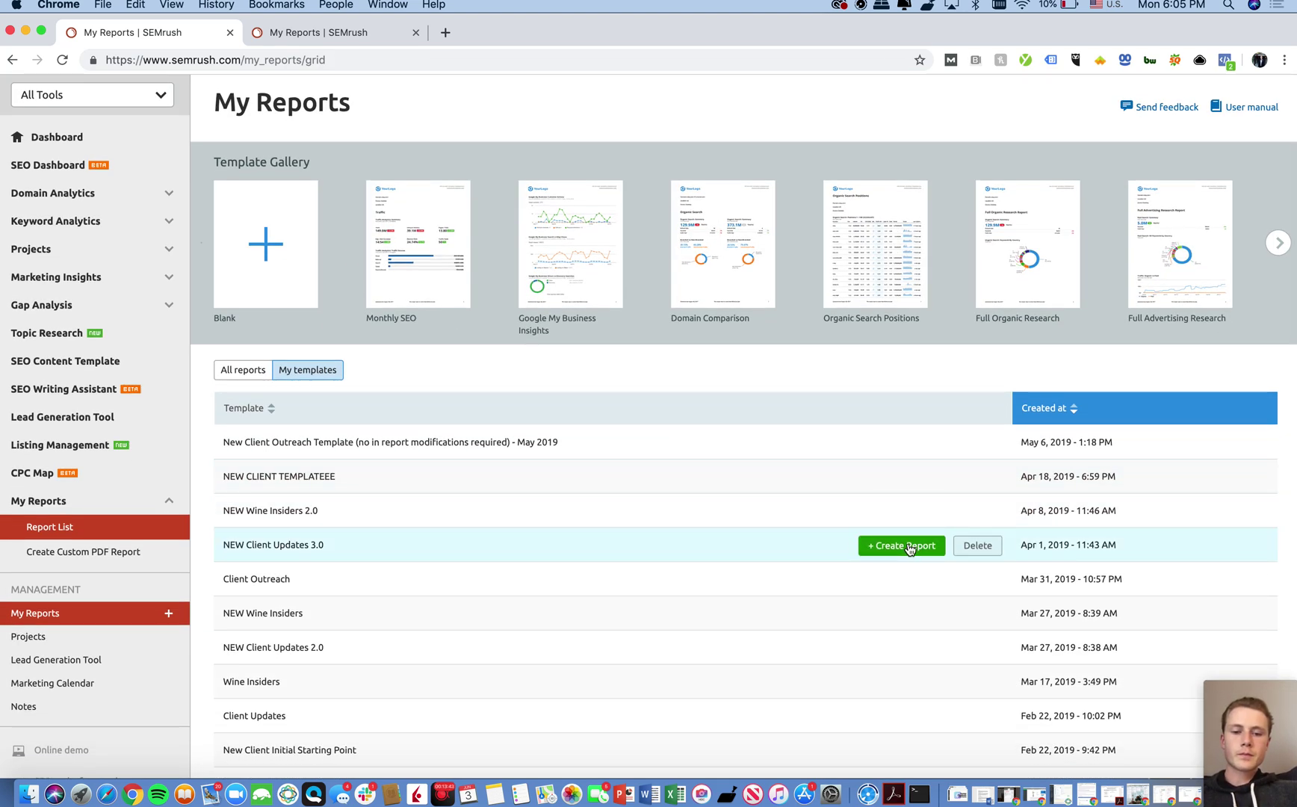
{"action": "left_click", "coordinate": [902, 546]}
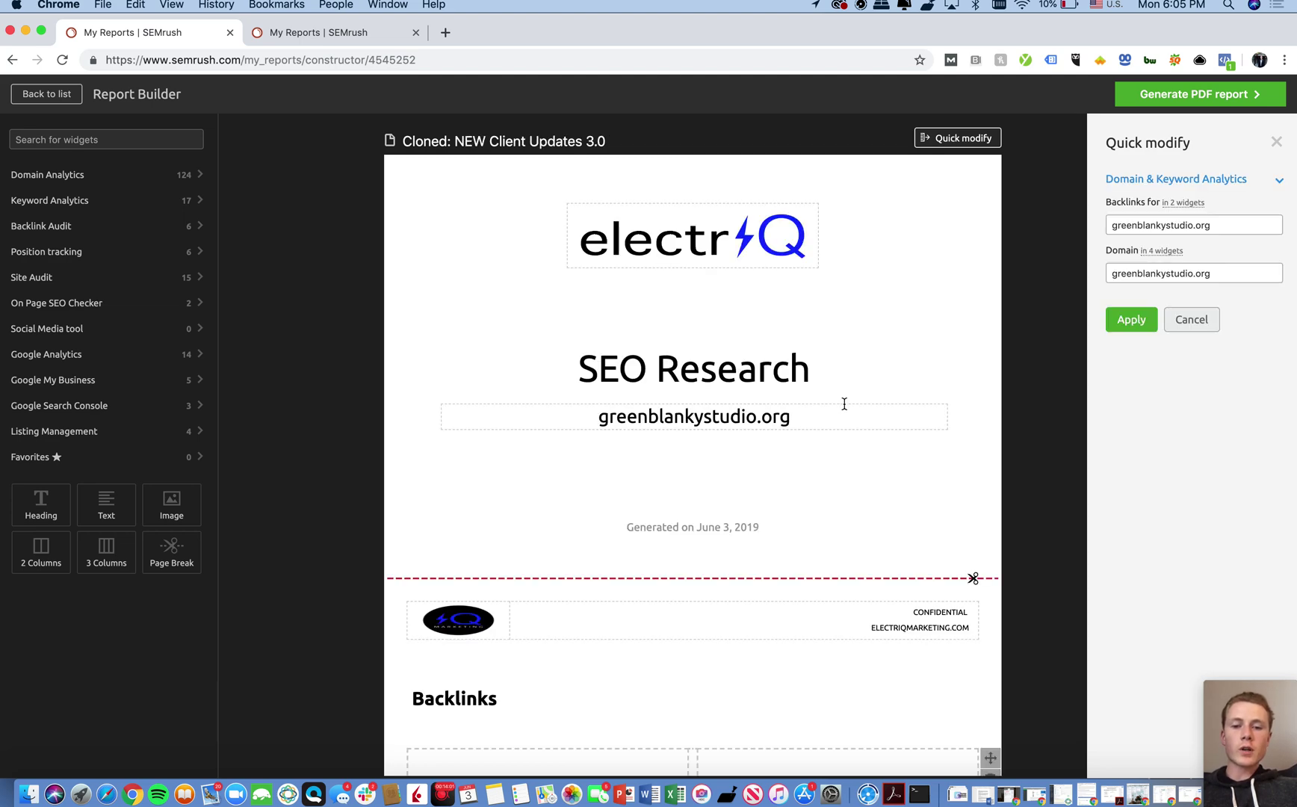
Replace the Backlinks for and Domain values with airplantman.com and apply to all widgets
{"action": "scroll", "coordinate": [844, 404], "scroll_direction": "down", "scroll_amount": 4}
{"action": "triple_click", "coordinate": [1211, 227]}
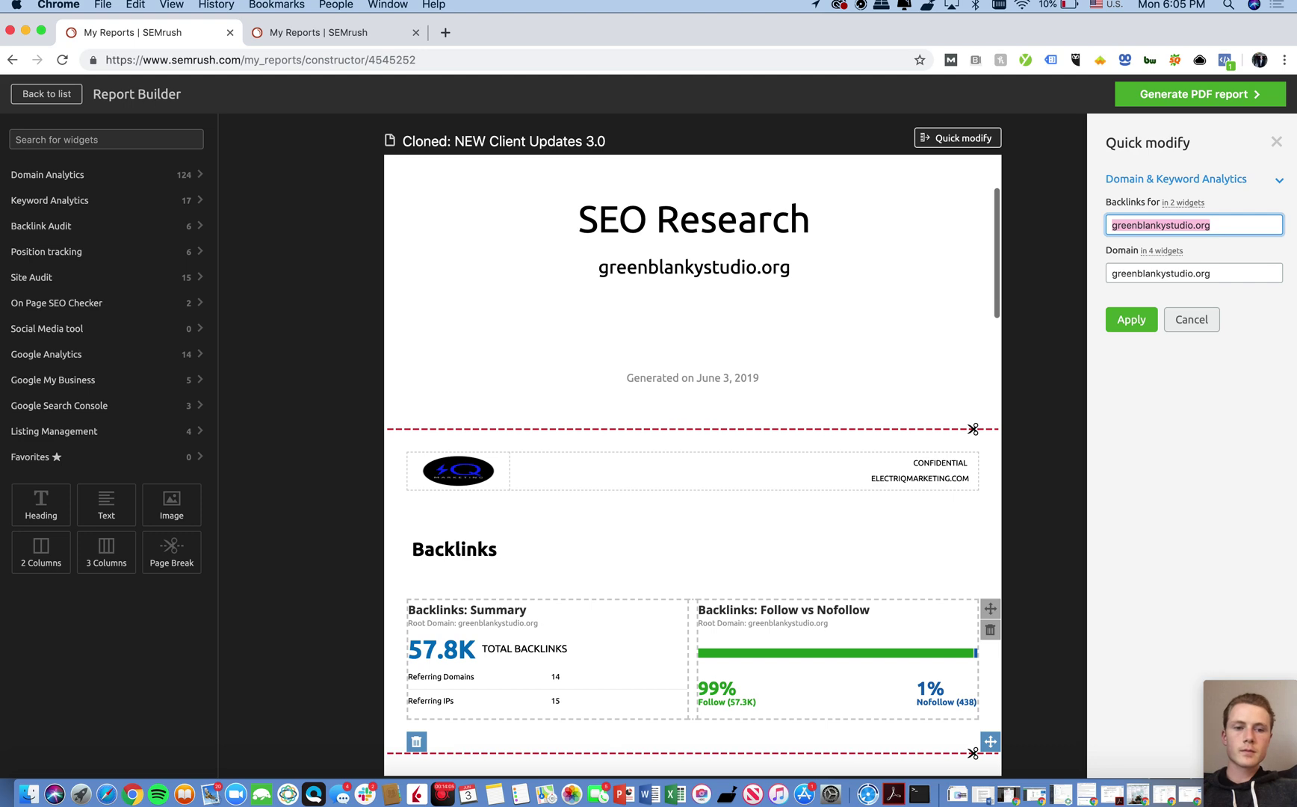
{"action": "type", "text": "airplantmna"}
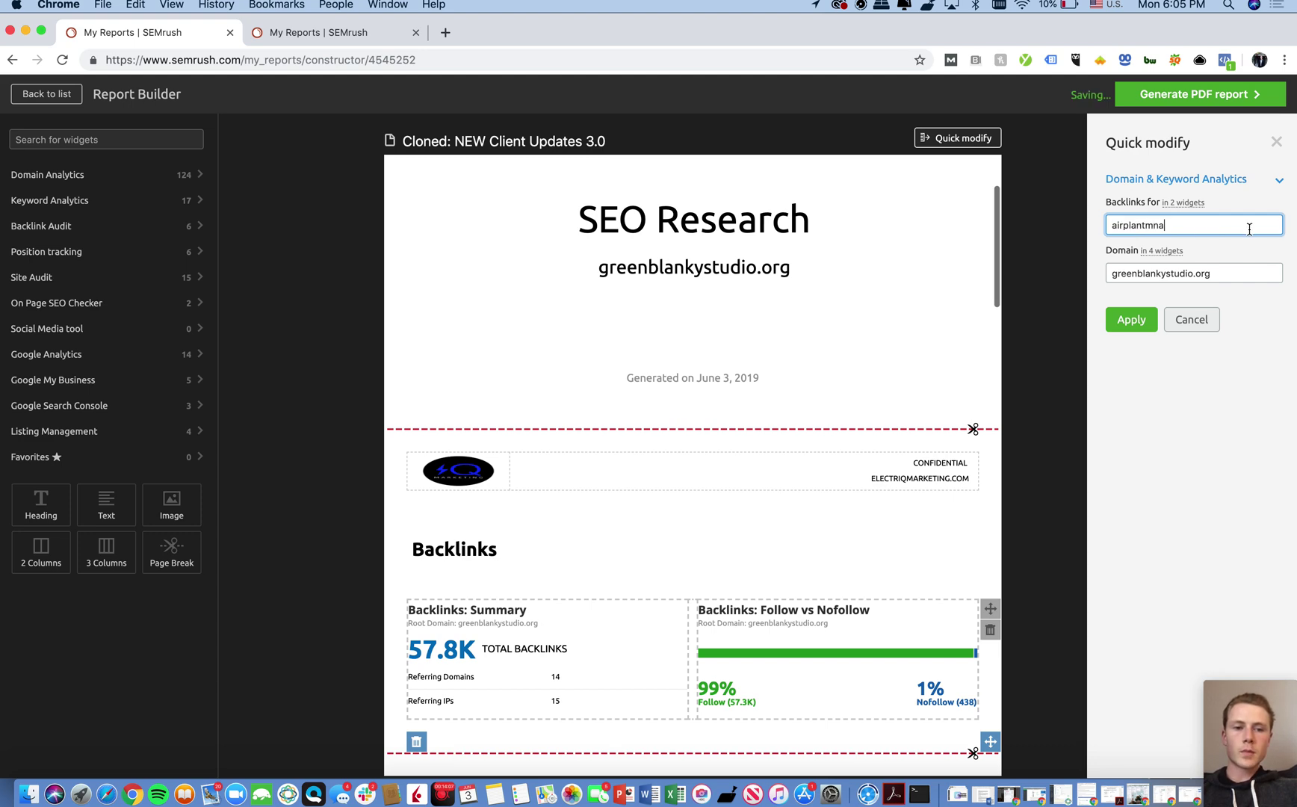
{"action": "key", "text": "super+a"}
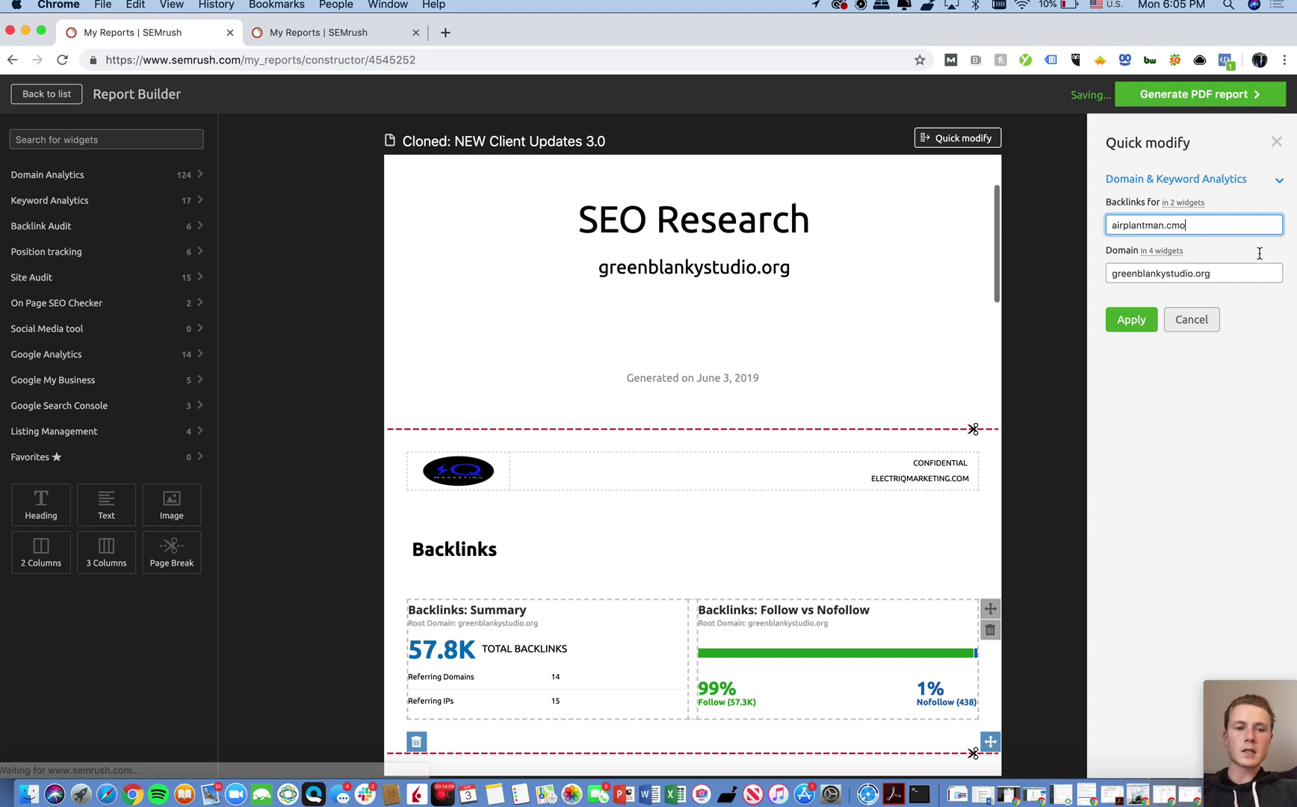
{"action": "left_click", "coordinate": [1189, 225]}
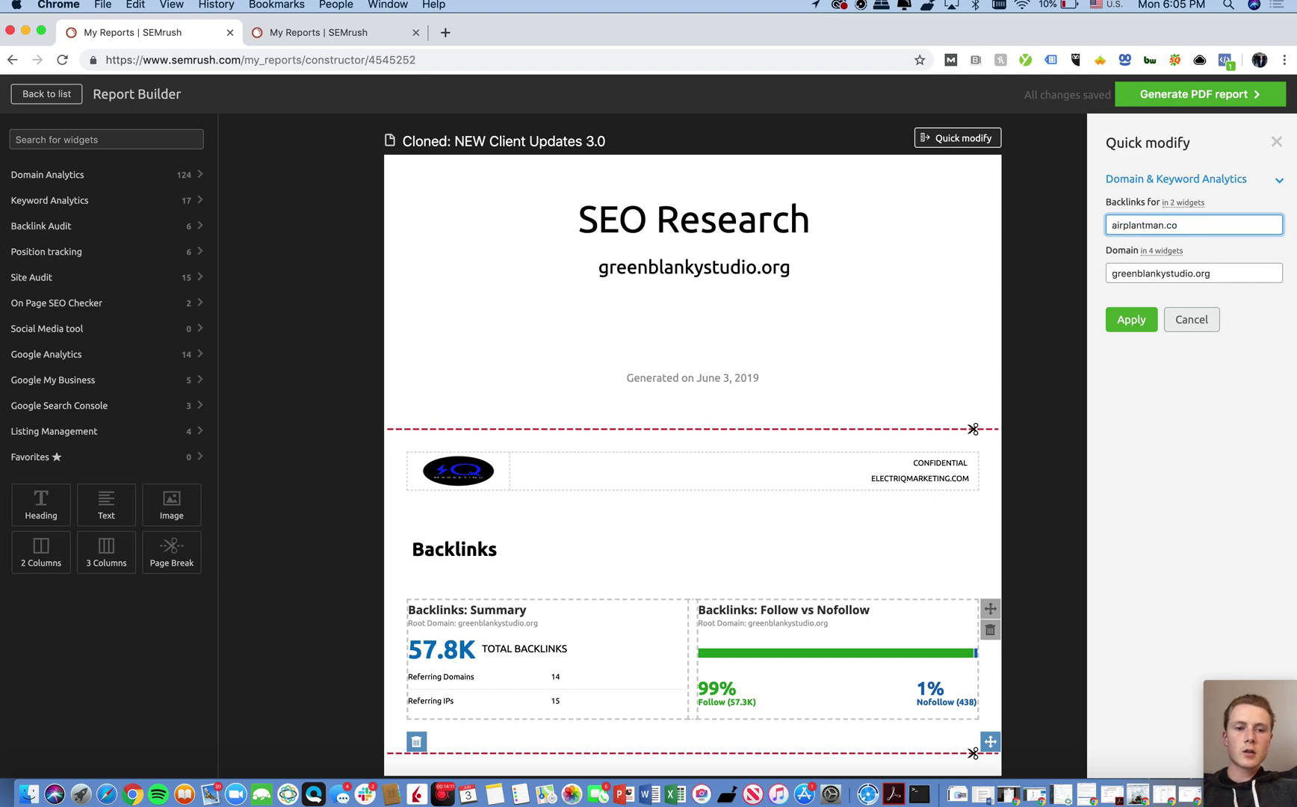
{"action": "key", "text": "super+a"}
{"action": "key", "text": "super+c"}
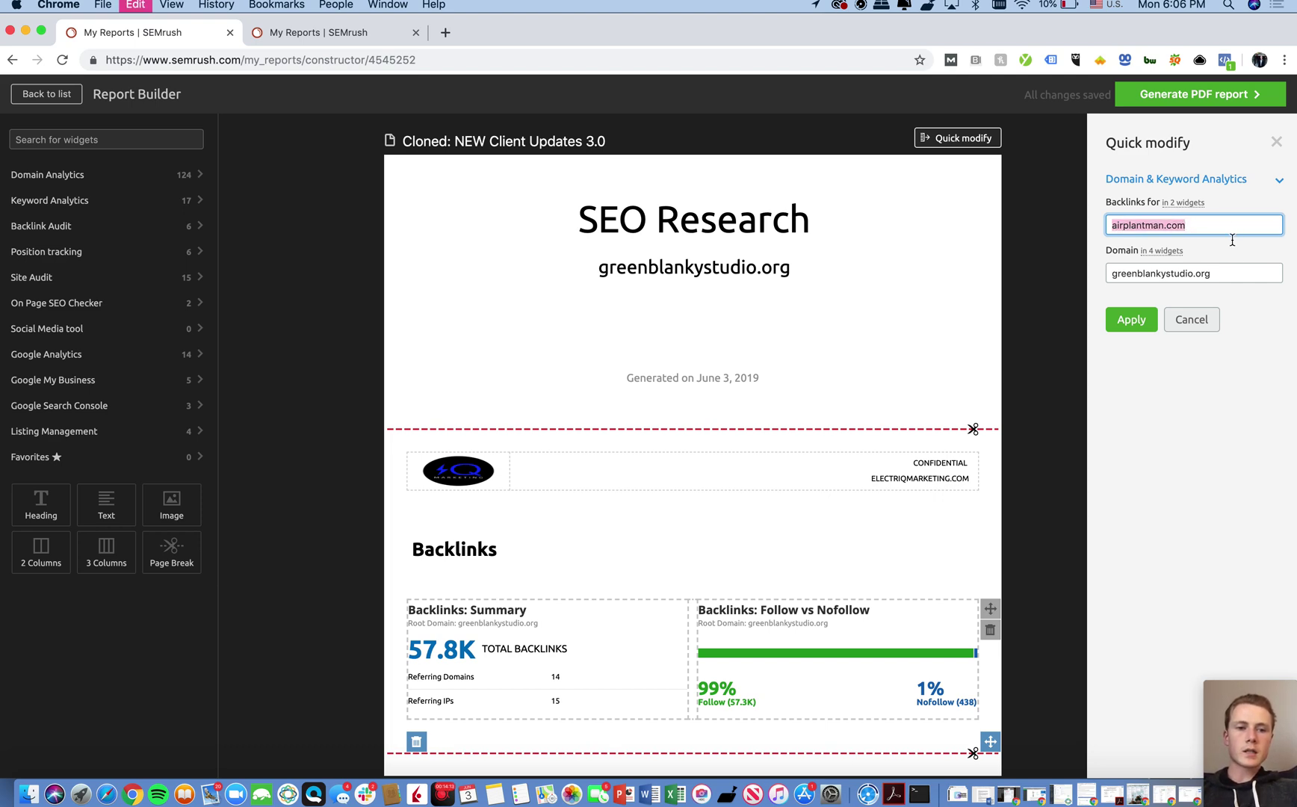
{"action": "left_click", "coordinate": [1231, 271]}
{"action": "key", "text": "super+a"}
{"action": "key", "text": "super+v"}
{"action": "left_click", "coordinate": [1133, 319]}
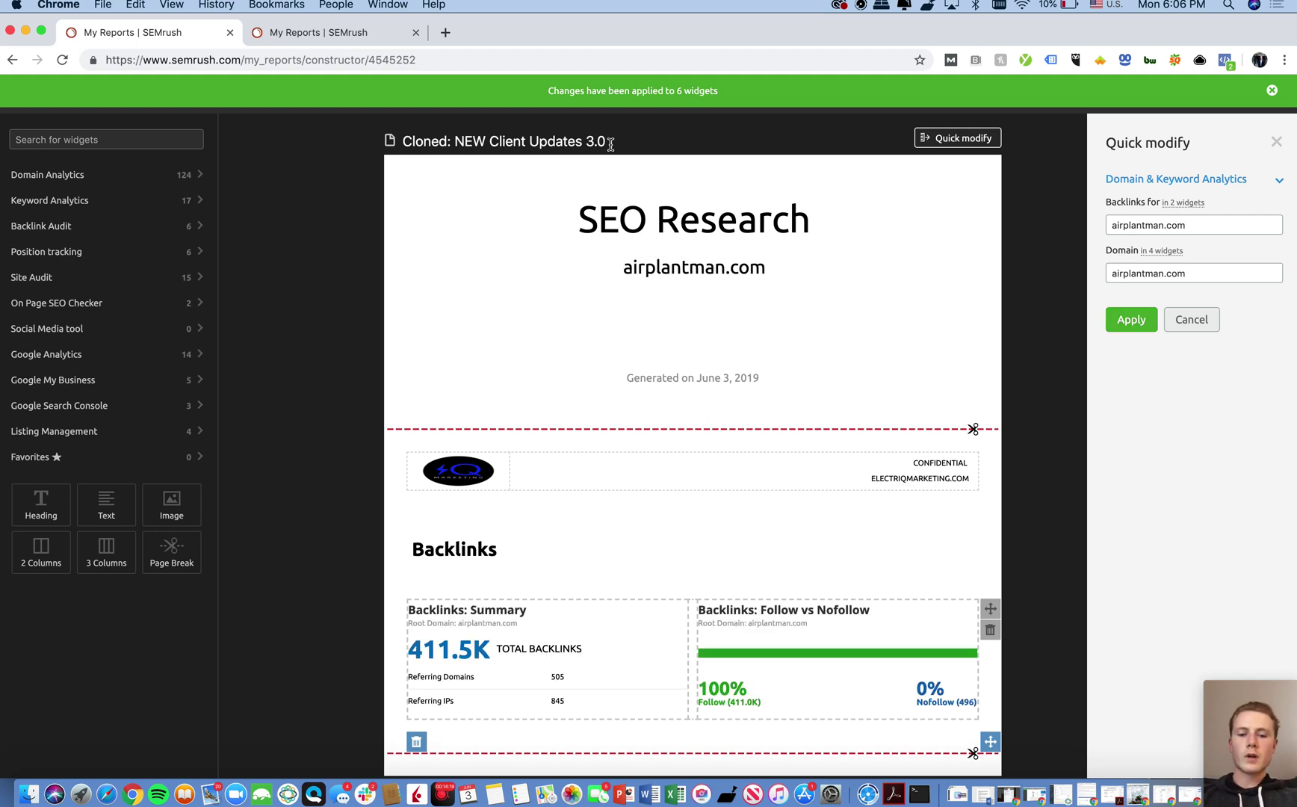
Scroll through the updated report to review the airplantman.com widget data
{"action": "scroll", "coordinate": [637, 436], "scroll_direction": "down", "scroll_amount": 5}
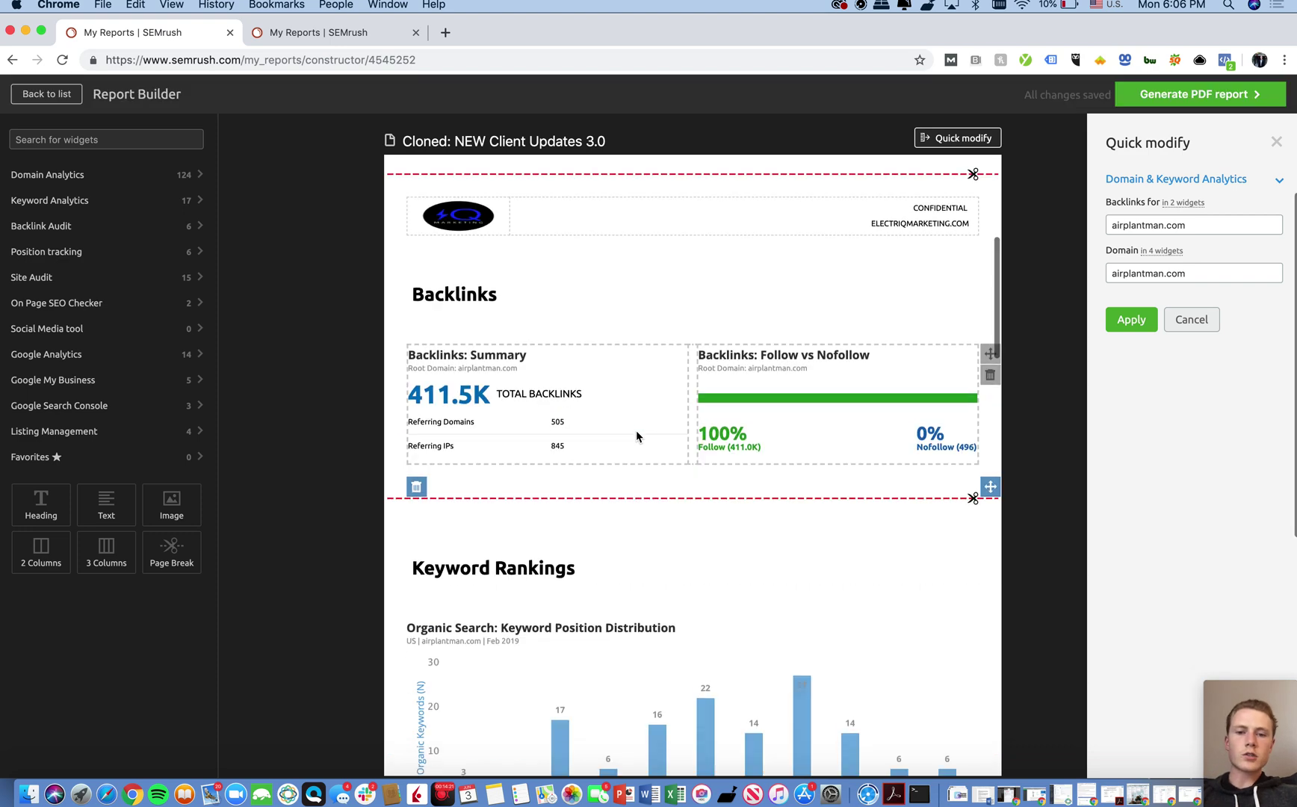
{"action": "scroll", "coordinate": [636, 437], "scroll_direction": "down", "scroll_amount": 2}
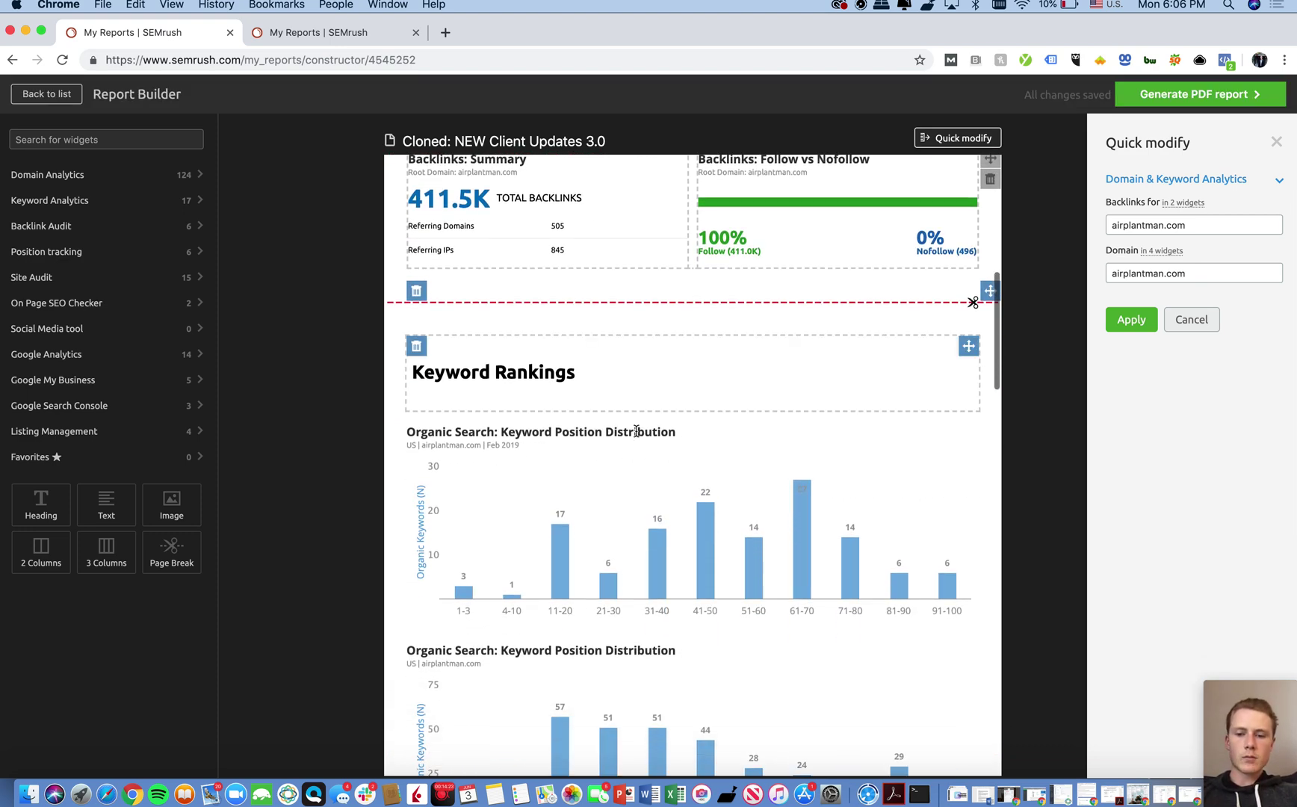
{"action": "scroll", "coordinate": [651, 410], "scroll_direction": "down", "scroll_amount": 3}
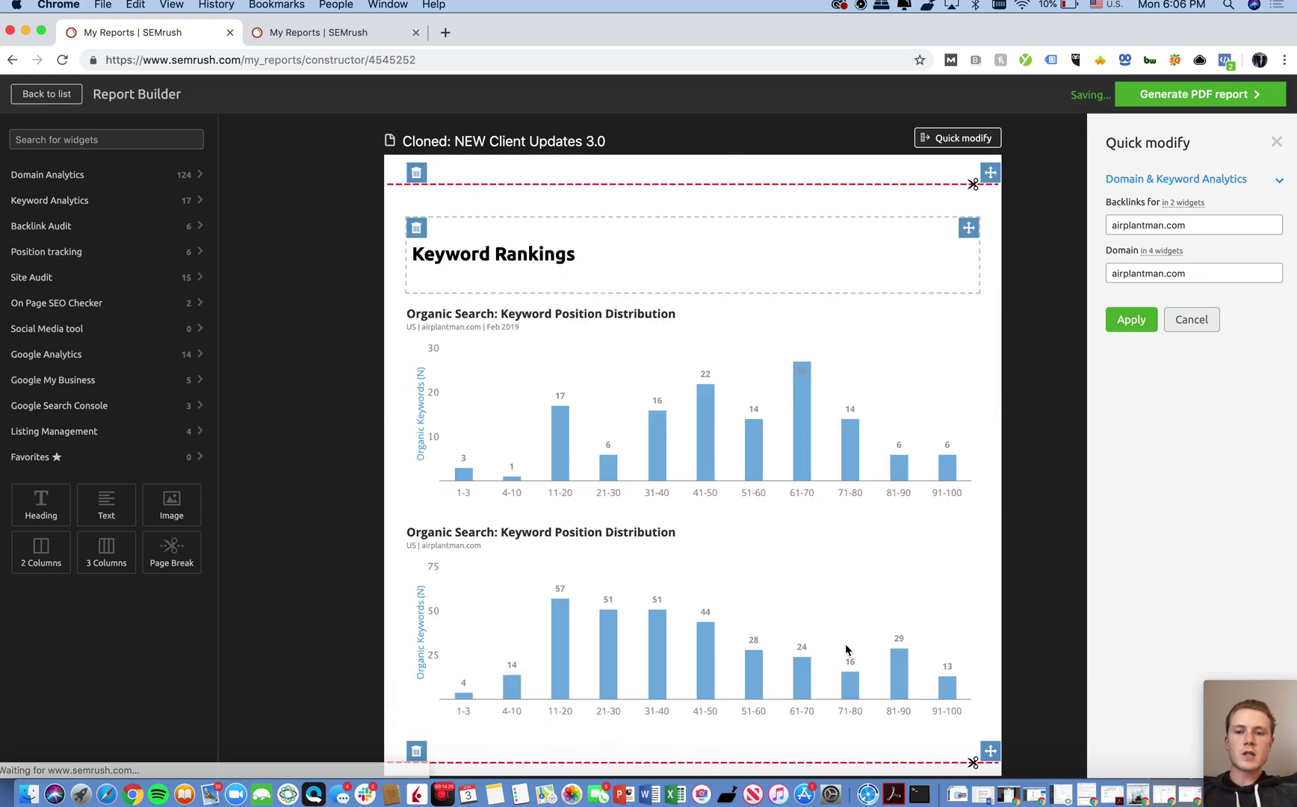
{"action": "scroll", "coordinate": [727, 428], "scroll_direction": "down", "scroll_amount": 1}
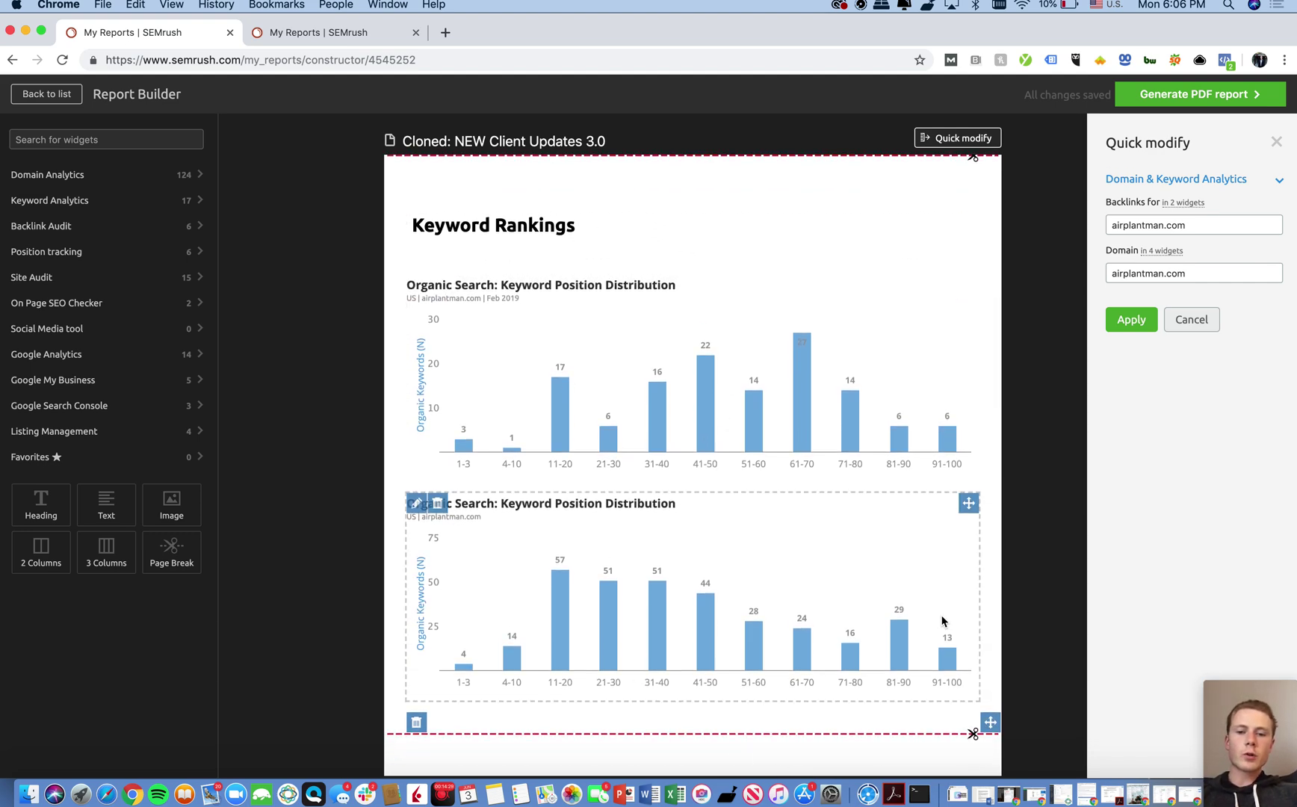
{"action": "scroll", "coordinate": [942, 619], "scroll_direction": "down", "scroll_amount": 2}
{"action": "scroll", "coordinate": [942, 619], "scroll_direction": "up", "scroll_amount": 1}
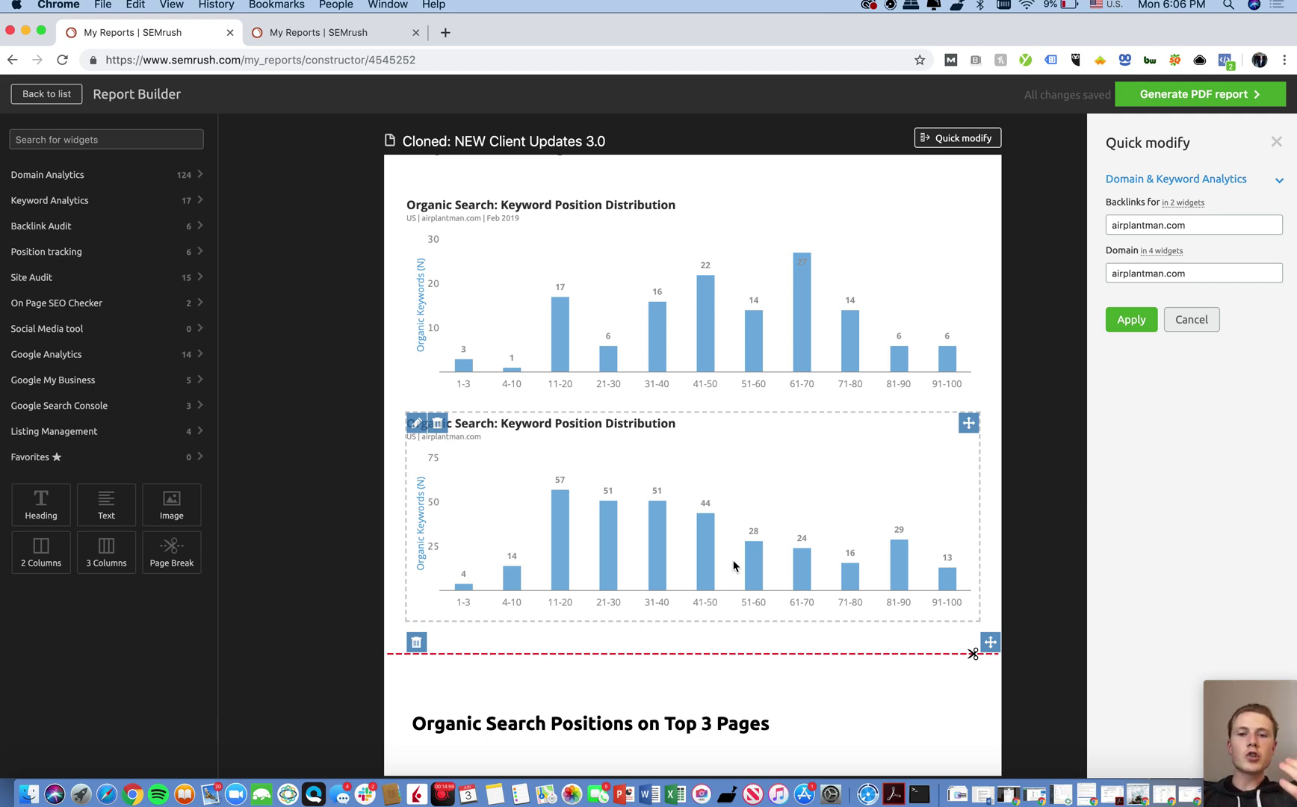
{"action": "scroll", "coordinate": [734, 566], "scroll_direction": "down", "scroll_amount": 1}
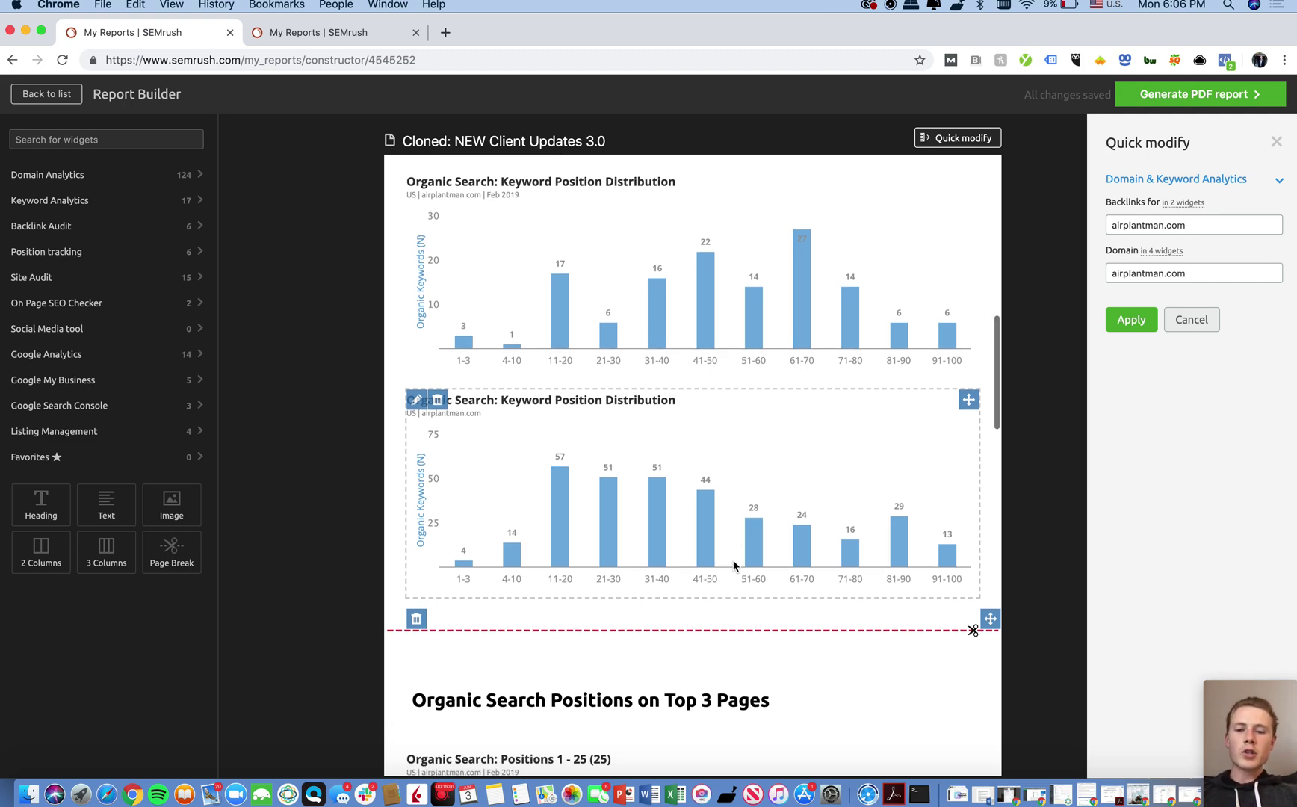
{"action": "scroll", "coordinate": [622, 446], "scroll_direction": "down", "scroll_amount": 10}
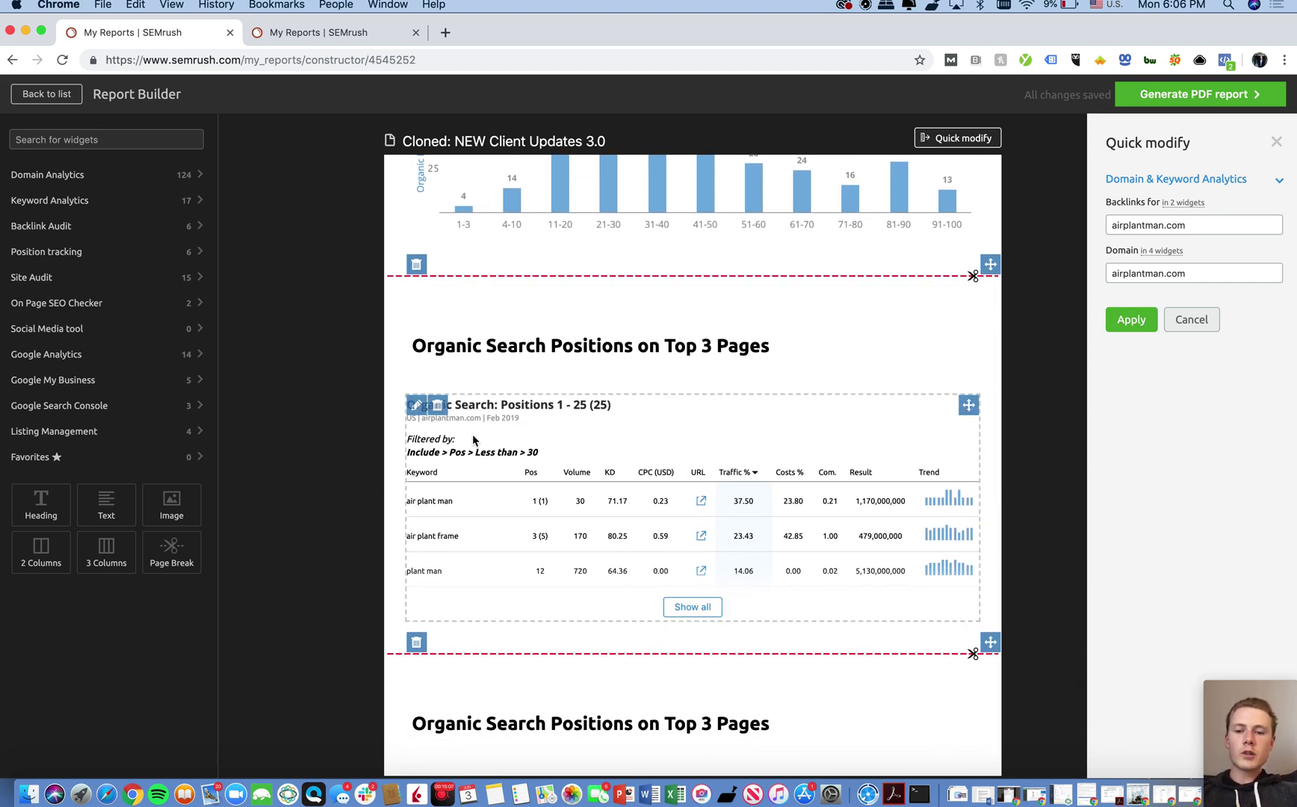
{"action": "scroll", "coordinate": [473, 440], "scroll_direction": "down", "scroll_amount": 2}
{"action": "scroll", "coordinate": [527, 436], "scroll_direction": "down", "scroll_amount": 3}
Expand the Positions 1 - 25 keyword table to all rows, then collapse it again
{"action": "left_click", "coordinate": [691, 456]}
{"action": "scroll", "coordinate": [581, 490], "scroll_direction": "down", "scroll_amount": 2}
{"action": "scroll", "coordinate": [580, 491], "scroll_direction": "down", "scroll_amount": 10}
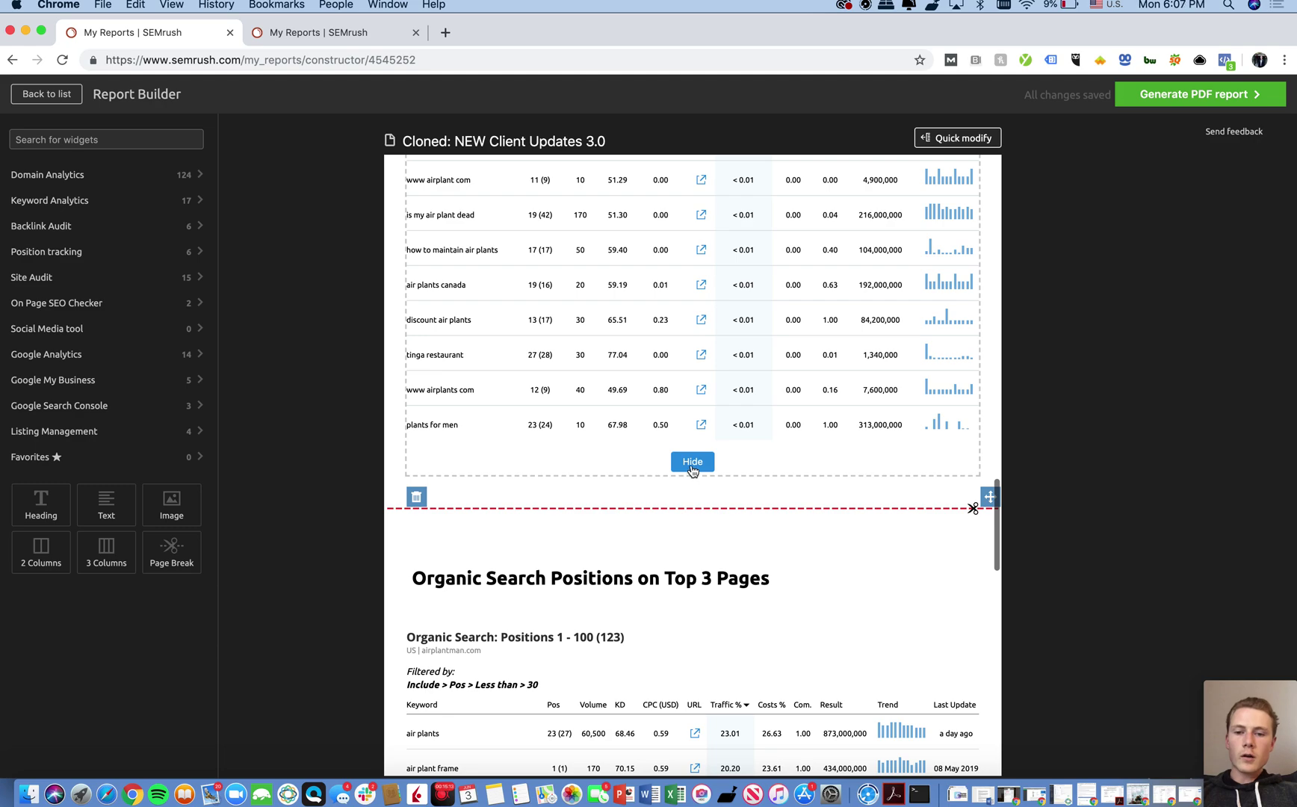
{"action": "left_click", "coordinate": [693, 462]}
{"action": "scroll", "coordinate": [694, 409], "scroll_direction": "up", "scroll_amount": 6}
{"action": "scroll", "coordinate": [692, 409], "scroll_direction": "up", "scroll_amount": 5}
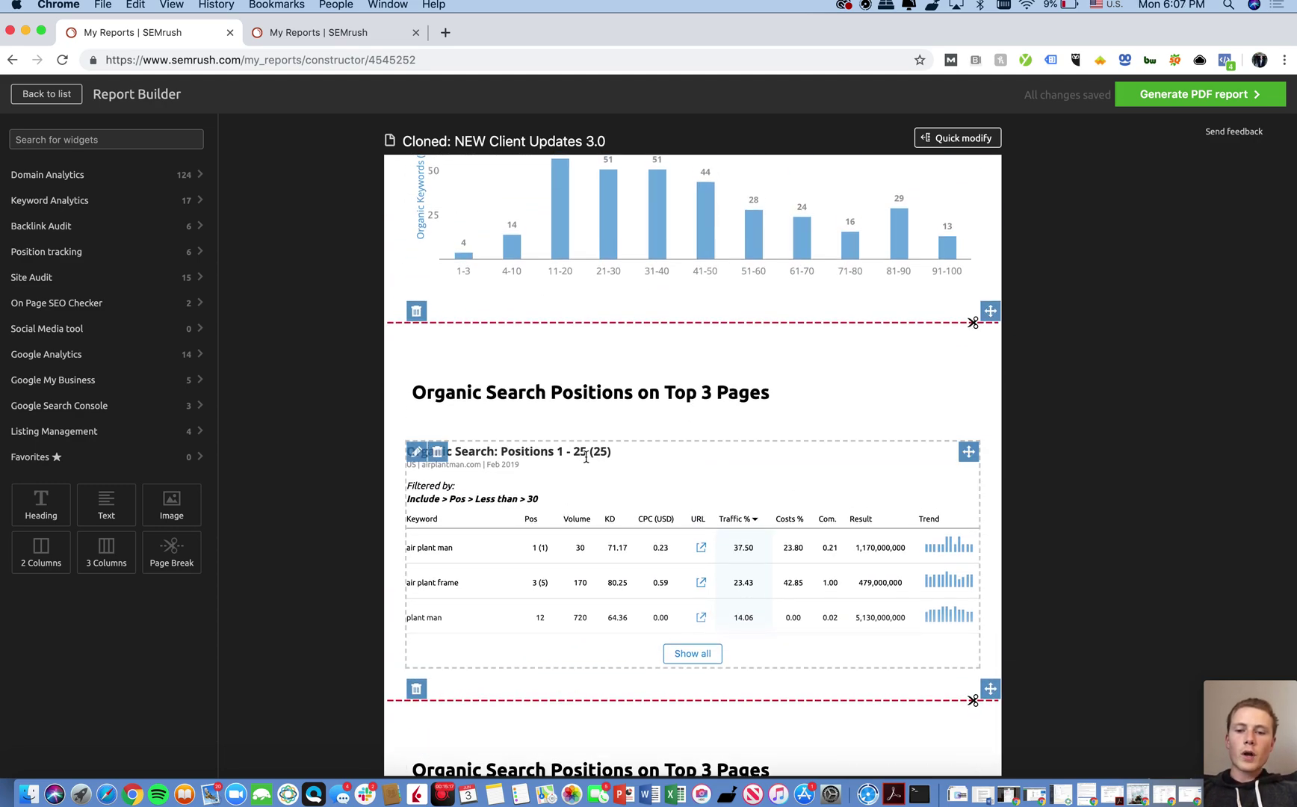
Click into the two Top 3 Pages headings to edit them
{"action": "left_click", "coordinate": [772, 394]}
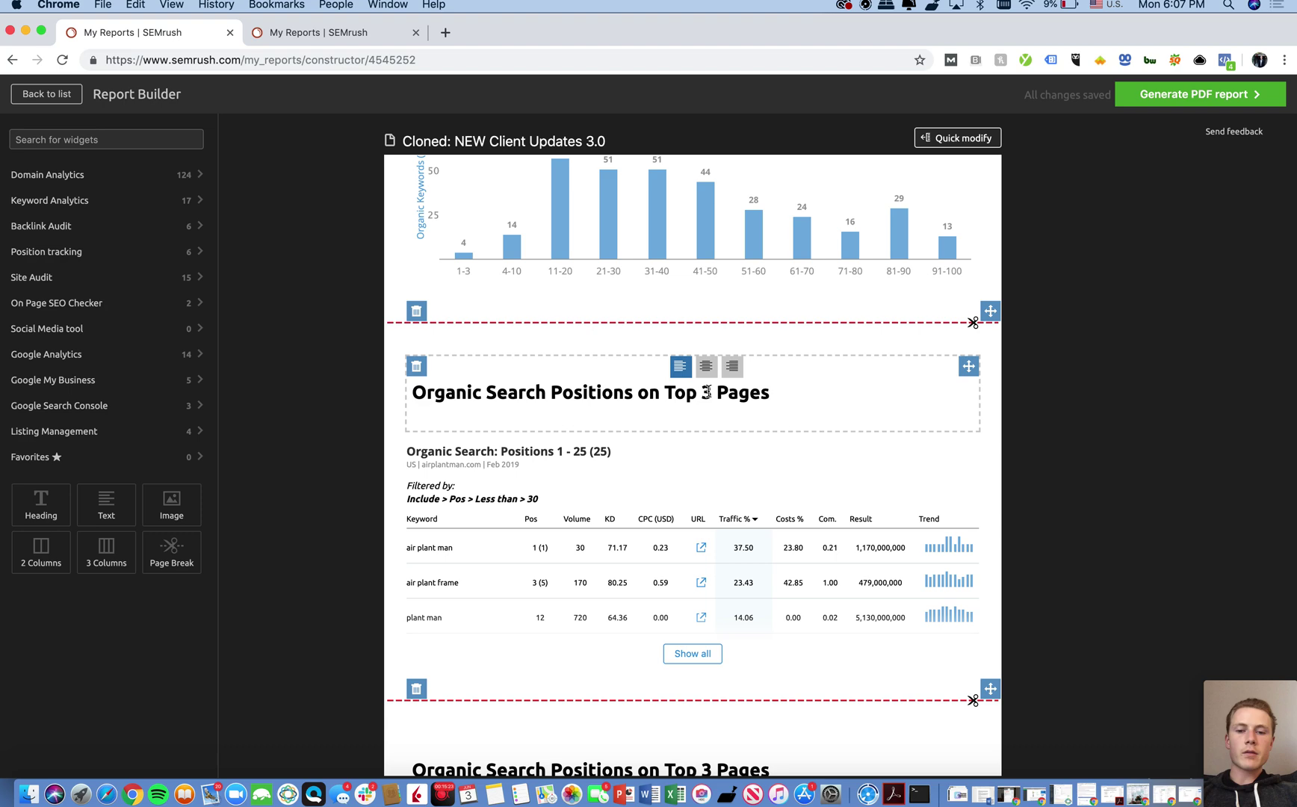
{"action": "scroll", "coordinate": [707, 392], "scroll_direction": "down", "scroll_amount": 5}
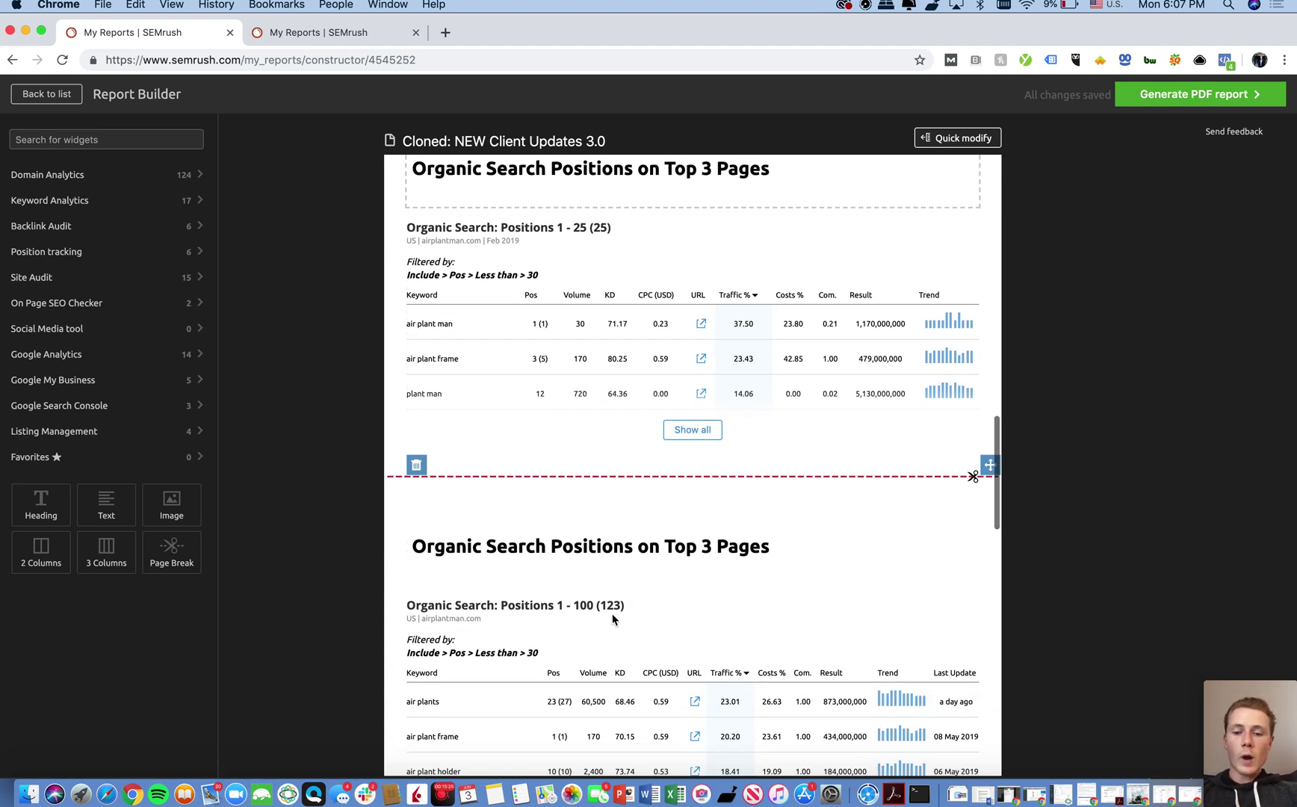
{"action": "left_click", "coordinate": [801, 550]}
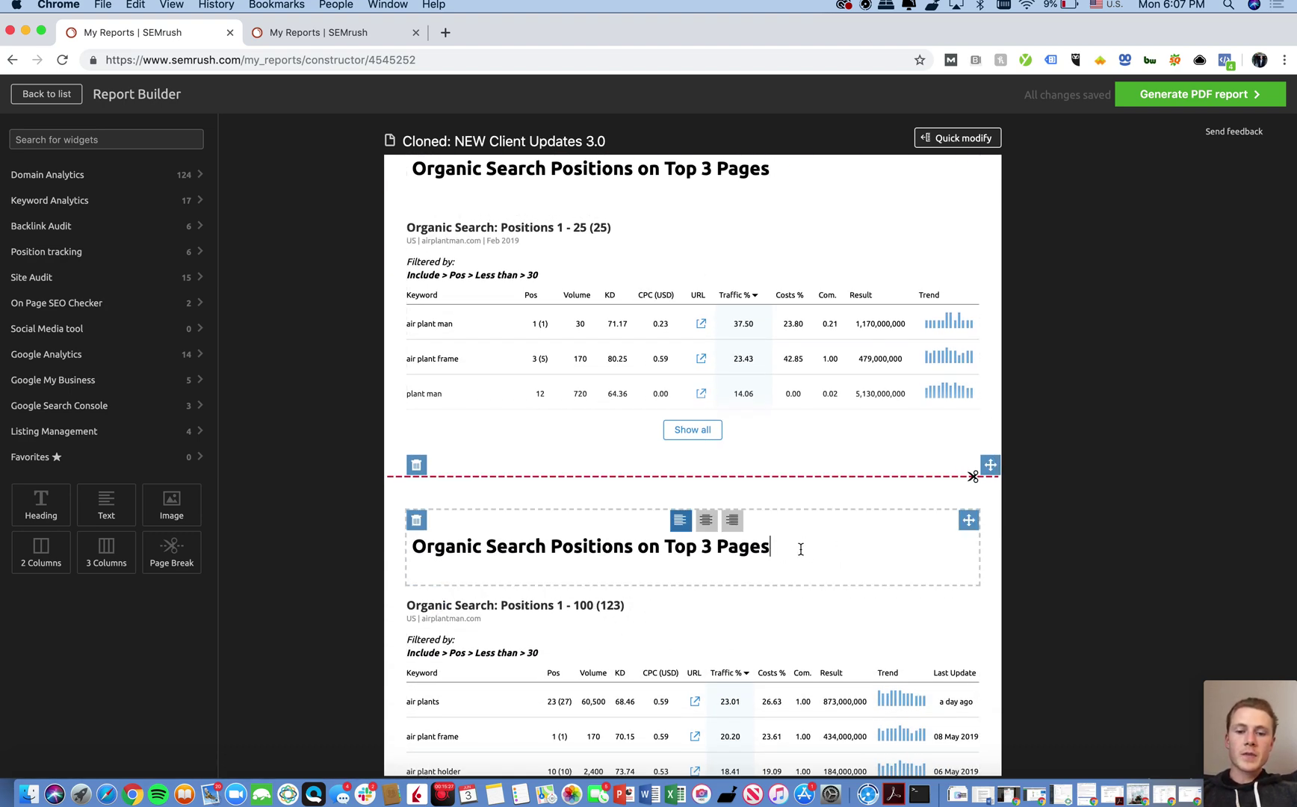
{"action": "scroll", "coordinate": [801, 550], "scroll_direction": "down", "scroll_amount": 5}
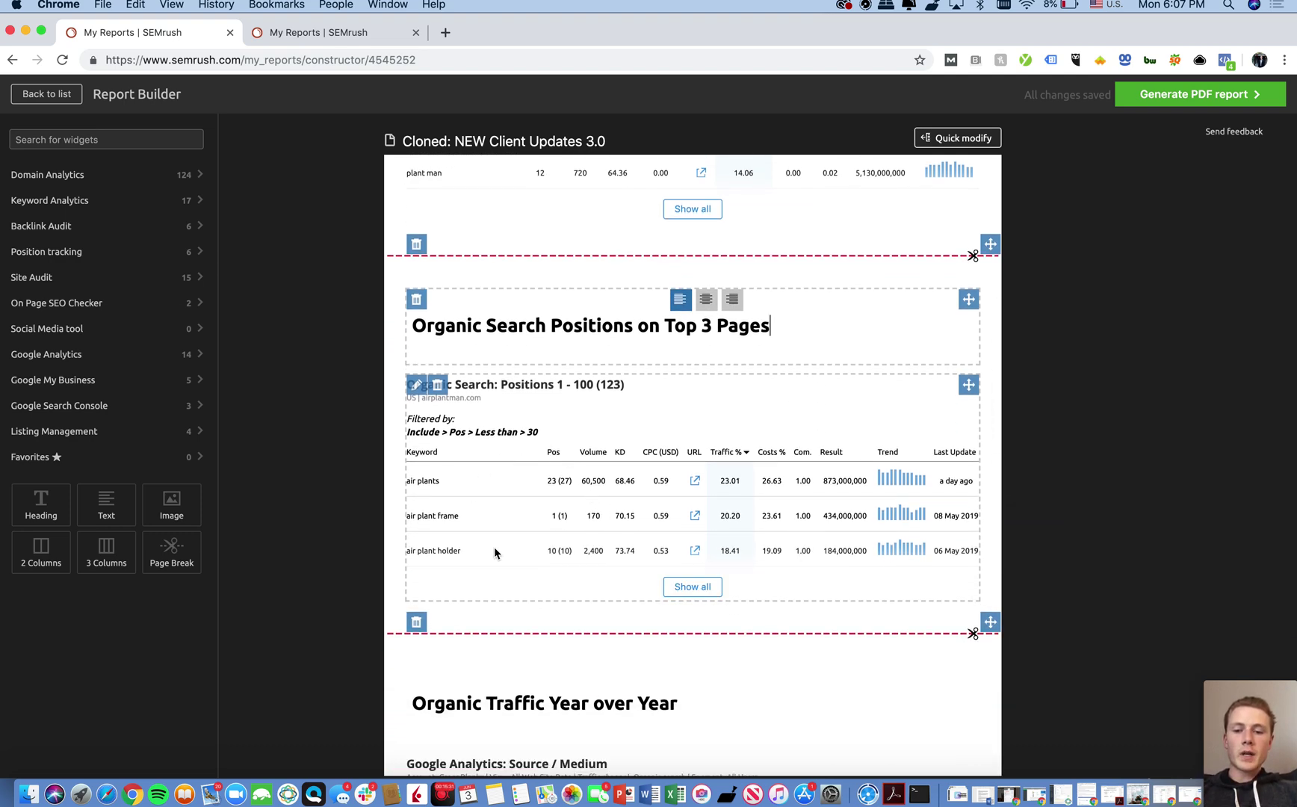
{"action": "scroll", "coordinate": [584, 473], "scroll_direction": "up", "scroll_amount": 5}
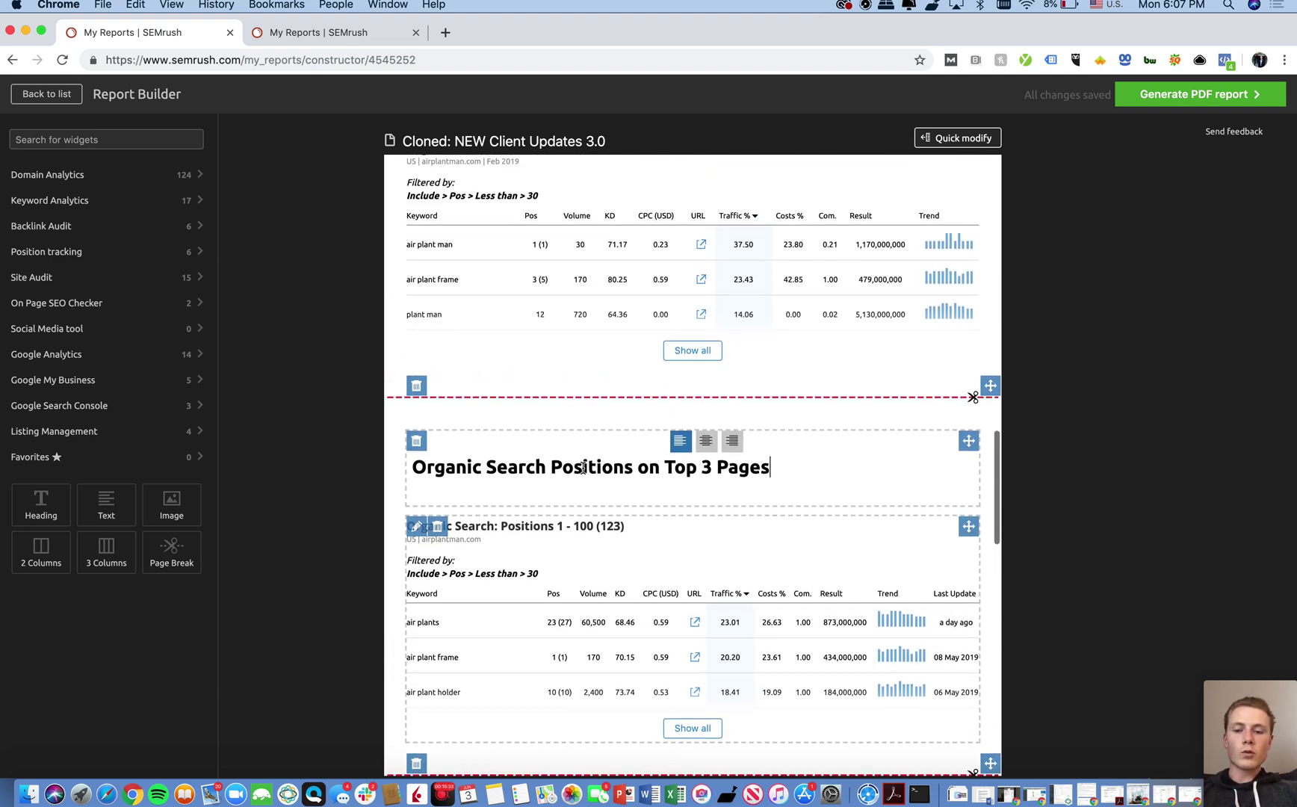
Expand the Positions 1 - 100 table to list every airplantman.com keyword, briefly highlighting 'air plant care'
{"action": "scroll", "coordinate": [512, 403], "scroll_direction": "down", "scroll_amount": 2}
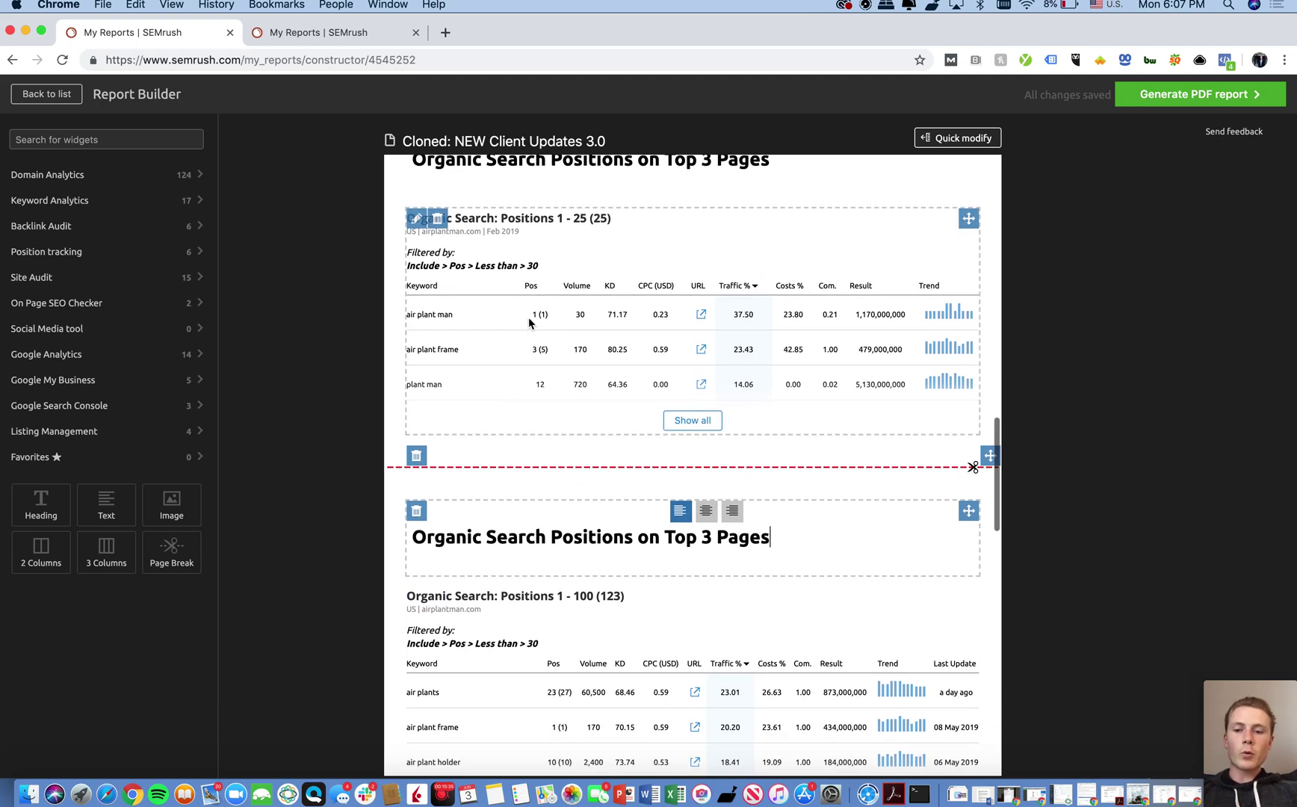
{"action": "scroll", "coordinate": [603, 674], "scroll_direction": "down", "scroll_amount": 1}
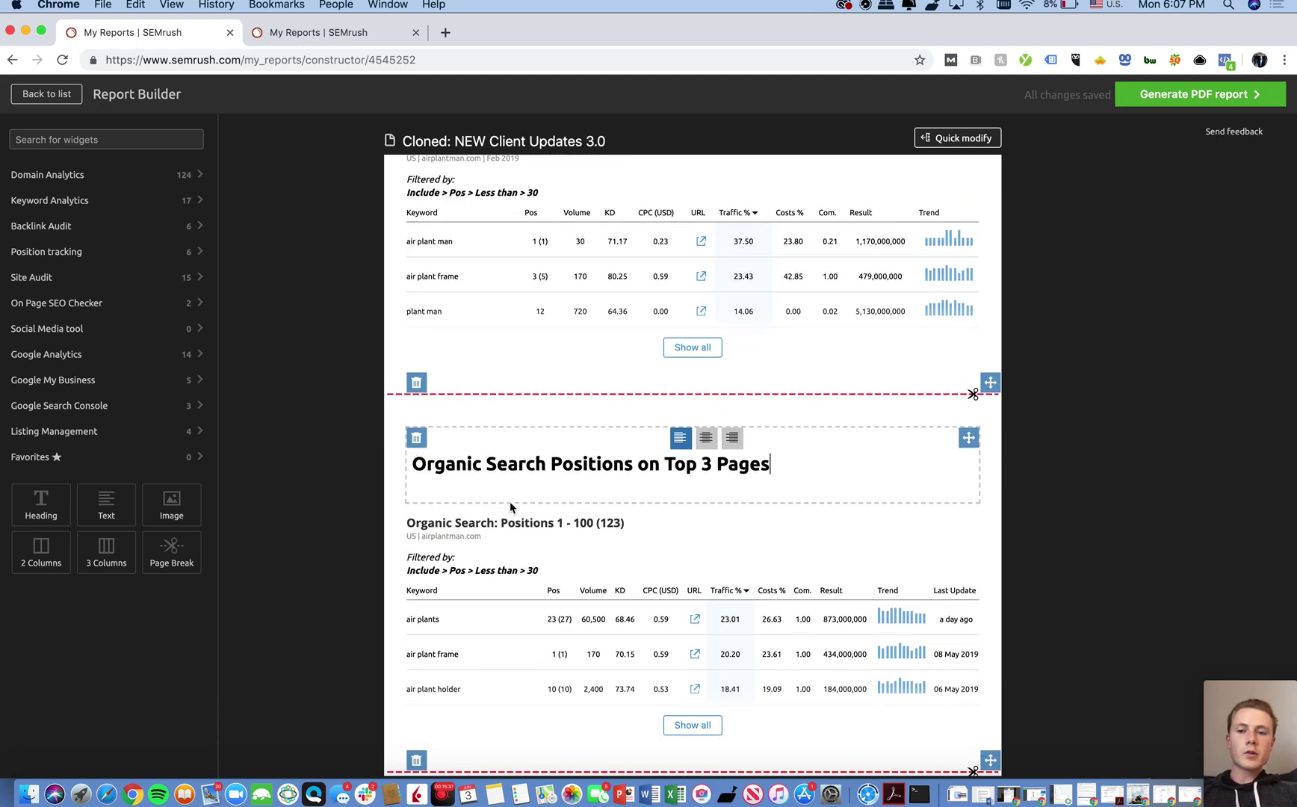
{"action": "scroll", "coordinate": [540, 598], "scroll_direction": "down", "scroll_amount": 2}
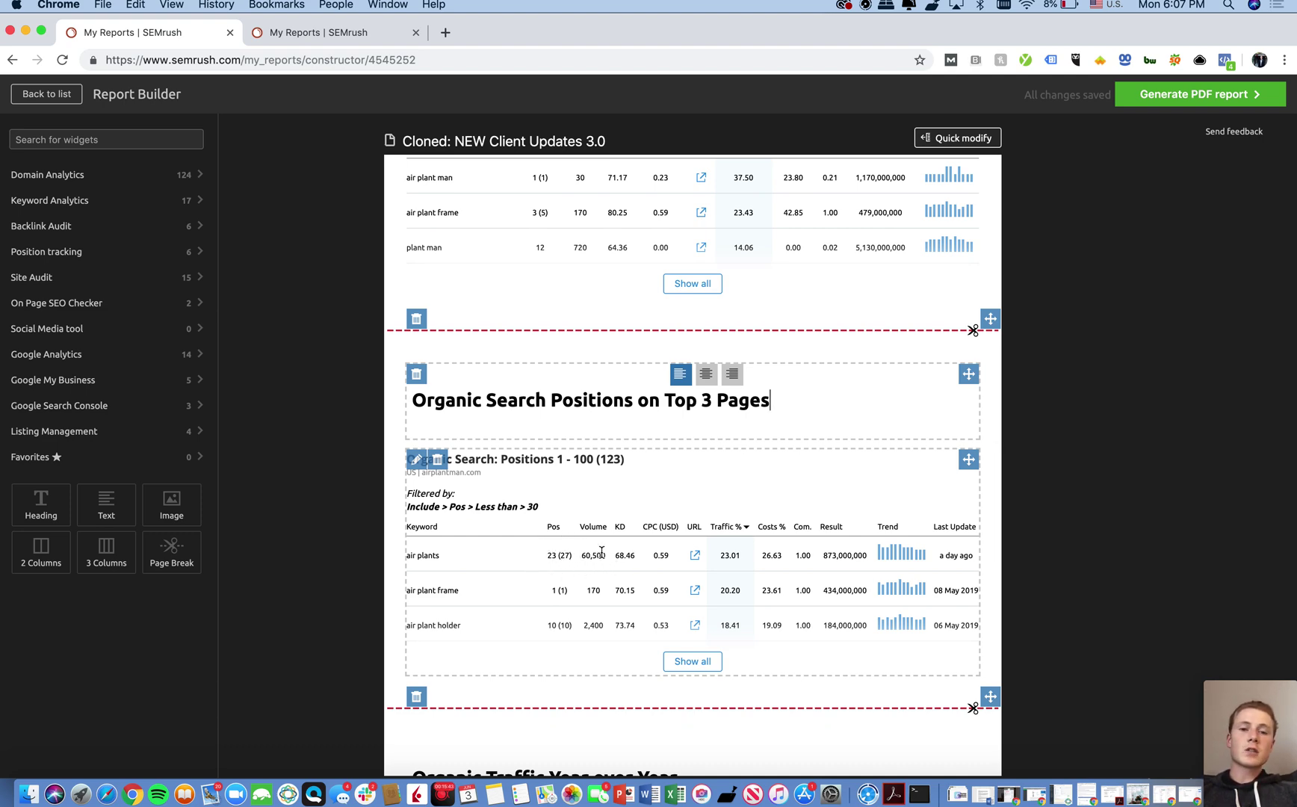
{"action": "scroll", "coordinate": [663, 561], "scroll_direction": "down", "scroll_amount": 3}
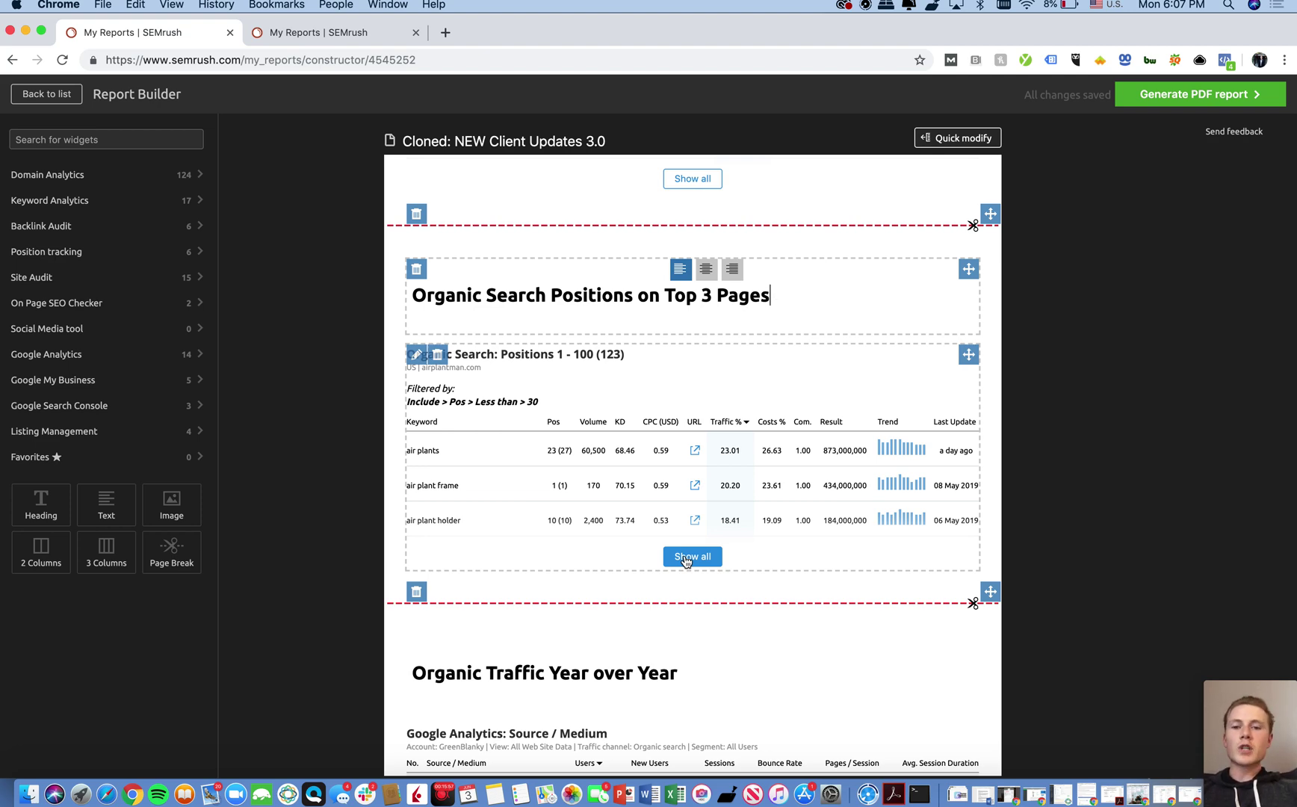
{"action": "scroll", "coordinate": [678, 472], "scroll_direction": "down", "scroll_amount": 2}
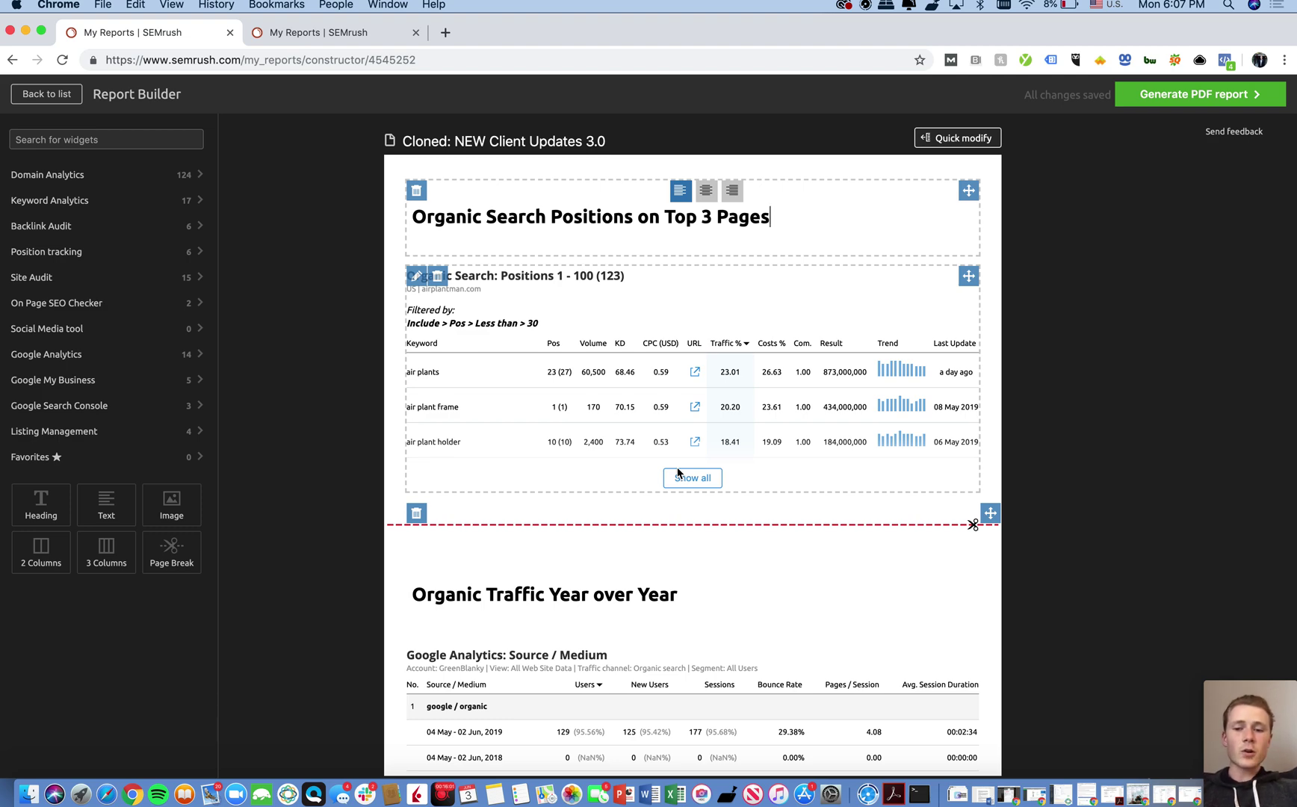
{"action": "left_click", "coordinate": [693, 478]}
{"action": "scroll", "coordinate": [722, 429], "scroll_direction": "down", "scroll_amount": 2}
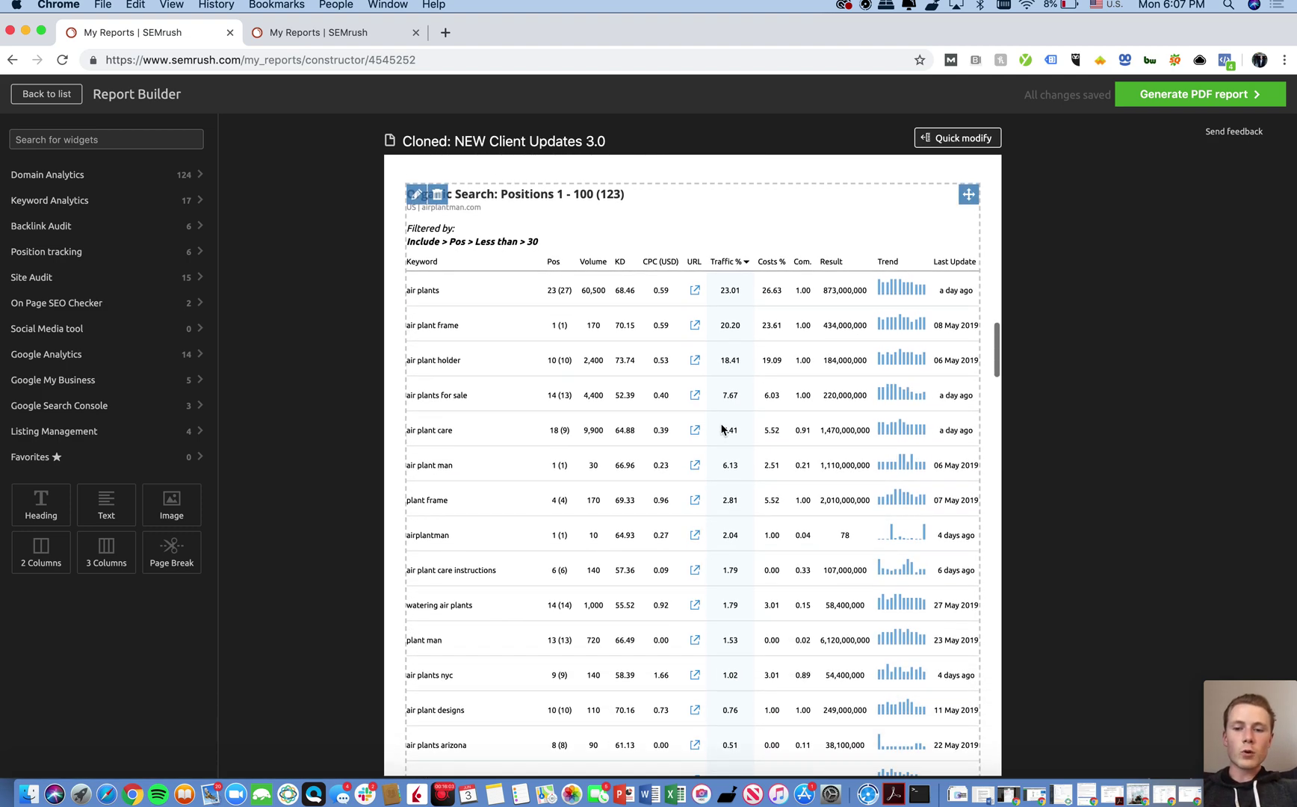
{"action": "scroll", "coordinate": [627, 433], "scroll_direction": "down", "scroll_amount": 1}
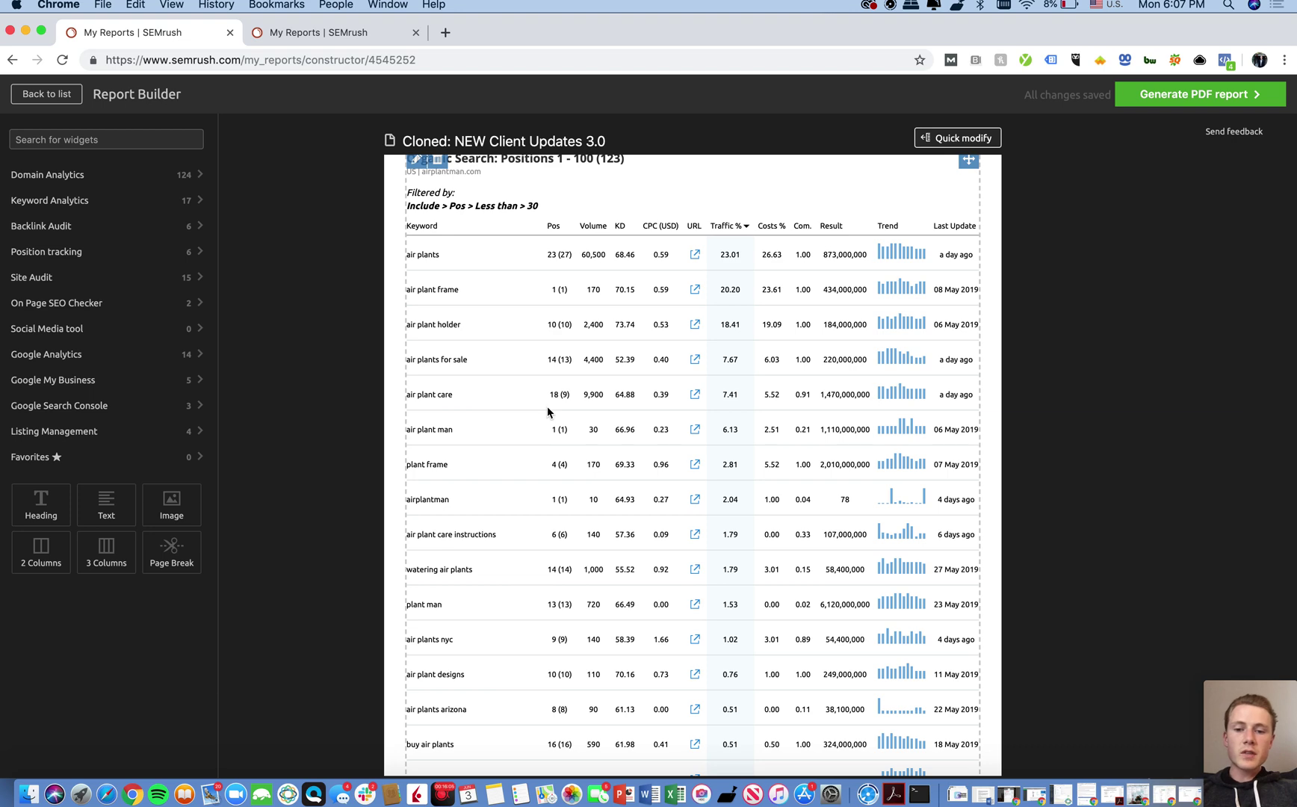
{"action": "left_click_drag", "start_coordinate": [407, 394], "coordinate": [457, 400]}
{"action": "left_click", "coordinate": [485, 394]}
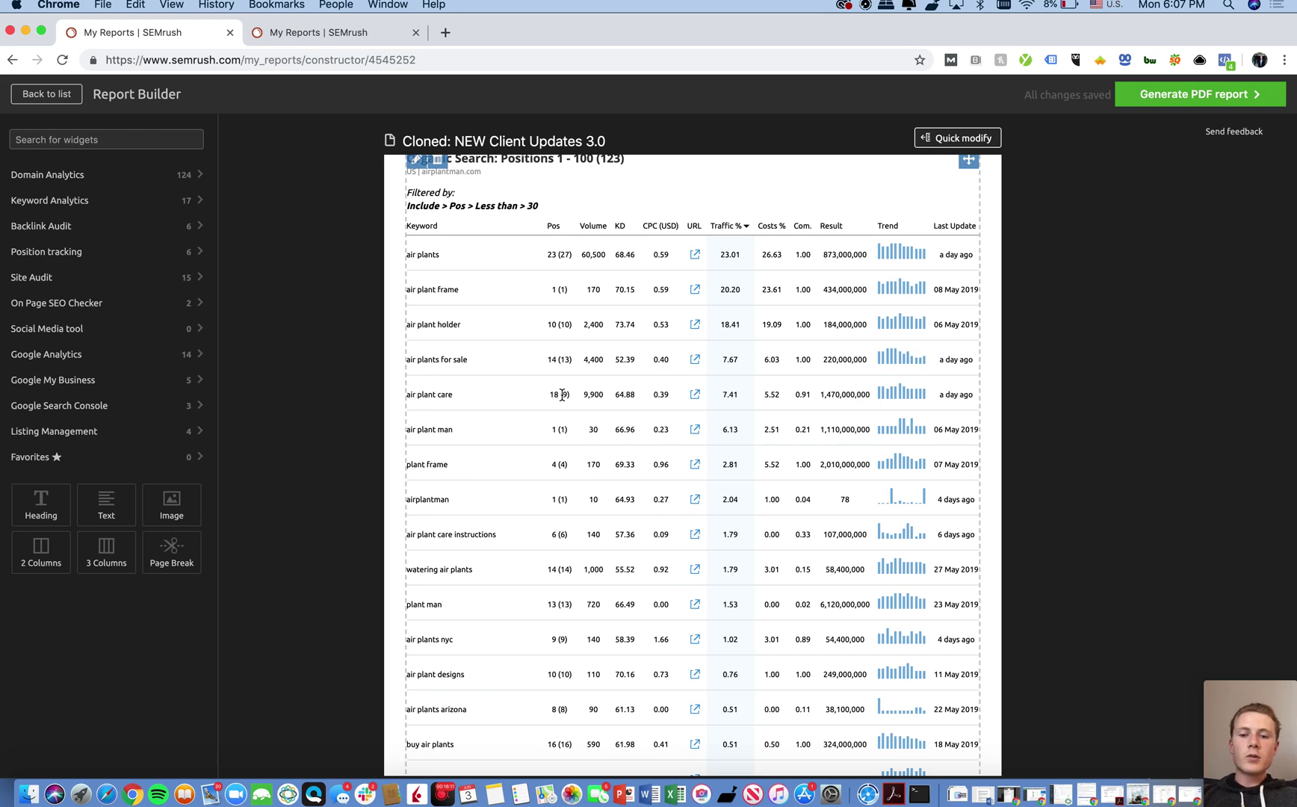
Open airplantman.com's Air Plant Care page in a new tab, then return to the SEMrush report
{"action": "key", "text": "ctrl+t"}
{"action": "type", "text": "airplantman"}
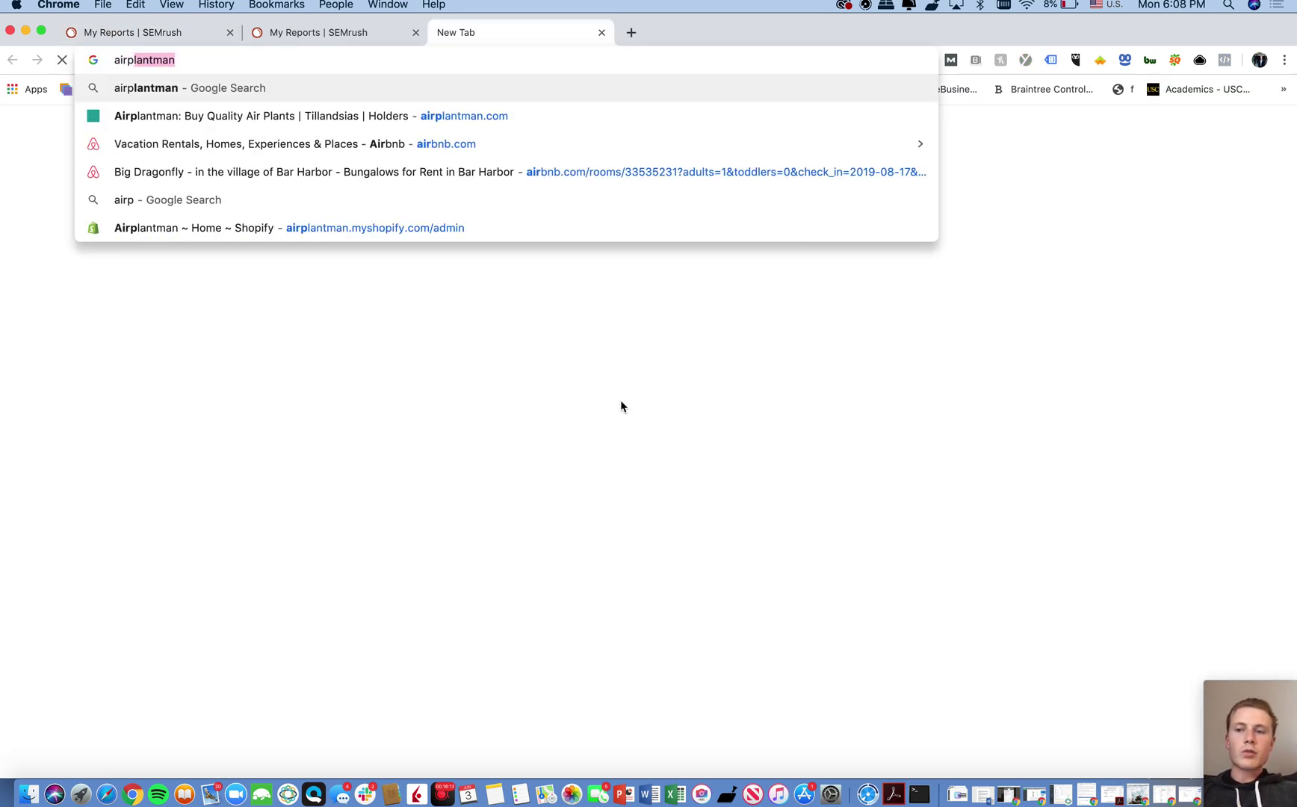
{"action": "left_click", "coordinate": [478, 88]}
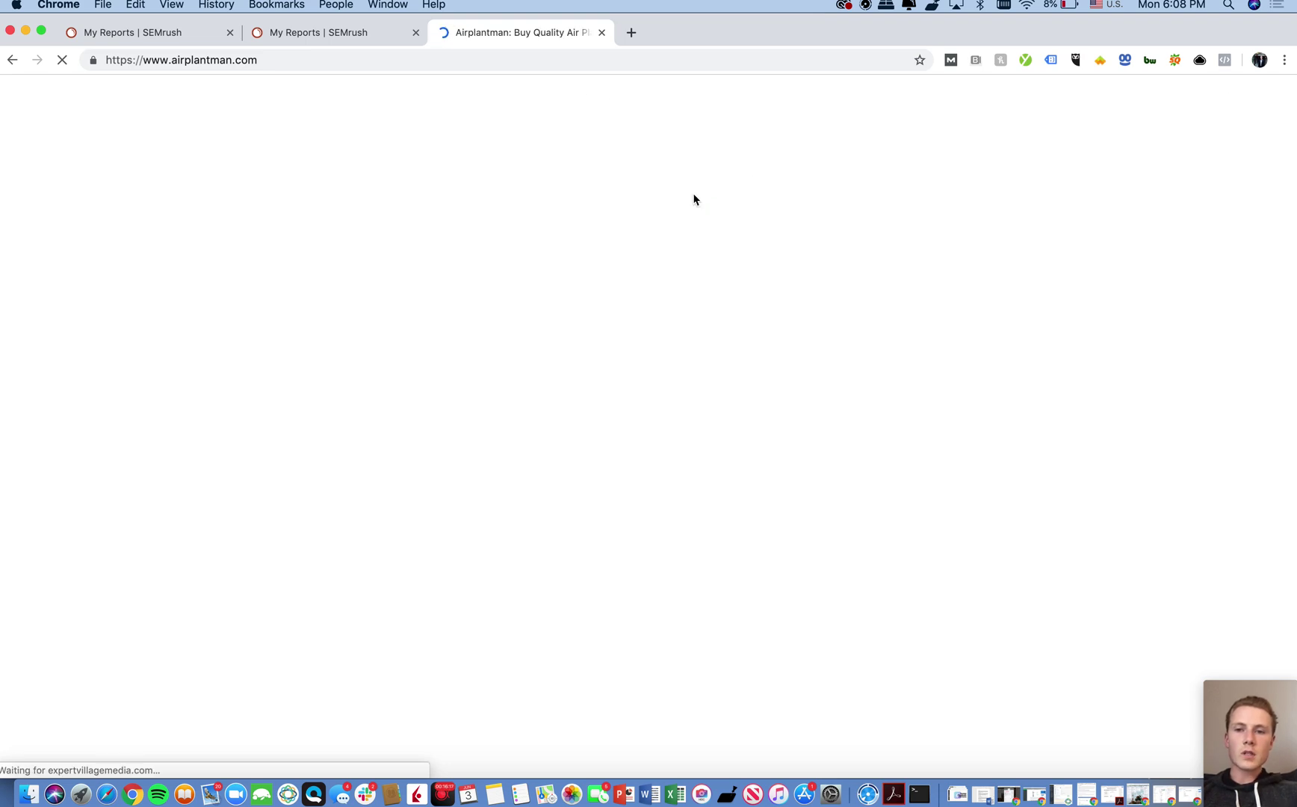
{"action": "mouse_move", "coordinate": [197, 113]}
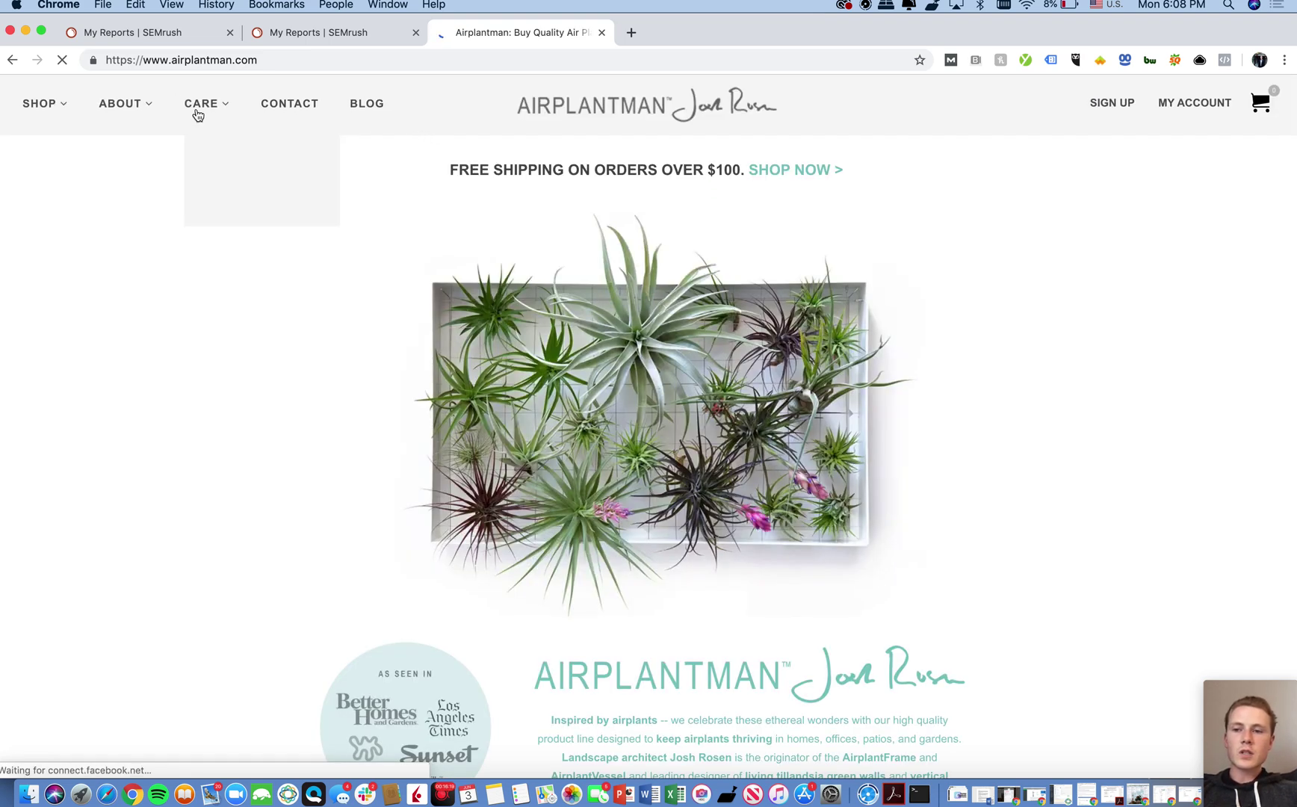
{"action": "left_click", "coordinate": [213, 136]}
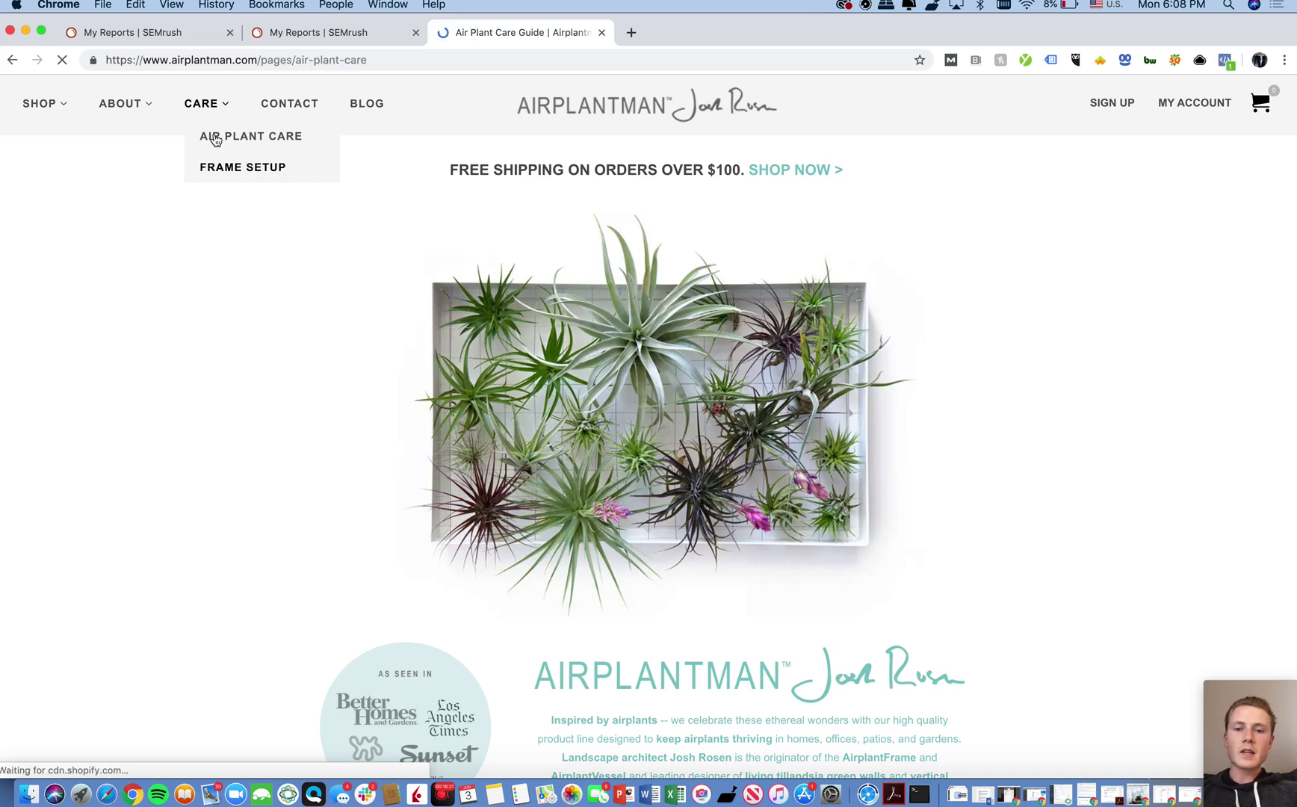
{"action": "scroll", "coordinate": [651, 309], "scroll_direction": "down", "scroll_amount": 8}
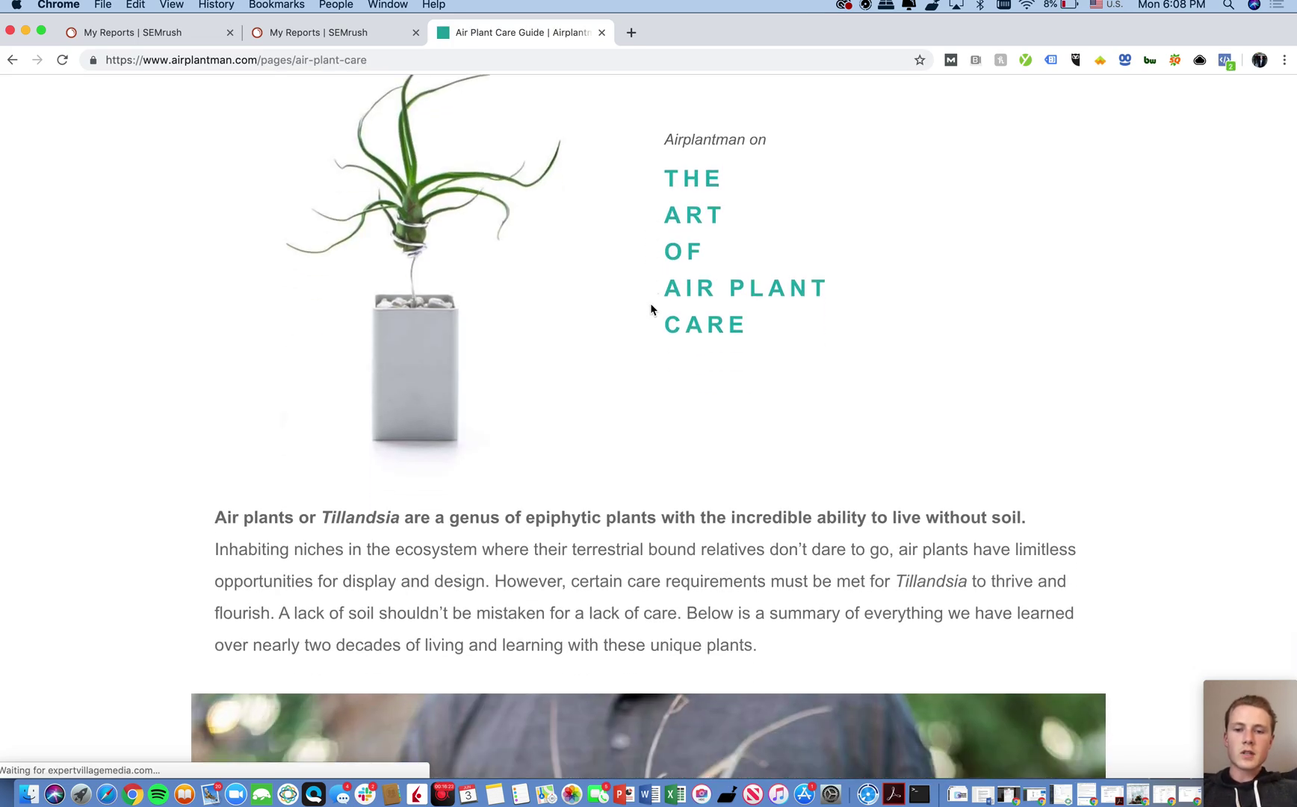
{"action": "scroll", "coordinate": [650, 308], "scroll_direction": "down", "scroll_amount": 12}
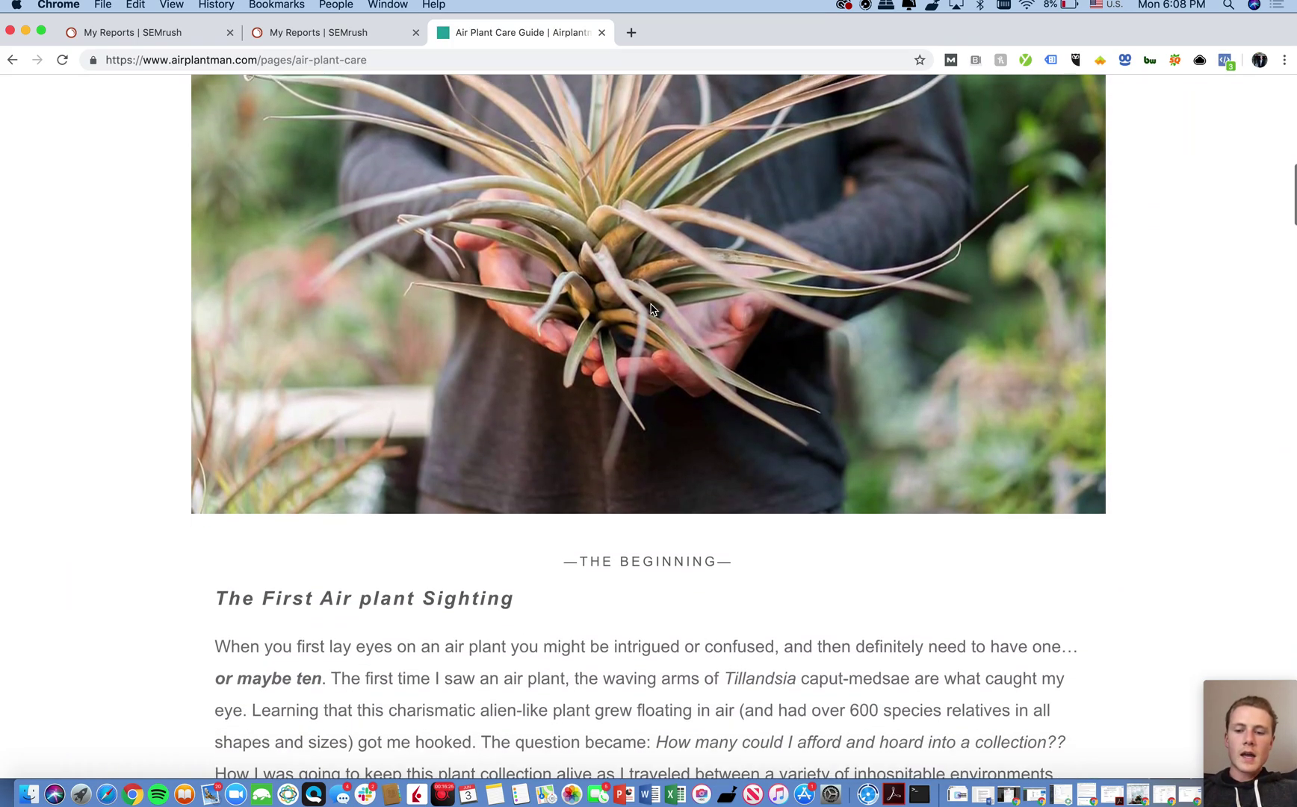
{"action": "scroll", "coordinate": [651, 309], "scroll_direction": "up", "scroll_amount": 20}
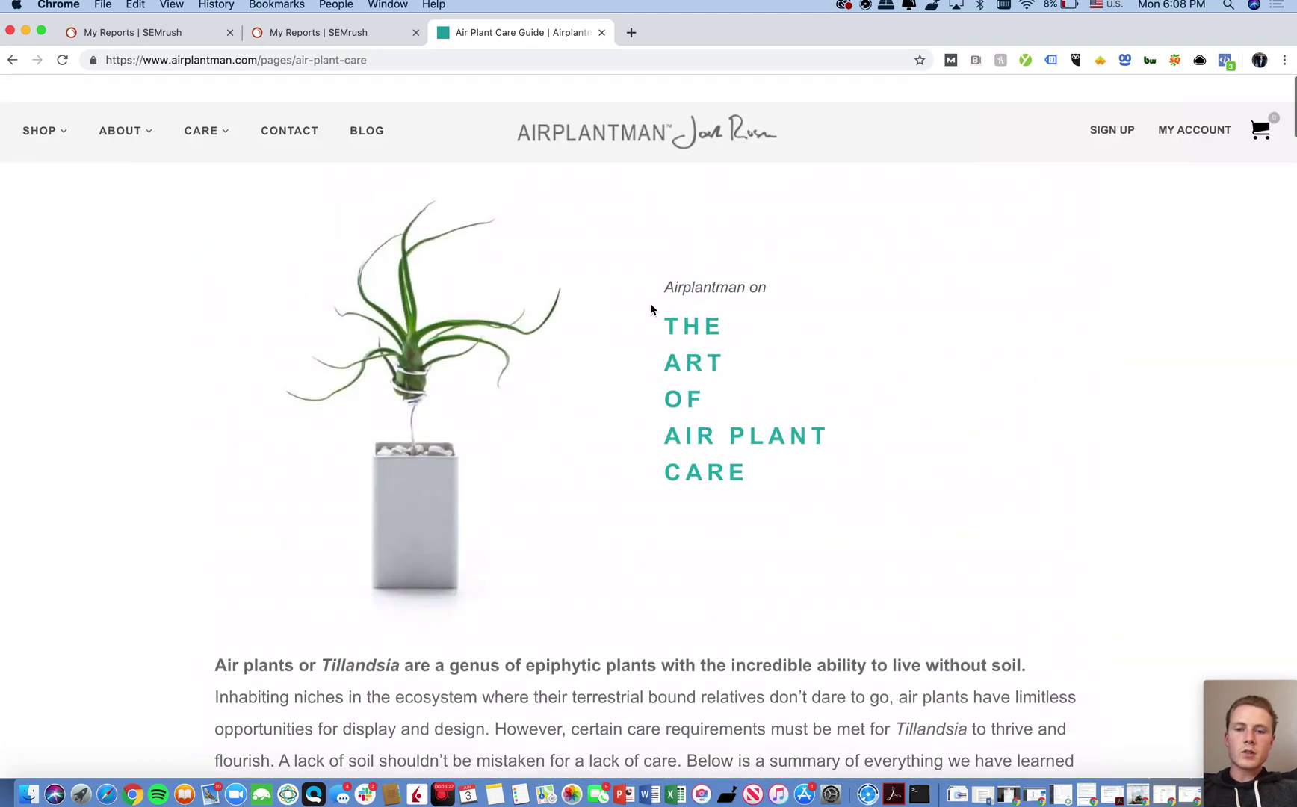
{"action": "left_click", "coordinate": [182, 31]}
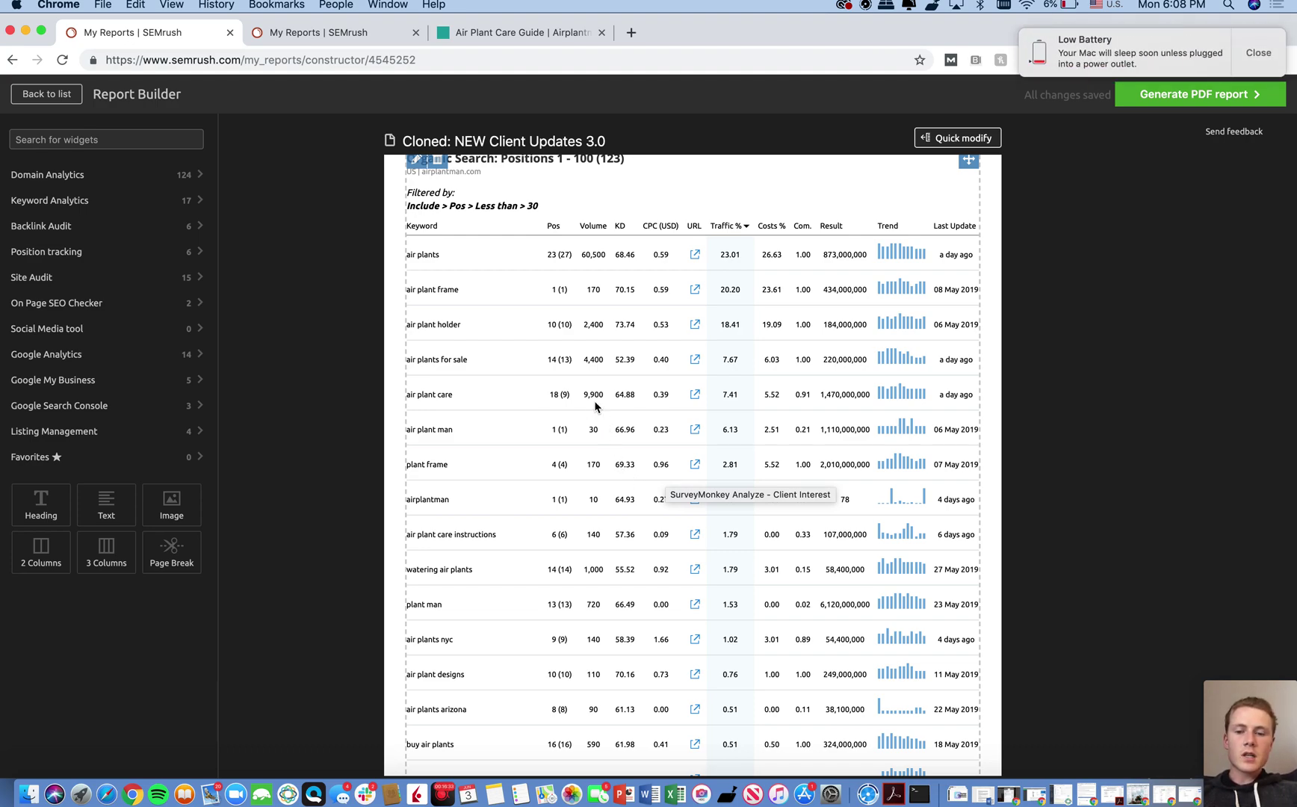
Switch the Year over Year widget's Analytics account, property and view to airplantman
{"action": "scroll", "coordinate": [595, 406], "scroll_direction": "down", "scroll_amount": 20}
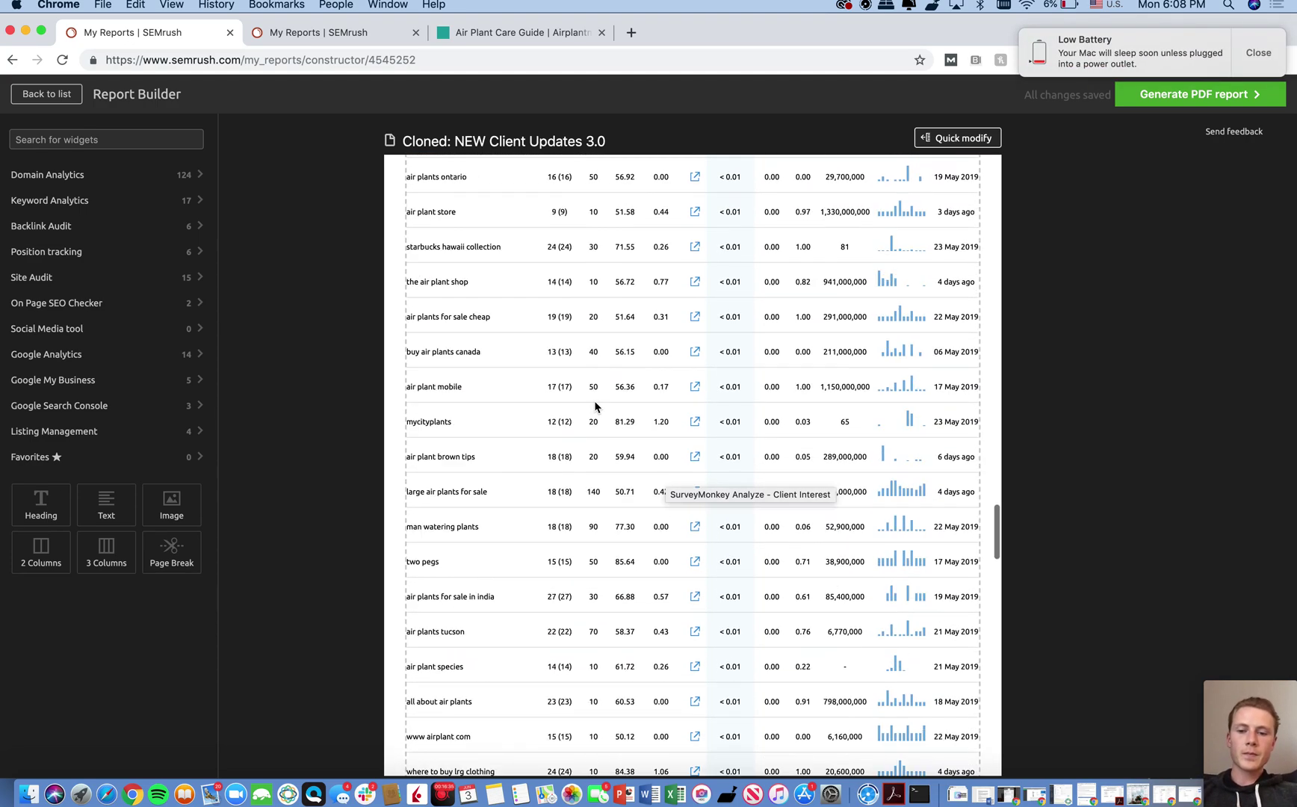
{"action": "scroll", "coordinate": [596, 406], "scroll_direction": "down", "scroll_amount": 10}
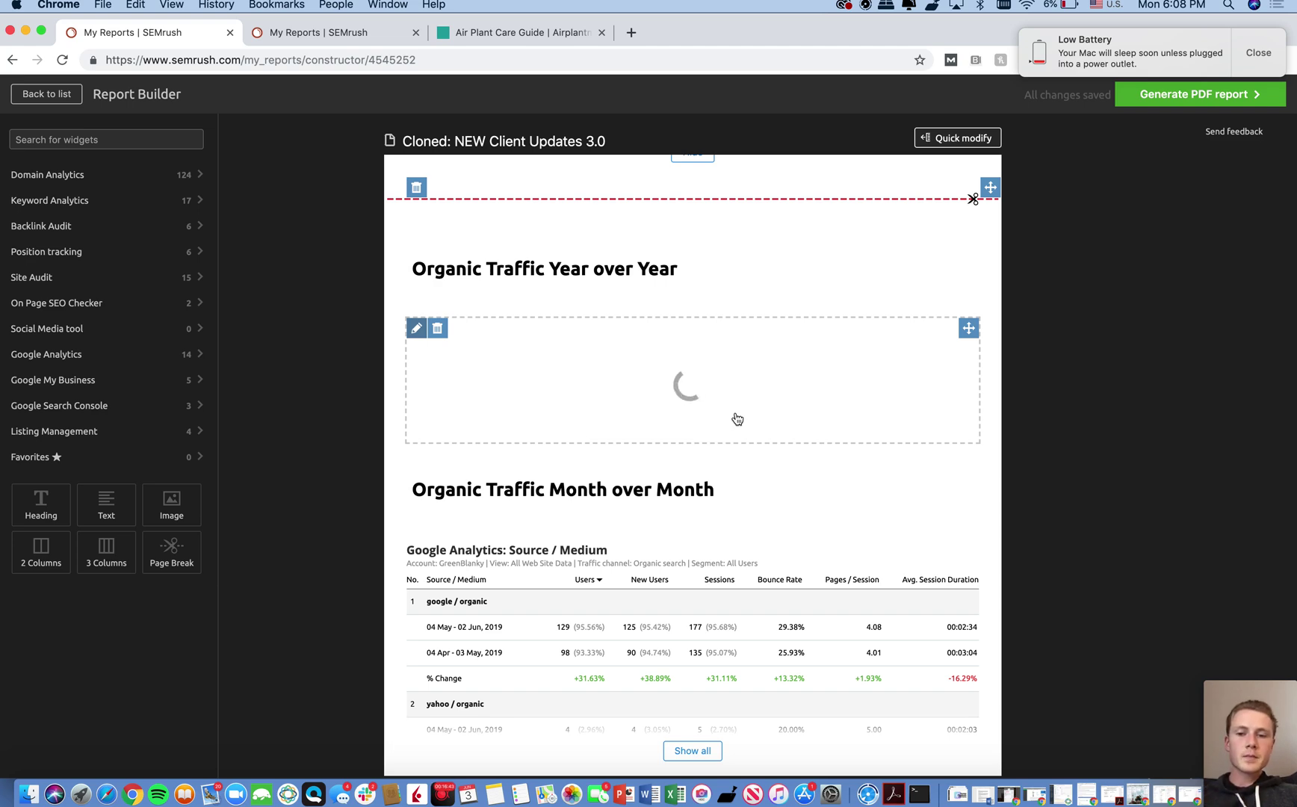
{"action": "left_click", "coordinate": [413, 332]}
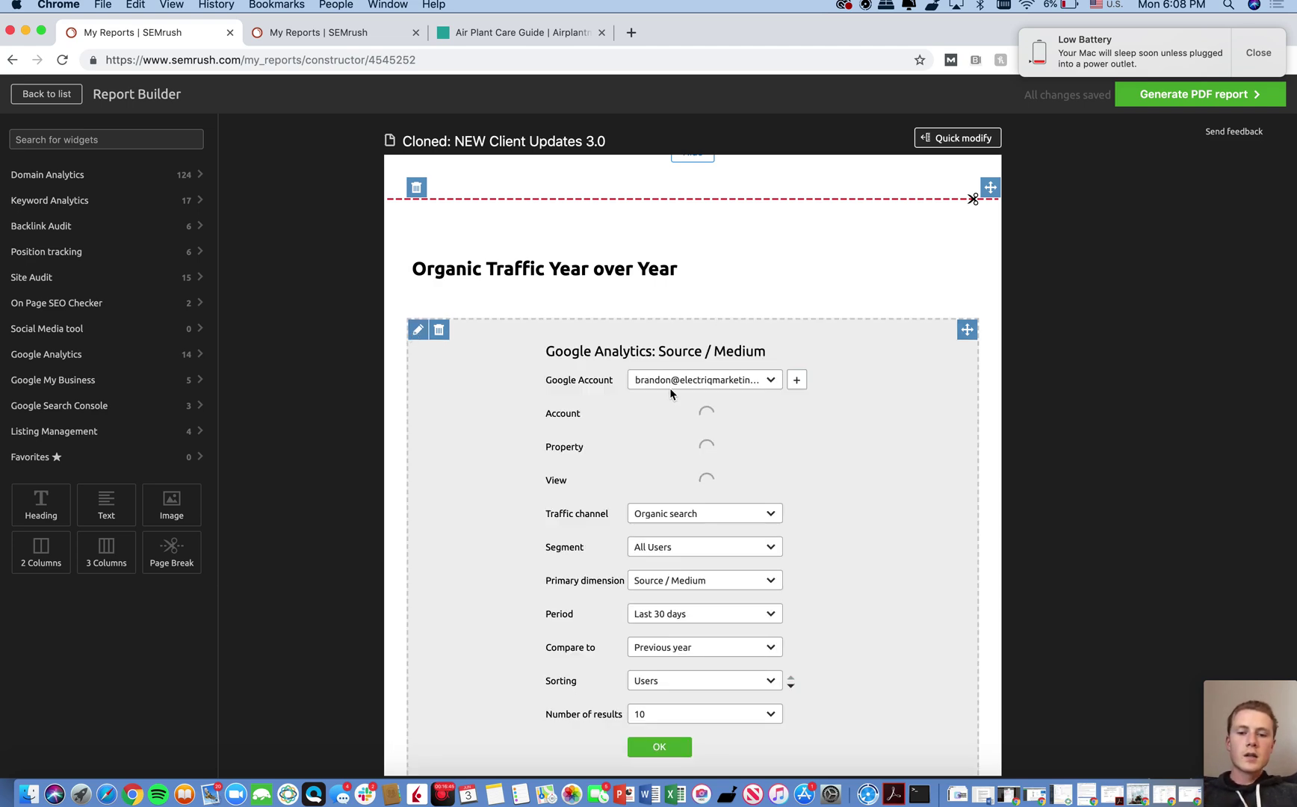
{"action": "scroll", "coordinate": [668, 404], "scroll_direction": "down", "scroll_amount": 1}
{"action": "left_click", "coordinate": [712, 380]}
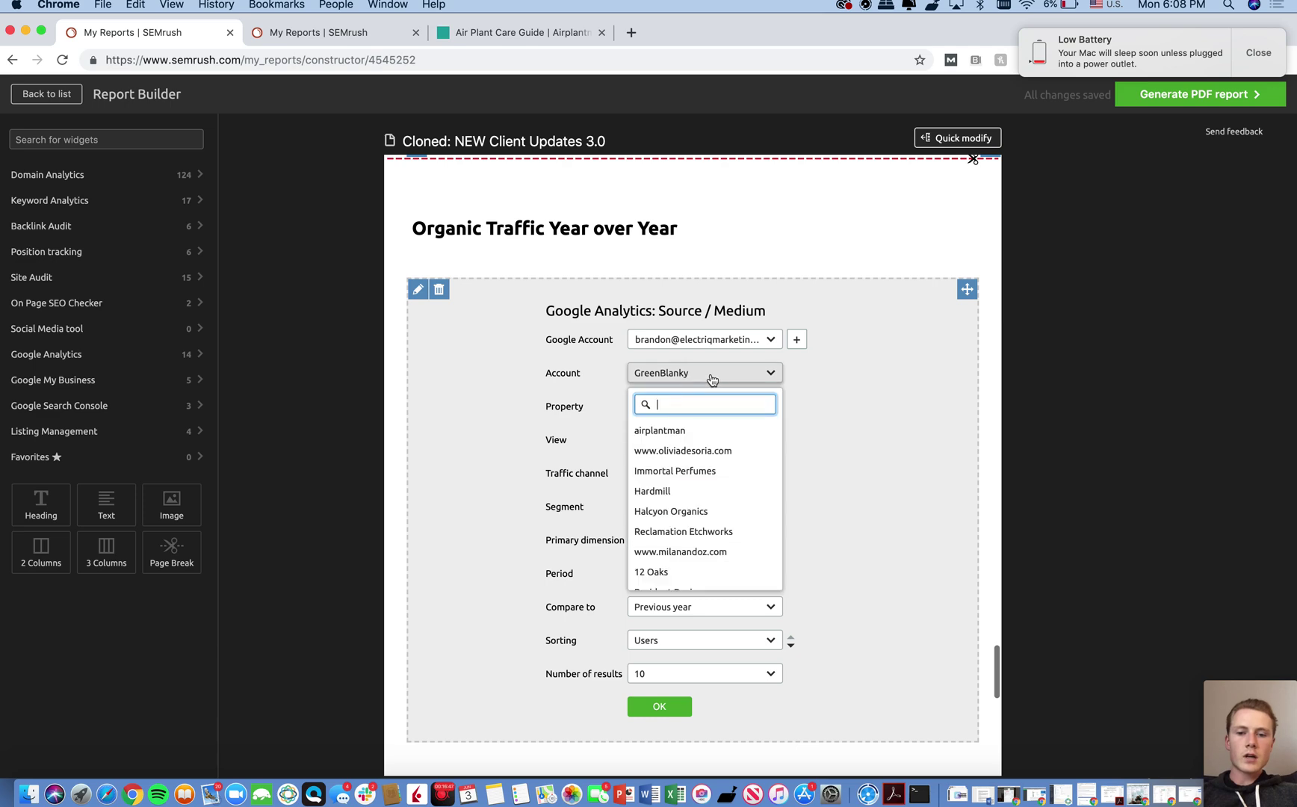
{"action": "left_click", "coordinate": [697, 432]}
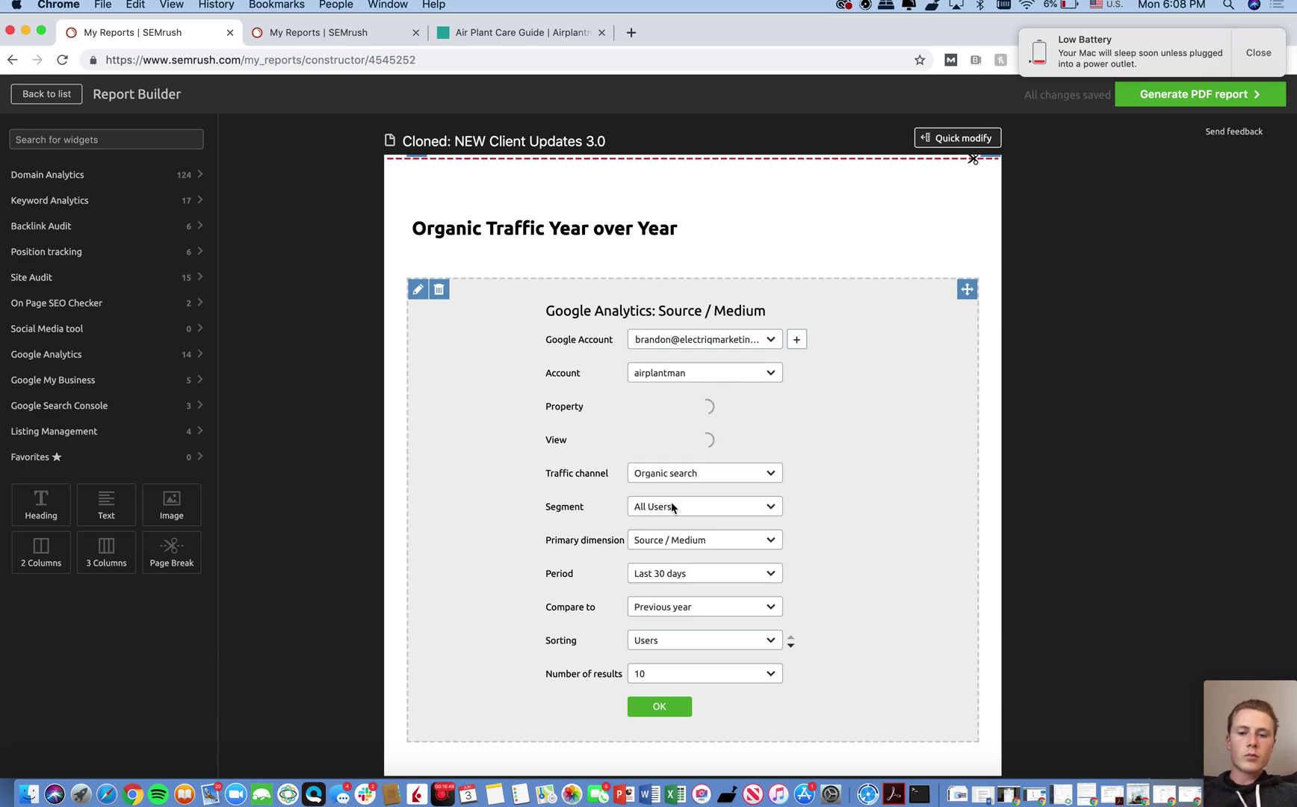
{"action": "scroll", "coordinate": [672, 508], "scroll_direction": "down", "scroll_amount": 1}
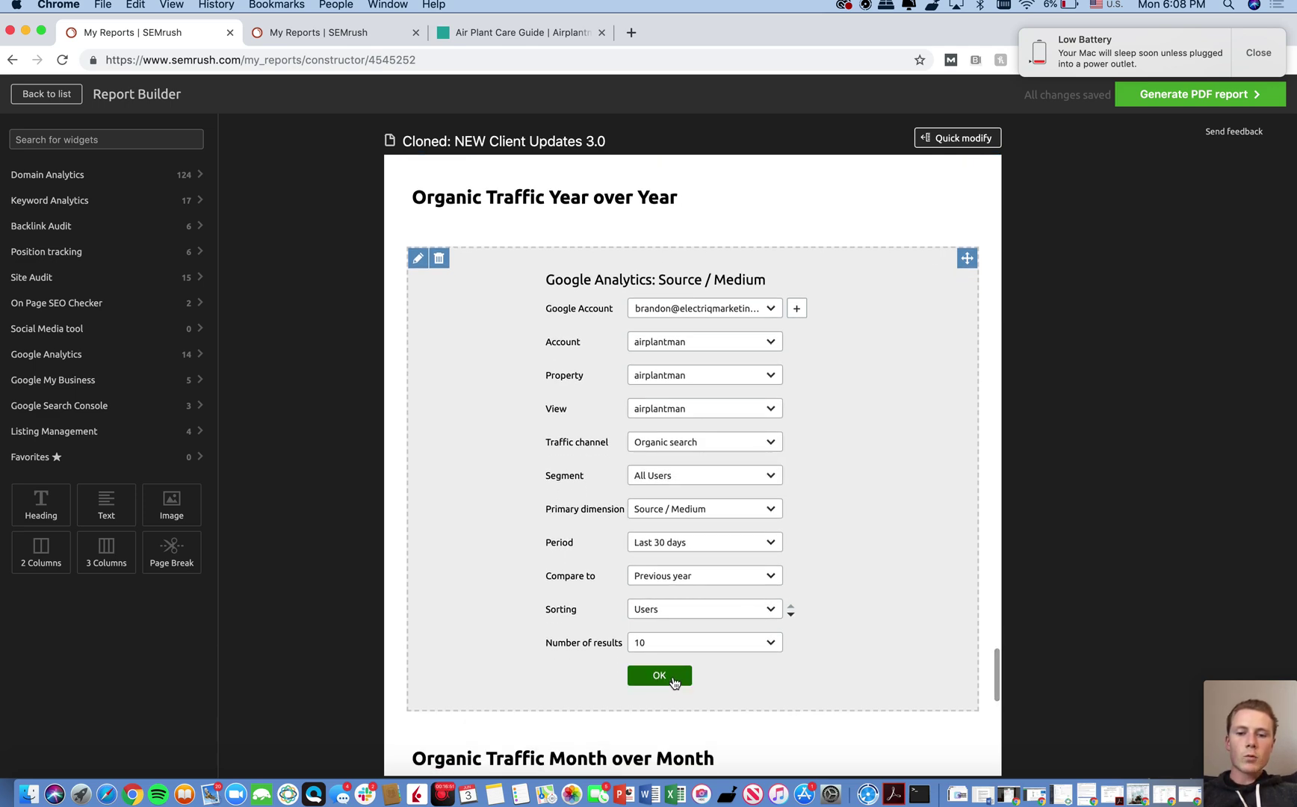
{"action": "left_click", "coordinate": [673, 680]}
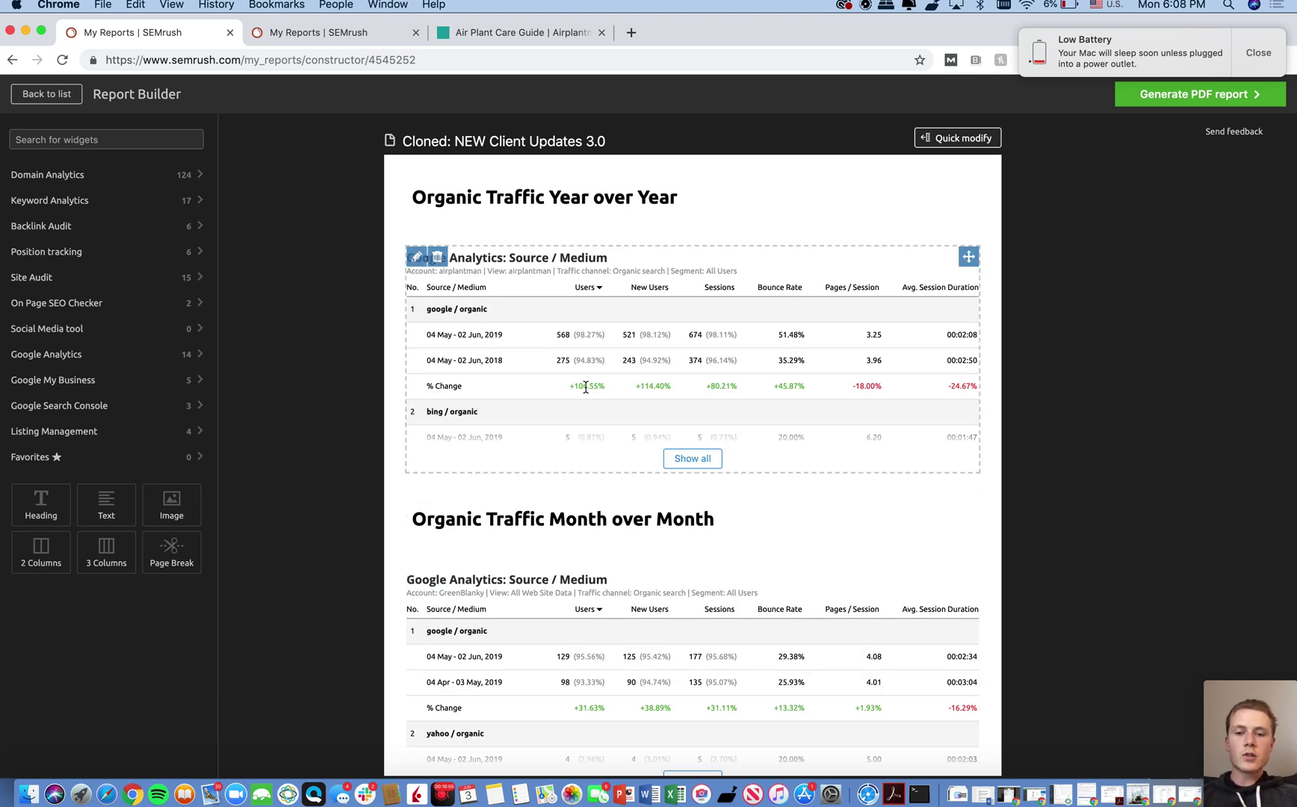
Scroll back to the airplantman.com cover page and dismiss the Low Battery notification
{"action": "scroll", "coordinate": [603, 386], "scroll_direction": "down", "scroll_amount": 3}
{"action": "scroll", "coordinate": [591, 321], "scroll_direction": "up", "scroll_amount": 3}
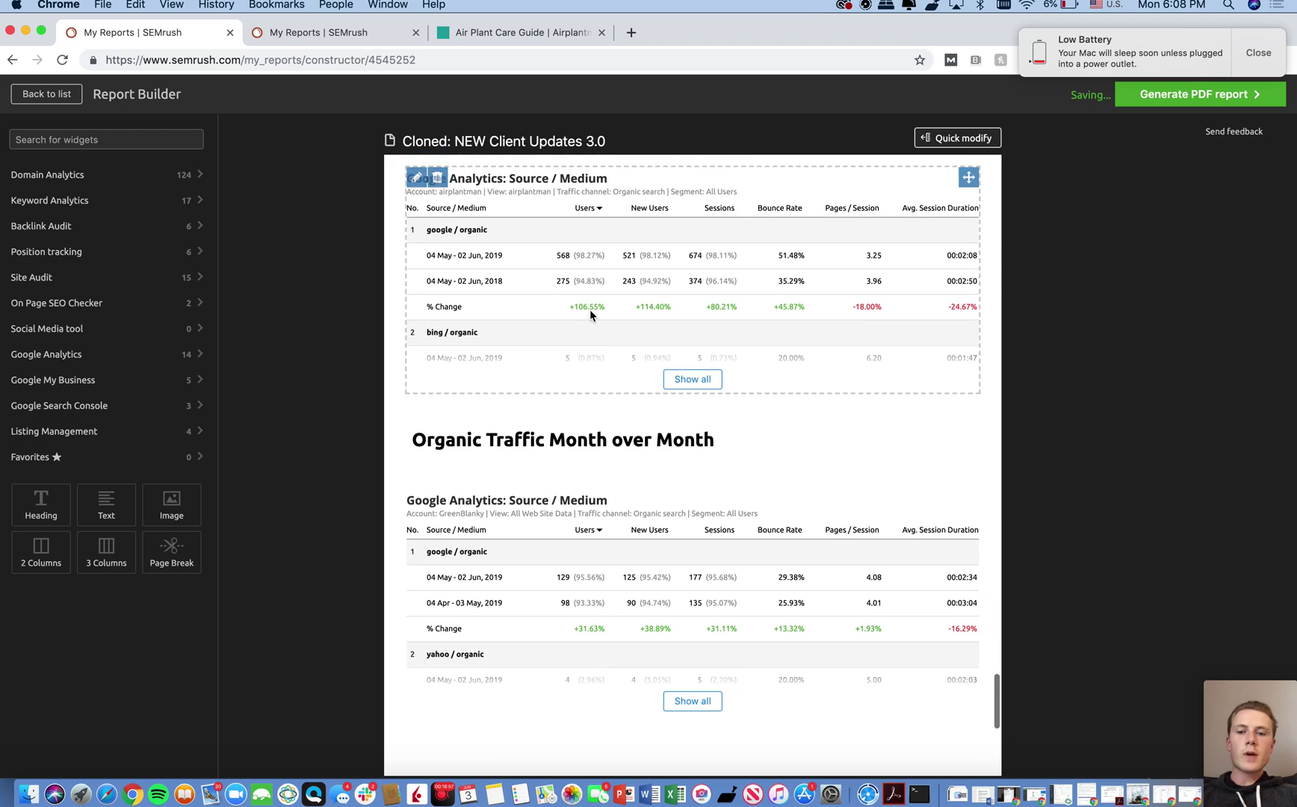
{"action": "scroll", "coordinate": [590, 315], "scroll_direction": "down", "scroll_amount": 5}
{"action": "scroll", "coordinate": [591, 315], "scroll_direction": "up", "scroll_amount": 10}
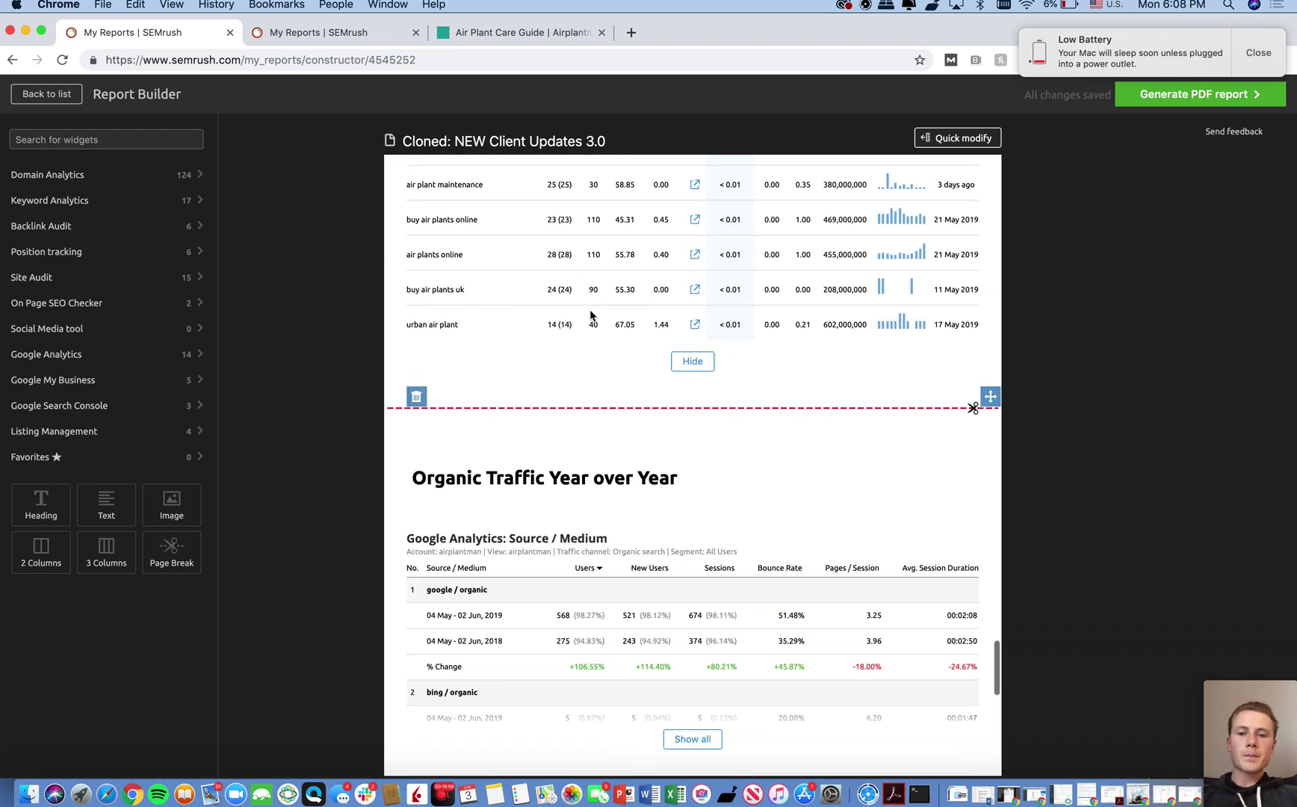
{"action": "scroll", "coordinate": [591, 312], "scroll_direction": "up", "scroll_amount": 20}
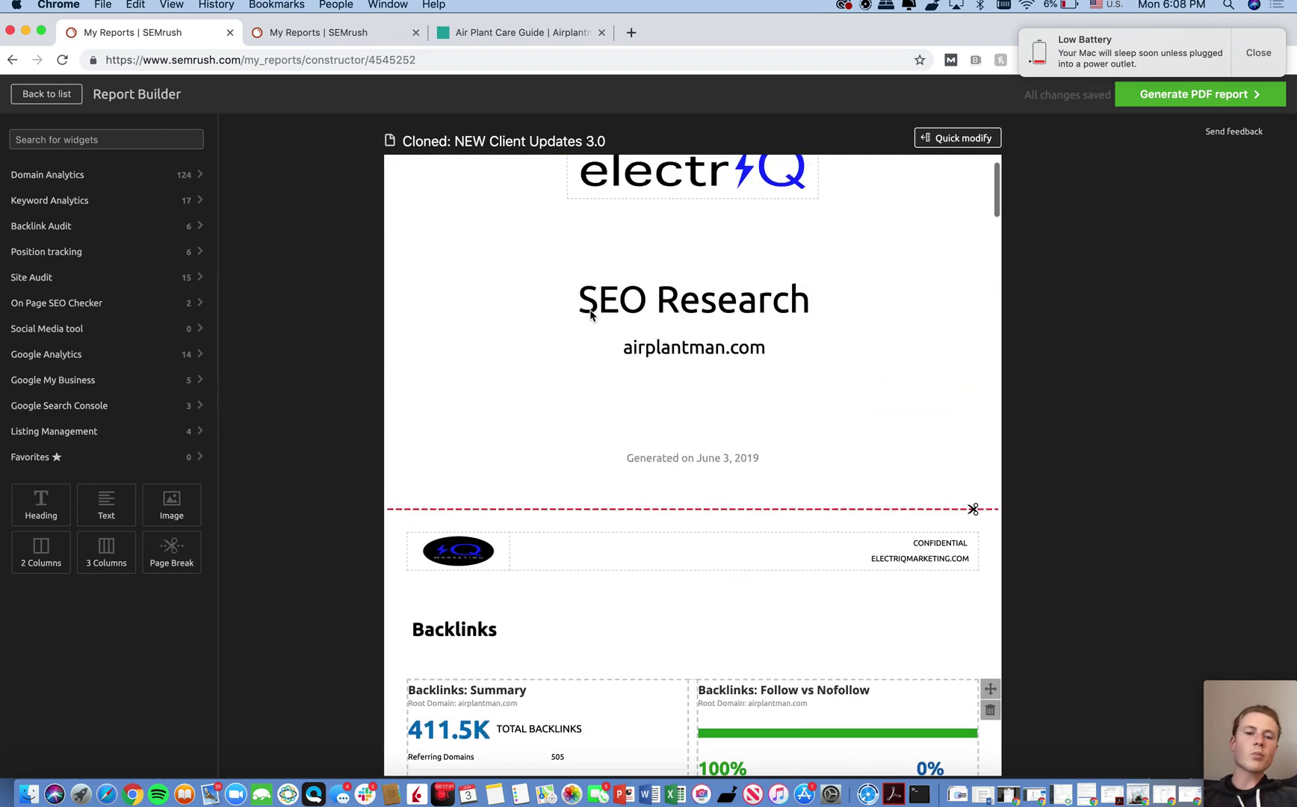
{"action": "scroll", "coordinate": [590, 309], "scroll_direction": "down", "scroll_amount": 4}
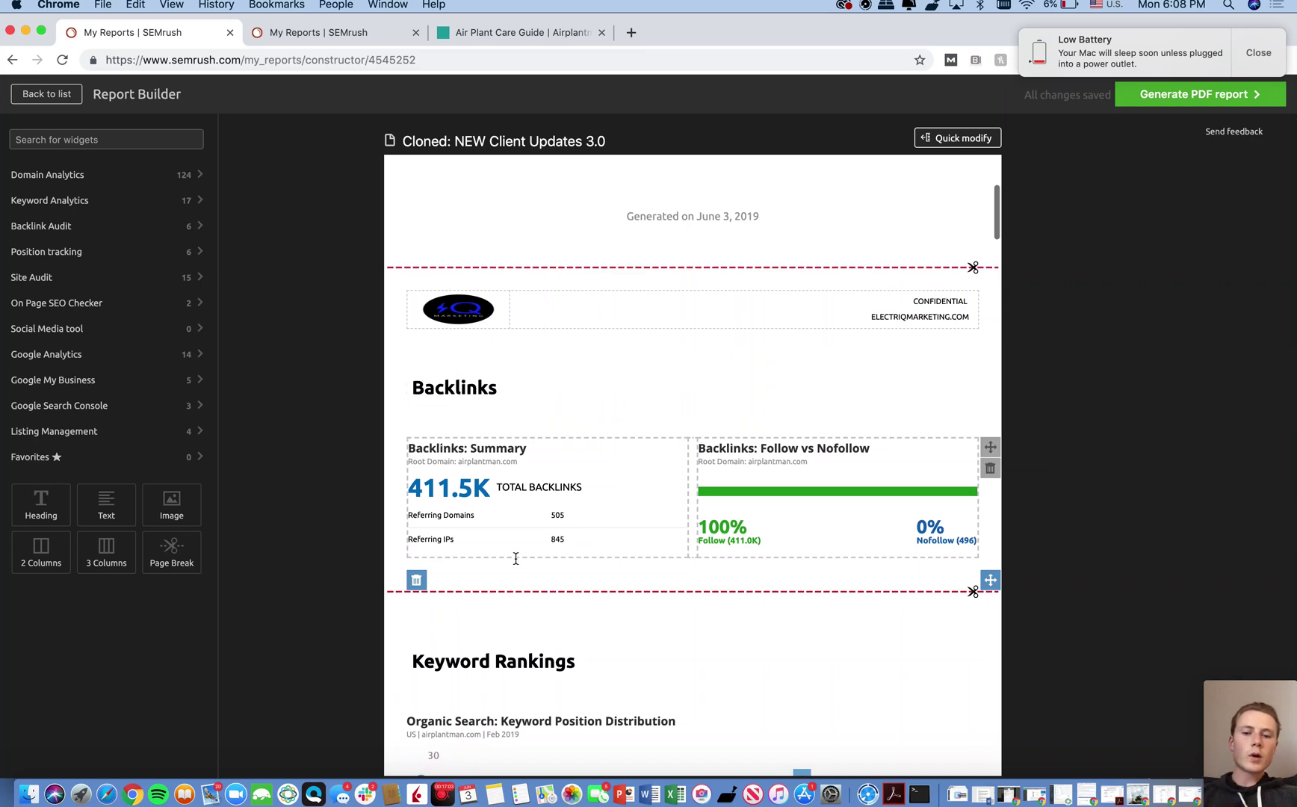
{"action": "scroll", "coordinate": [750, 439], "scroll_direction": "up", "scroll_amount": 4}
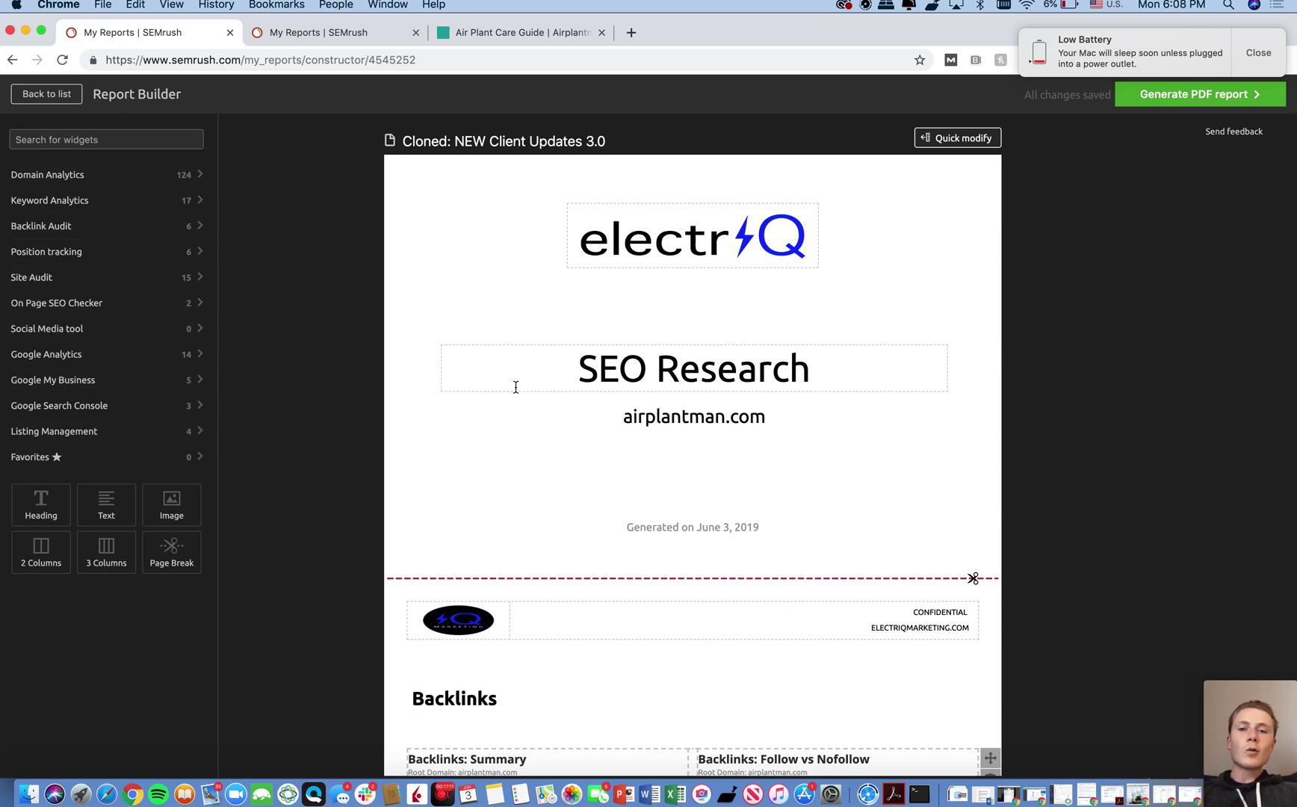
{"action": "left_click", "coordinate": [1258, 53]}
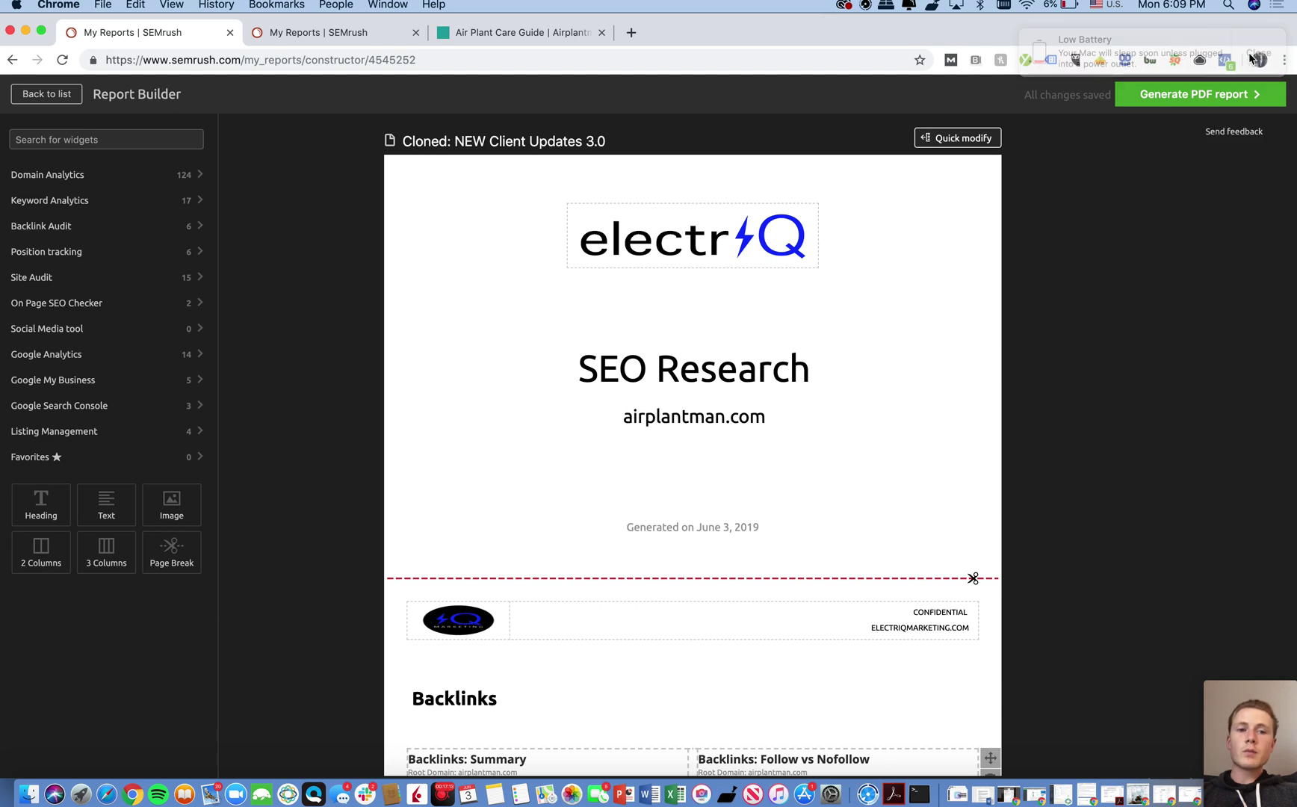